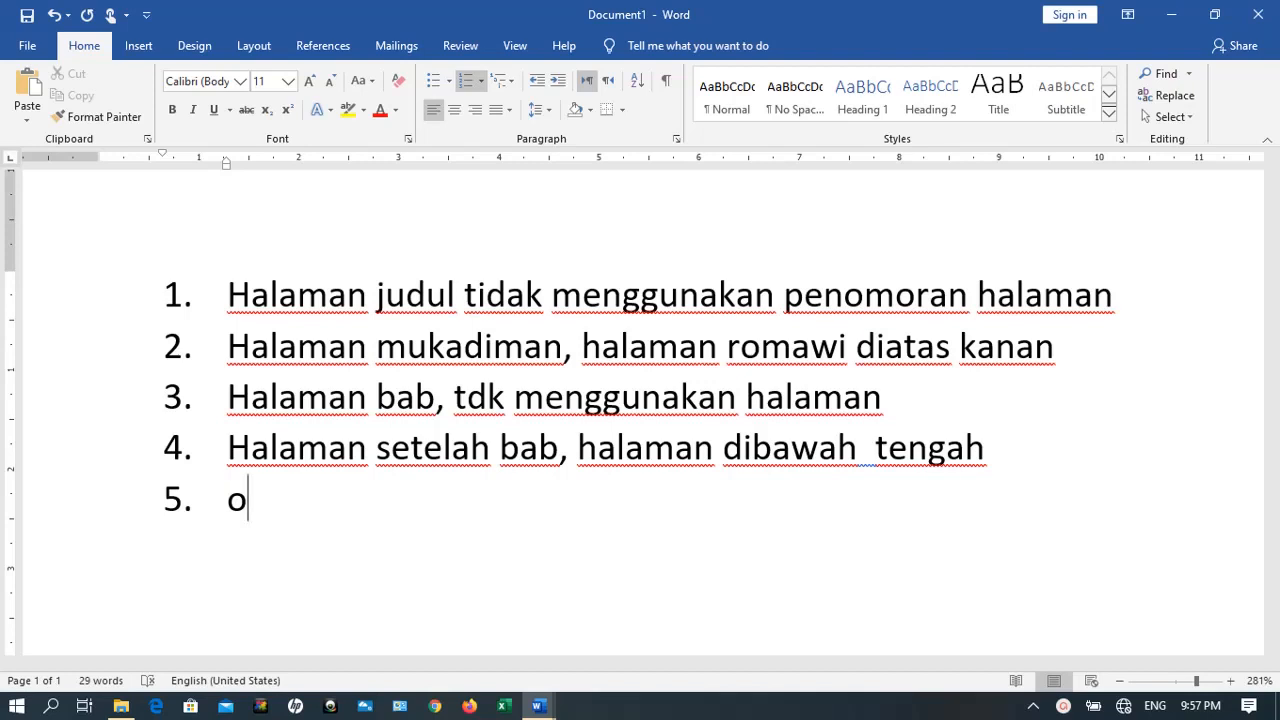
{"action": "left_click", "coordinate": [130, 48]}
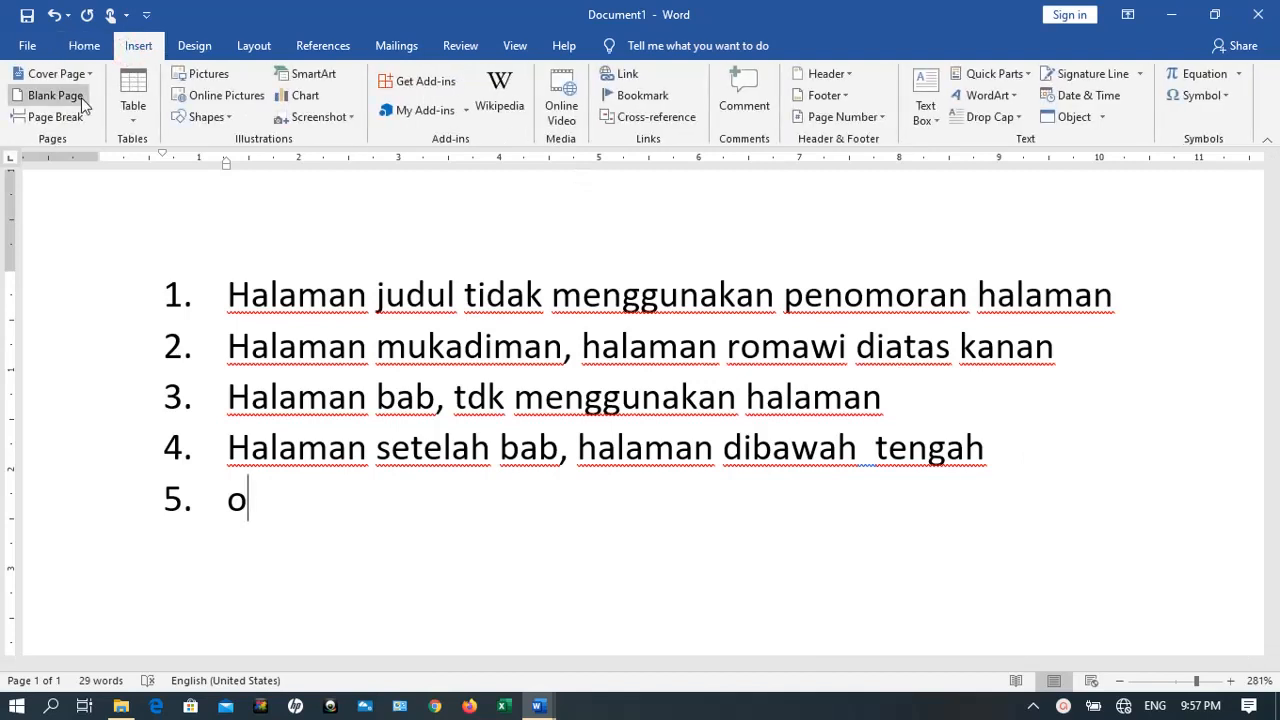
{"action": "left_click", "coordinate": [254, 47]}
{"action": "left_click", "coordinate": [240, 75]}
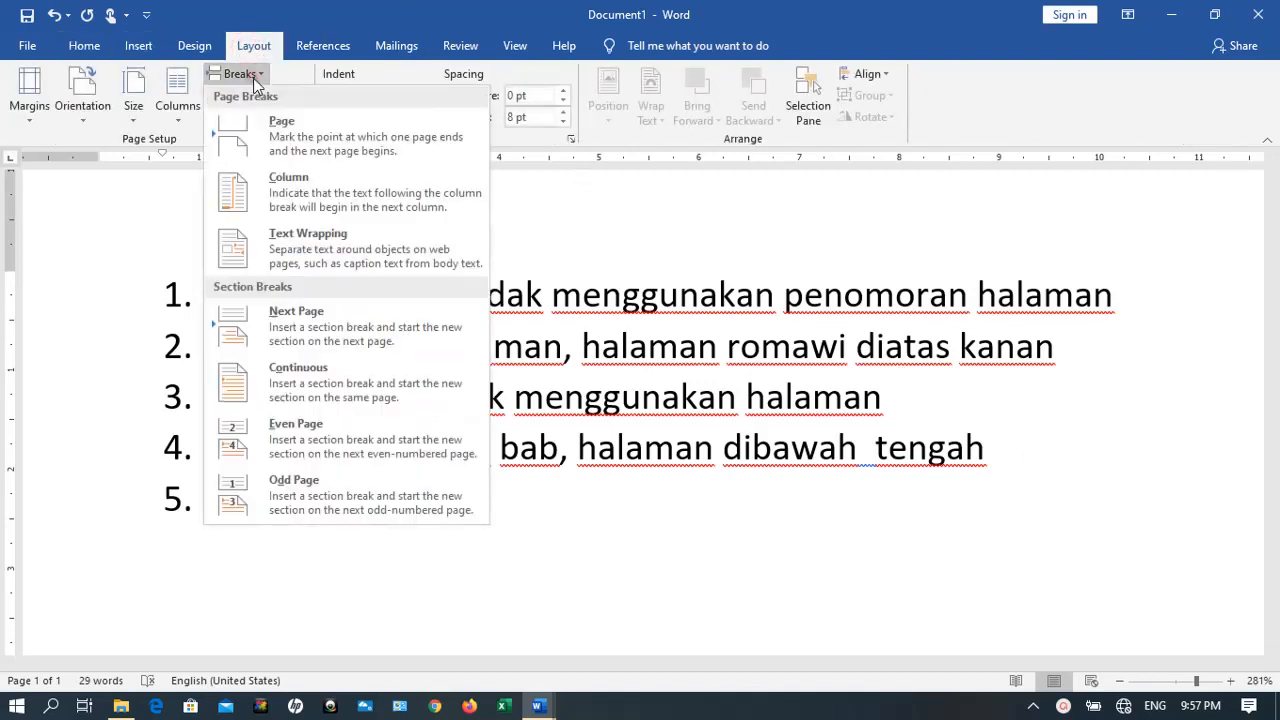
{"action": "left_click", "coordinate": [344, 8]}
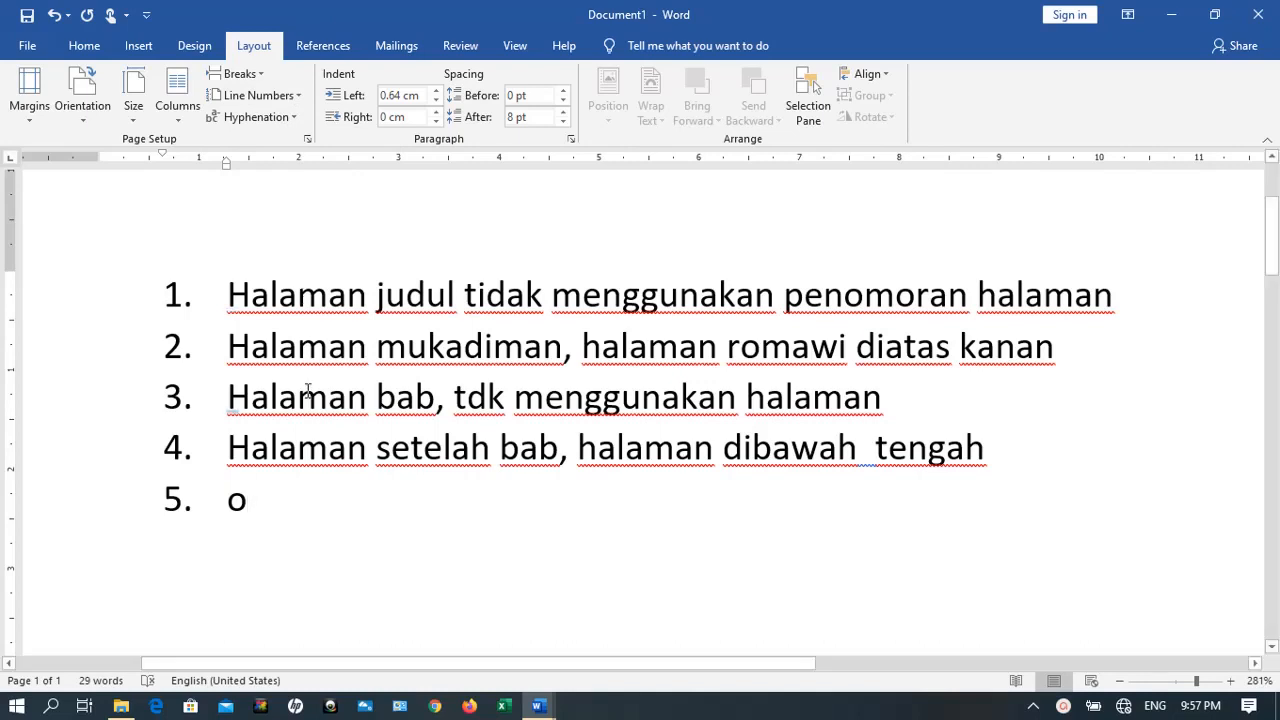
Create a new blank document and zoom out to see the whole page
{"action": "key", "text": "ctrl+n"}
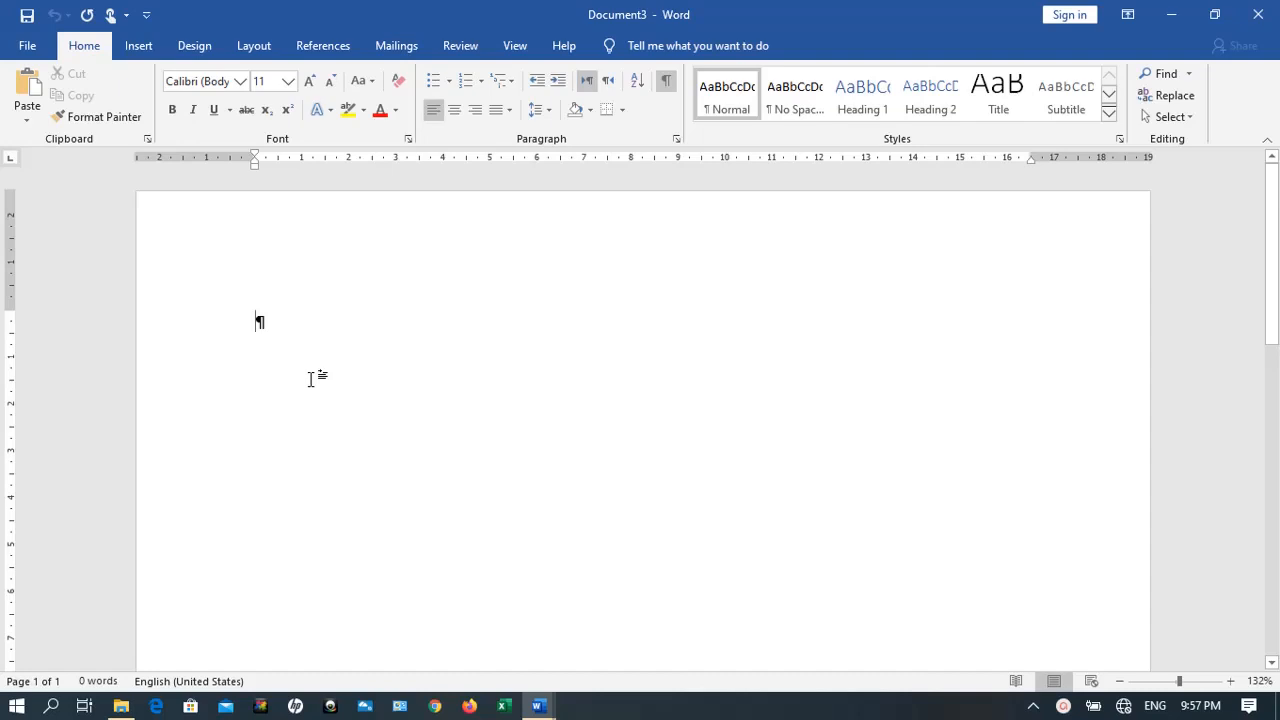
{"action": "scroll", "coordinate": [311, 378], "scroll_direction": "down", "scroll_amount": 8, "text": "ctrl"}
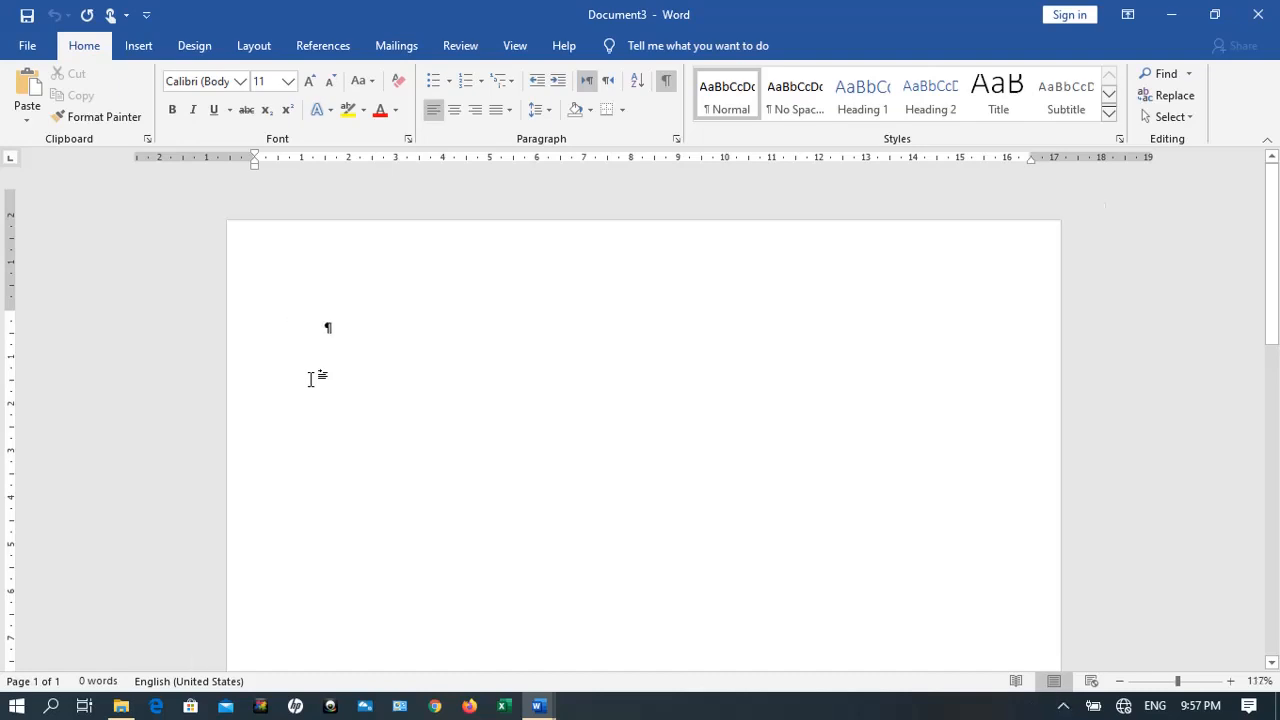
{"action": "scroll", "coordinate": [311, 378], "scroll_direction": "down", "scroll_amount": 1, "text": "ctrl"}
{"action": "scroll", "coordinate": [311, 378], "scroll_direction": "up", "scroll_amount": 2, "text": "ctrl"}
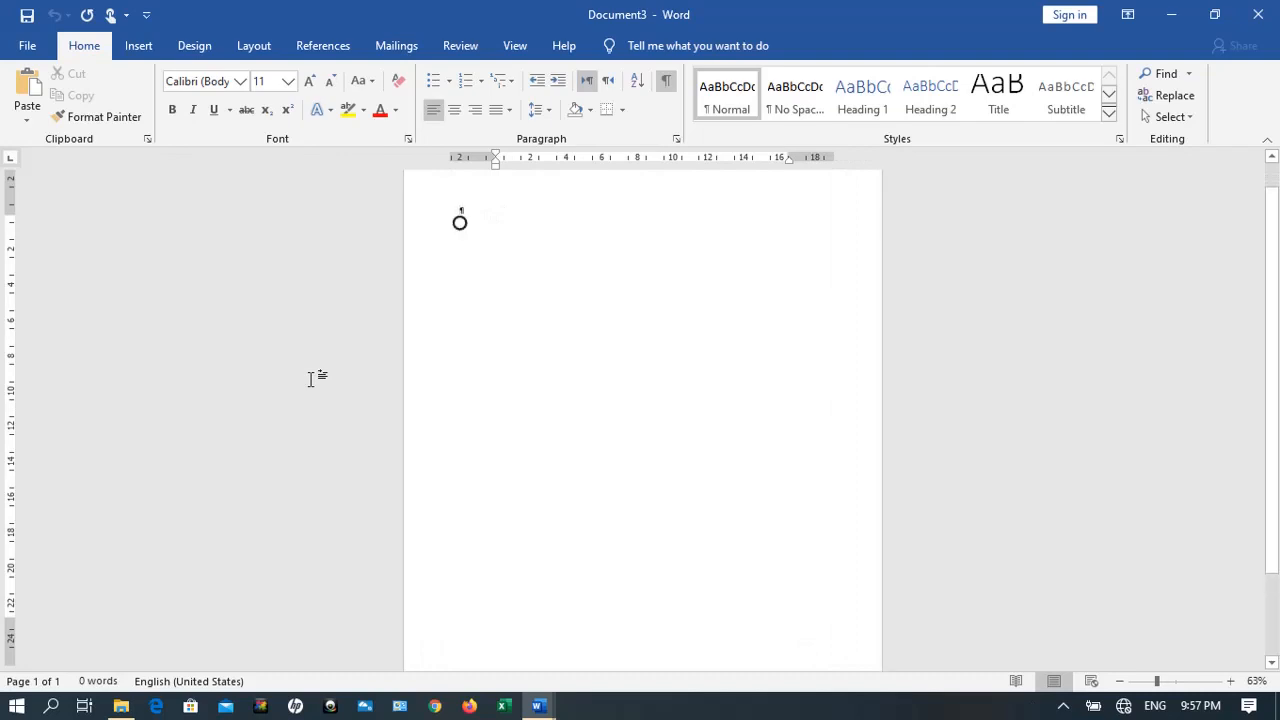
Insert 17 consecutive page breaks so the blank document has 18 pages
{"action": "key", "text": "ctrl+Return"}
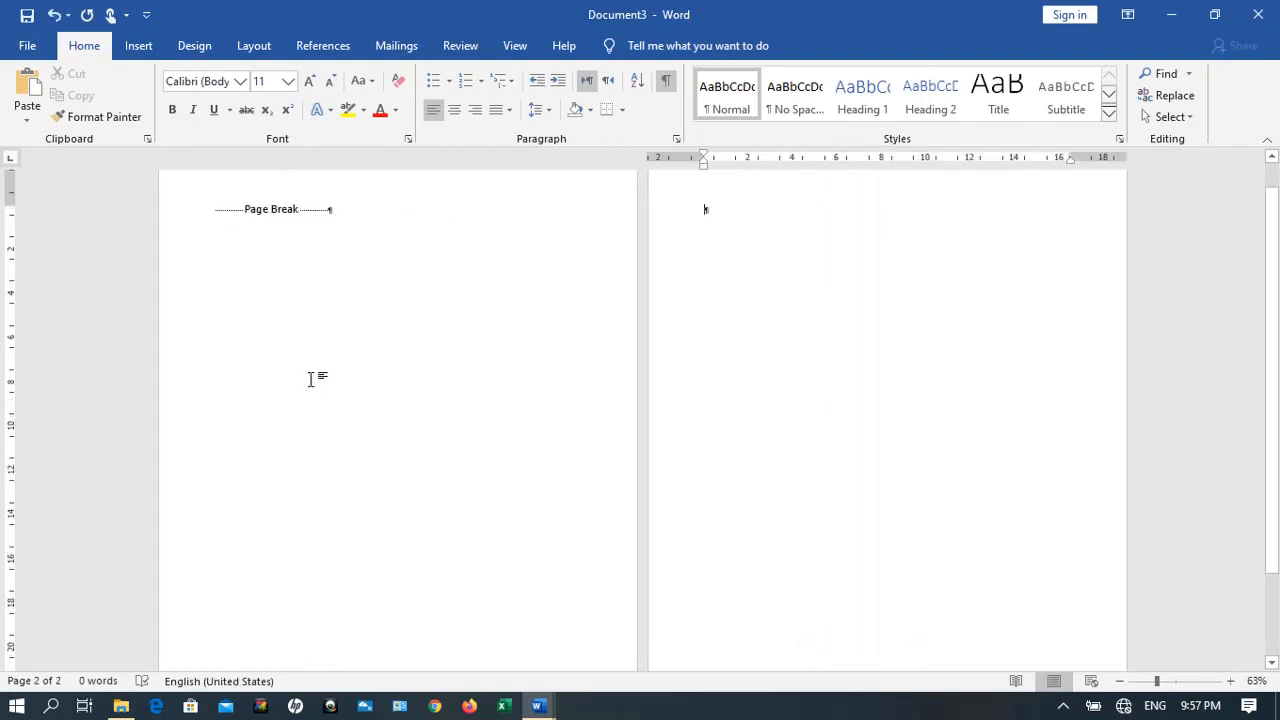
{"action": "key", "text": "ctrl+Return"}
{"action": "key", "text": "ctrl+Return"}
{"action": "key", "text": "ctrl+Return"}
{"action": "key", "text": "ctrl+Return"}
{"action": "key", "text": "ctrl+Return"}
{"action": "key", "text": "ctrl+Return"}
{"action": "key", "text": "ctrl+Return"}
{"action": "key", "text": "ctrl+Return"}
{"action": "key", "text": "ctrl+Return"}
{"action": "key", "text": "ctrl+Return"}
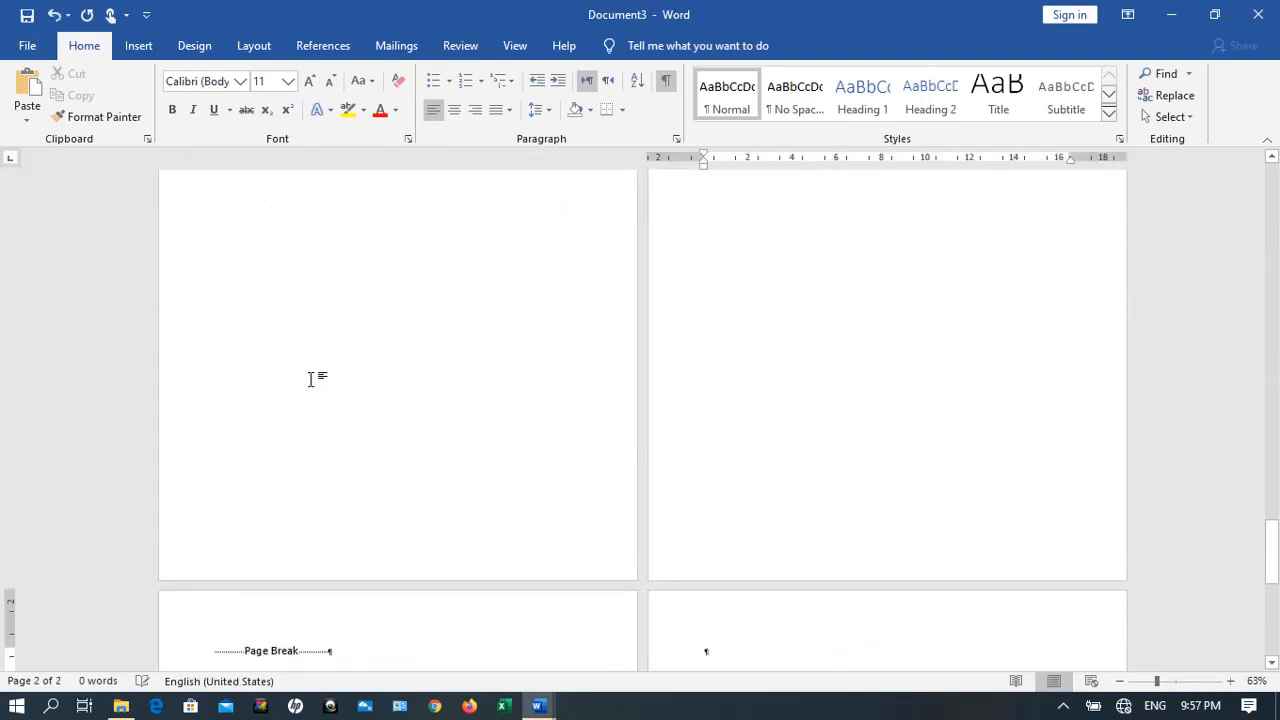
{"action": "key", "text": "ctrl+Return"}
{"action": "key", "text": "ctrl+Return"}
{"action": "key", "text": "ctrl+Return"}
{"action": "key", "text": "ctrl+Return"}
{"action": "key", "text": "ctrl+Return"}
{"action": "key", "text": "ctrl+Return"}
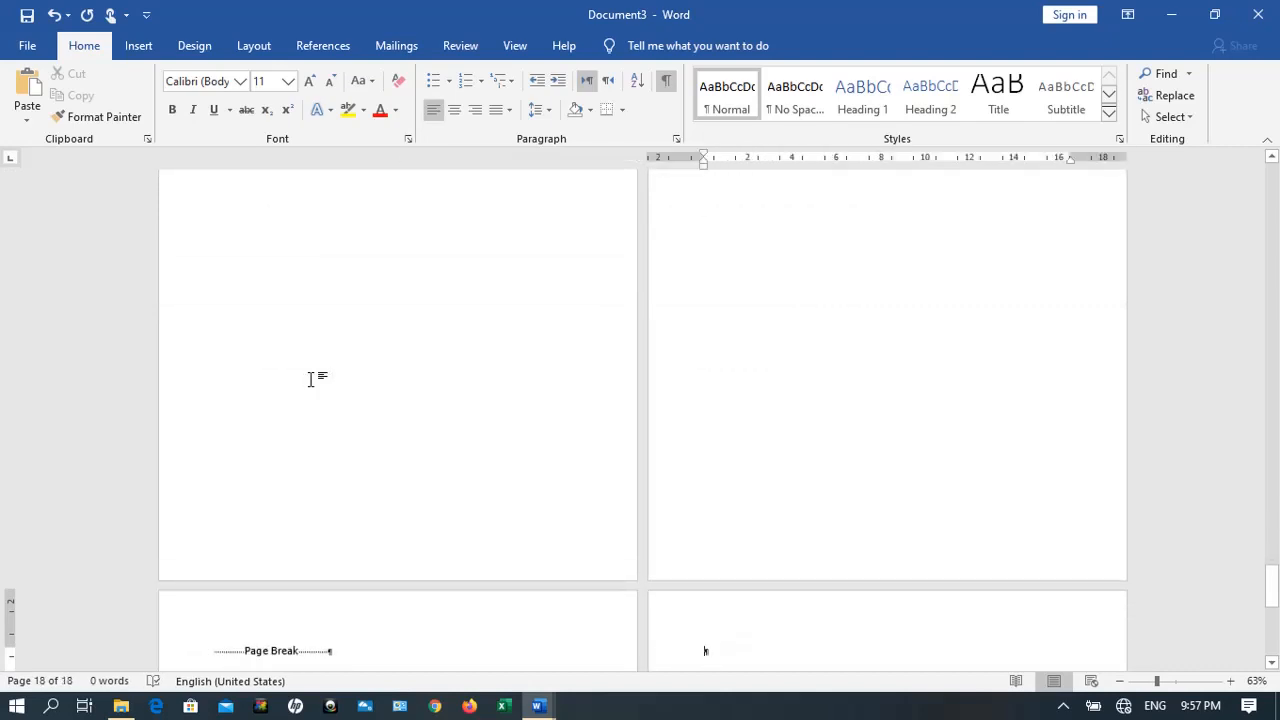
Insert page numbers at the top of the pages using the Plain Number 2 style, starting from the first page
{"action": "scroll", "coordinate": [570, 388], "scroll_direction": "down", "scroll_amount": 1, "text": "ctrl"}
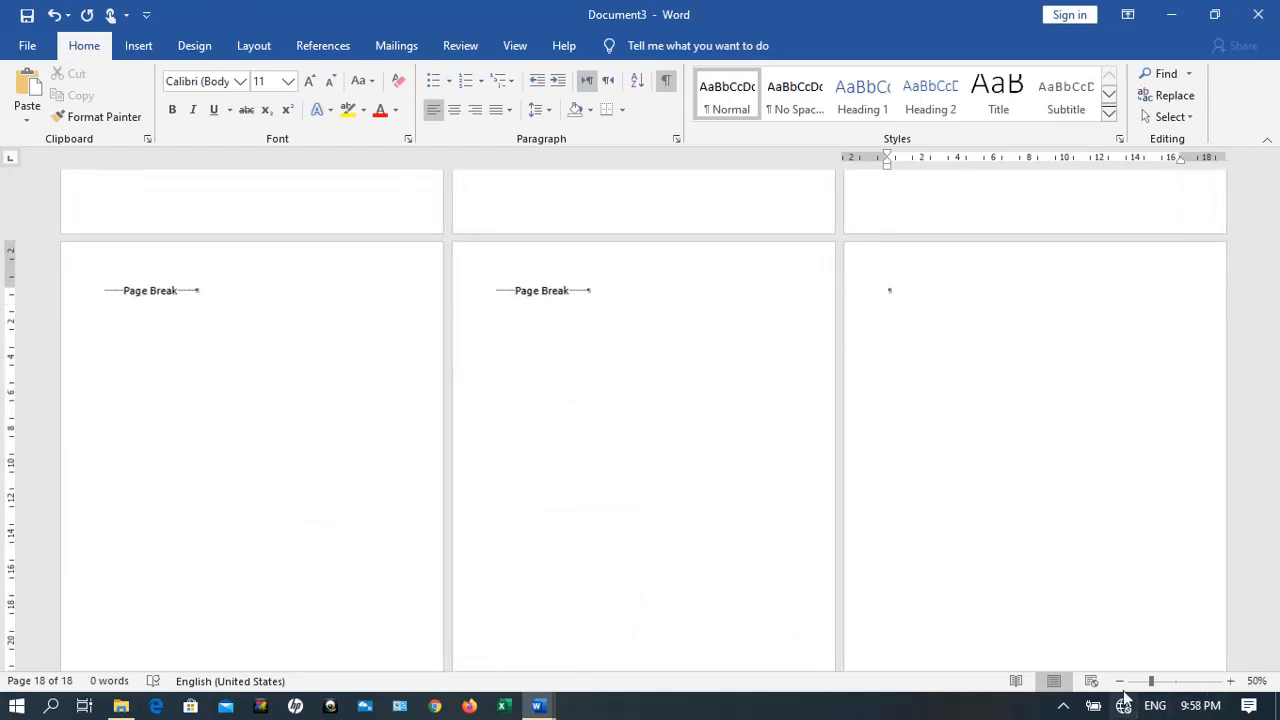
{"action": "scroll", "coordinate": [1115, 640], "scroll_direction": "up", "scroll_amount": 5}
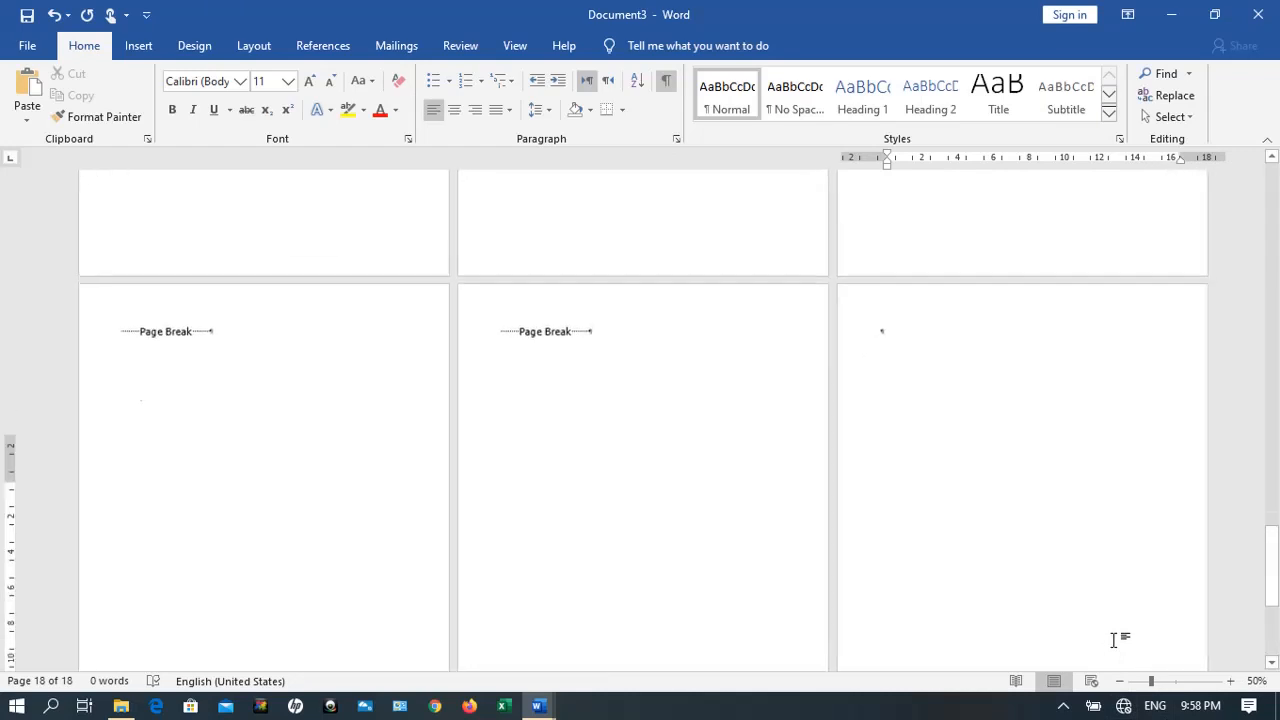
{"action": "scroll", "coordinate": [1115, 640], "scroll_direction": "up", "scroll_amount": 5}
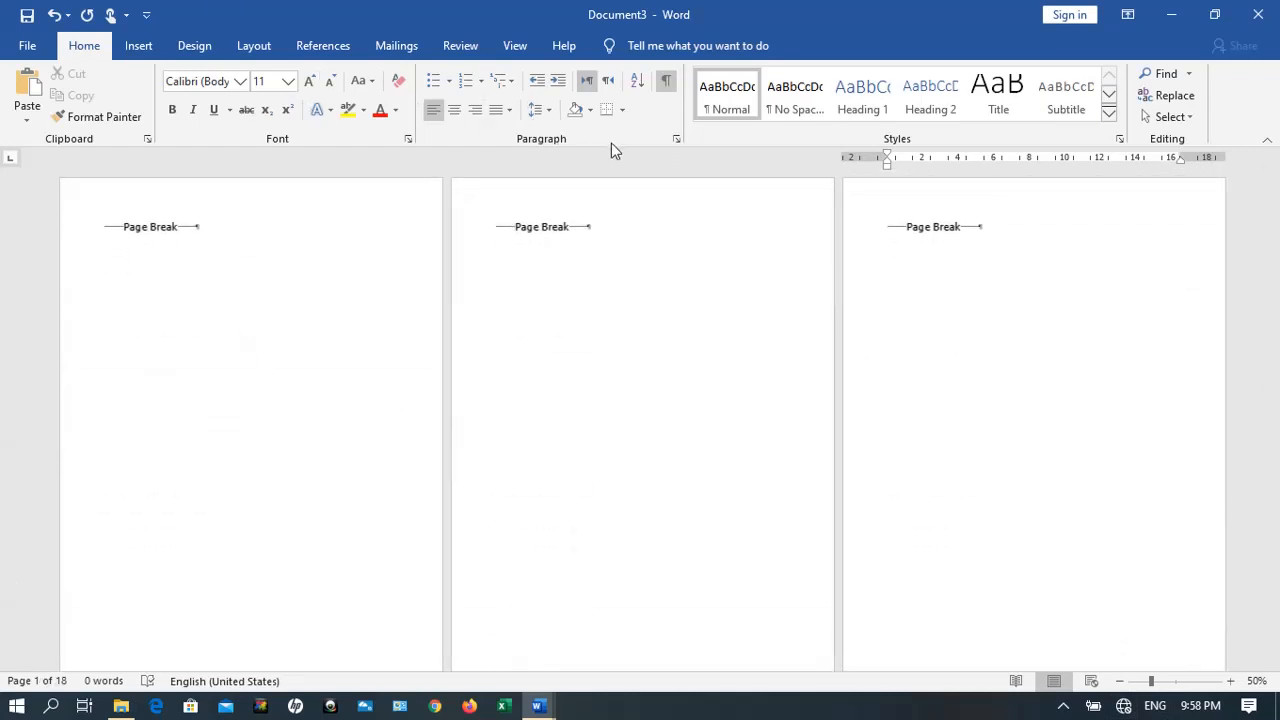
{"action": "left_click", "coordinate": [316, 197]}
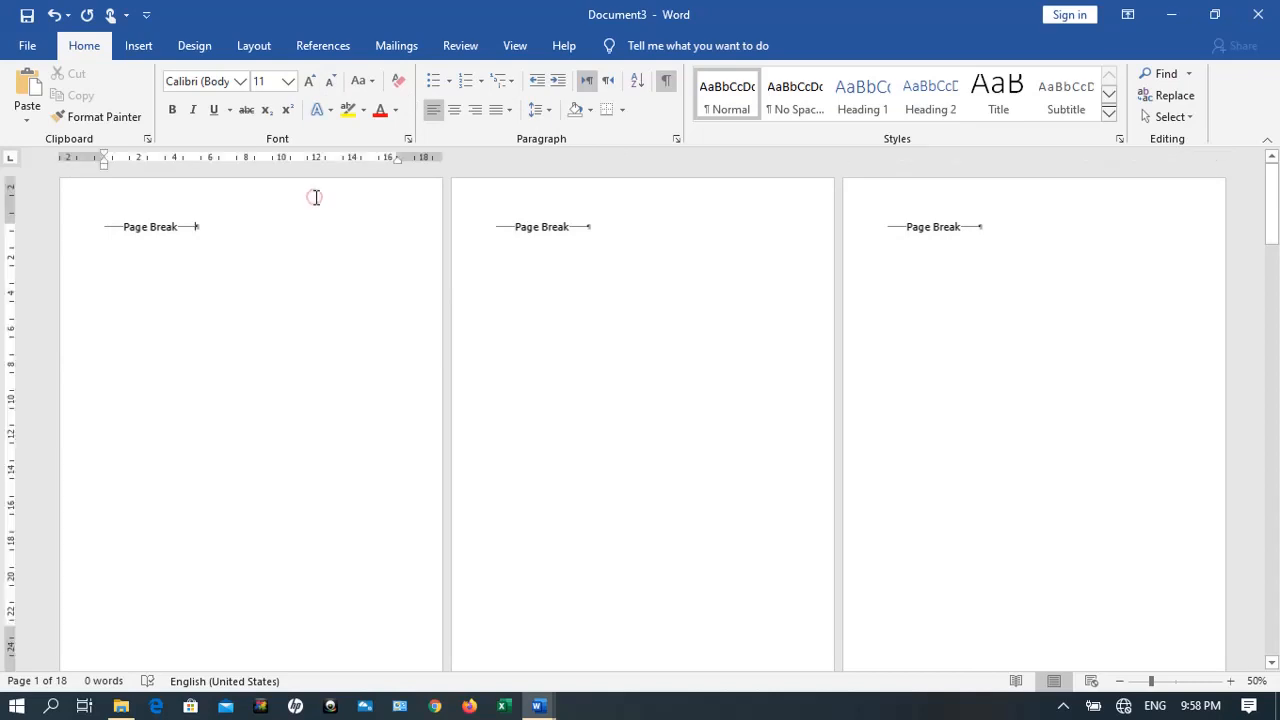
{"action": "left_click", "coordinate": [265, 201]}
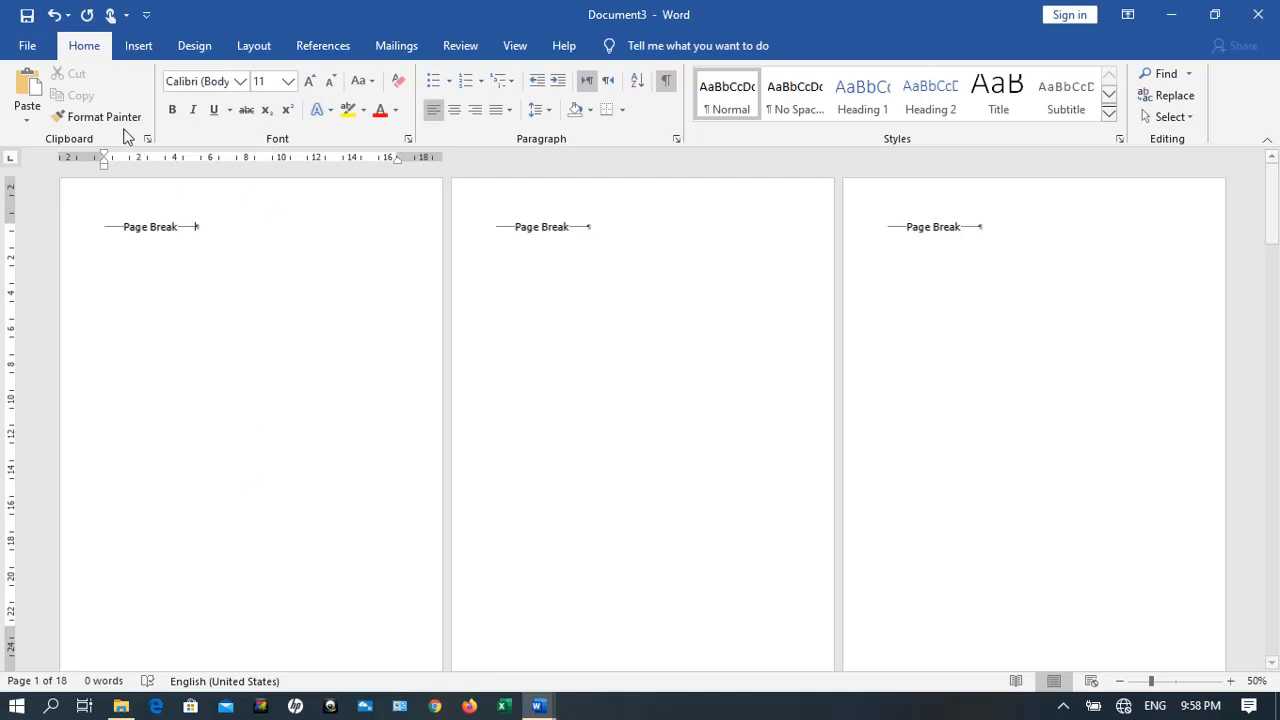
{"action": "left_click", "coordinate": [140, 46]}
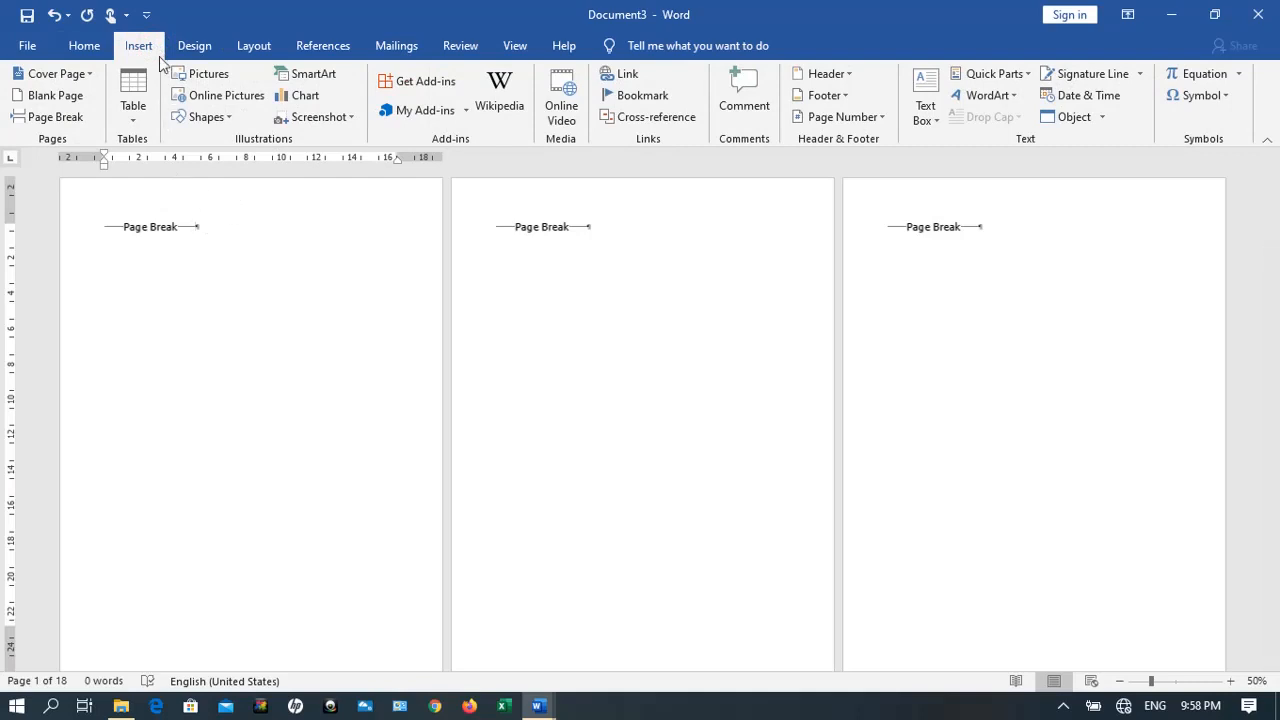
{"action": "left_click", "coordinate": [853, 118]}
{"action": "mouse_move", "coordinate": [855, 140]}
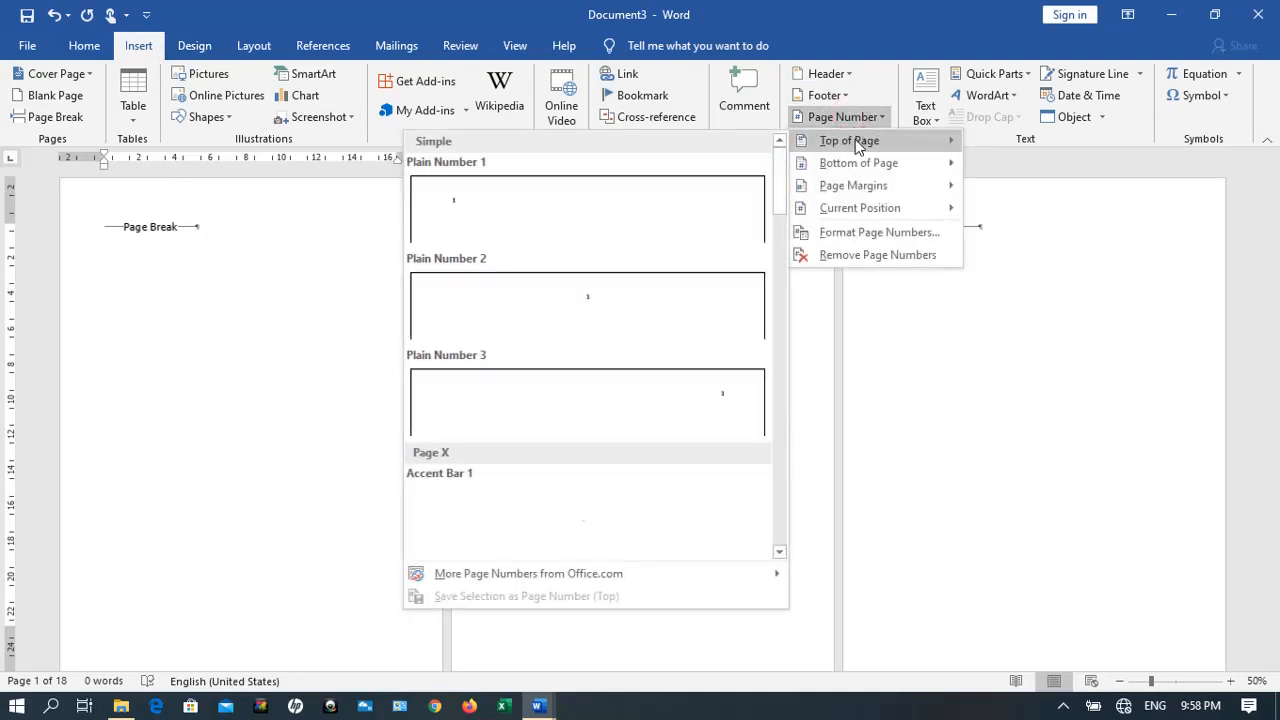
{"action": "left_click", "coordinate": [588, 318]}
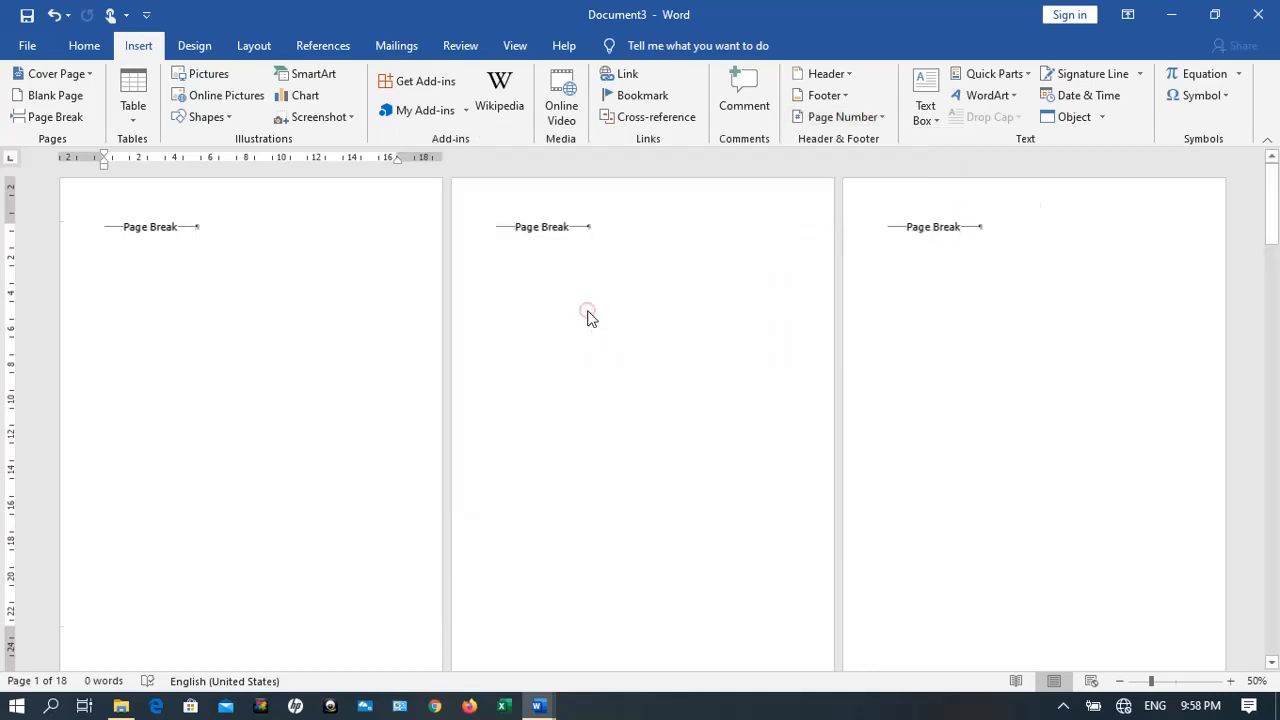
Hide the formatting marks and check the page numbers in the headers across the first pages
{"action": "scroll", "coordinate": [366, 360], "scroll_direction": "up", "scroll_amount": 4}
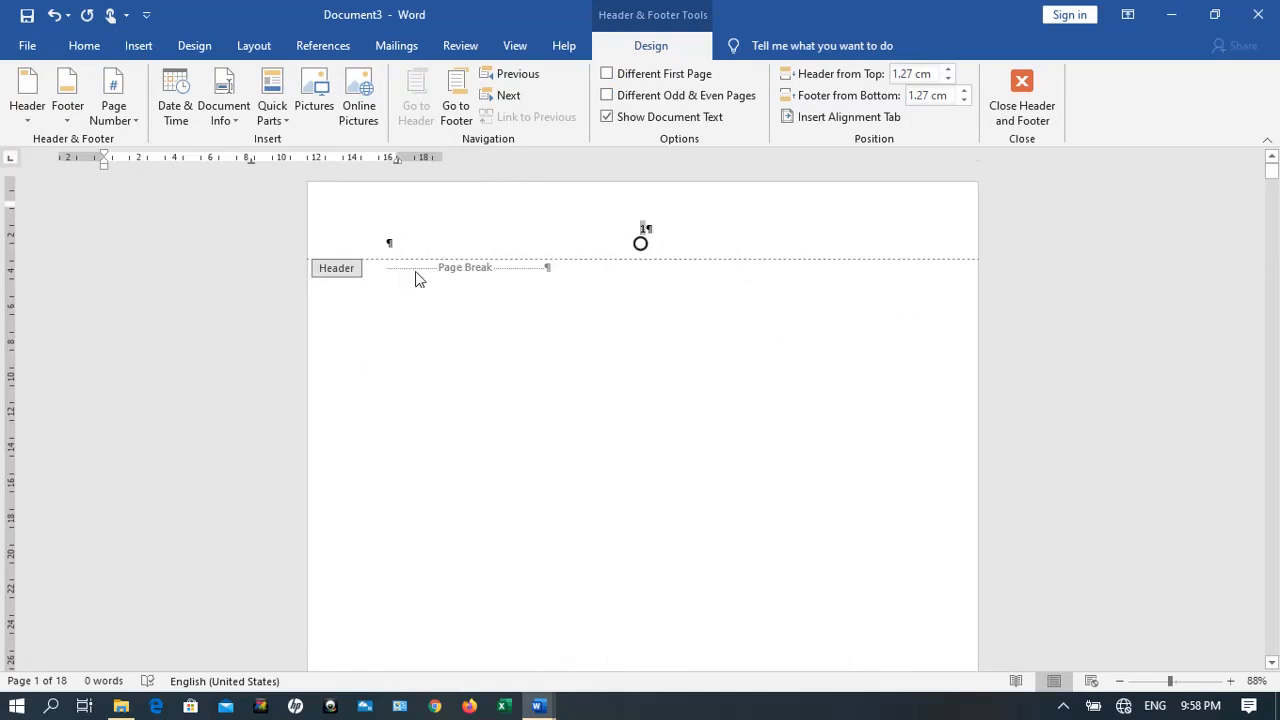
{"action": "left_click", "coordinate": [94, 55]}
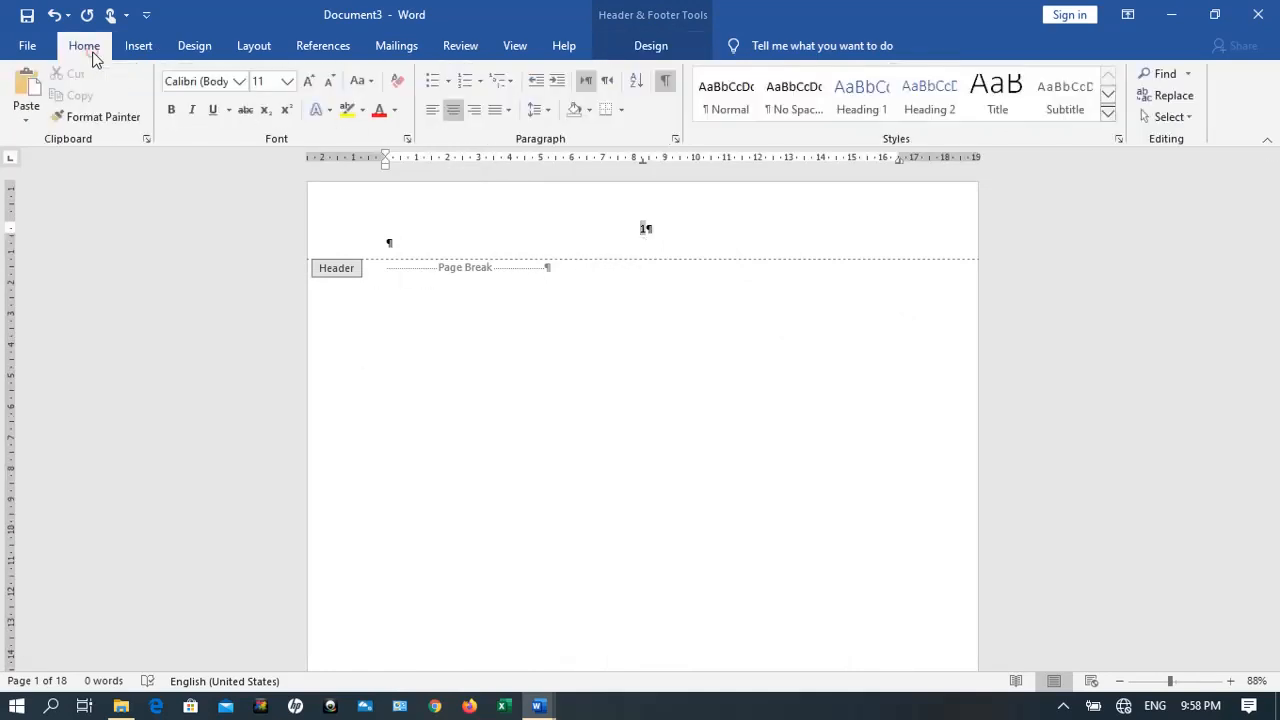
{"action": "left_click", "coordinate": [666, 81]}
{"action": "scroll", "coordinate": [676, 92], "scroll_direction": "up", "scroll_amount": 1}
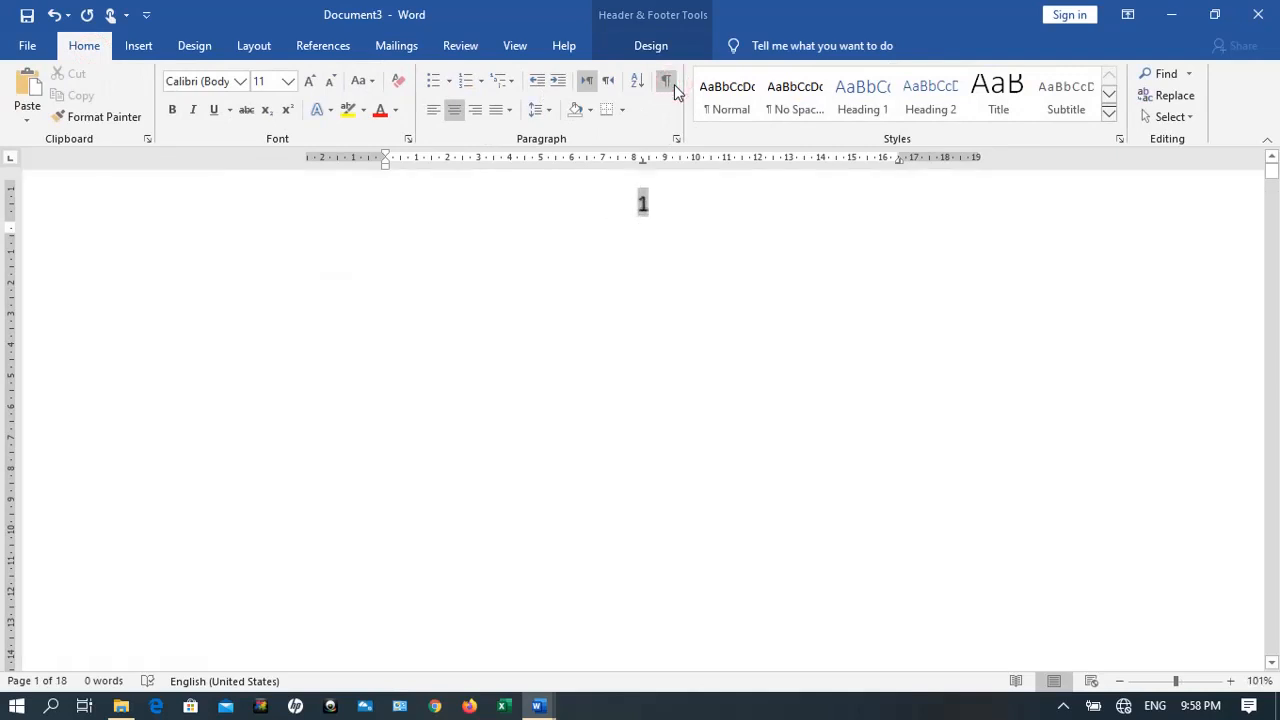
{"action": "scroll", "coordinate": [676, 92], "scroll_direction": "down", "scroll_amount": 3}
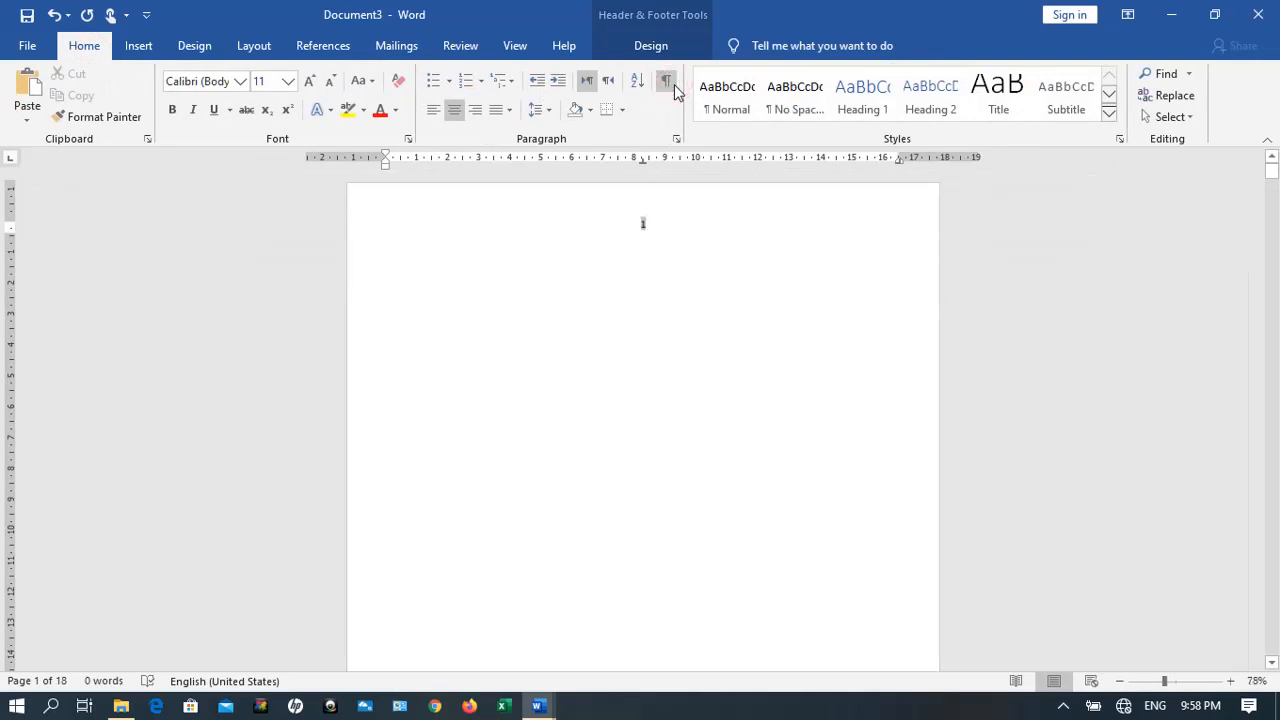
{"action": "scroll", "coordinate": [676, 92], "scroll_direction": "down", "scroll_amount": 3}
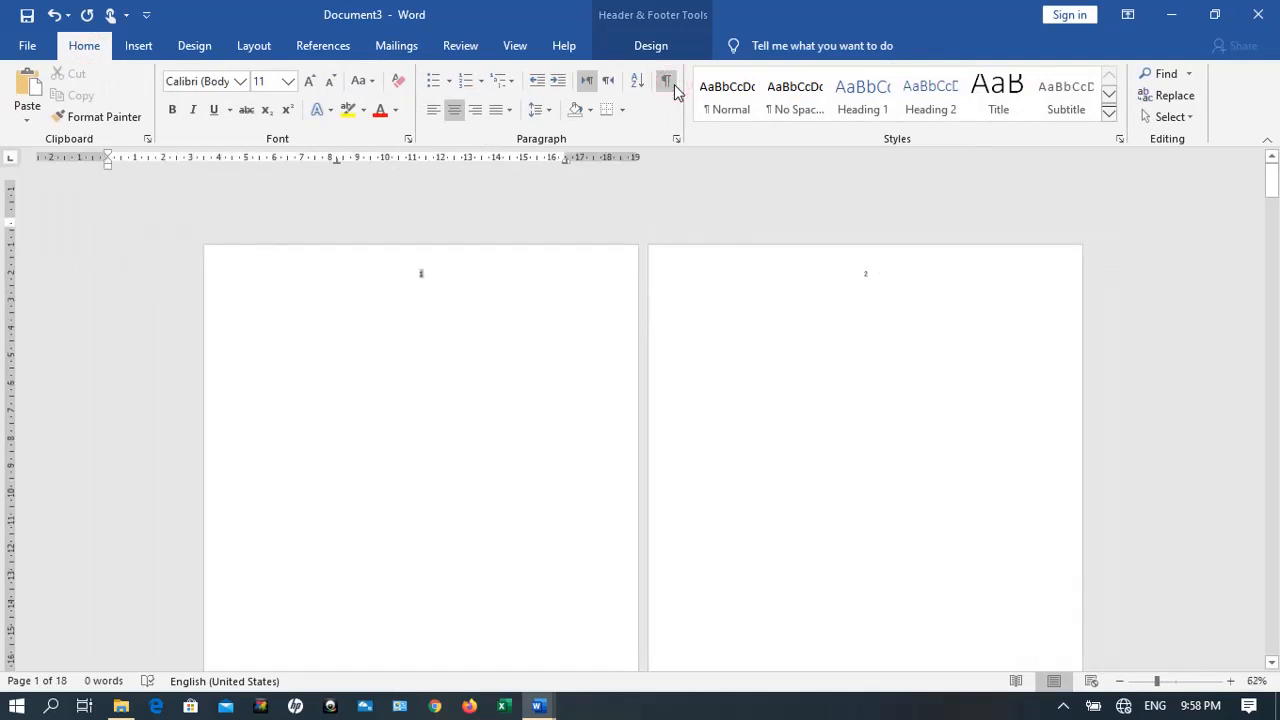
{"action": "scroll", "coordinate": [676, 92], "scroll_direction": "down", "scroll_amount": 5}
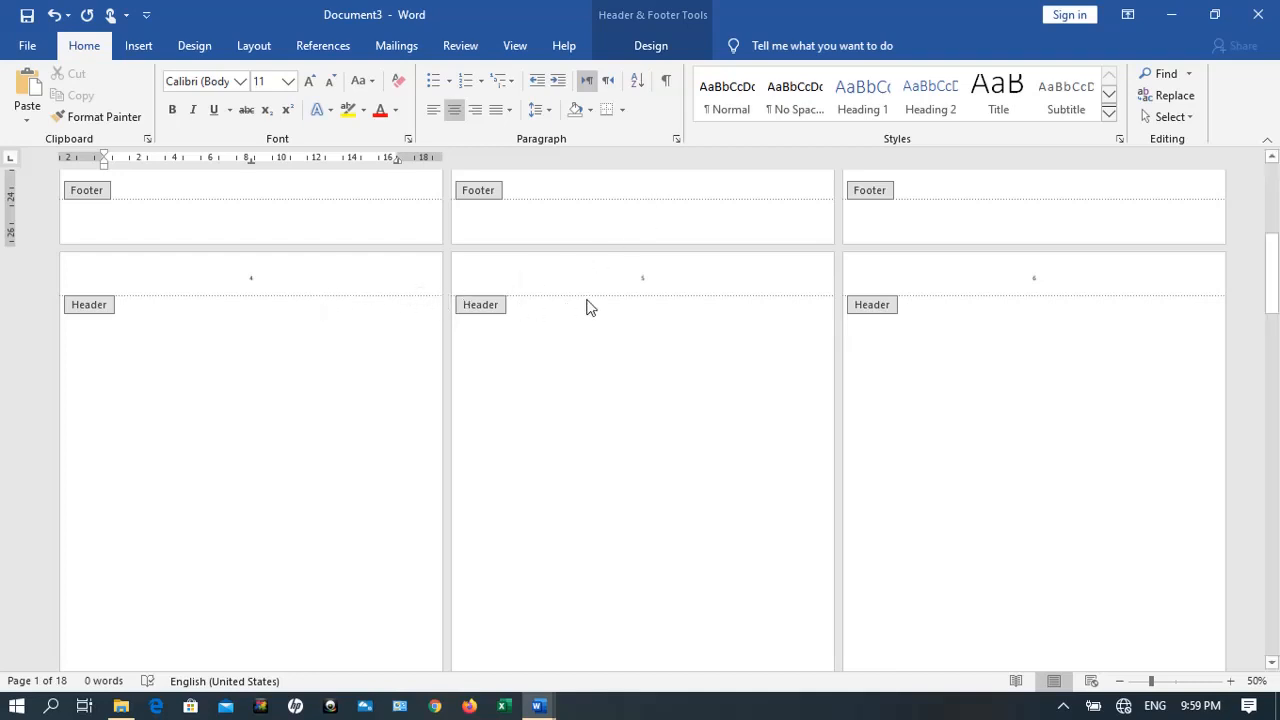
Leave header editing and return to the body of page 4
{"action": "left_click", "coordinate": [208, 282]}
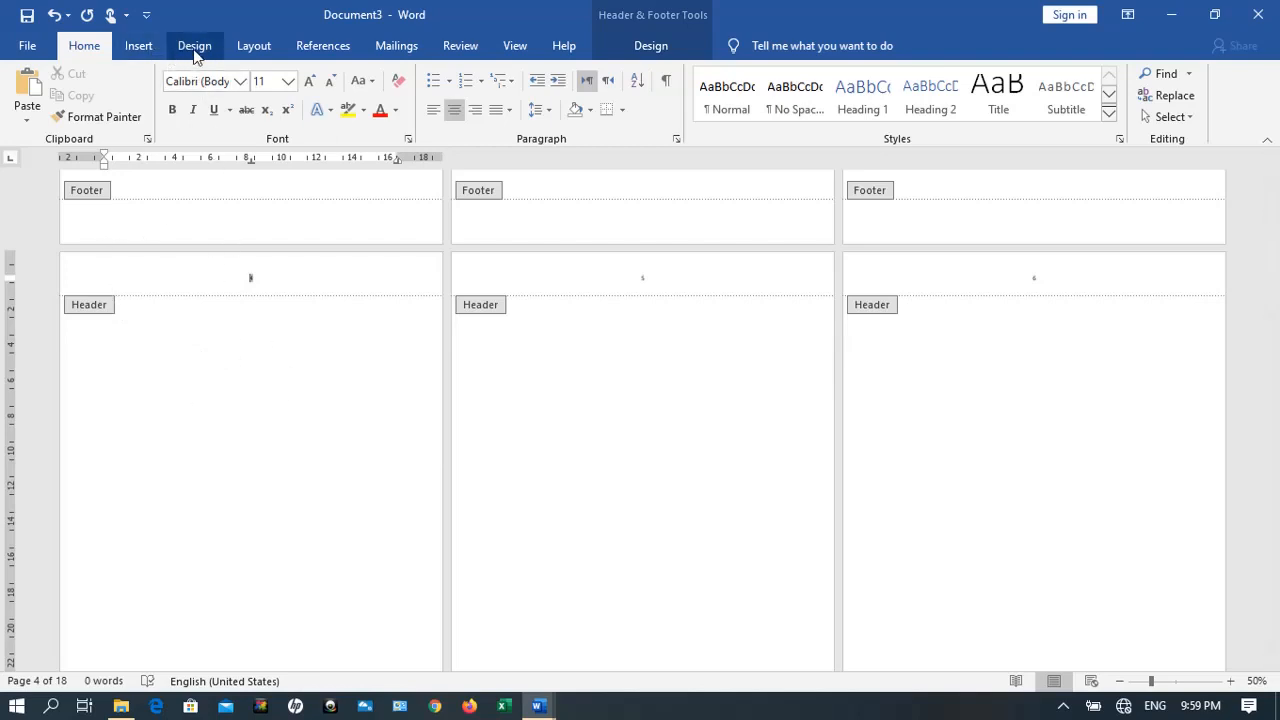
{"action": "left_click", "coordinate": [250, 48]}
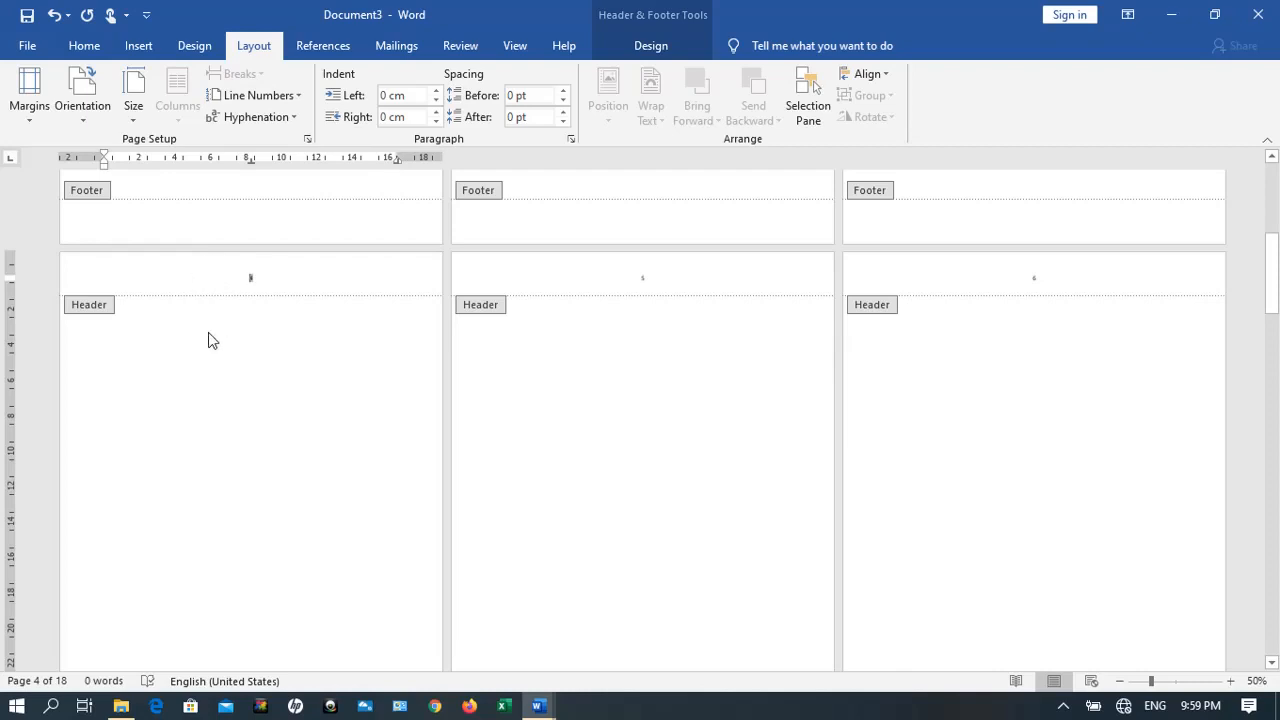
{"action": "double_click", "coordinate": [205, 388]}
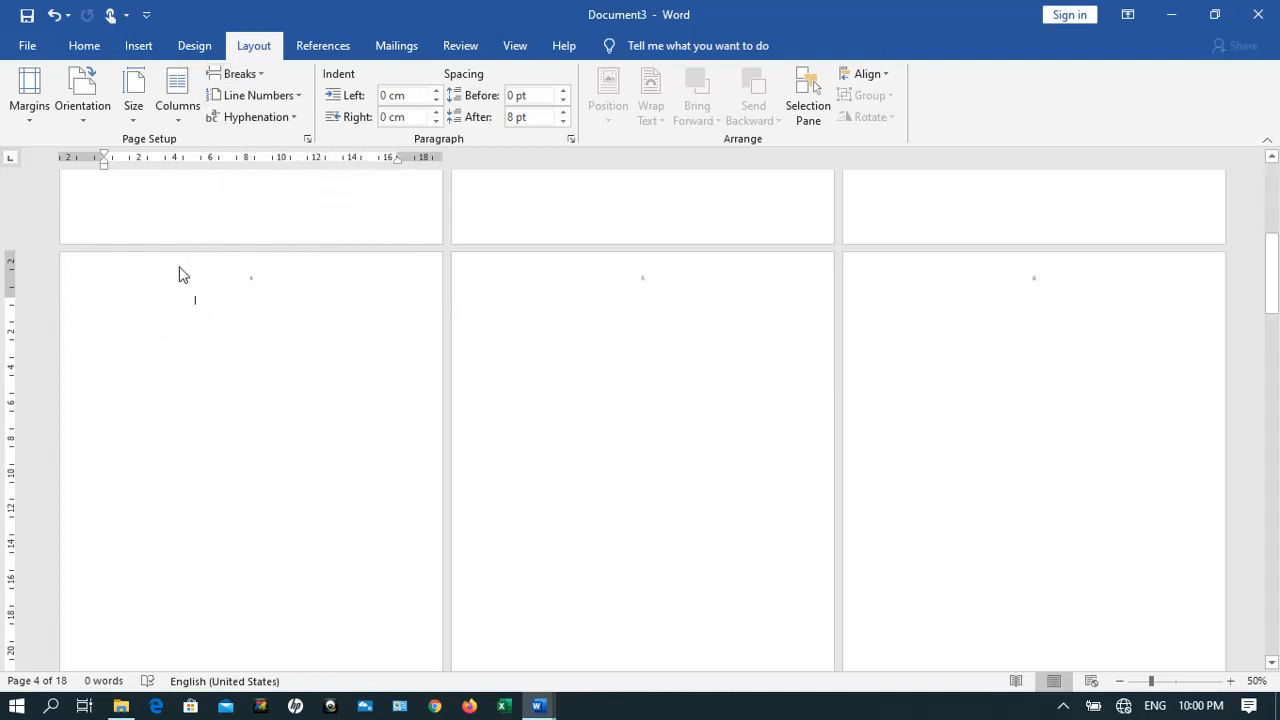
Insert a Continuous section break at the start of page 4, directly before its page break
{"action": "left_click", "coordinate": [85, 45]}
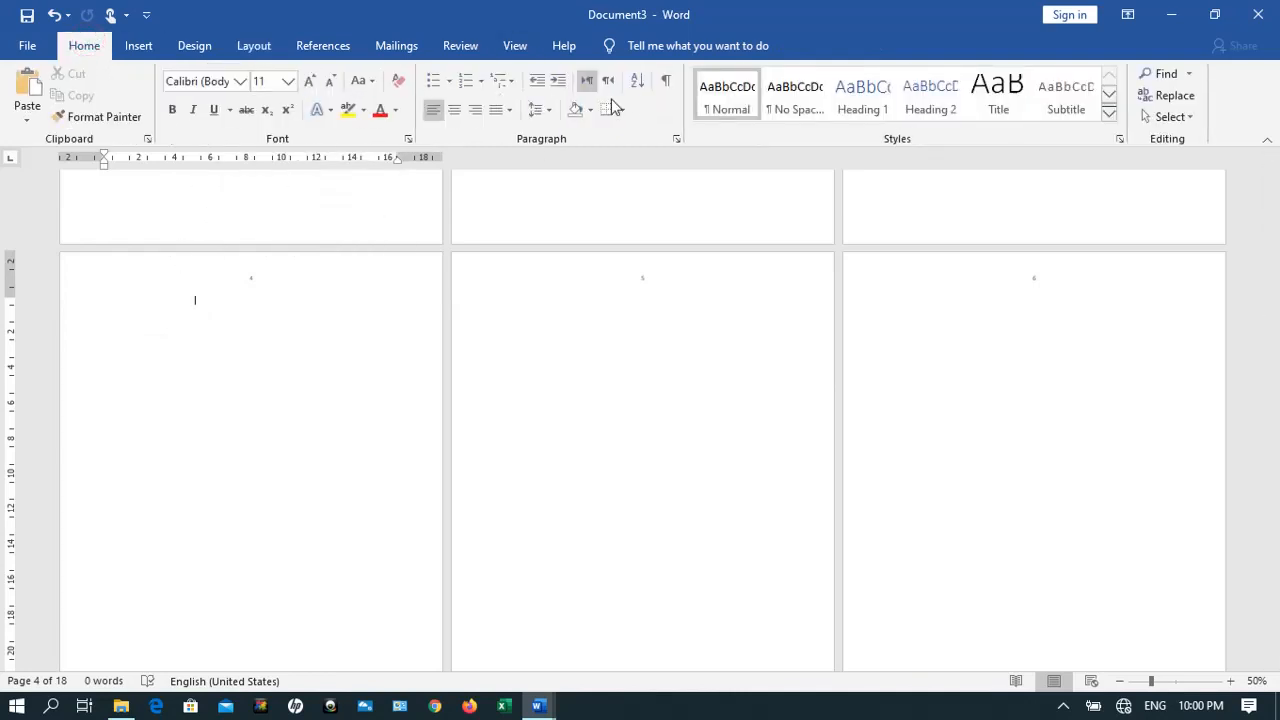
{"action": "left_click", "coordinate": [666, 84]}
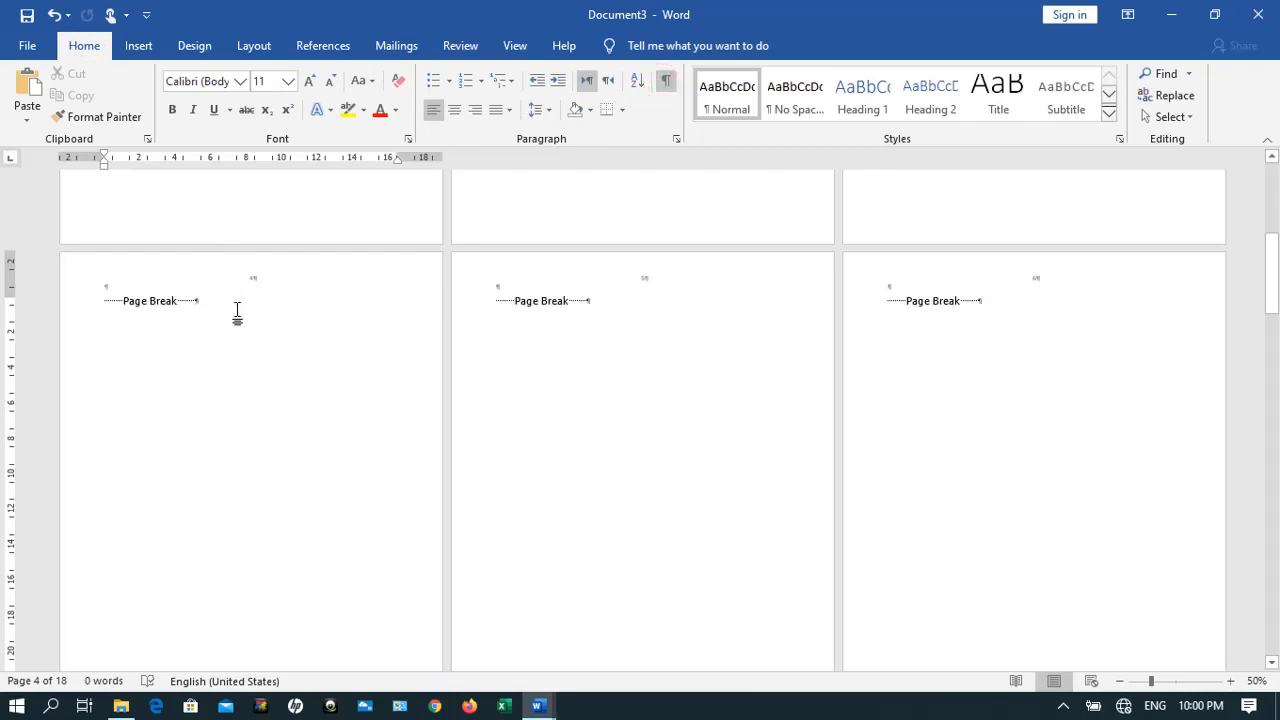
{"action": "left_click", "coordinate": [106, 300]}
{"action": "left_click", "coordinate": [665, 80]}
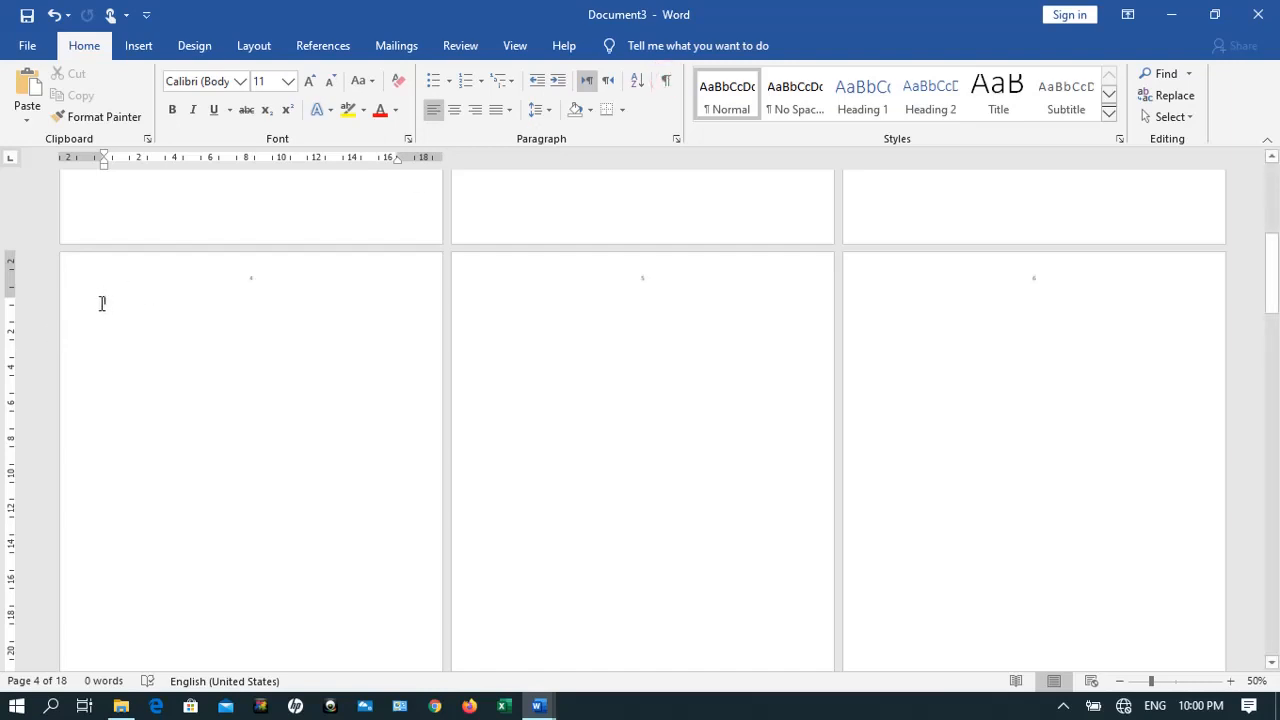
{"action": "left_click", "coordinate": [258, 46]}
{"action": "left_click", "coordinate": [240, 74]}
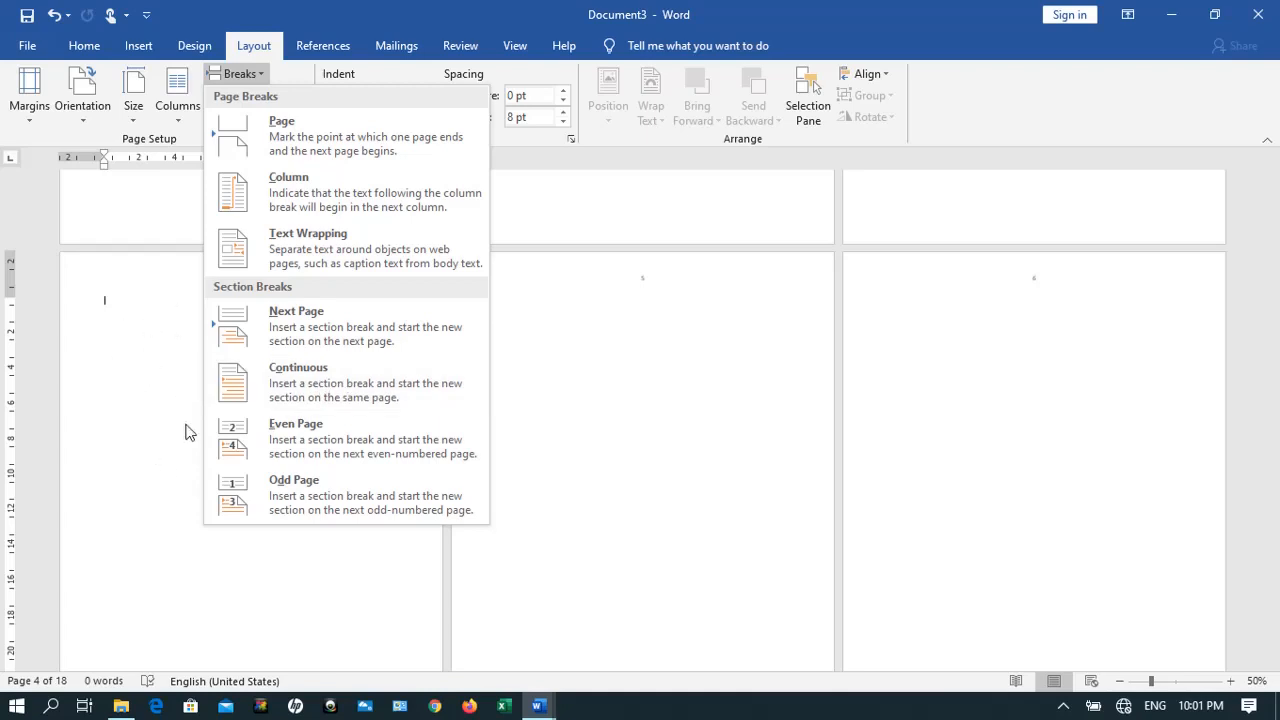
{"action": "left_click", "coordinate": [285, 381]}
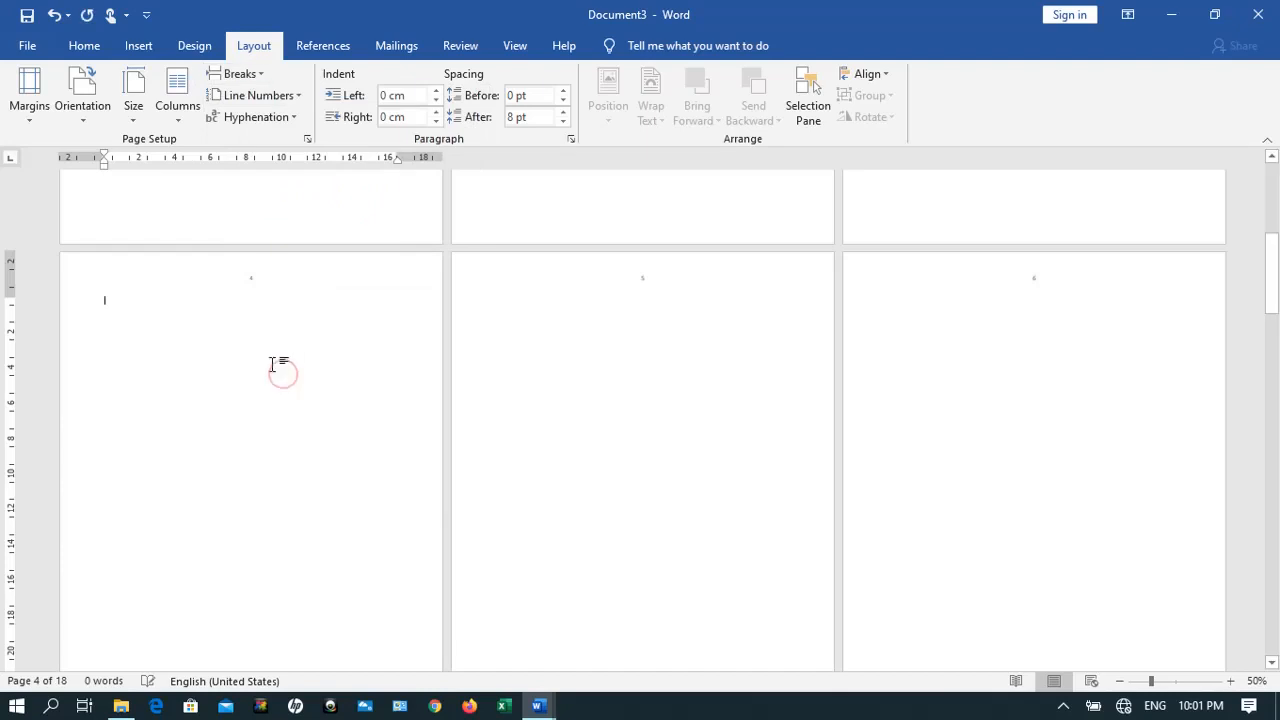
Show the formatting marks and check the continuous section break between pages 3 and 4
{"action": "left_click", "coordinate": [85, 46]}
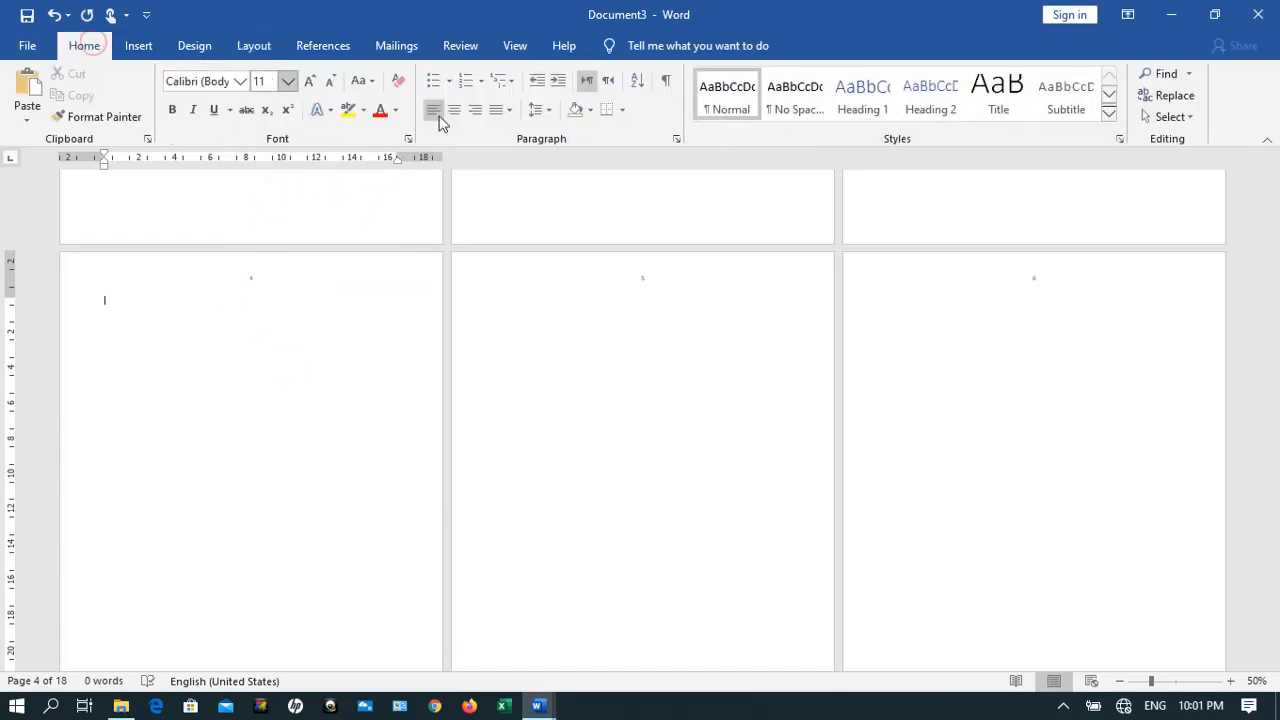
{"action": "left_click", "coordinate": [669, 89]}
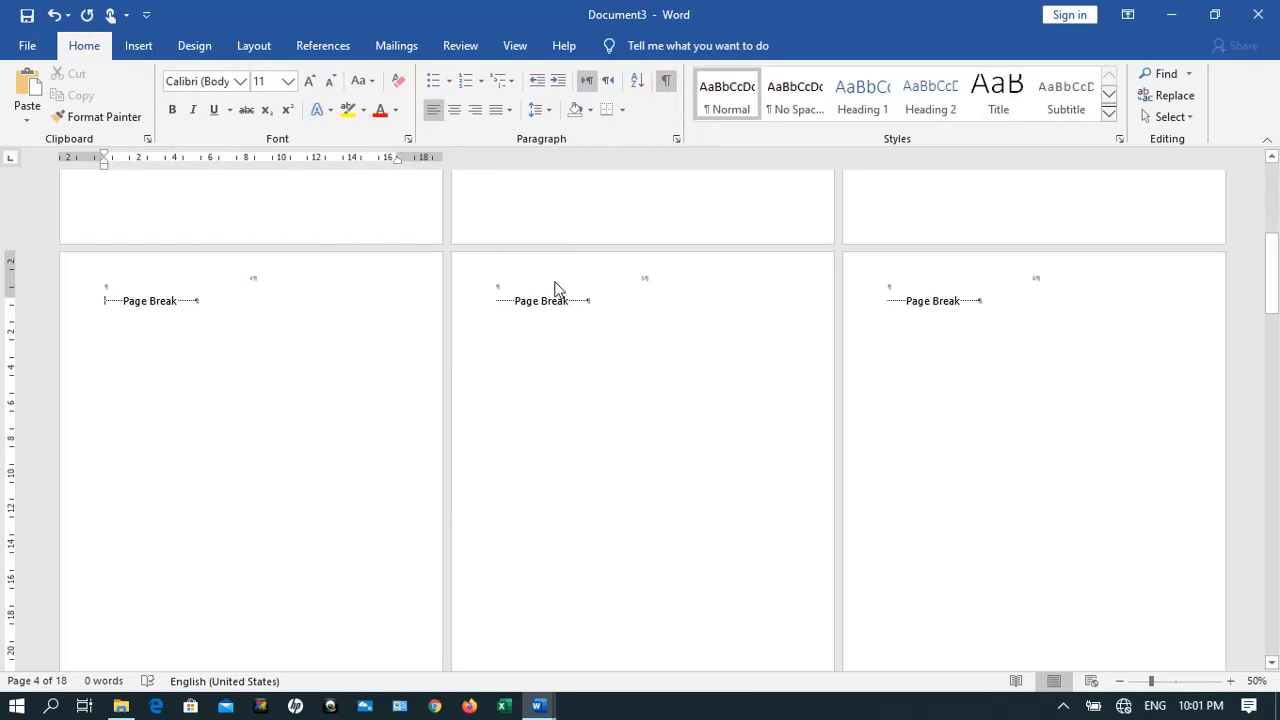
{"action": "scroll", "coordinate": [557, 290], "scroll_direction": "up", "scroll_amount": 3}
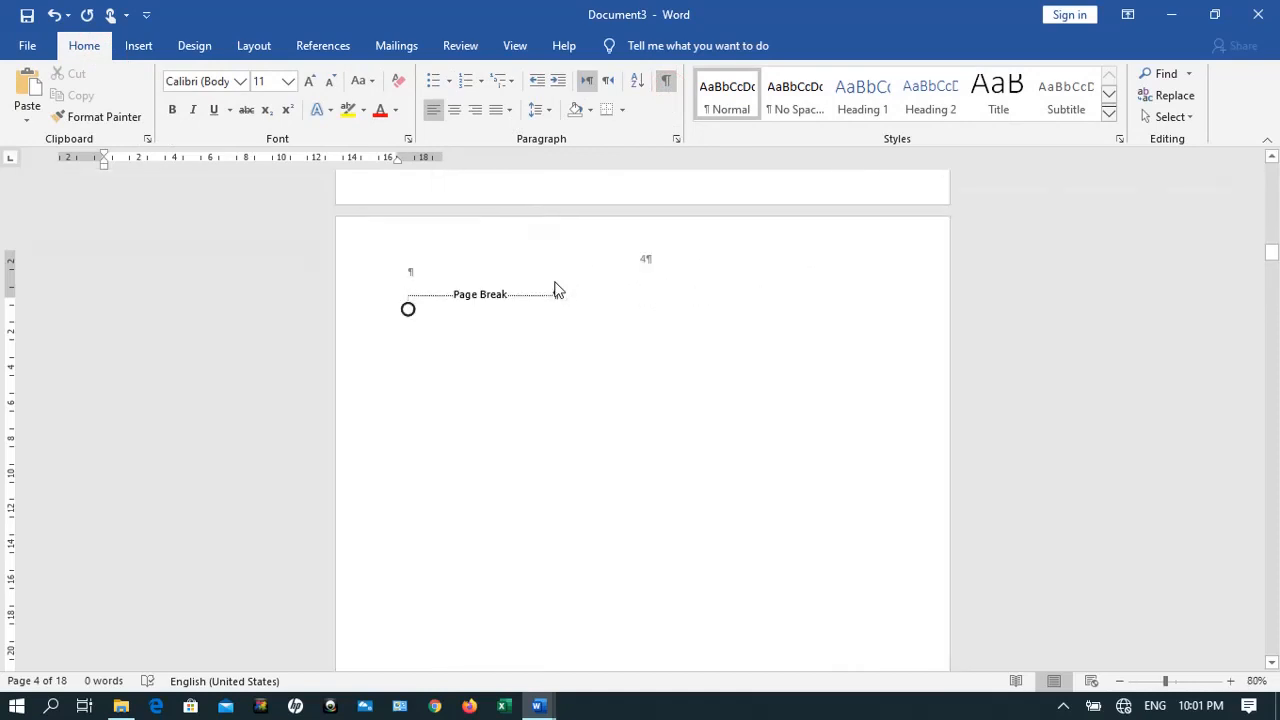
{"action": "scroll", "coordinate": [557, 290], "scroll_direction": "up", "scroll_amount": 5}
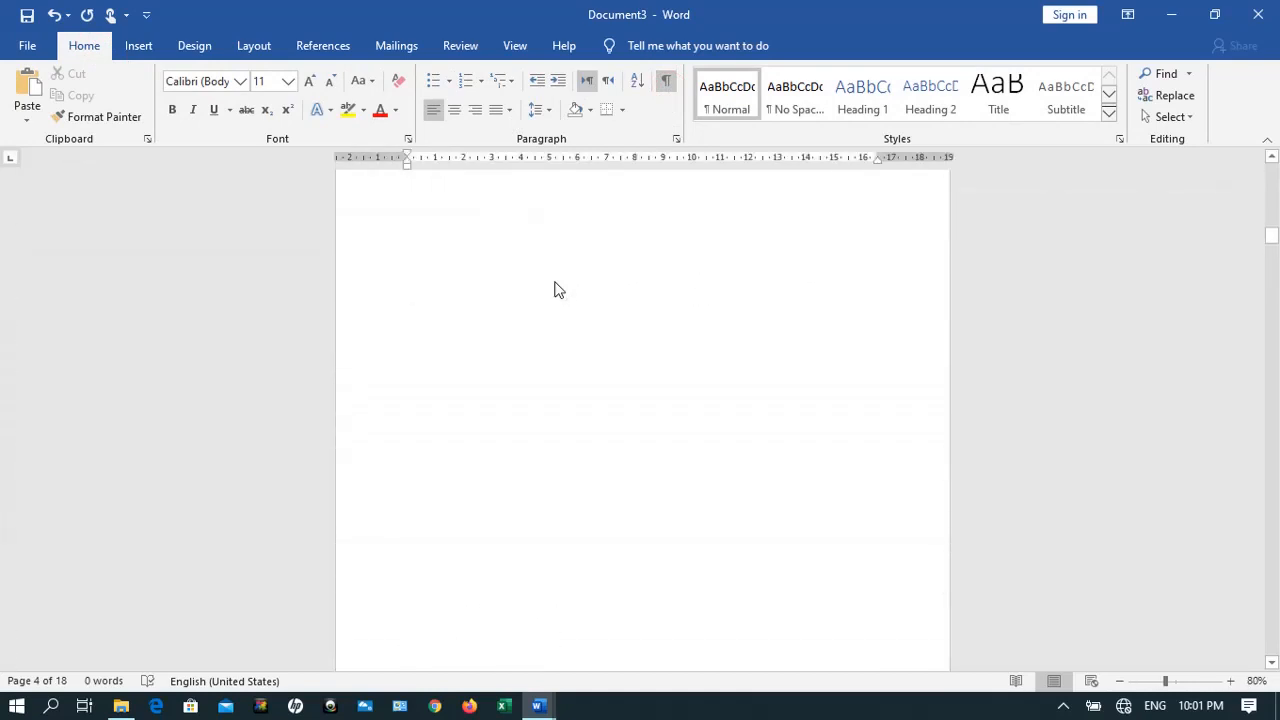
{"action": "scroll", "coordinate": [559, 290], "scroll_direction": "up", "scroll_amount": 5}
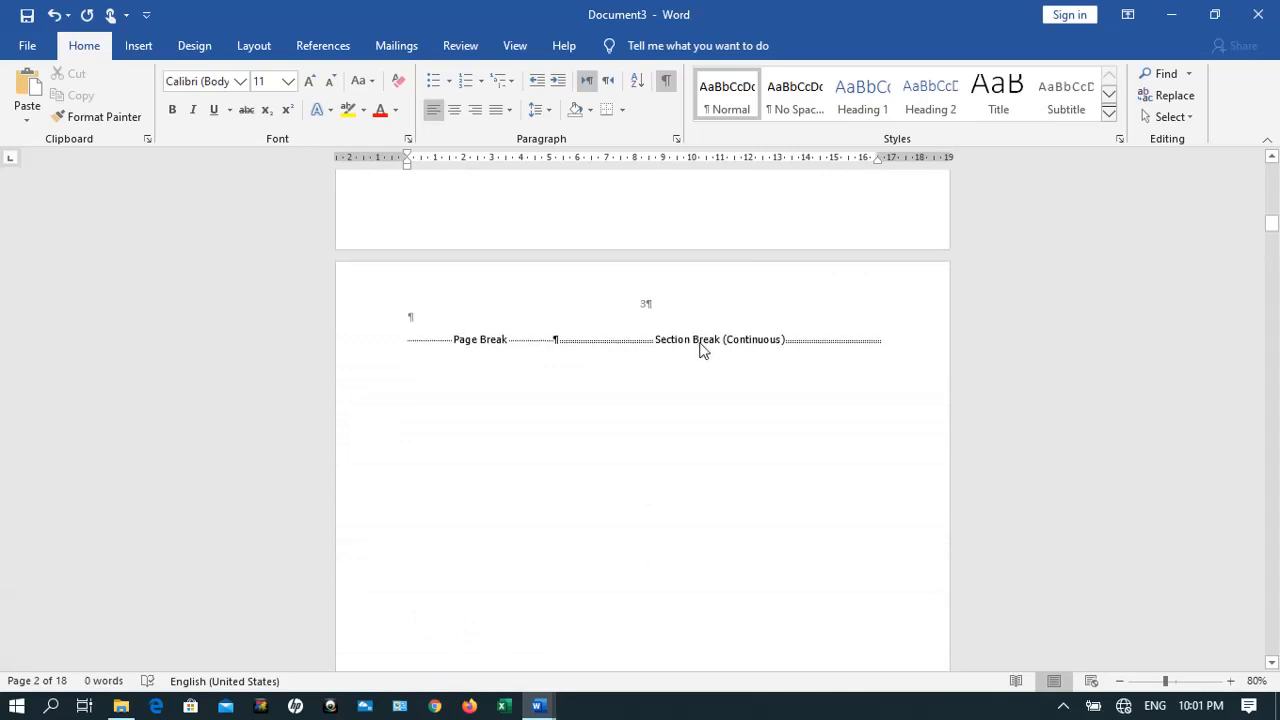
{"action": "scroll", "coordinate": [703, 350], "scroll_direction": "down", "scroll_amount": 14}
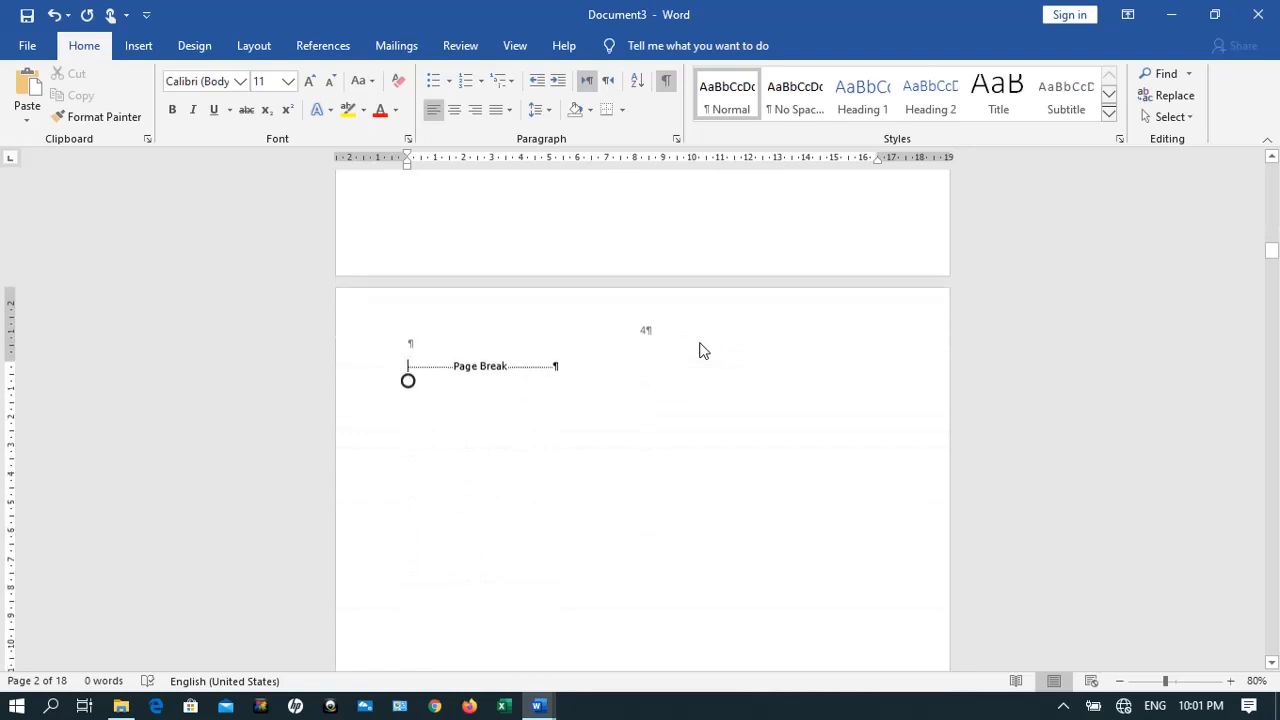
Try unlinking the section 2 header on page 4 from the previous section and deleting its page number
{"action": "double_click", "coordinate": [610, 308]}
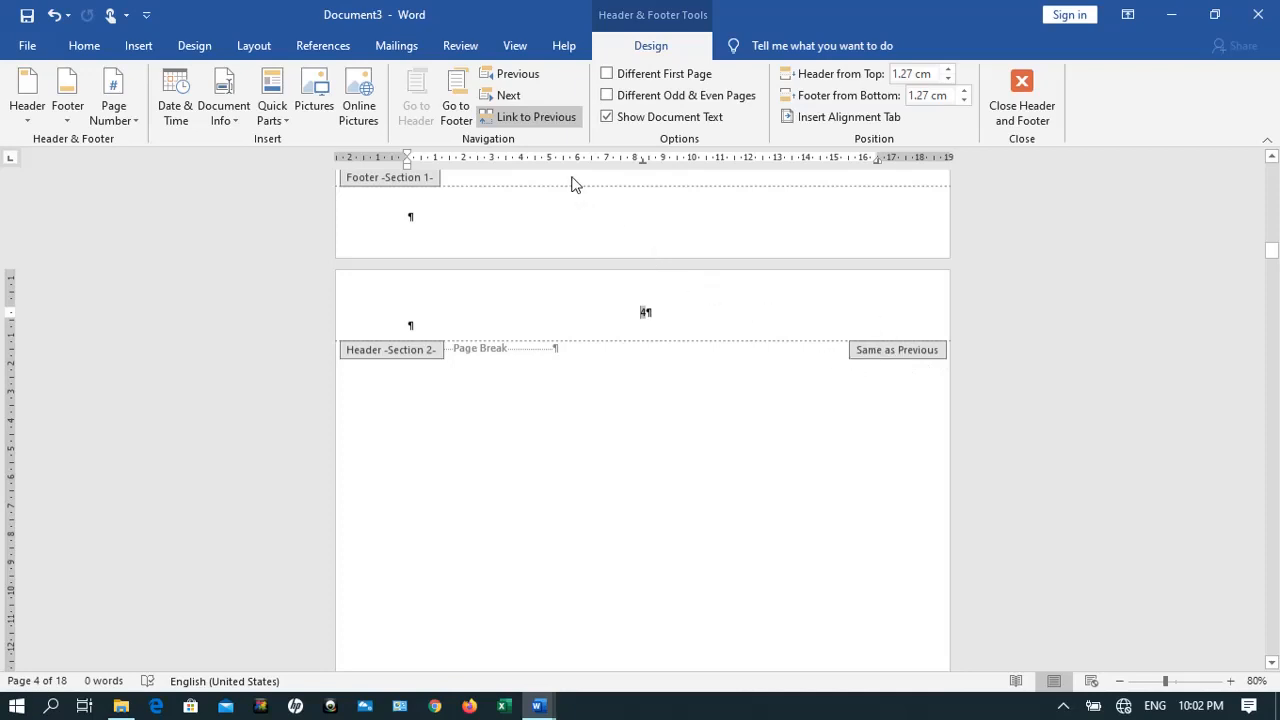
{"action": "left_click", "coordinate": [554, 122]}
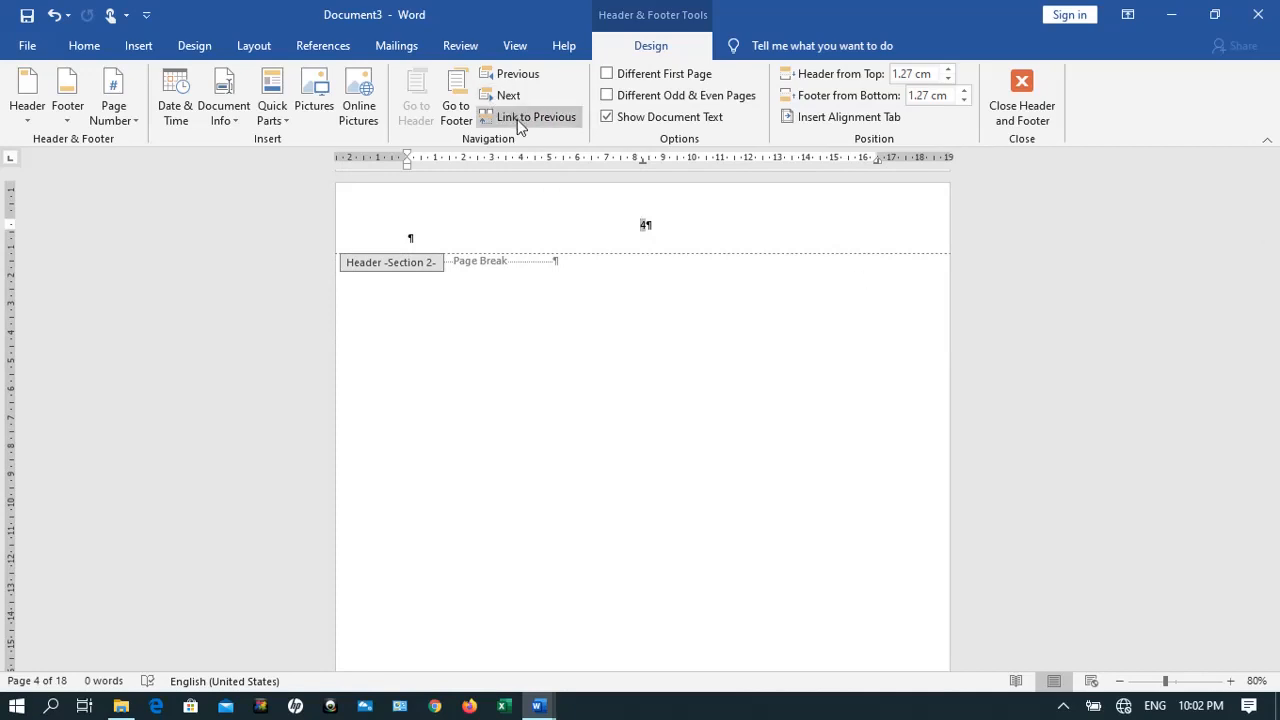
{"action": "scroll", "coordinate": [606, 249], "scroll_direction": "up", "scroll_amount": 1}
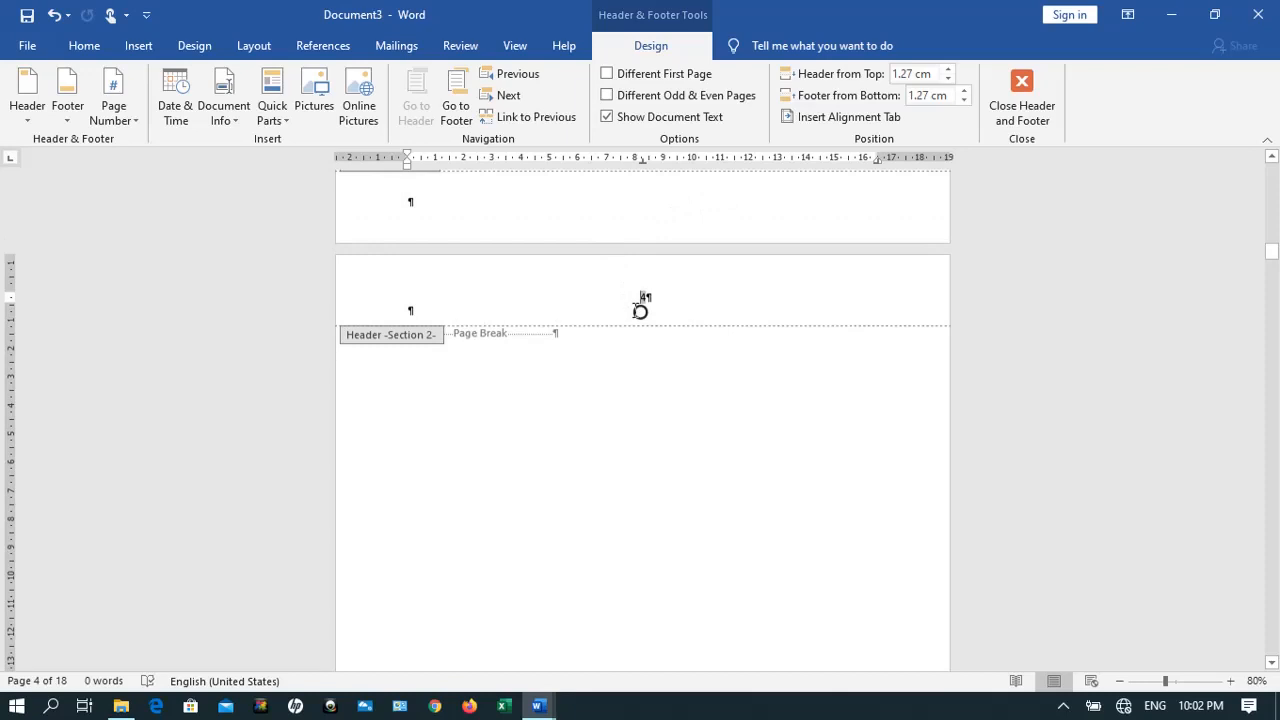
{"action": "key", "text": "ctrl+z"}
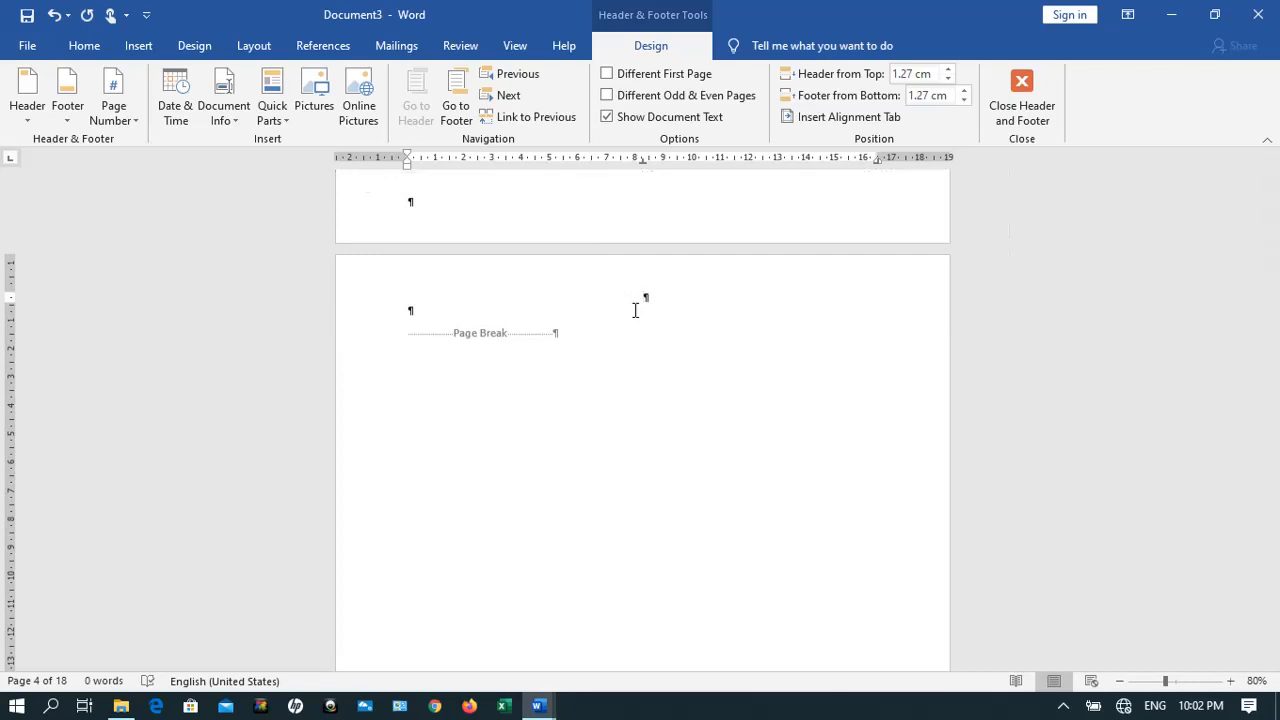
Check the header on page 3 and undo the page number deletion and header unlinking
{"action": "scroll", "coordinate": [635, 310], "scroll_direction": "up", "scroll_amount": 5}
{"action": "scroll", "coordinate": [635, 310], "scroll_direction": "up", "scroll_amount": 18}
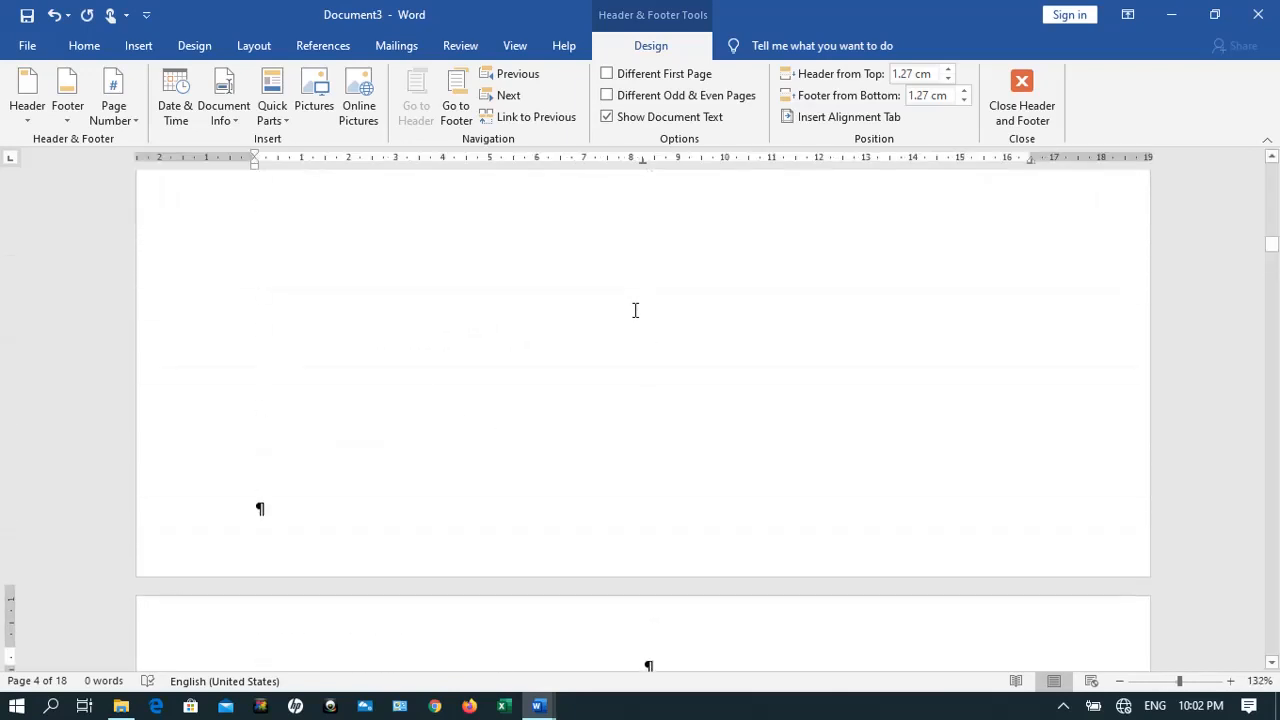
{"action": "scroll", "coordinate": [635, 310], "scroll_direction": "up", "scroll_amount": 15}
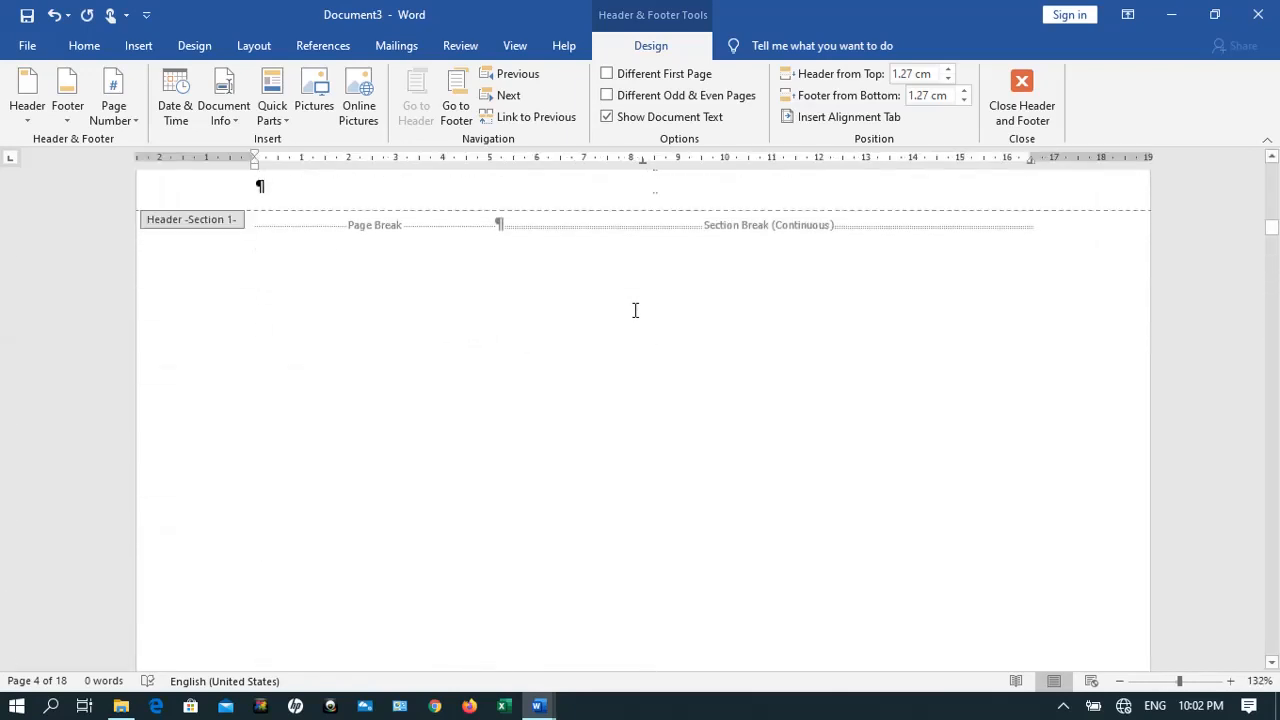
{"action": "scroll", "coordinate": [635, 310], "scroll_direction": "down", "scroll_amount": 3}
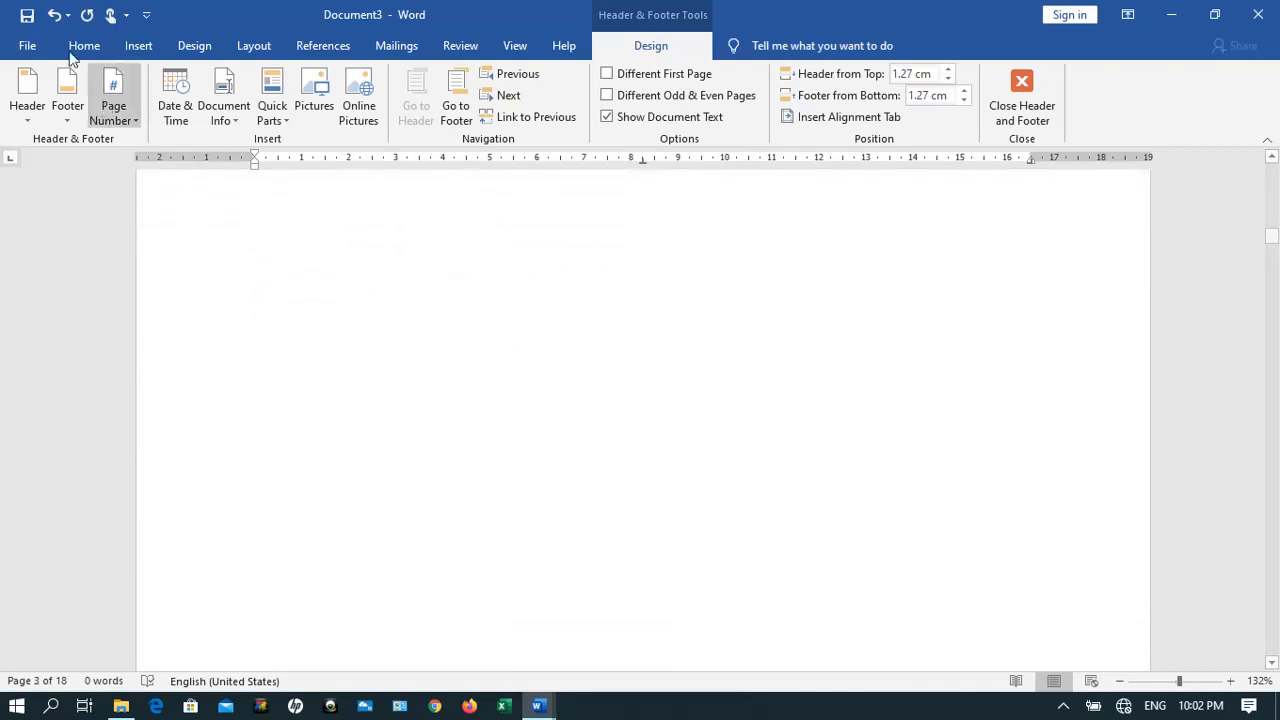
{"action": "left_click", "coordinate": [51, 17]}
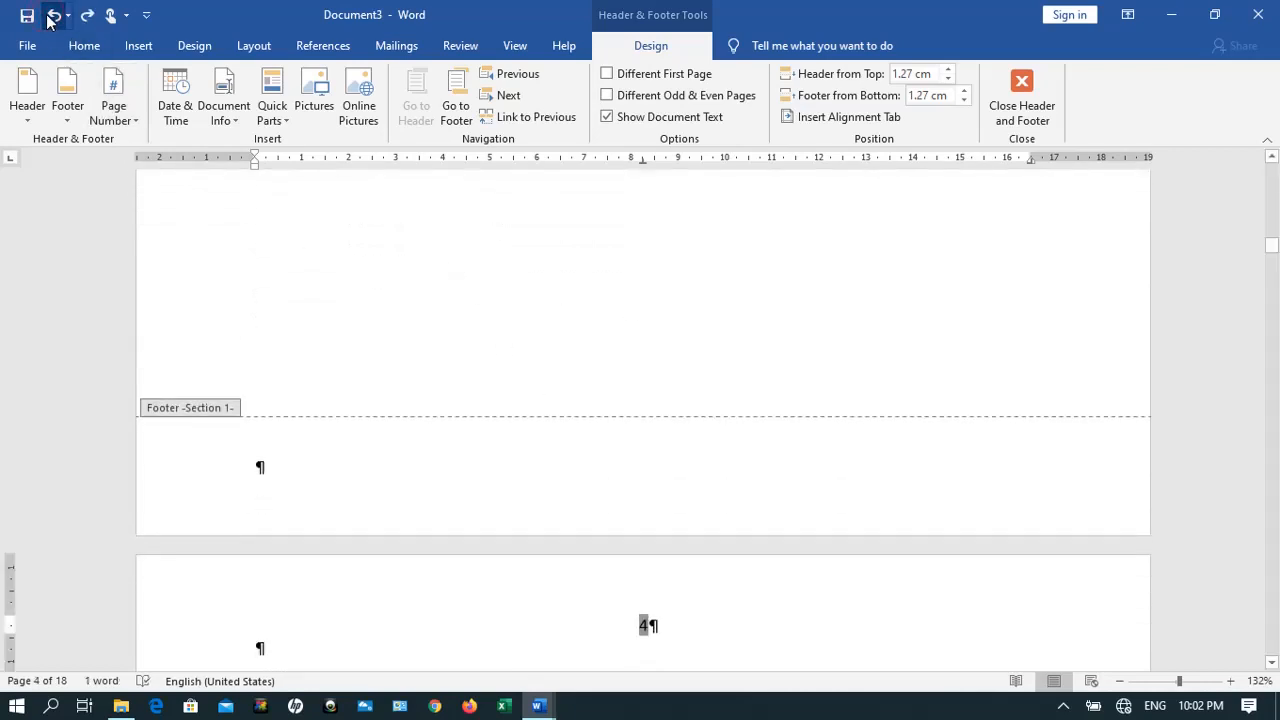
{"action": "left_click", "coordinate": [49, 16]}
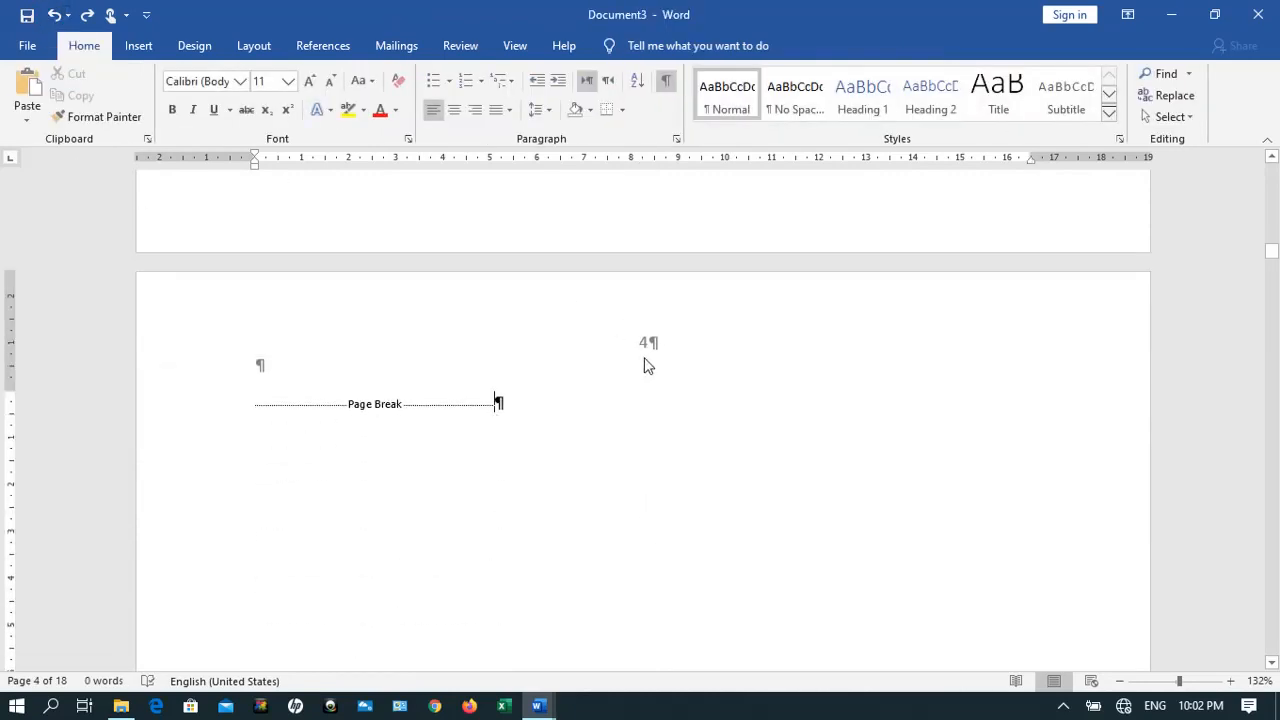
Try deleting page 4's header number while still linked to the previous section, check page 3's header, and undo the deletion
{"action": "double_click", "coordinate": [646, 346]}
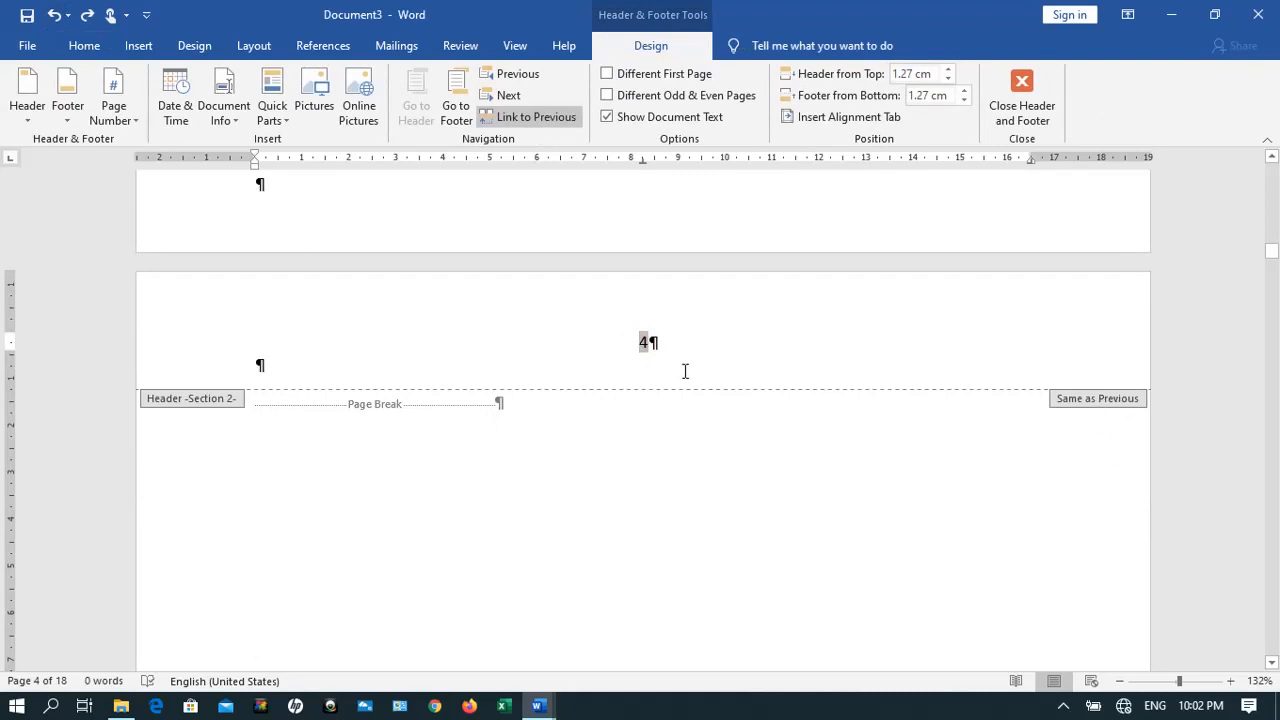
{"action": "left_click", "coordinate": [633, 345]}
{"action": "key", "text": "BackSpace"}
{"action": "key", "text": "BackSpace"}
{"action": "scroll", "coordinate": [633, 345], "scroll_direction": "up", "scroll_amount": 10}
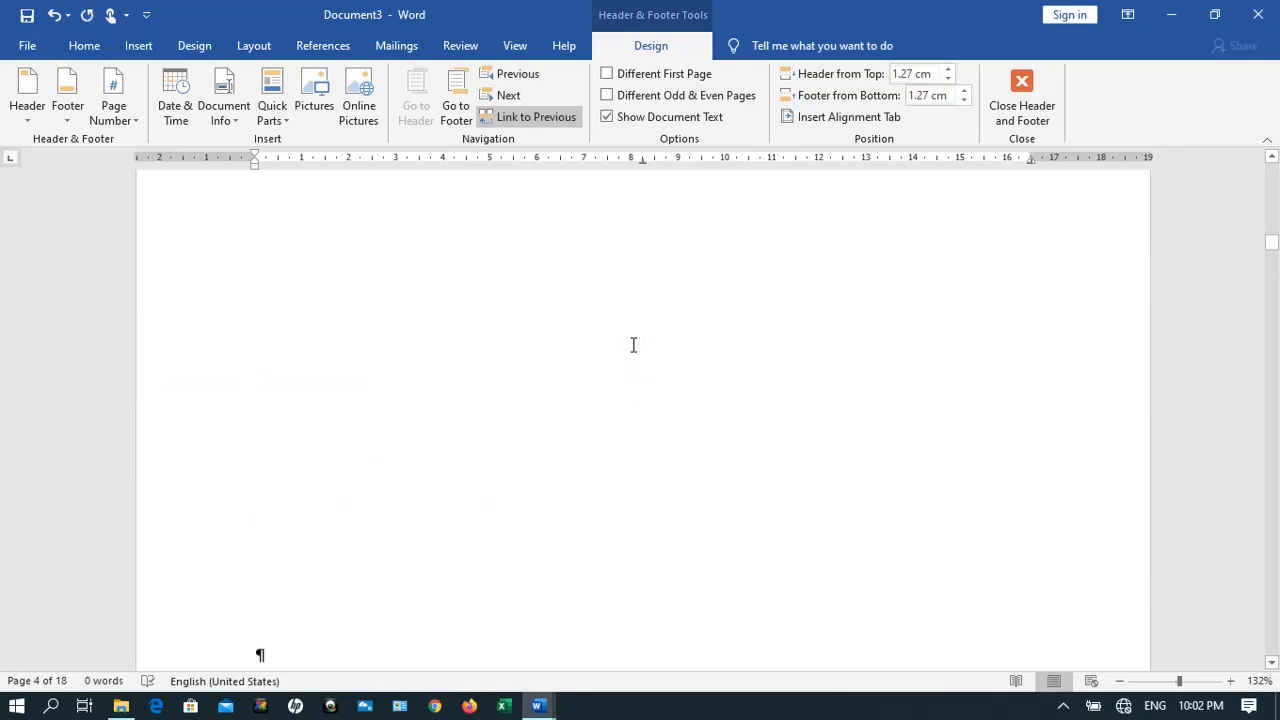
{"action": "scroll", "coordinate": [633, 345], "scroll_direction": "up", "scroll_amount": 2}
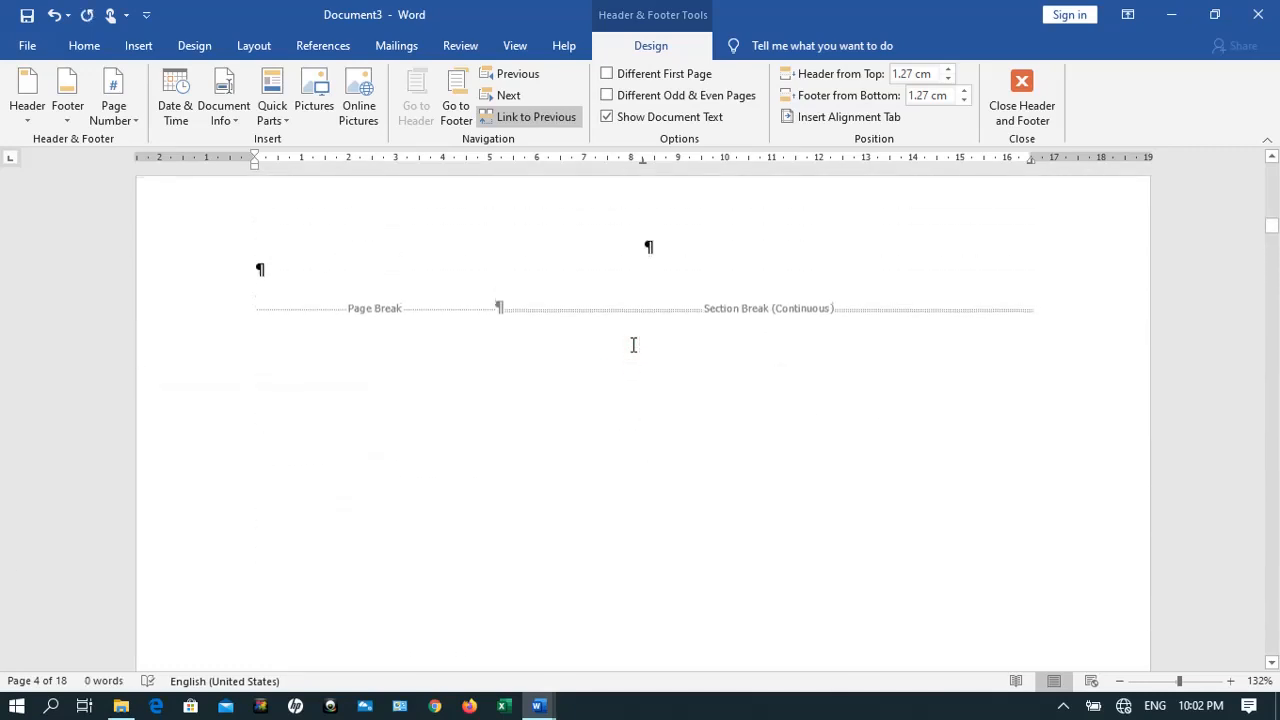
{"action": "scroll", "coordinate": [633, 345], "scroll_direction": "down", "scroll_amount": 8}
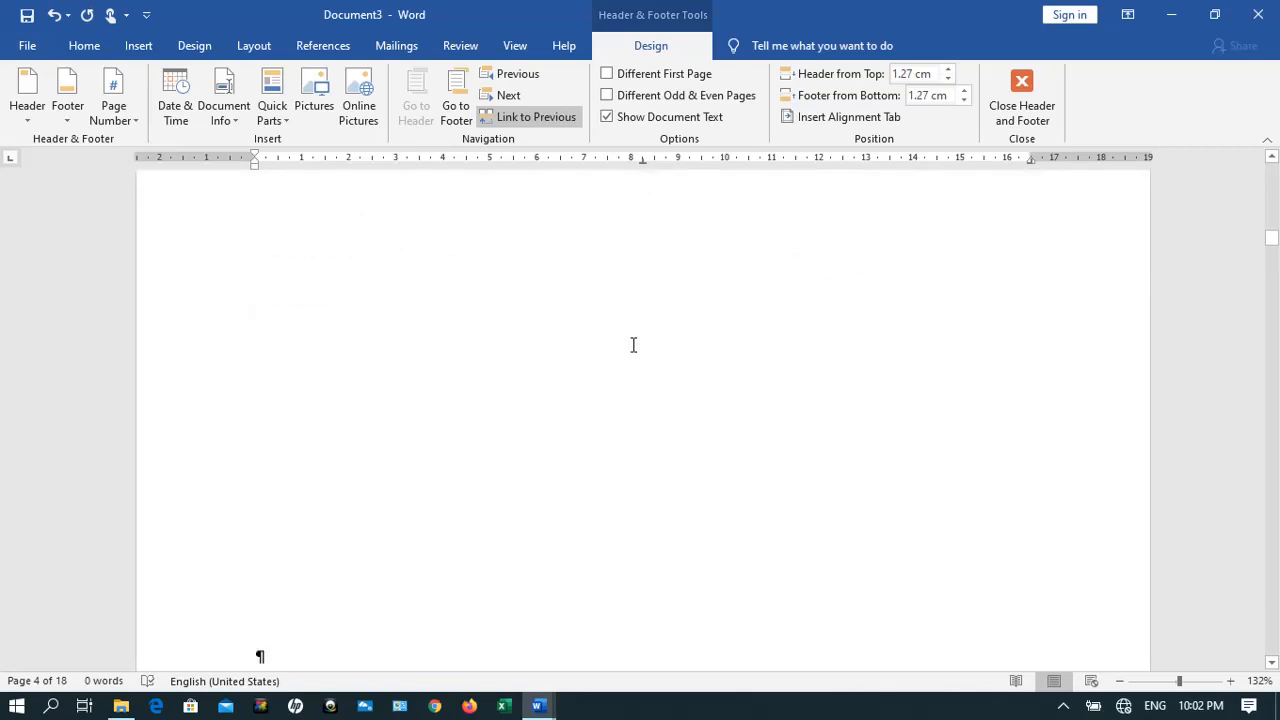
{"action": "left_click", "coordinate": [53, 15]}
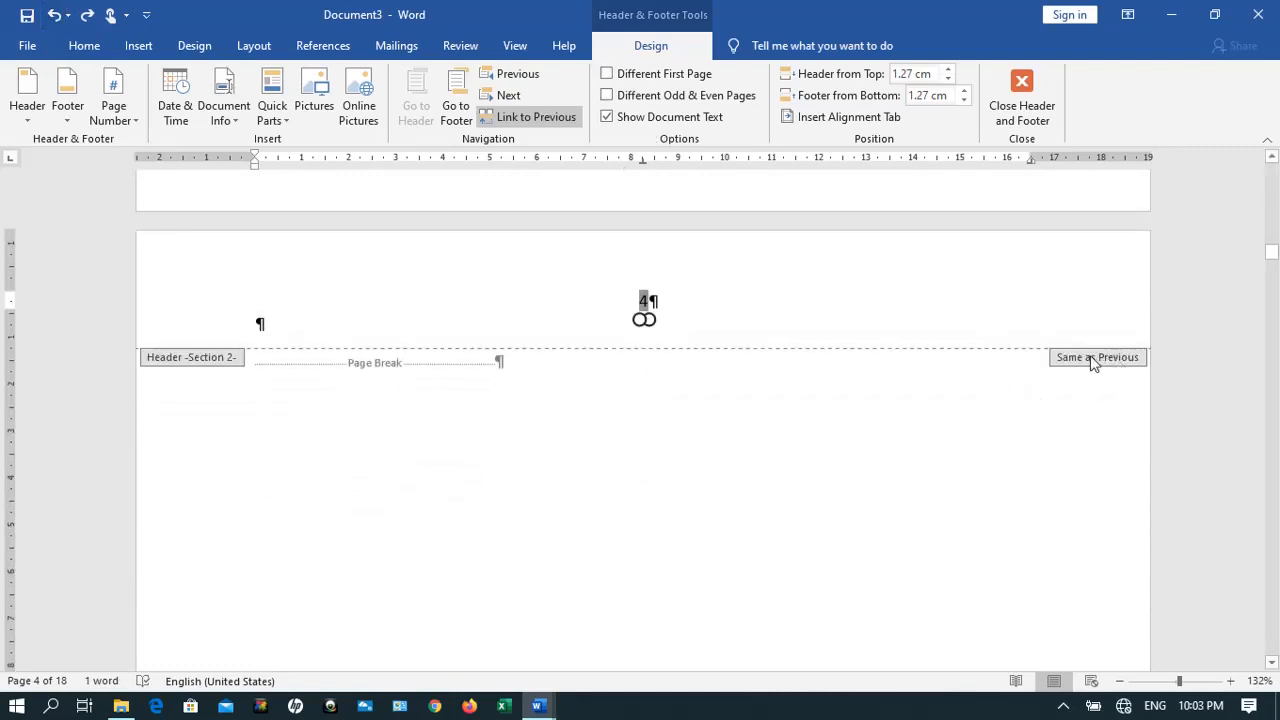
Unlink the section 2 header on page 4 from the previous section and delete its page number
{"action": "left_click", "coordinate": [537, 118]}
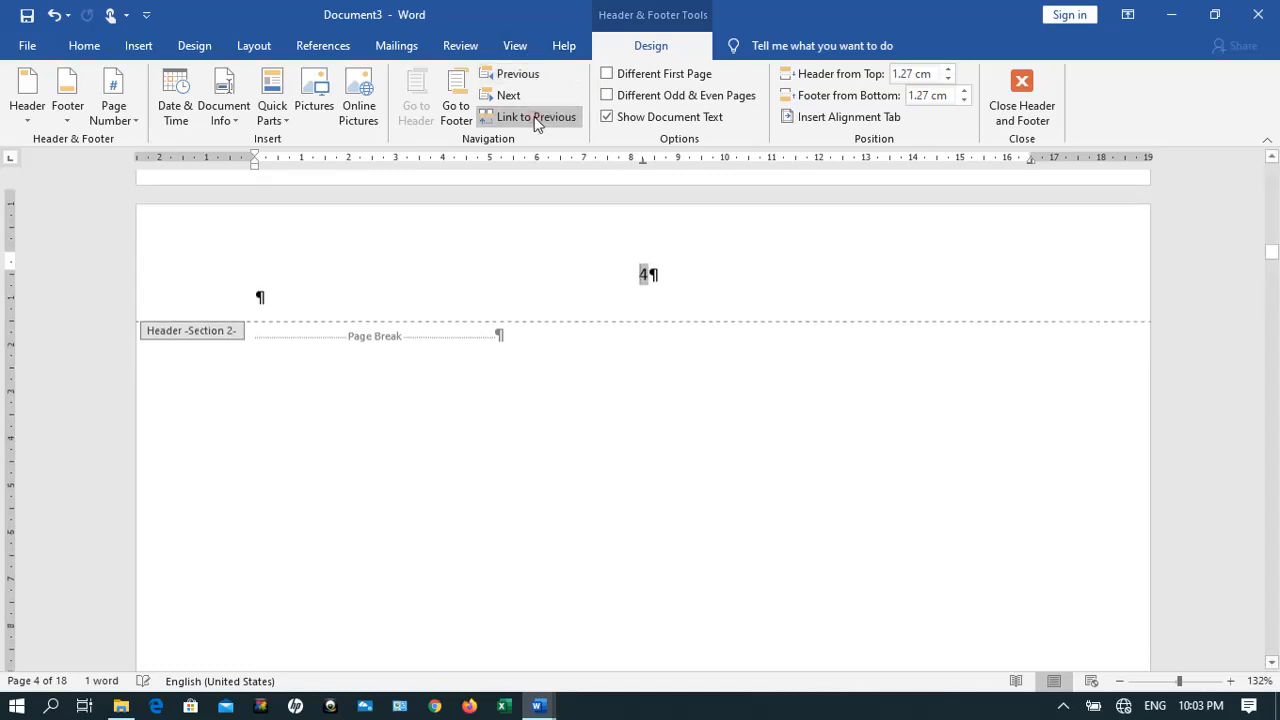
{"action": "left_click", "coordinate": [653, 267]}
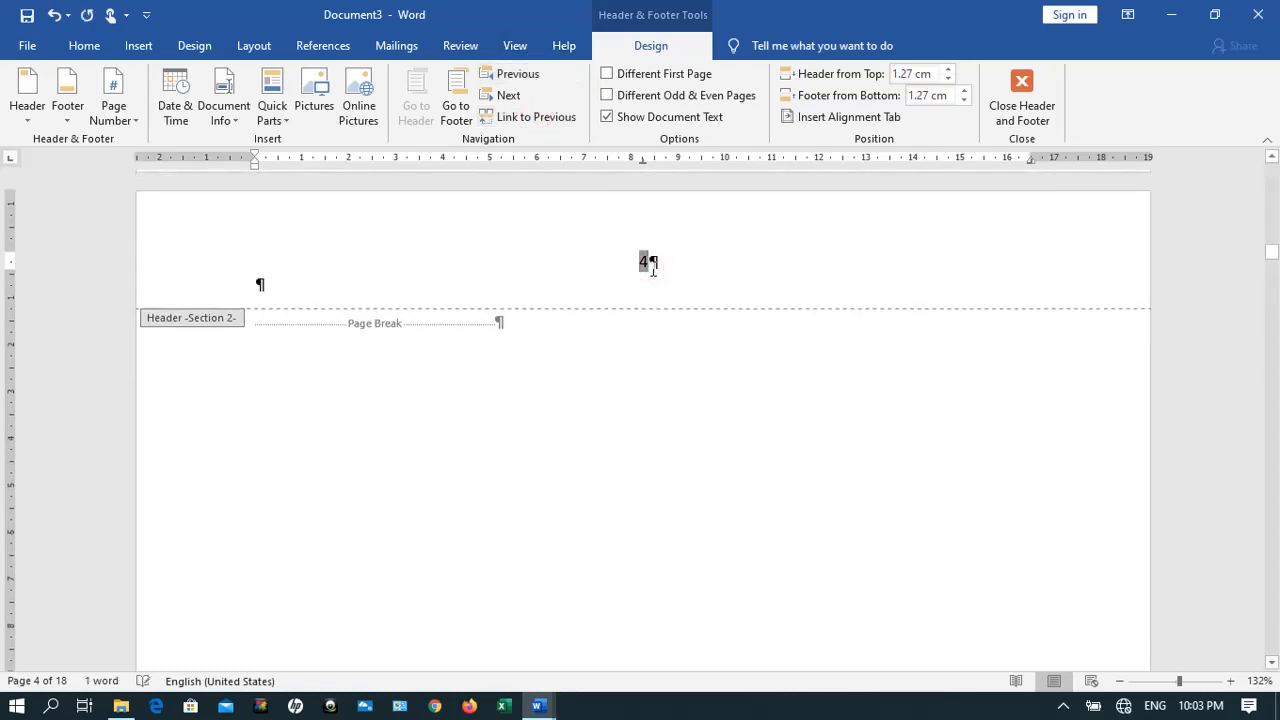
{"action": "key", "text": "BackSpace"}
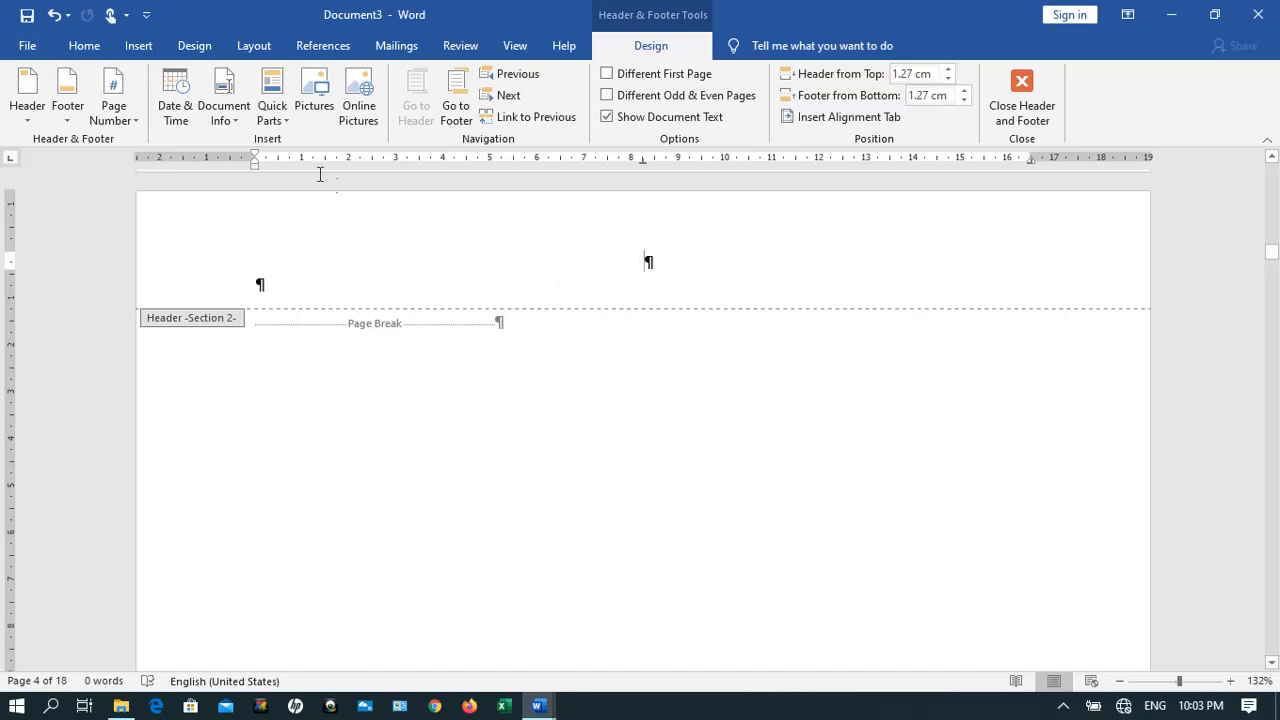
Insert page numbers at the bottom of the section 2 pages using the Plain Number 2 style, and leave footer editing
{"action": "left_click", "coordinate": [128, 117]}
{"action": "mouse_move", "coordinate": [144, 160]}
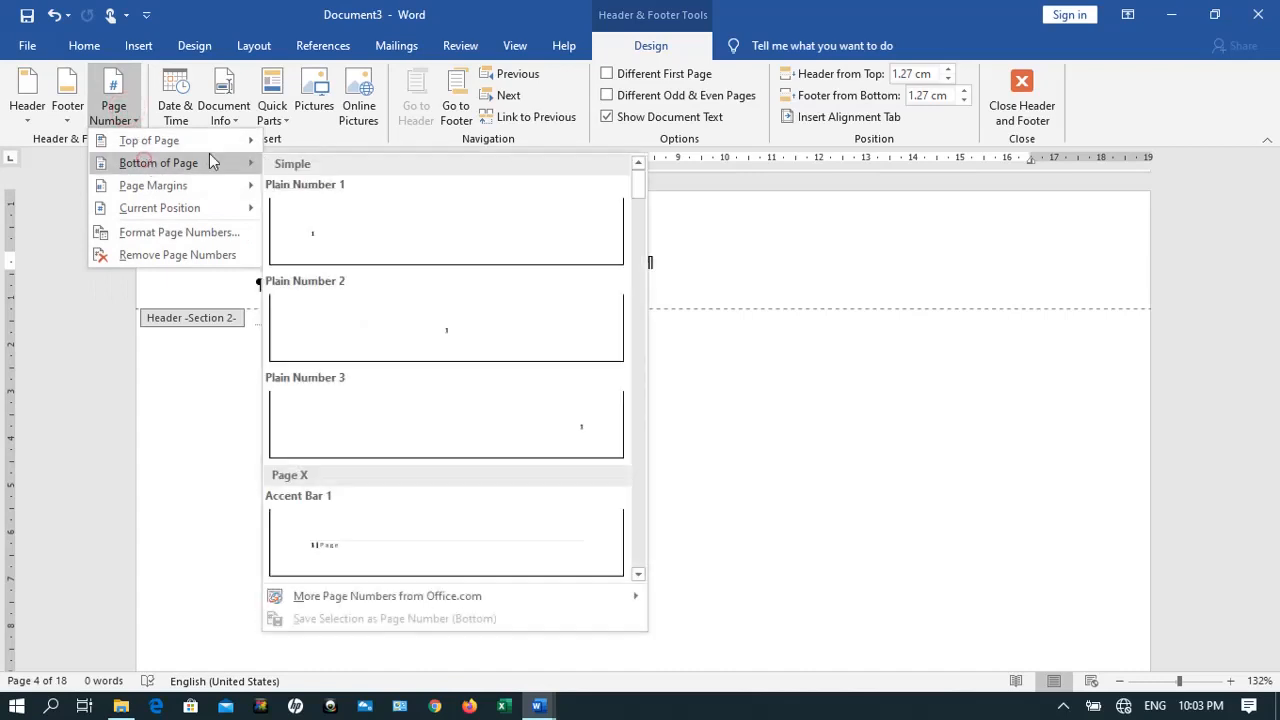
{"action": "left_click", "coordinate": [451, 342]}
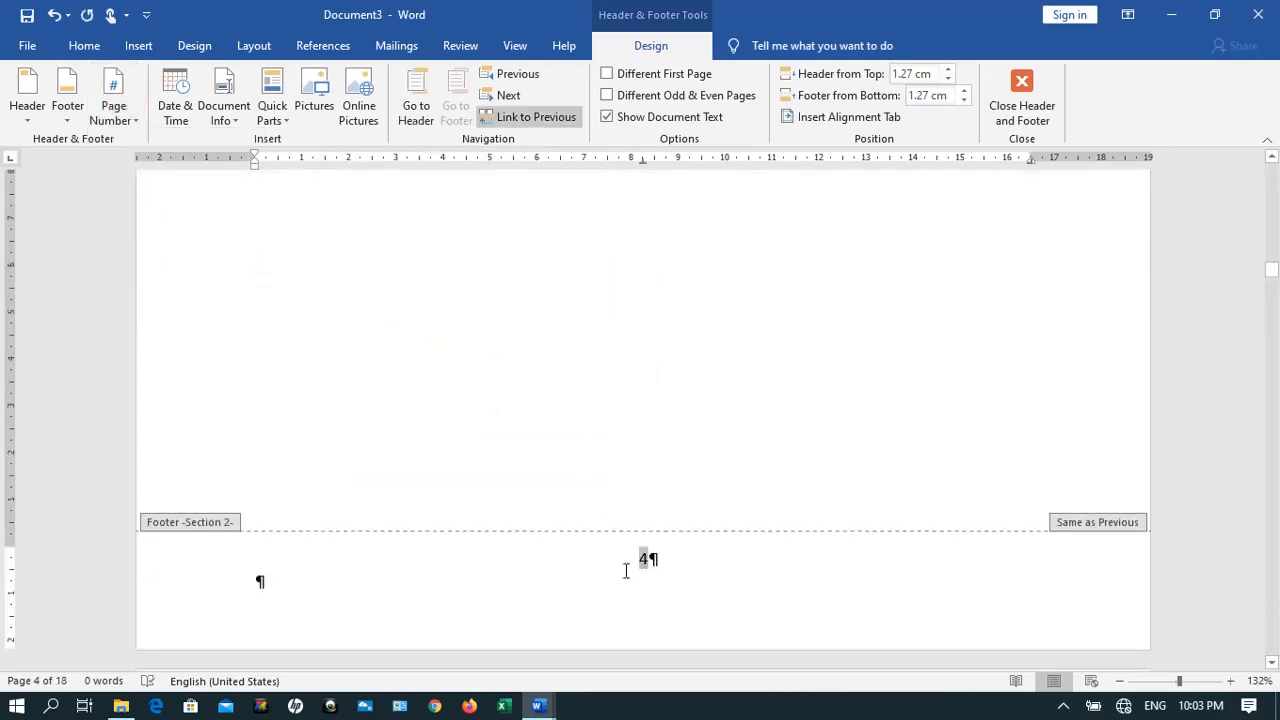
{"action": "double_click", "coordinate": [645, 456]}
Hide the formatting marks and check the header and footer page numbers across the pages of sections 1 and 2
{"action": "scroll", "coordinate": [645, 456], "scroll_direction": "down", "scroll_amount": 8, "text": "ctrl"}
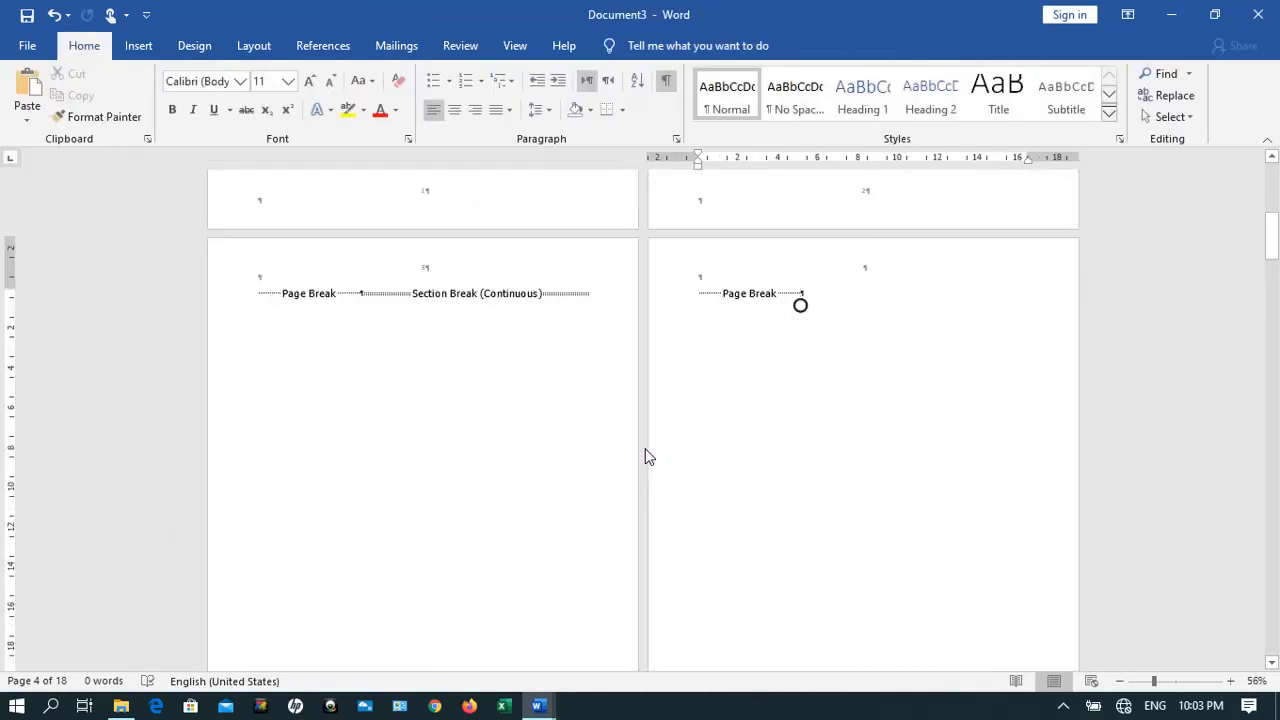
{"action": "left_click", "coordinate": [667, 93]}
{"action": "scroll", "coordinate": [667, 93], "scroll_direction": "up", "scroll_amount": 5, "text": "ctrl"}
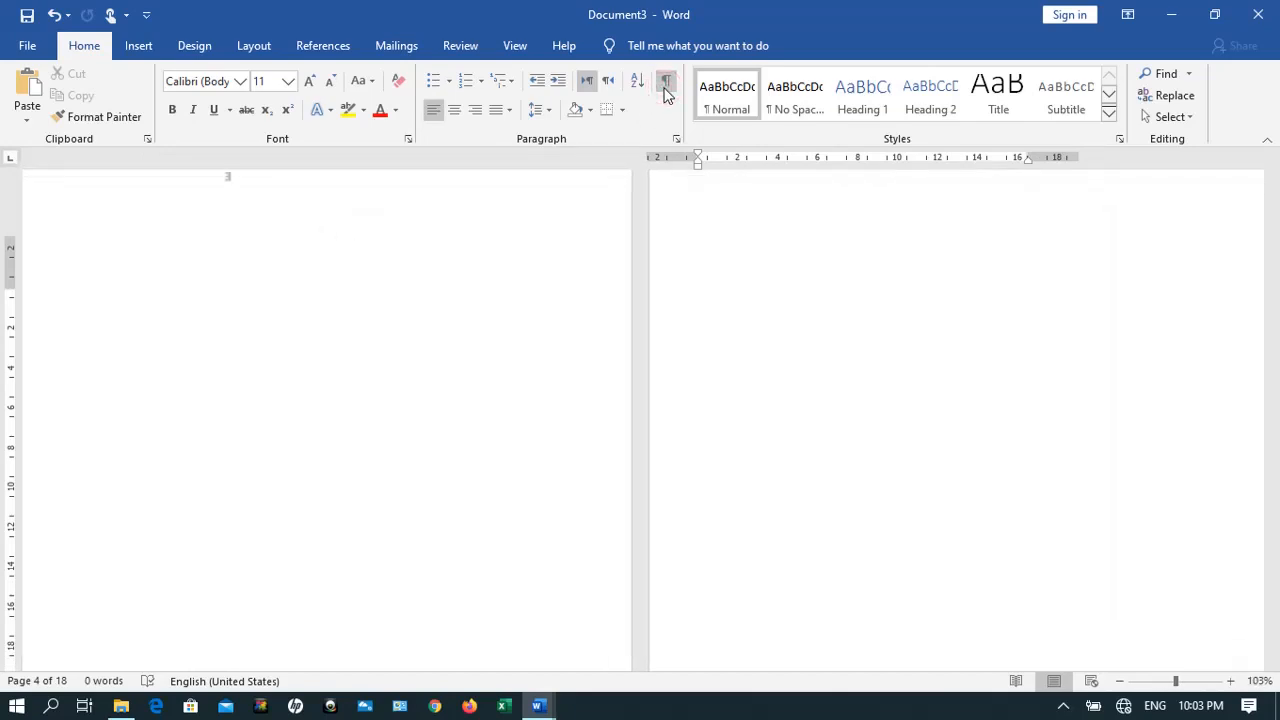
{"action": "scroll", "coordinate": [667, 93], "scroll_direction": "down", "scroll_amount": 1, "text": "ctrl"}
{"action": "scroll", "coordinate": [667, 93], "scroll_direction": "up", "scroll_amount": 3}
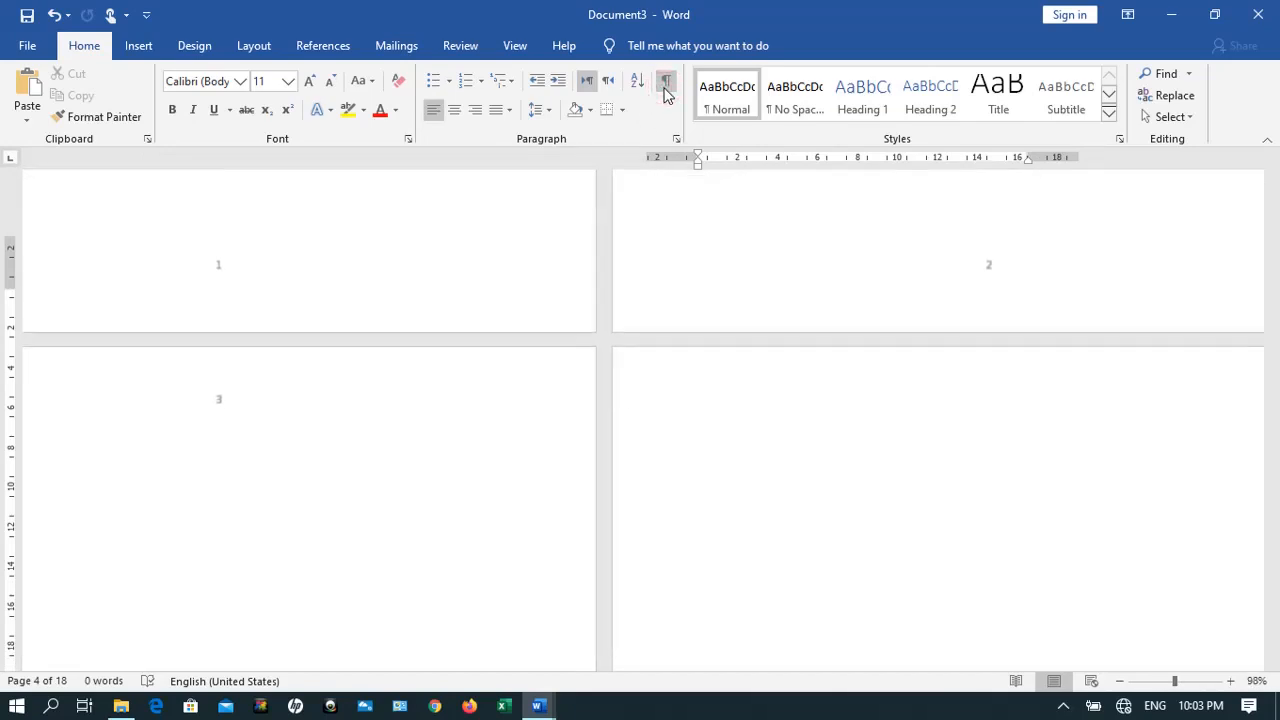
{"action": "scroll", "coordinate": [667, 93], "scroll_direction": "up", "scroll_amount": 2}
{"action": "scroll", "coordinate": [667, 93], "scroll_direction": "down", "scroll_amount": 3, "text": "ctrl"}
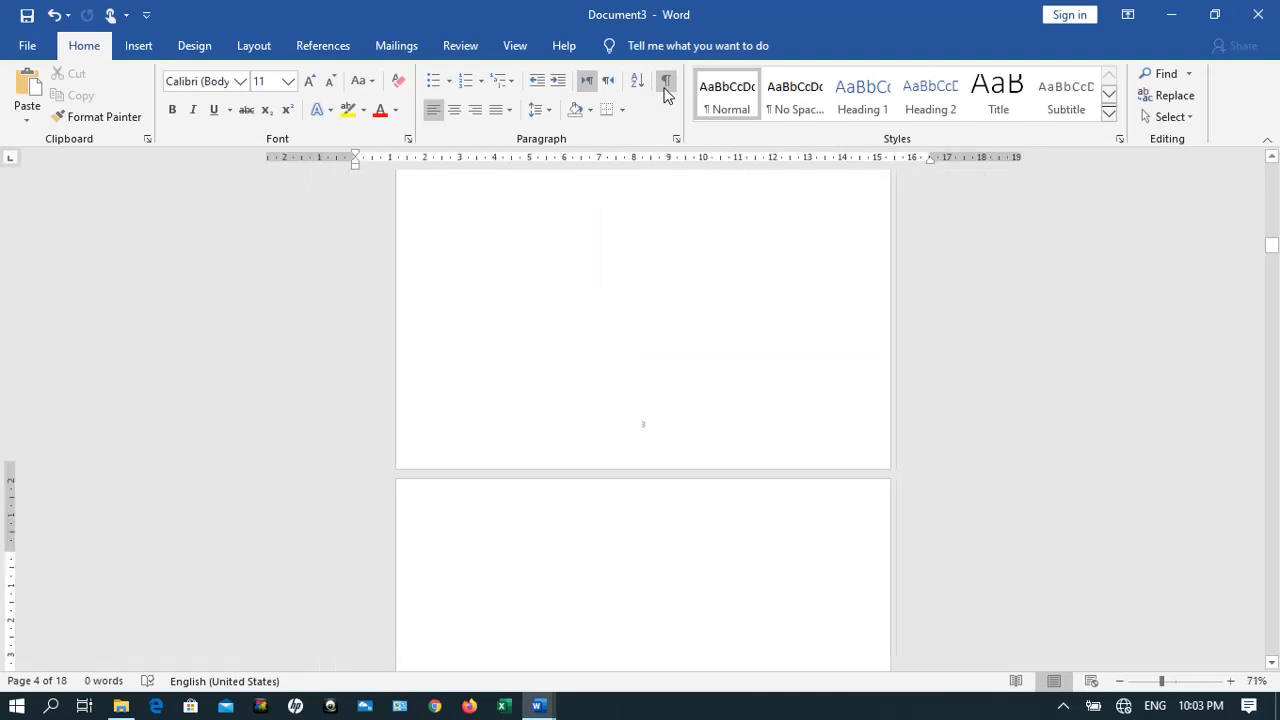
{"action": "scroll", "coordinate": [667, 93], "scroll_direction": "up", "scroll_amount": 4, "text": "ctrl"}
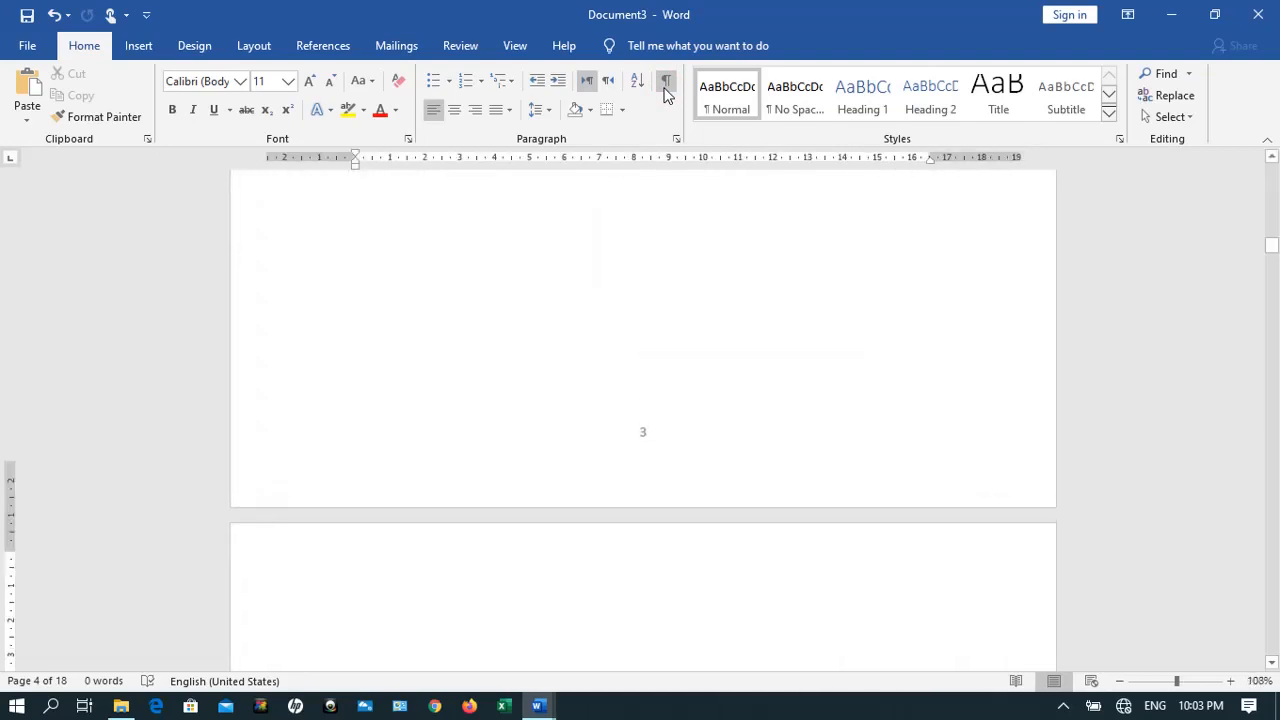
{"action": "scroll", "coordinate": [667, 93], "scroll_direction": "down", "scroll_amount": 6, "text": "ctrl"}
{"action": "scroll", "coordinate": [642, 420], "scroll_direction": "up", "scroll_amount": 3}
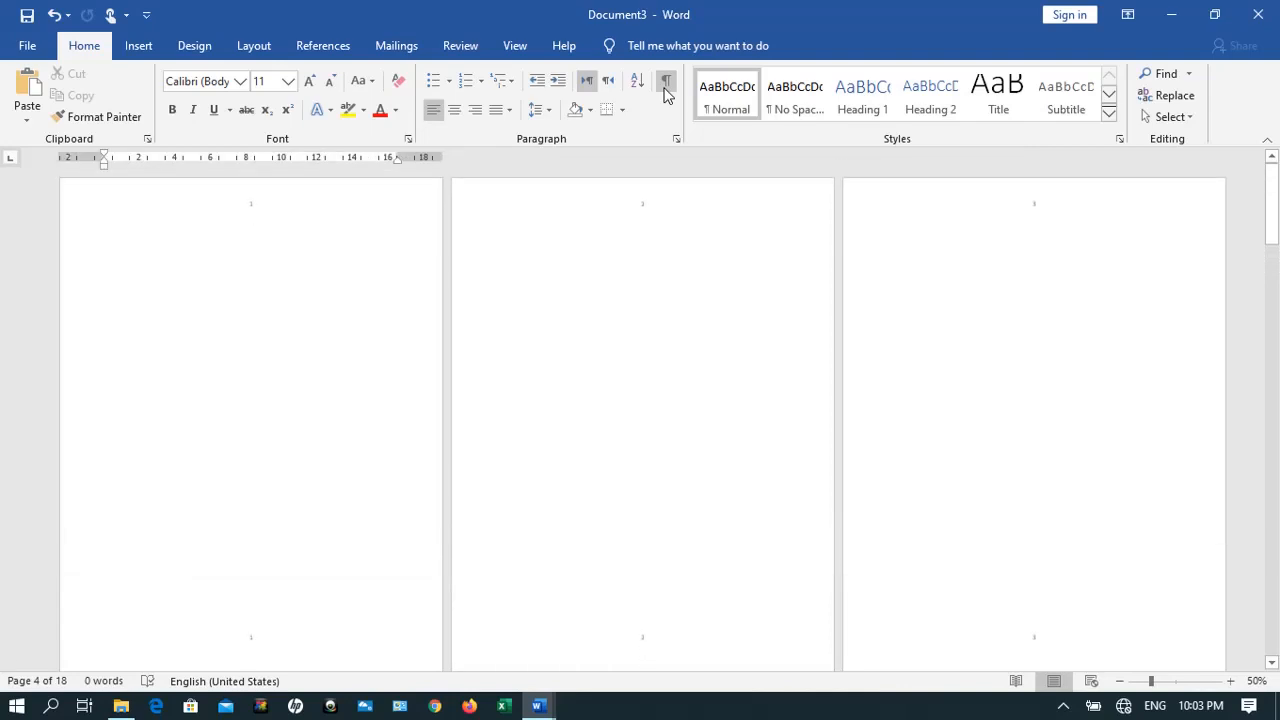
{"action": "scroll", "coordinate": [642, 420], "scroll_direction": "down", "scroll_amount": 3}
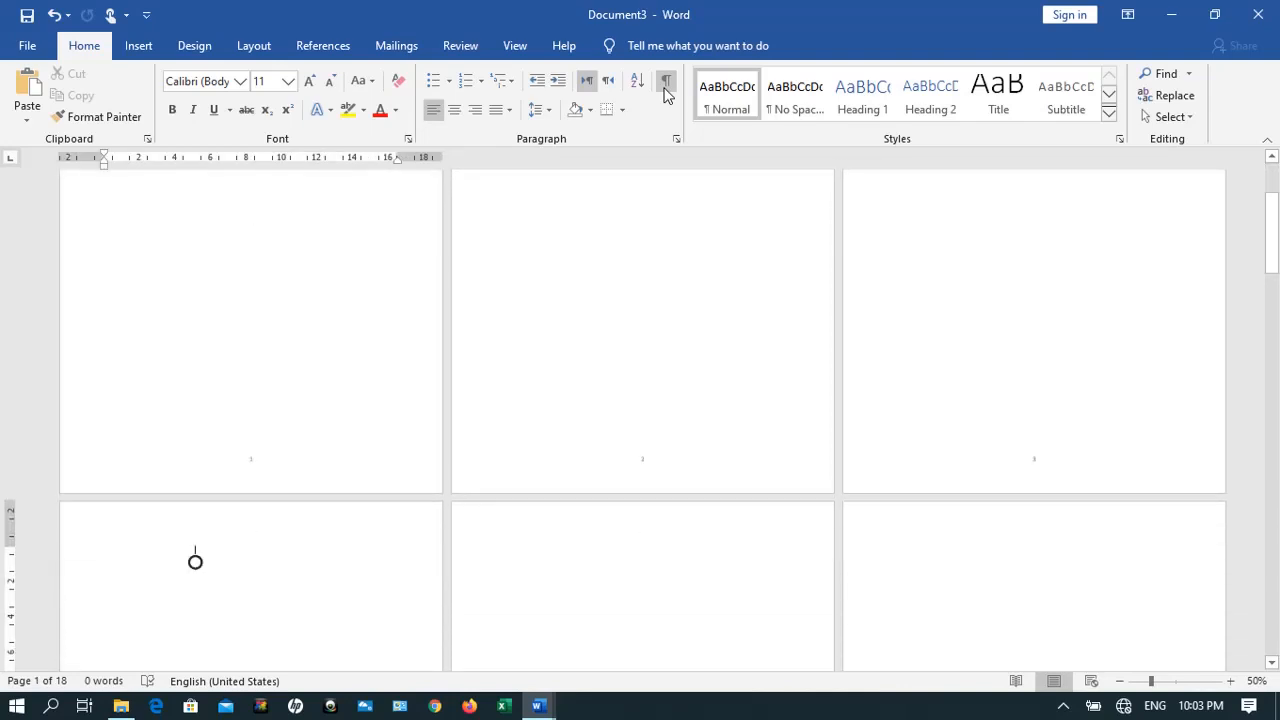
{"action": "scroll", "coordinate": [195, 562], "scroll_direction": "down", "scroll_amount": 3}
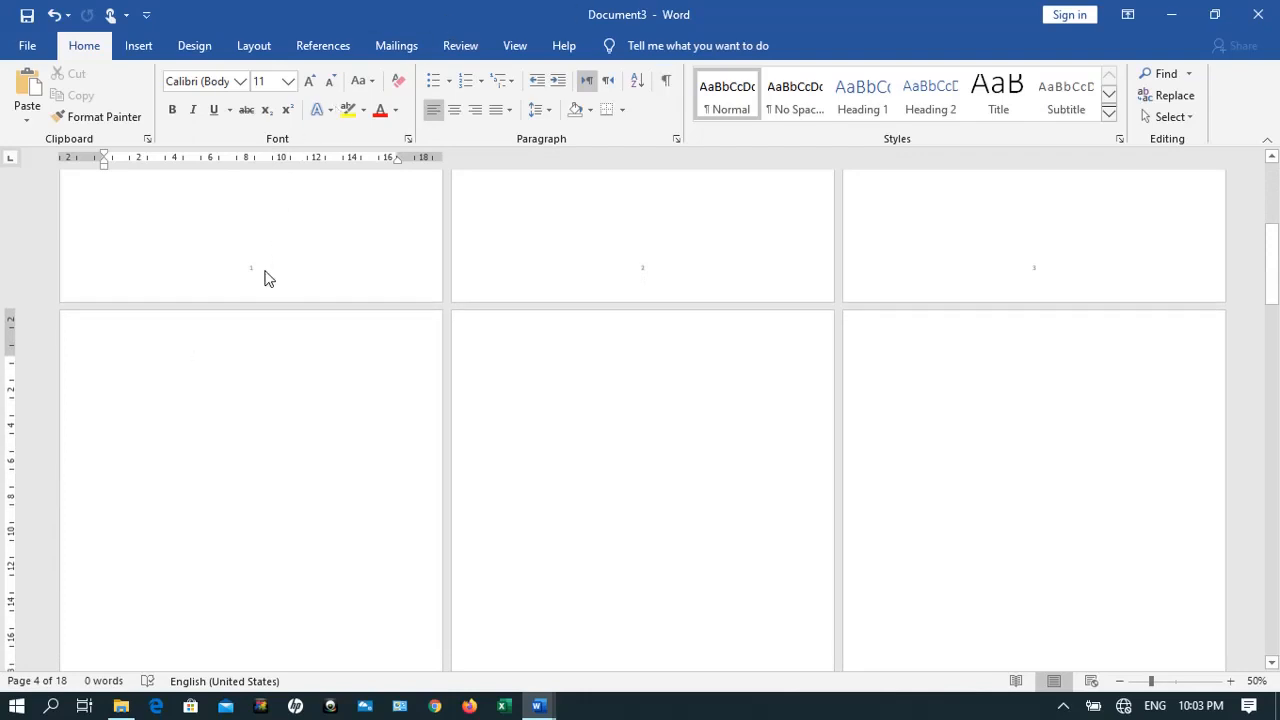
Open the footers for editing and examine the page numbers and previous-section links in sections 1 and 2
{"action": "double_click", "coordinate": [265, 278]}
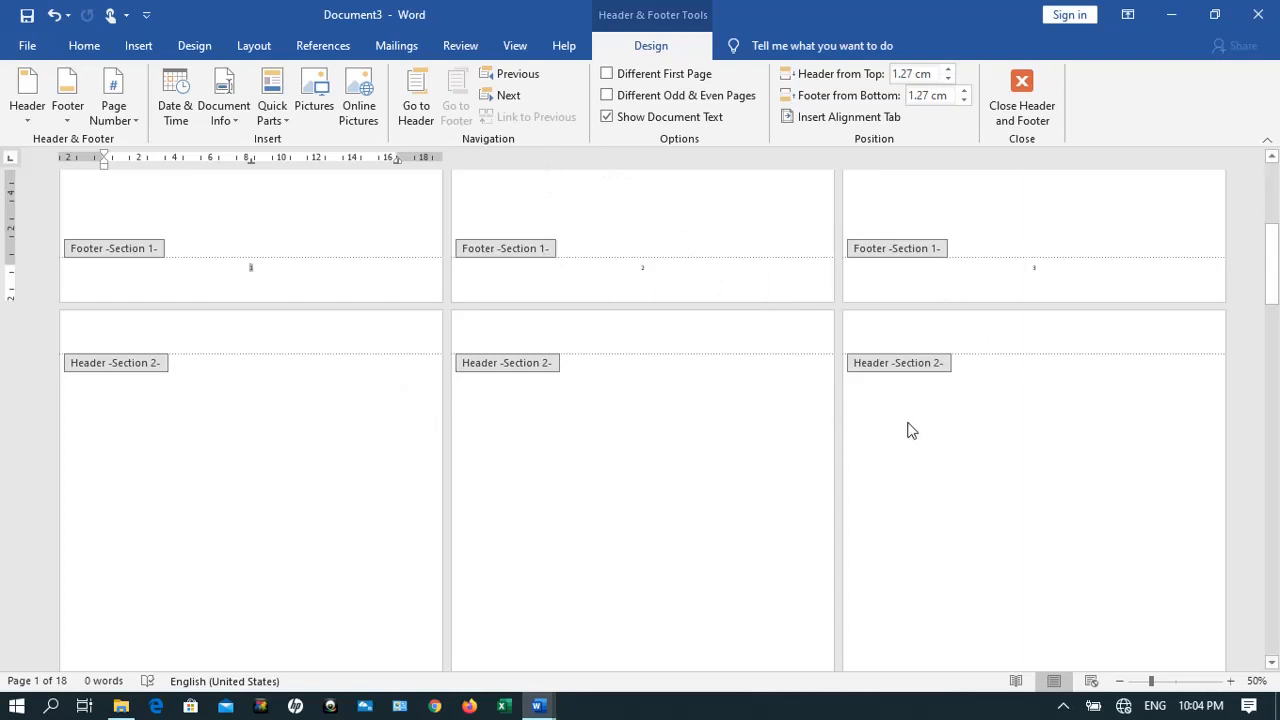
{"action": "scroll", "coordinate": [908, 429], "scroll_direction": "down", "scroll_amount": 10}
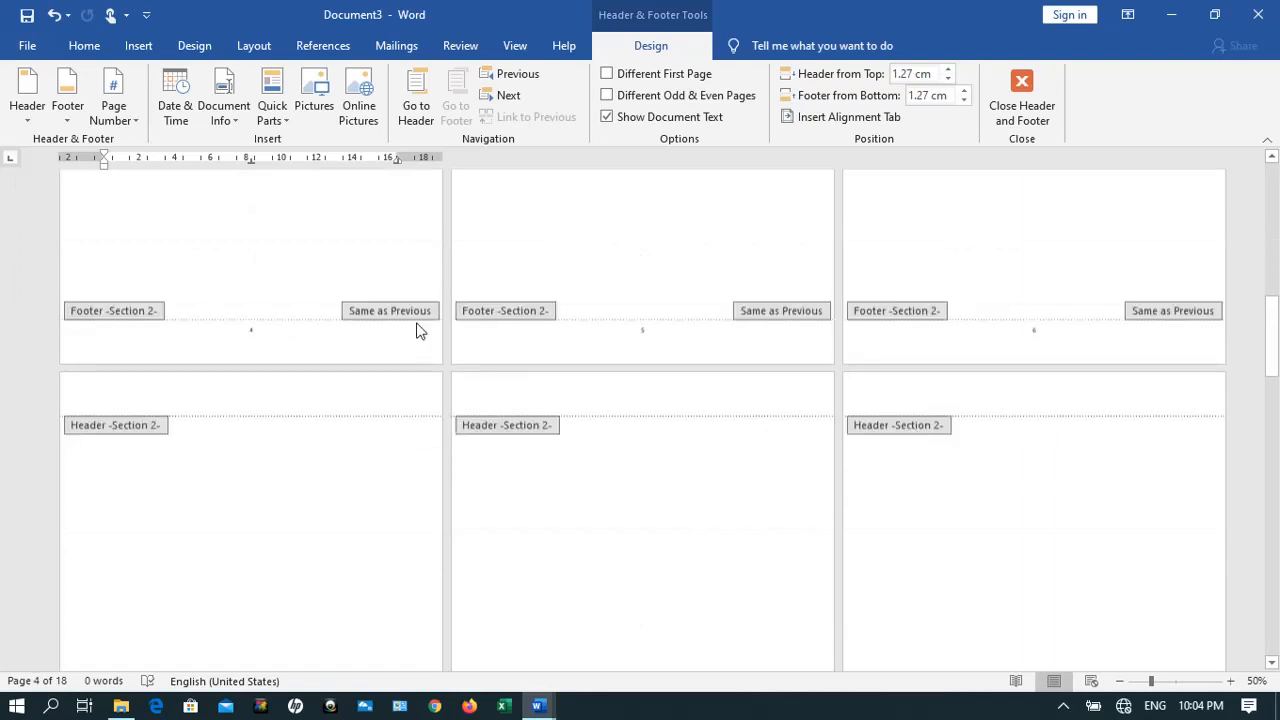
{"action": "left_click", "coordinate": [679, 343]}
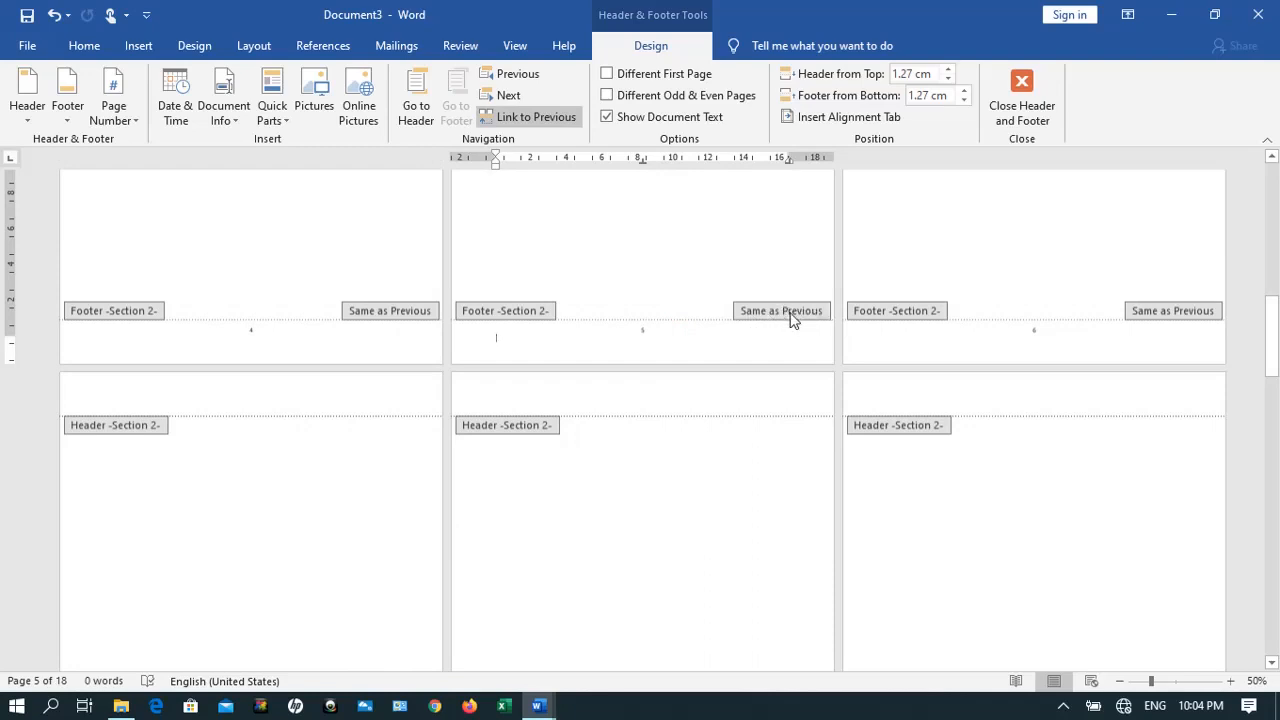
{"action": "scroll", "coordinate": [710, 334], "scroll_direction": "up", "scroll_amount": 5}
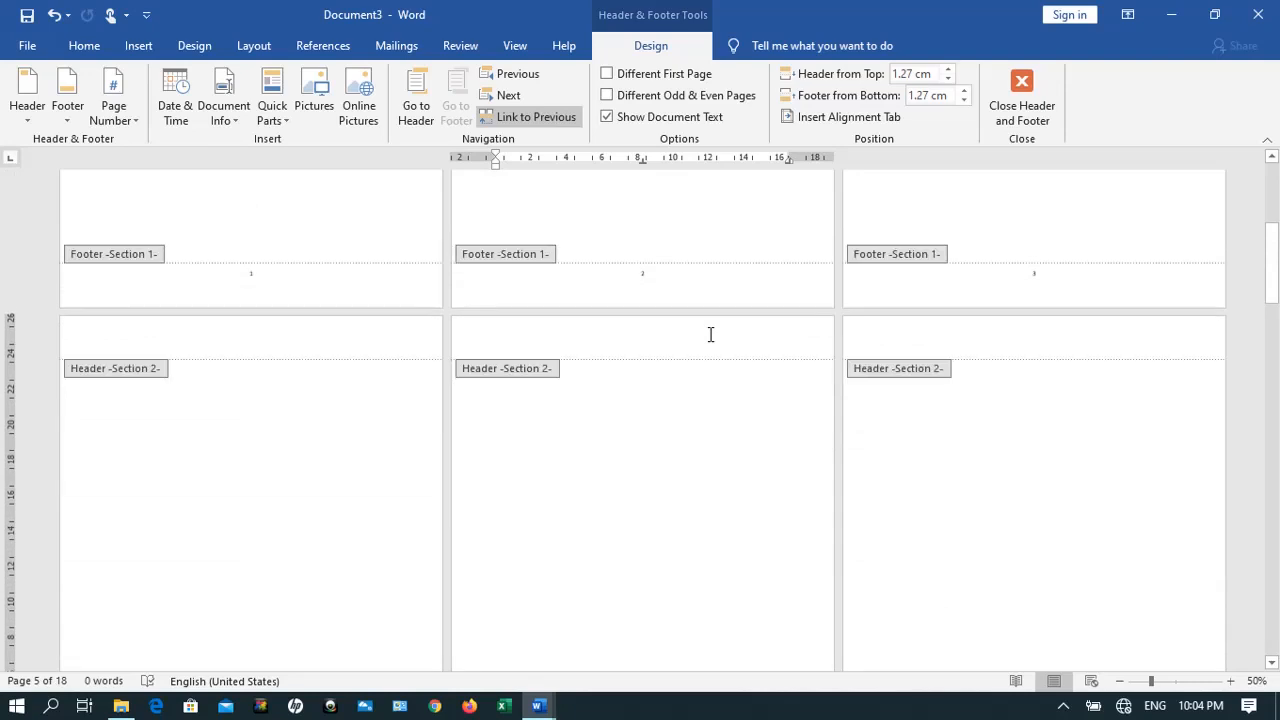
{"action": "scroll", "coordinate": [710, 334], "scroll_direction": "up", "scroll_amount": 3}
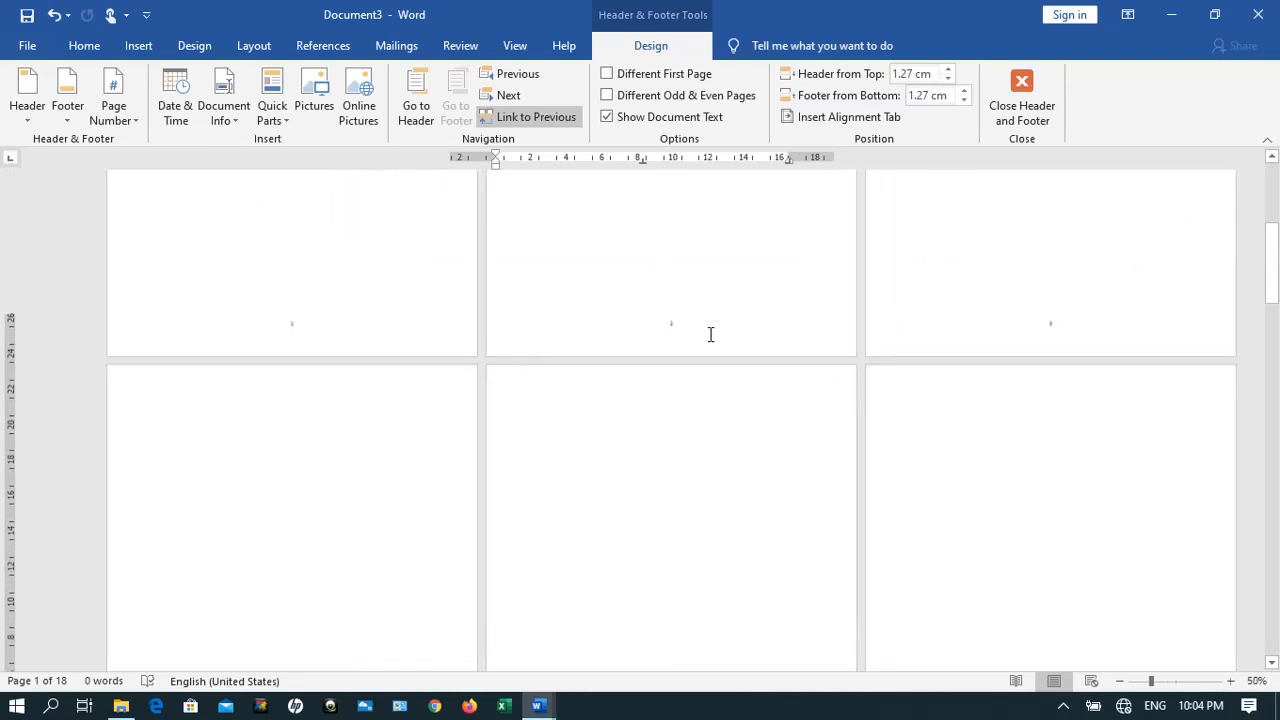
{"action": "scroll", "coordinate": [710, 334], "scroll_direction": "up", "scroll_amount": 1}
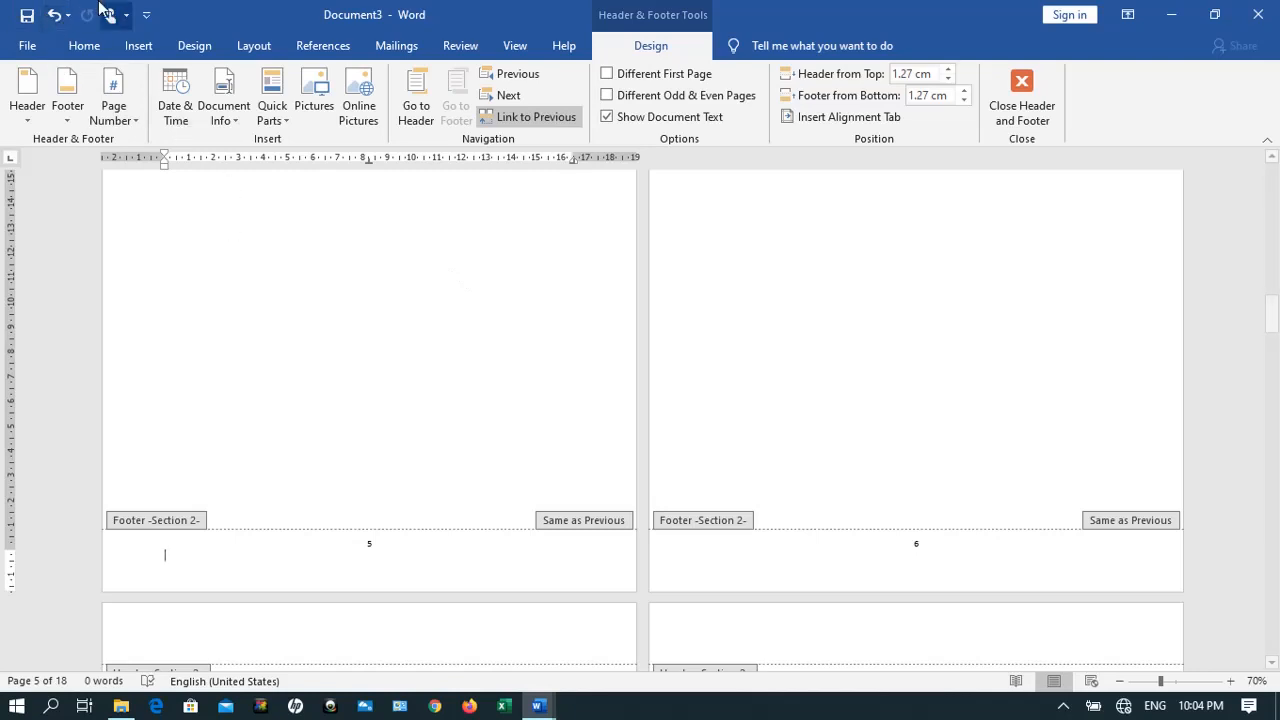
Undo the page number insertion in the footers
{"action": "left_click", "coordinate": [53, 16]}
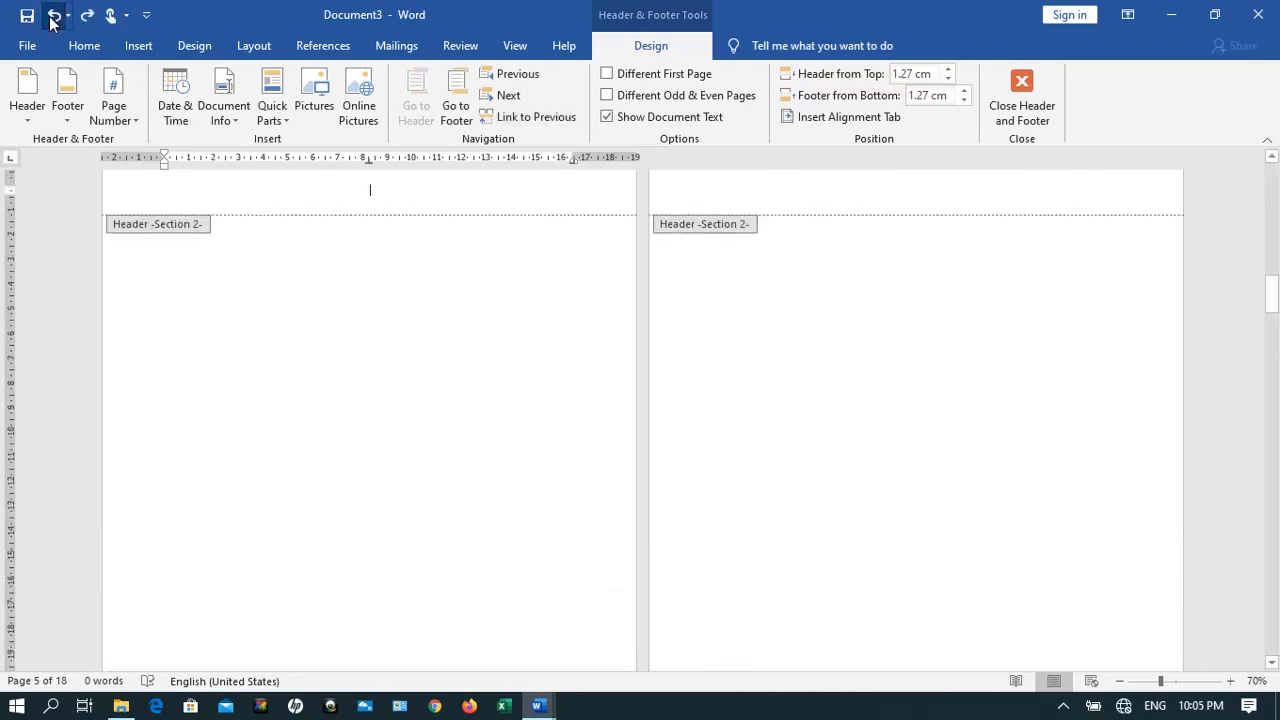
{"action": "scroll", "coordinate": [352, 354], "scroll_direction": "up", "scroll_amount": 3}
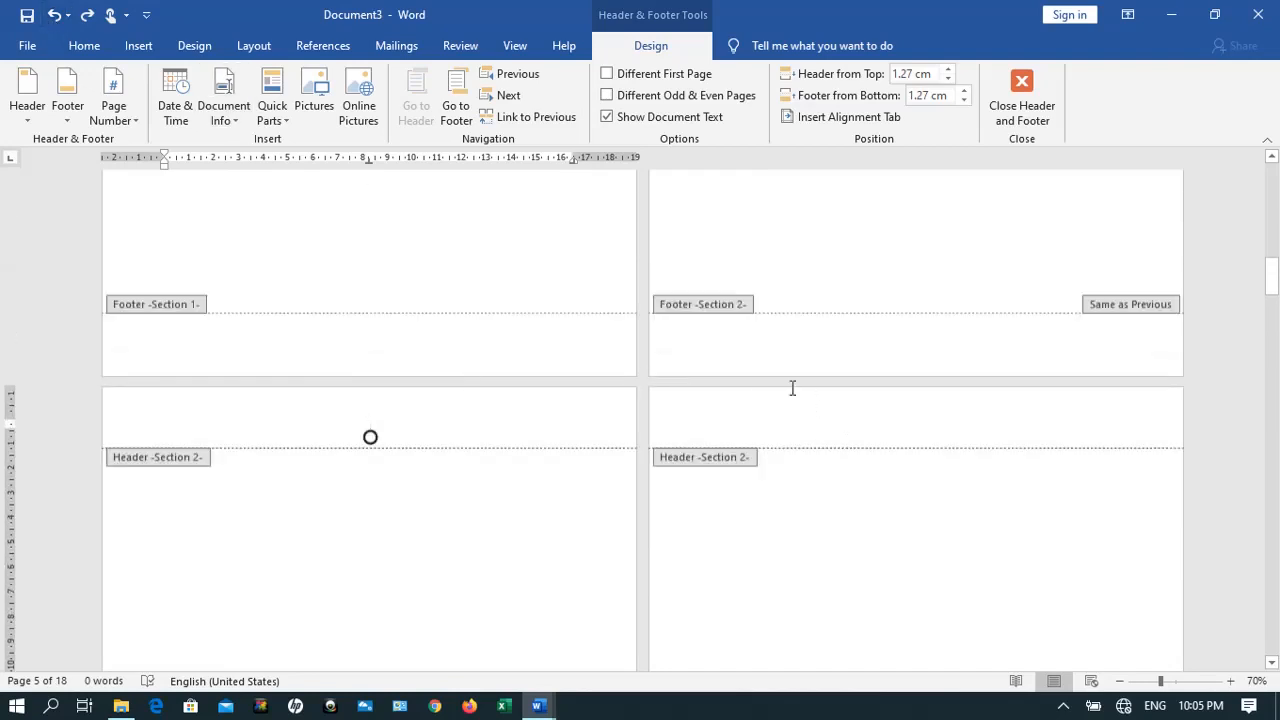
{"action": "scroll", "coordinate": [742, 379], "scroll_direction": "down", "scroll_amount": 10}
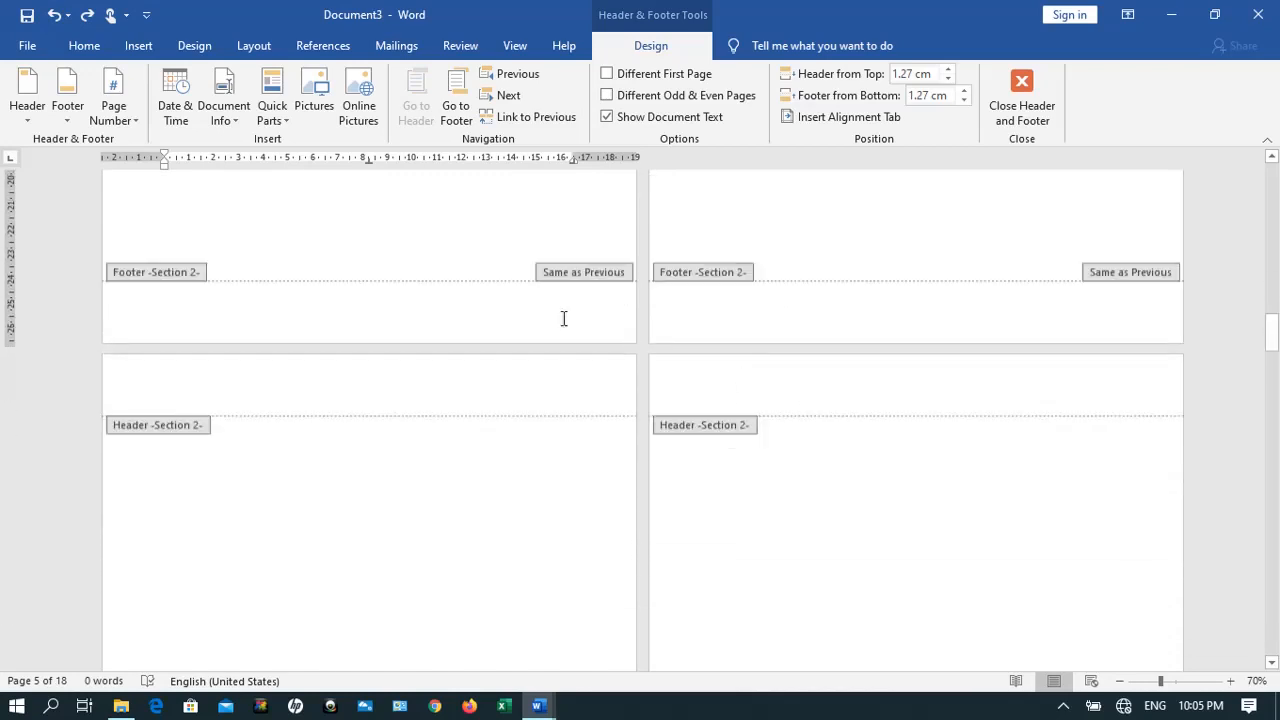
Unlink the section 2 footer on page 5 from the previous section and insert bottom-of-page numbers in the Plain Number 2 style
{"action": "left_click", "coordinate": [527, 319]}
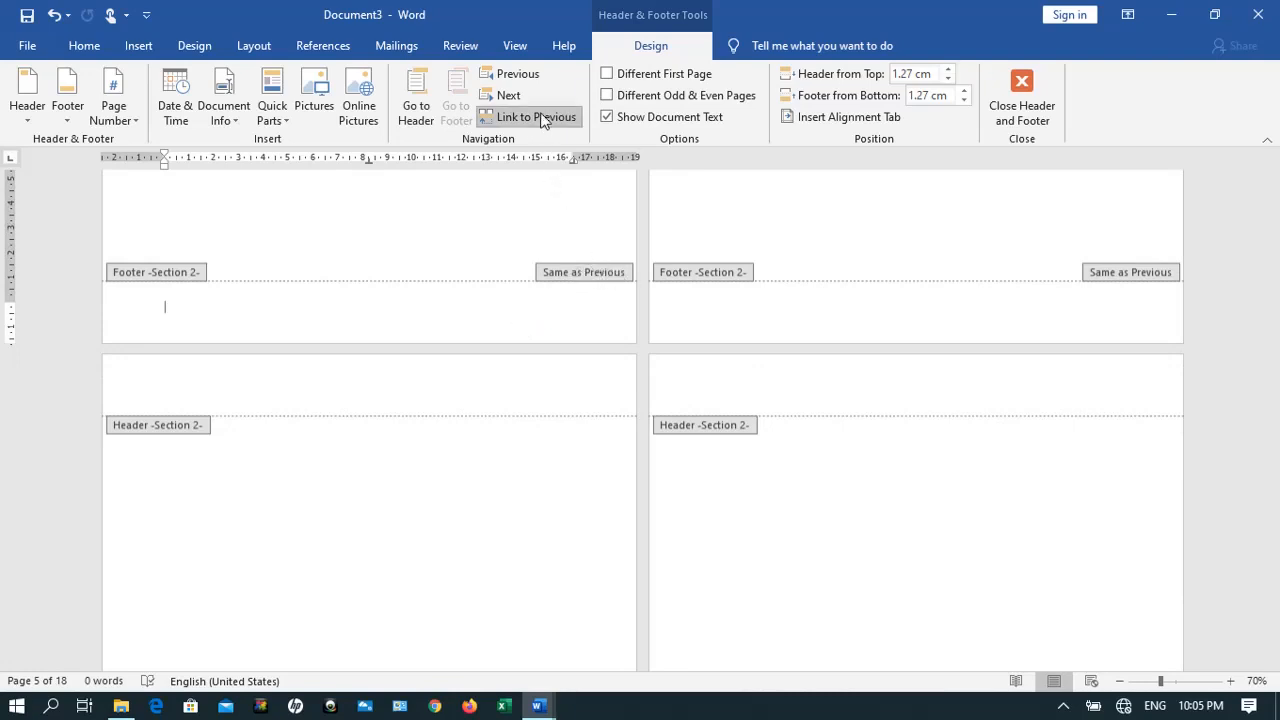
{"action": "left_click", "coordinate": [270, 310]}
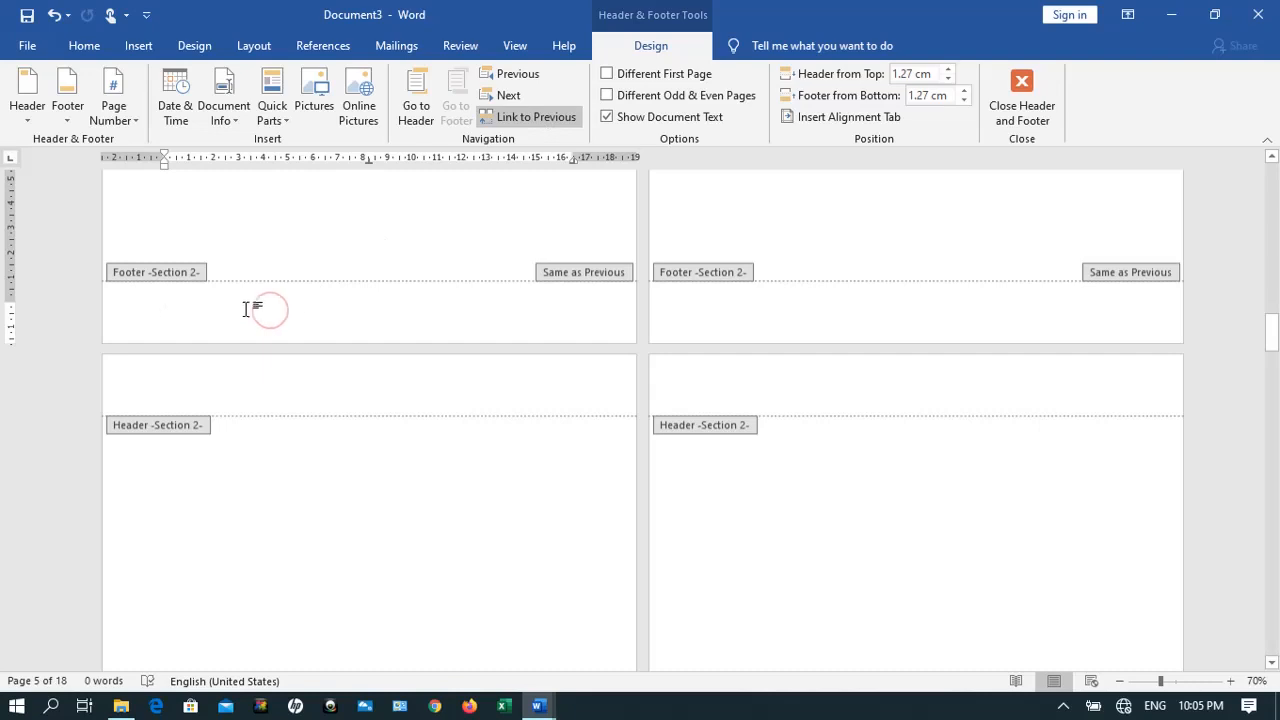
{"action": "left_click", "coordinate": [528, 118]}
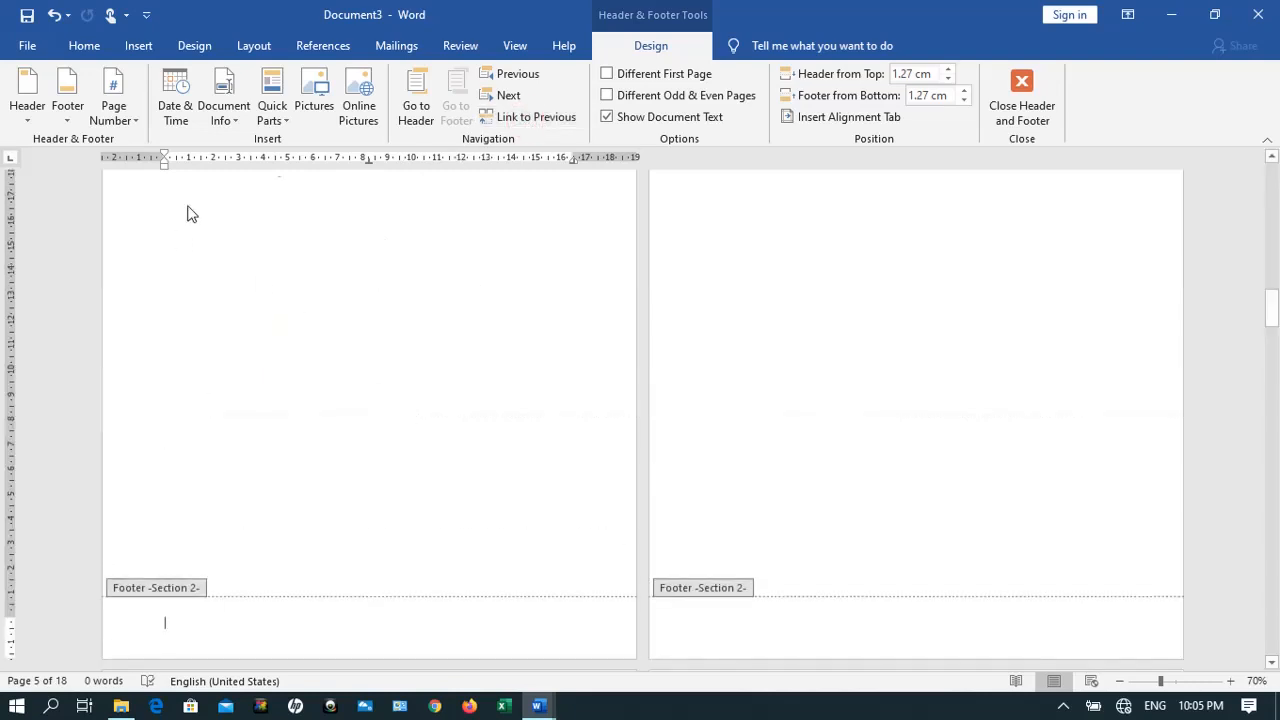
{"action": "left_click", "coordinate": [138, 120]}
{"action": "mouse_move", "coordinate": [151, 162]}
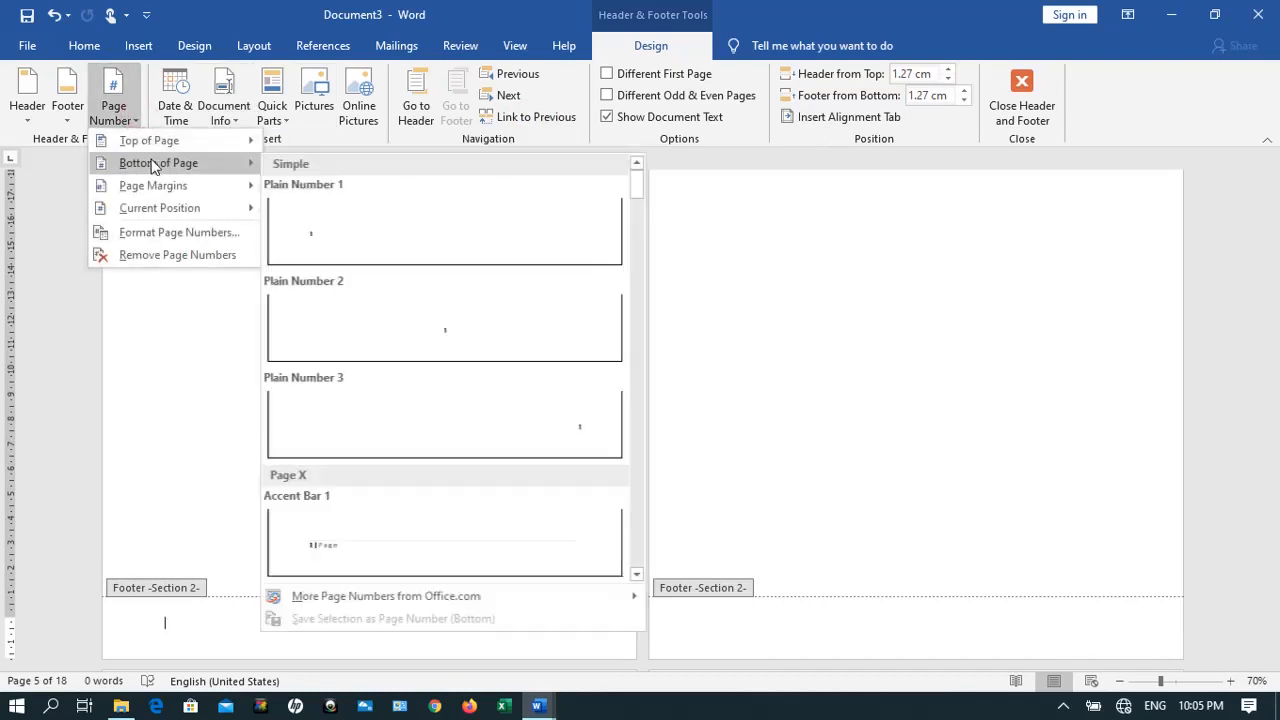
{"action": "left_click", "coordinate": [333, 313]}
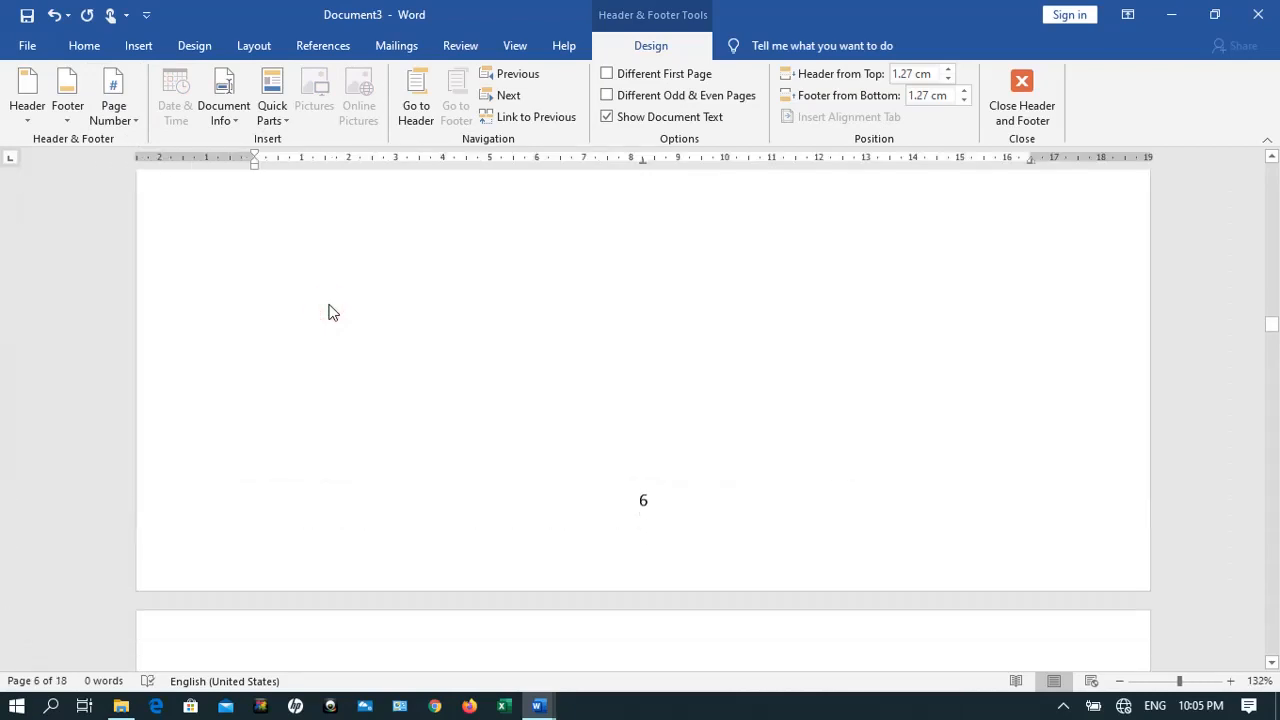
Examine the header and footer page numbers across the pages of sections 1 and 2
{"action": "scroll", "coordinate": [333, 313], "scroll_direction": "down", "scroll_amount": 1}
{"action": "scroll", "coordinate": [333, 313], "scroll_direction": "up", "scroll_amount": 6}
{"action": "scroll", "coordinate": [333, 313], "scroll_direction": "up", "scroll_amount": 15}
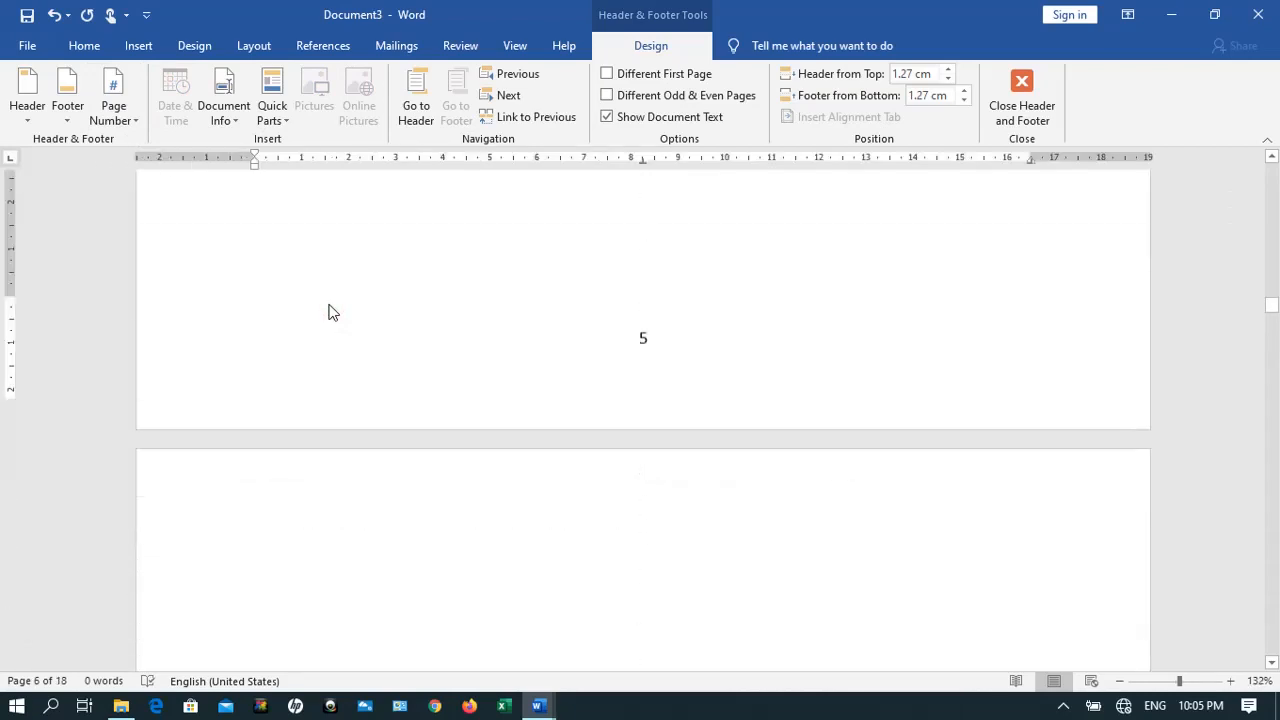
{"action": "scroll", "coordinate": [333, 313], "scroll_direction": "up", "scroll_amount": 5}
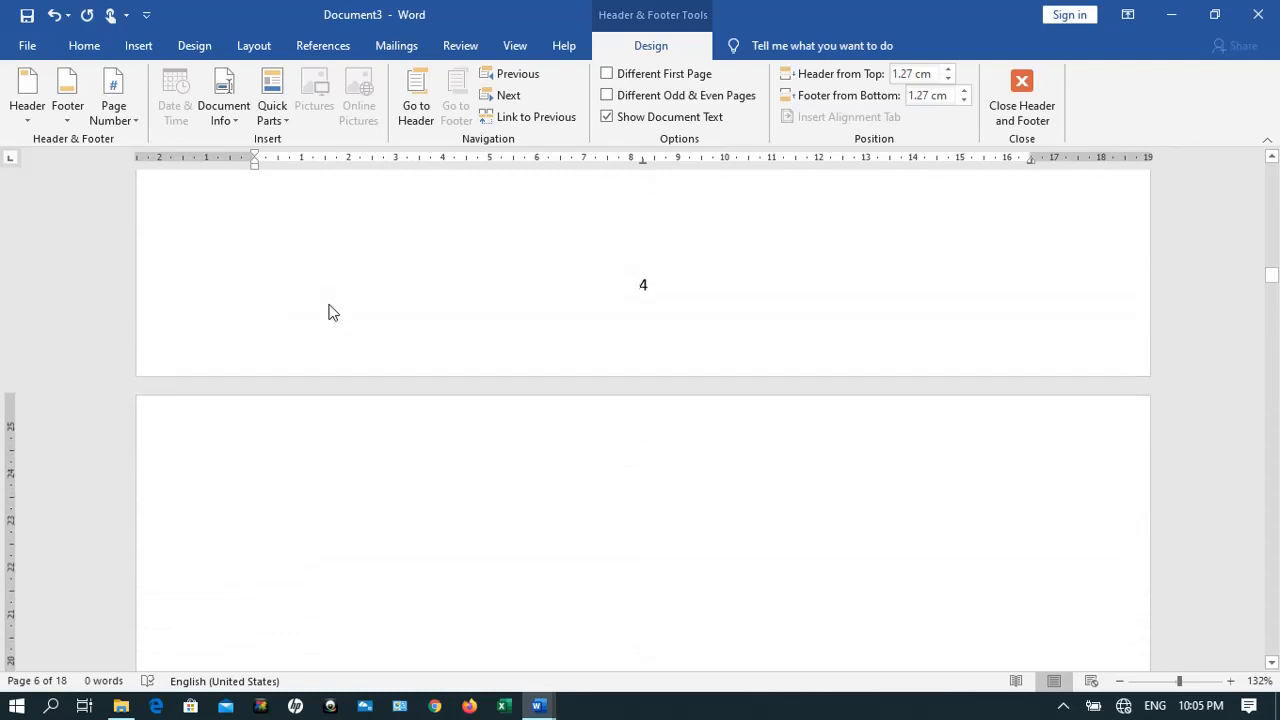
{"action": "scroll", "coordinate": [333, 313], "scroll_direction": "up", "scroll_amount": 3}
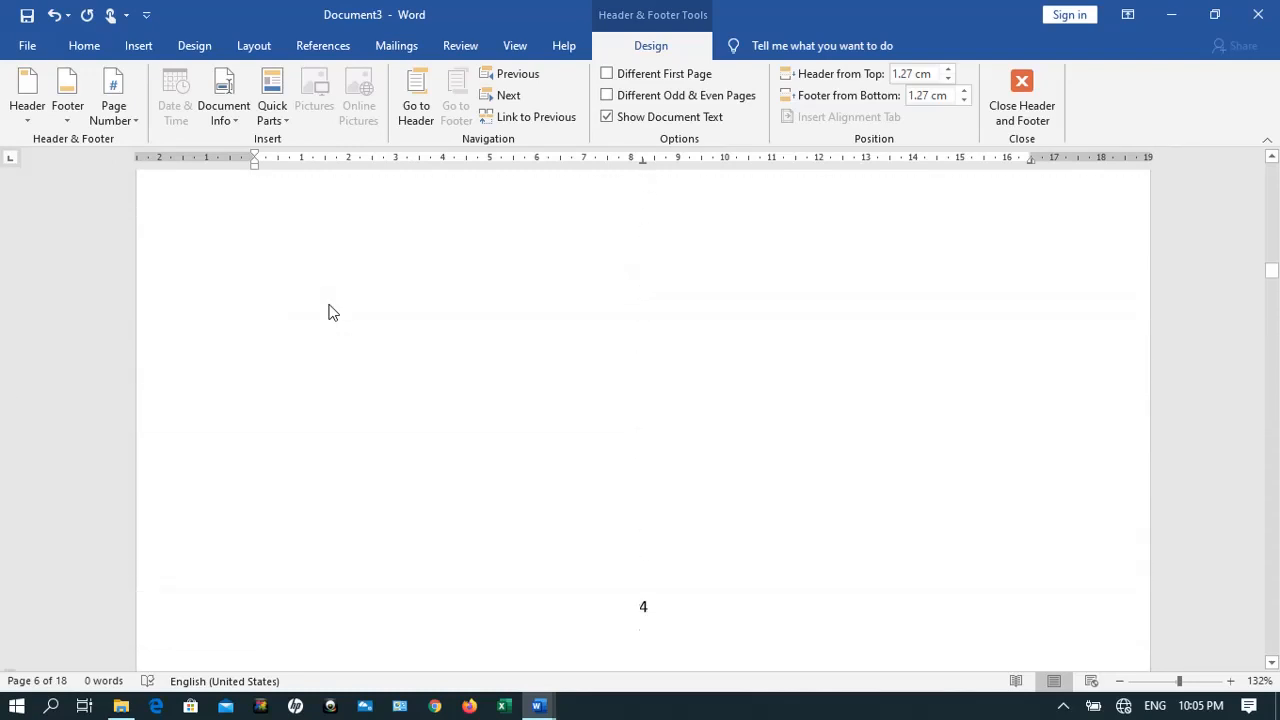
{"action": "scroll", "coordinate": [333, 313], "scroll_direction": "up", "scroll_amount": 5}
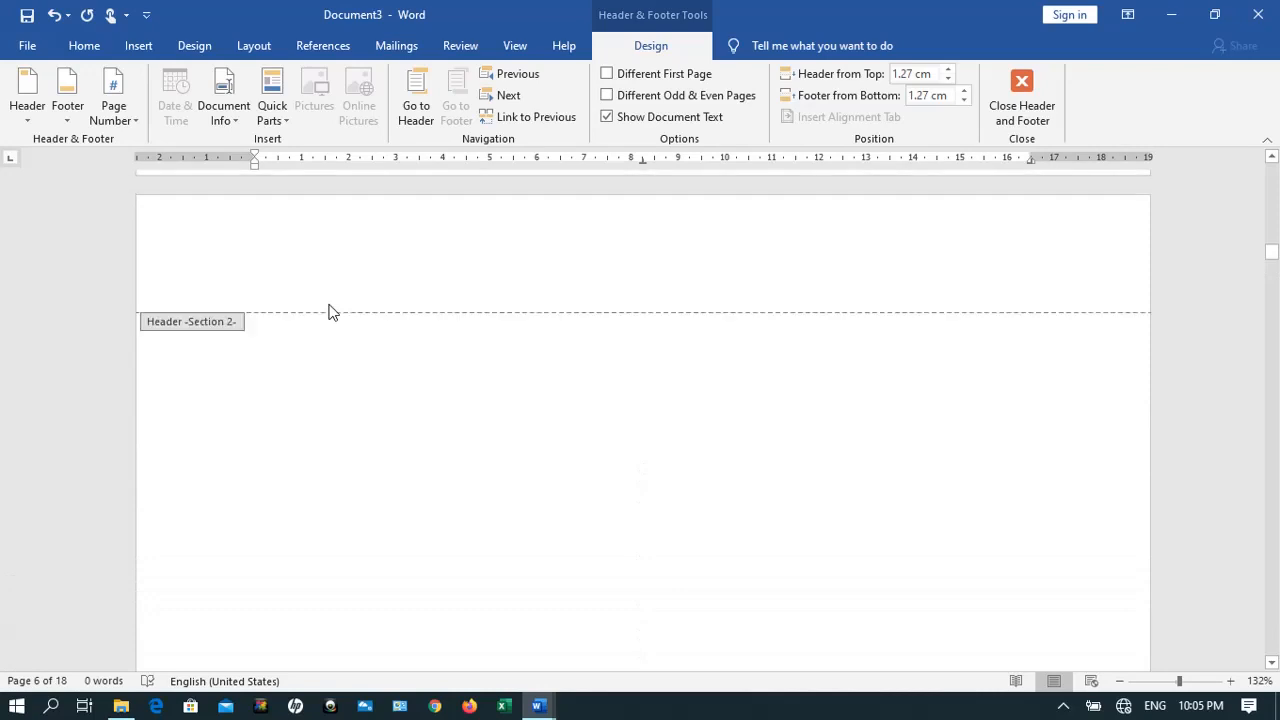
{"action": "scroll", "coordinate": [333, 313], "scroll_direction": "down", "scroll_amount": 8}
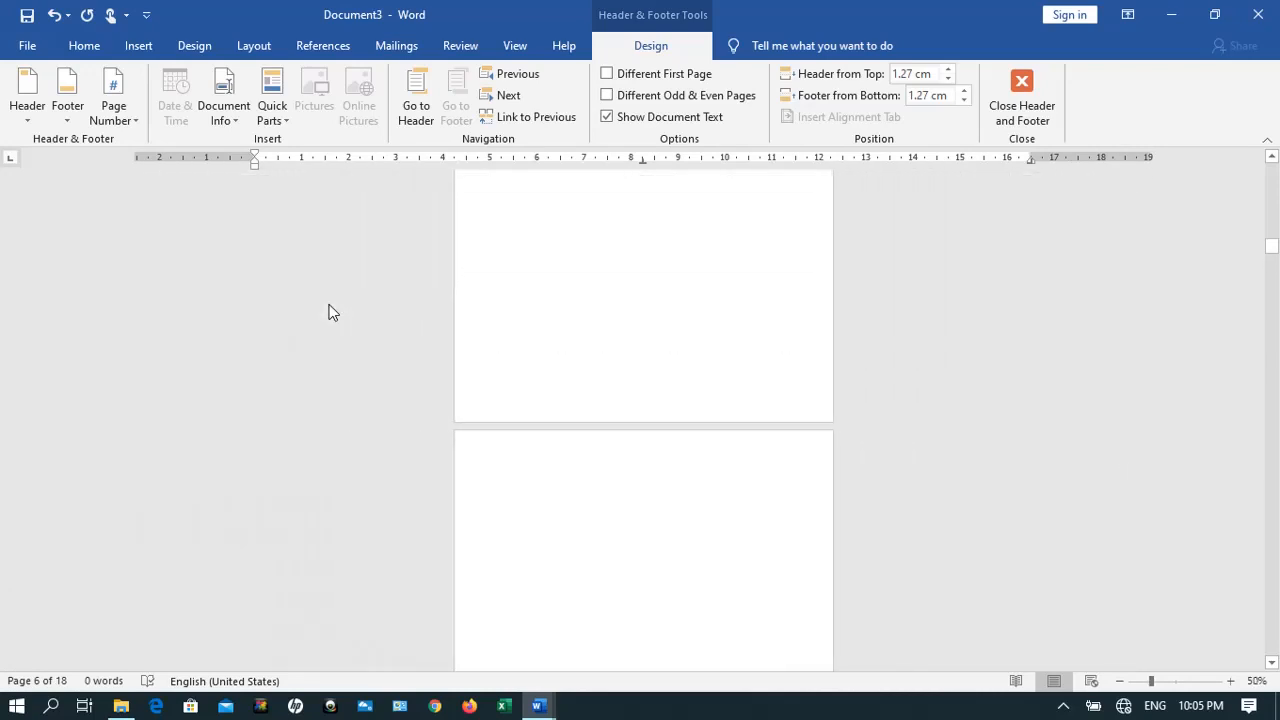
{"action": "scroll", "coordinate": [333, 313], "scroll_direction": "up", "scroll_amount": 5}
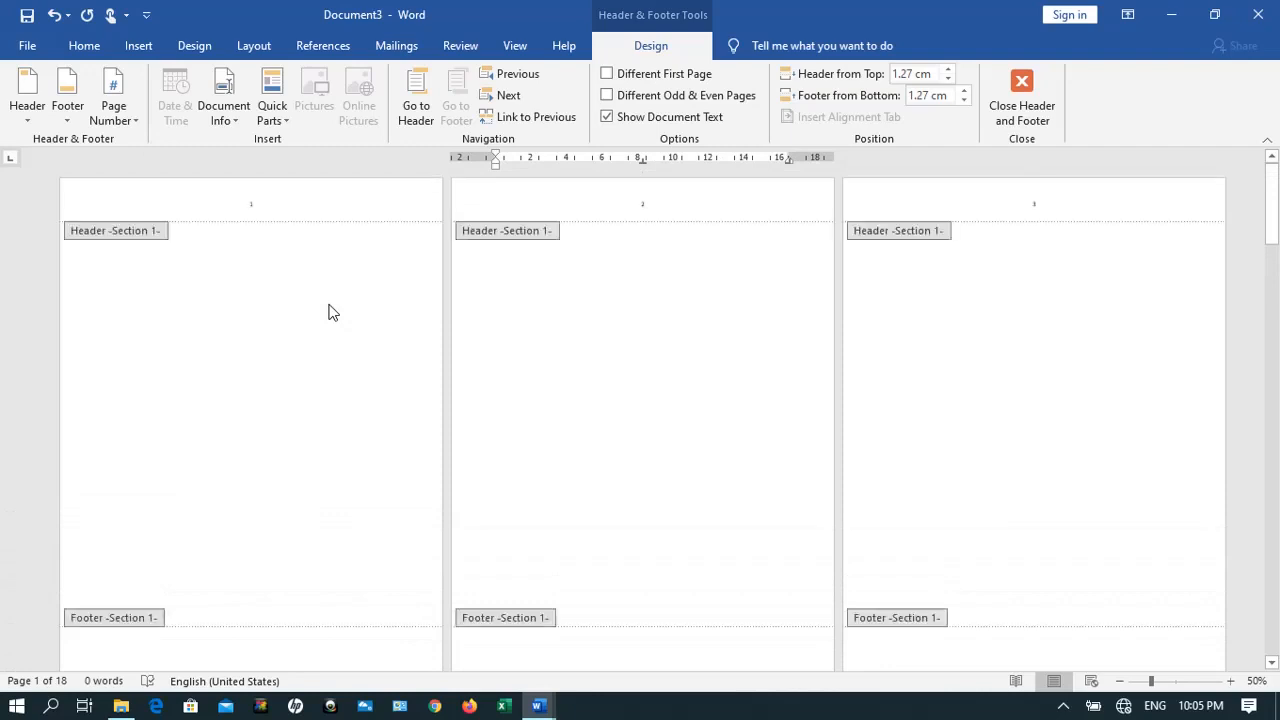
{"action": "scroll", "coordinate": [333, 313], "scroll_direction": "up", "scroll_amount": 2}
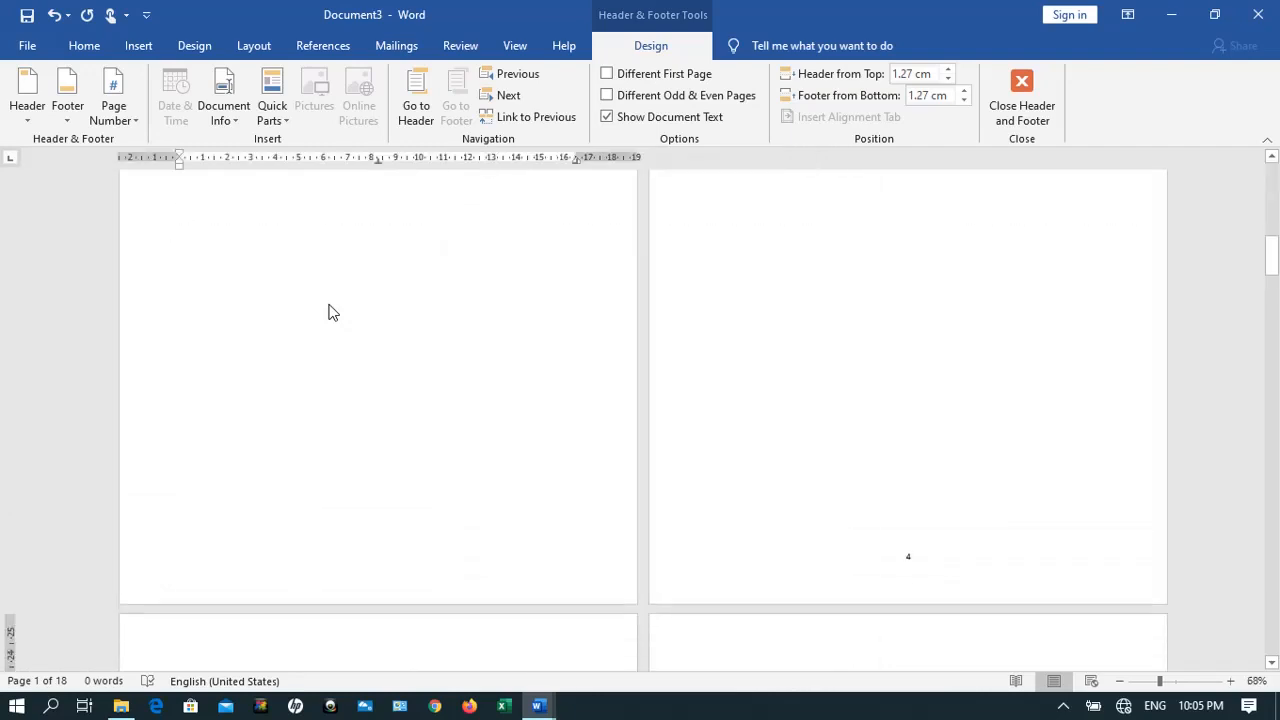
{"action": "scroll", "coordinate": [333, 313], "scroll_direction": "down", "scroll_amount": 3}
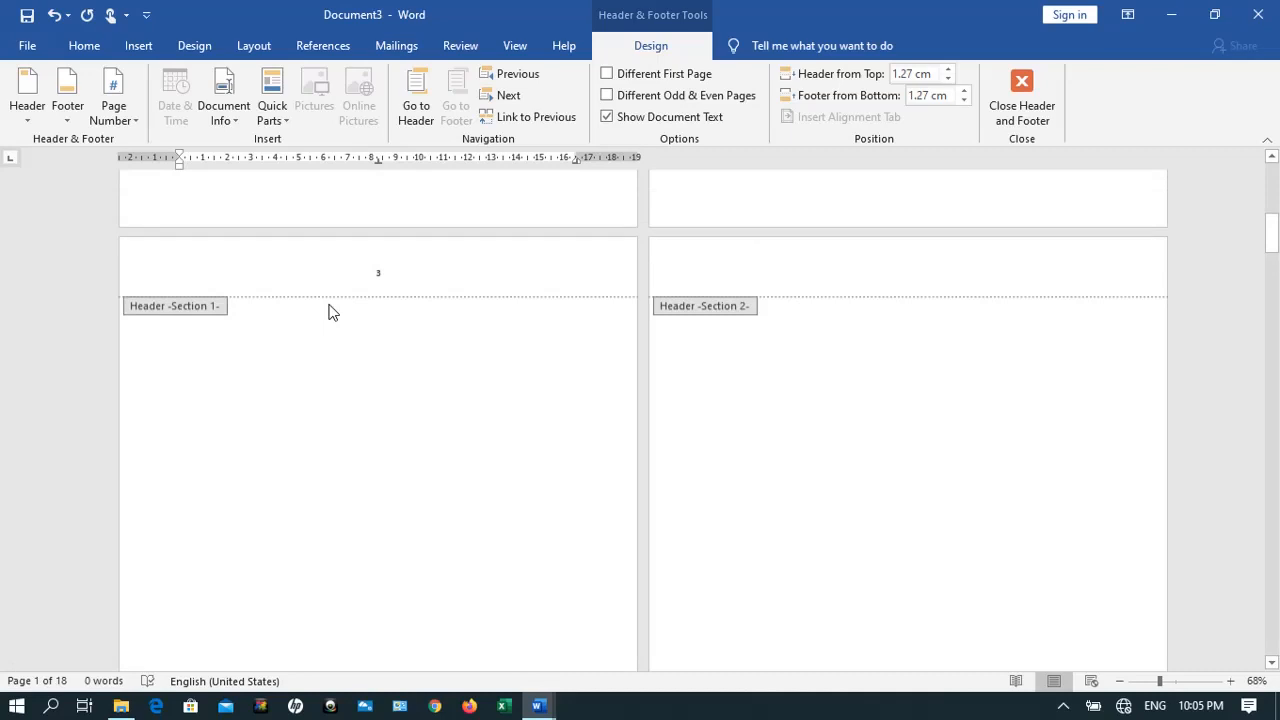
{"action": "scroll", "coordinate": [333, 313], "scroll_direction": "down", "scroll_amount": 8}
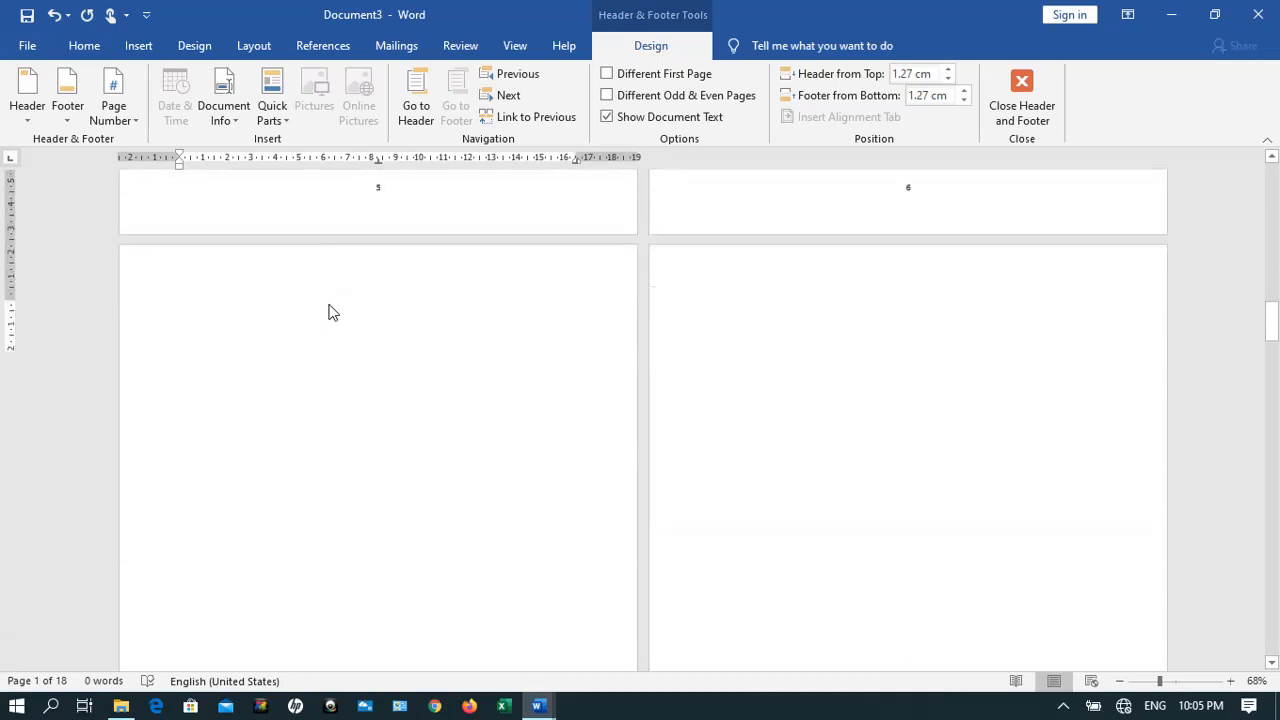
{"action": "scroll", "coordinate": [333, 313], "scroll_direction": "down", "scroll_amount": 8}
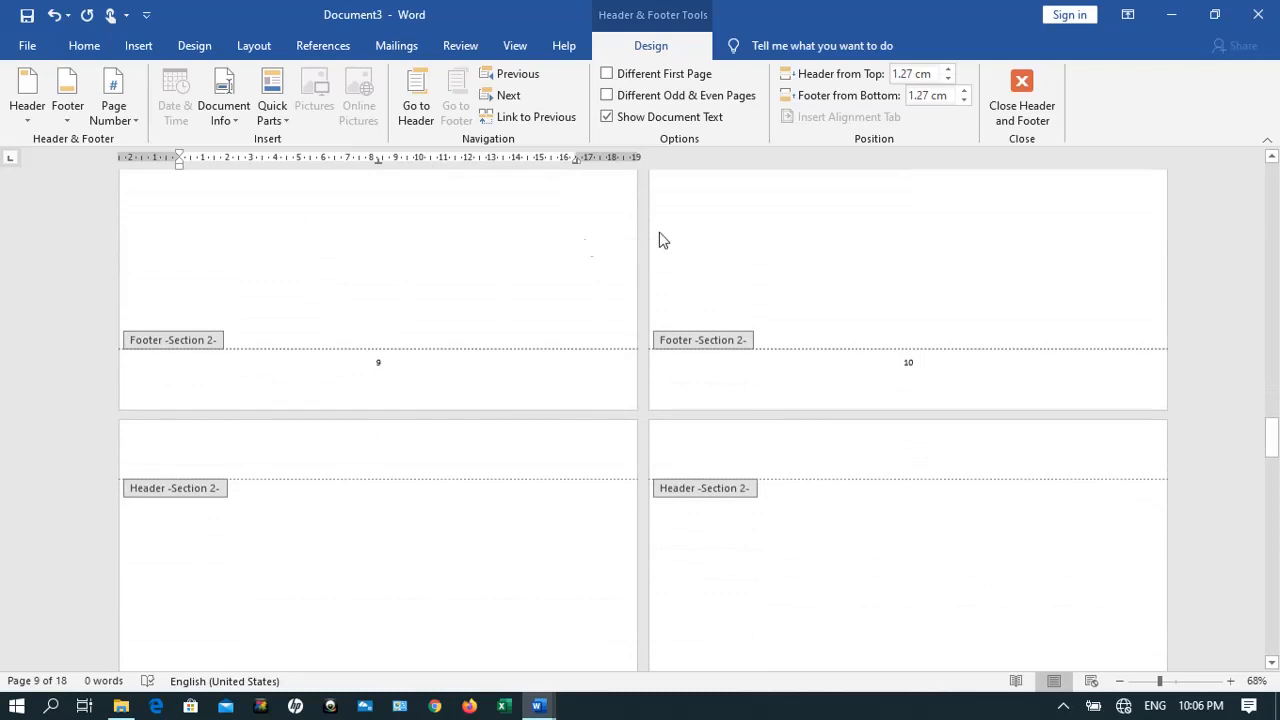
Leave footer editing, place the cursor at the start of page 10's body, and show the formatting marks
{"action": "left_click", "coordinate": [910, 378]}
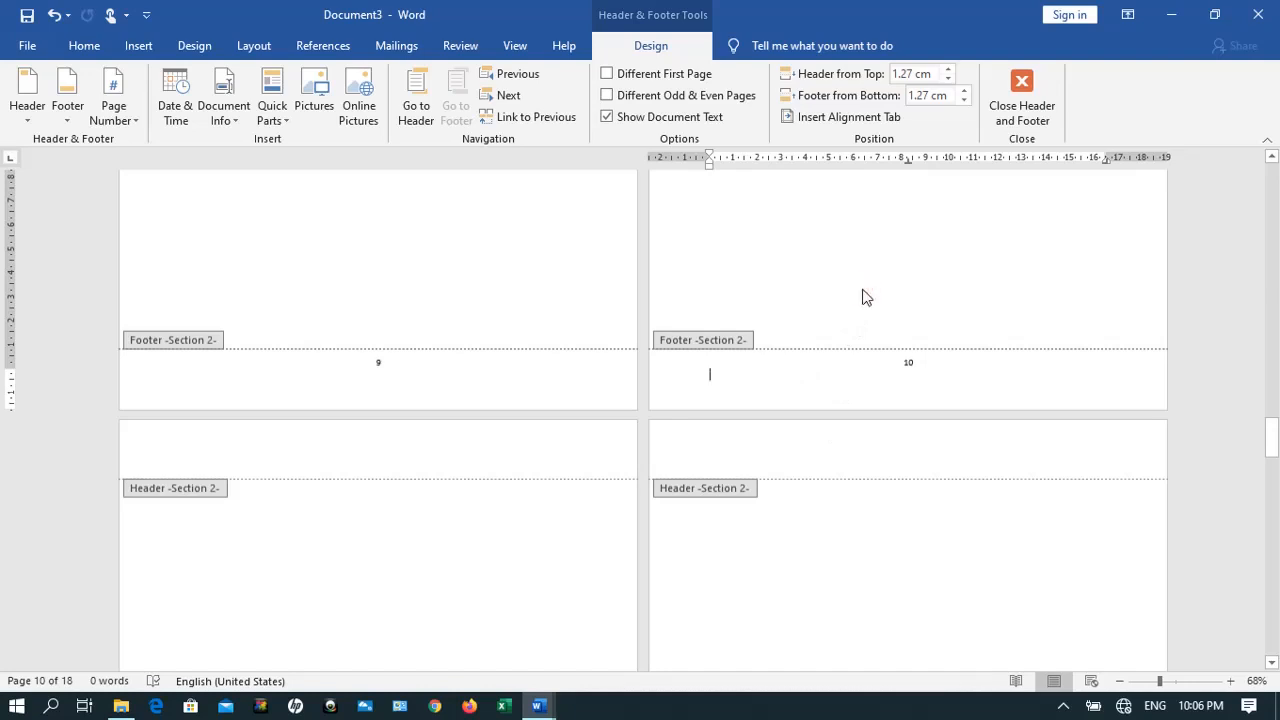
{"action": "double_click", "coordinate": [799, 280]}
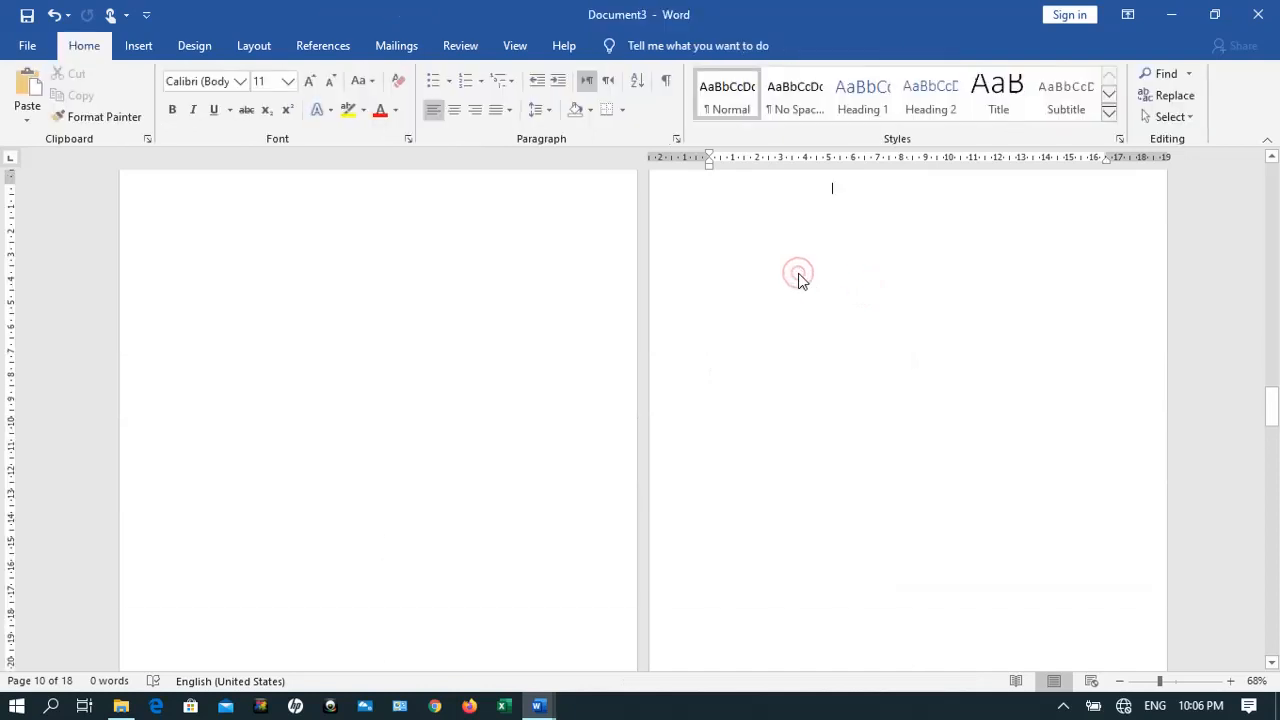
{"action": "scroll", "coordinate": [762, 243], "scroll_direction": "up", "scroll_amount": 3}
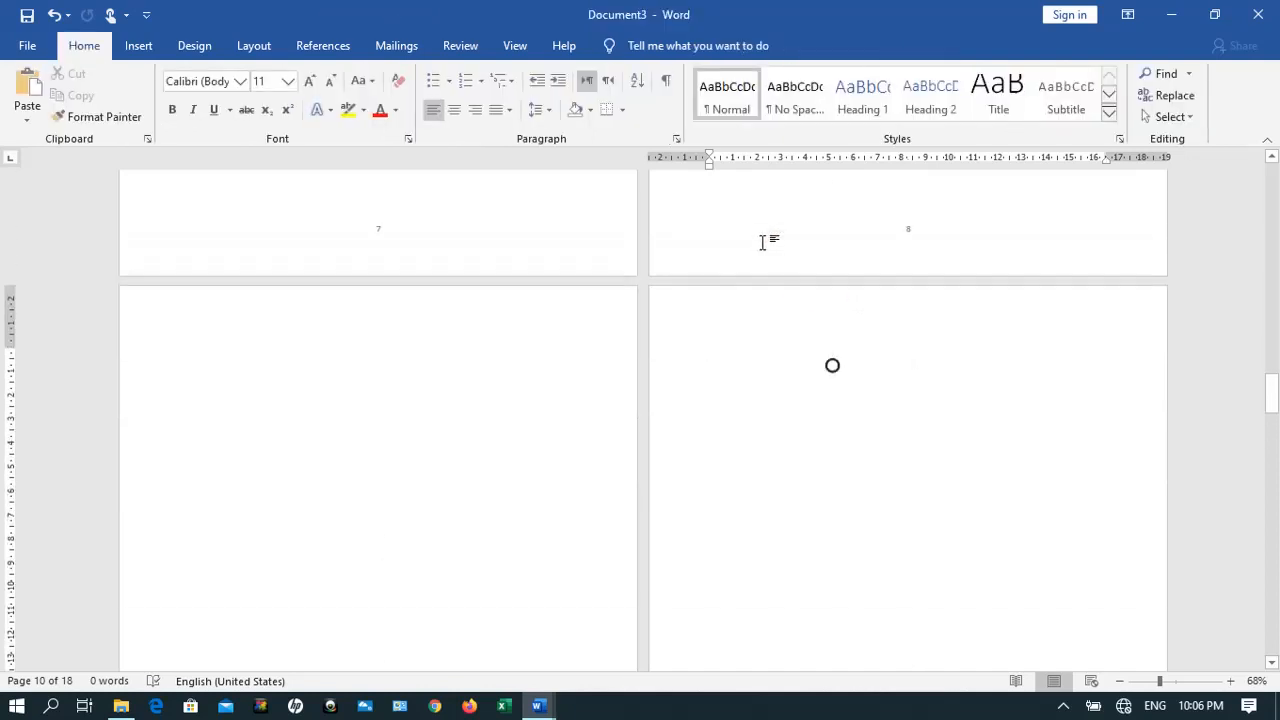
{"action": "left_click", "coordinate": [710, 348]}
{"action": "scroll", "coordinate": [717, 359], "scroll_direction": "down", "scroll_amount": 2}
{"action": "scroll", "coordinate": [717, 359], "scroll_direction": "up", "scroll_amount": 1}
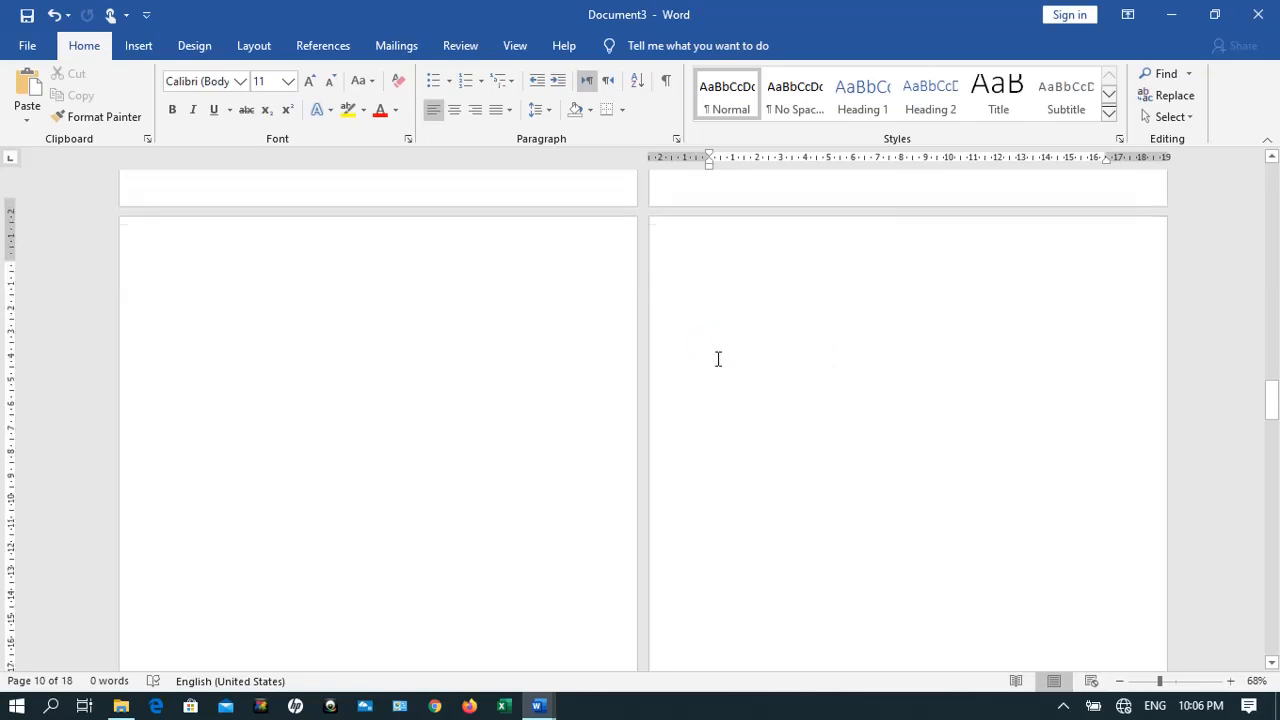
{"action": "left_click", "coordinate": [712, 303]}
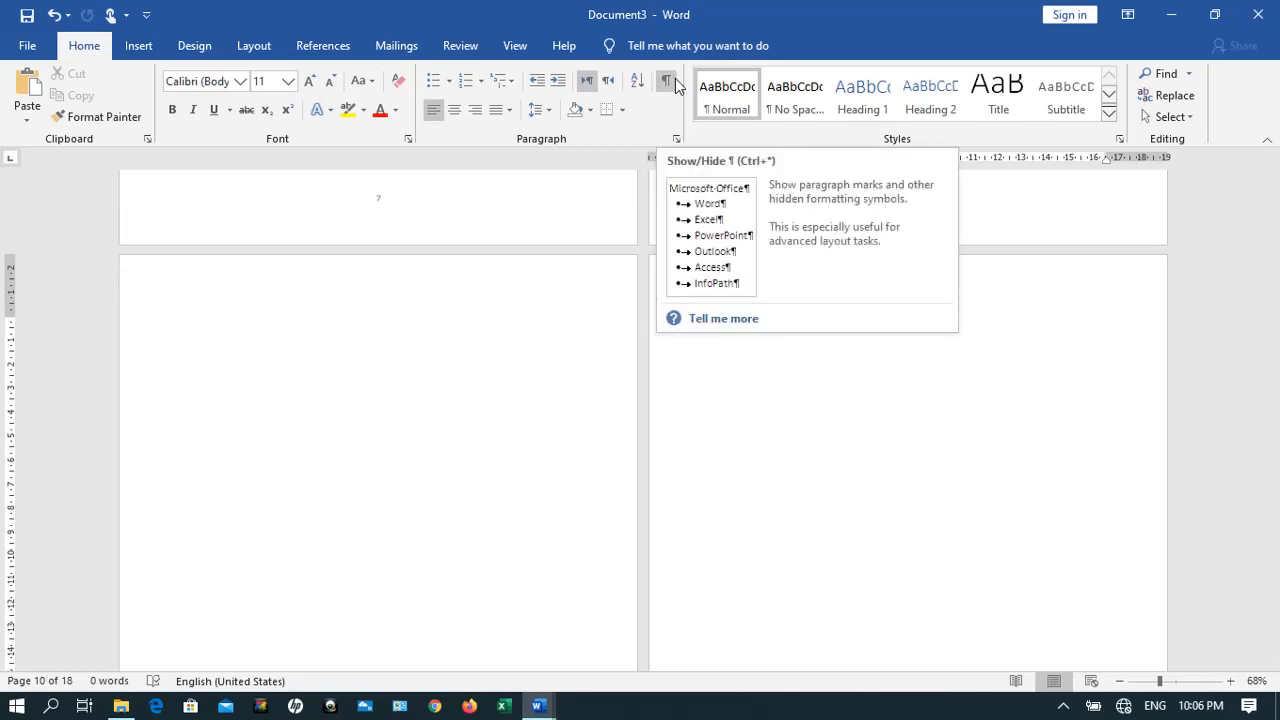
{"action": "left_click", "coordinate": [669, 84]}
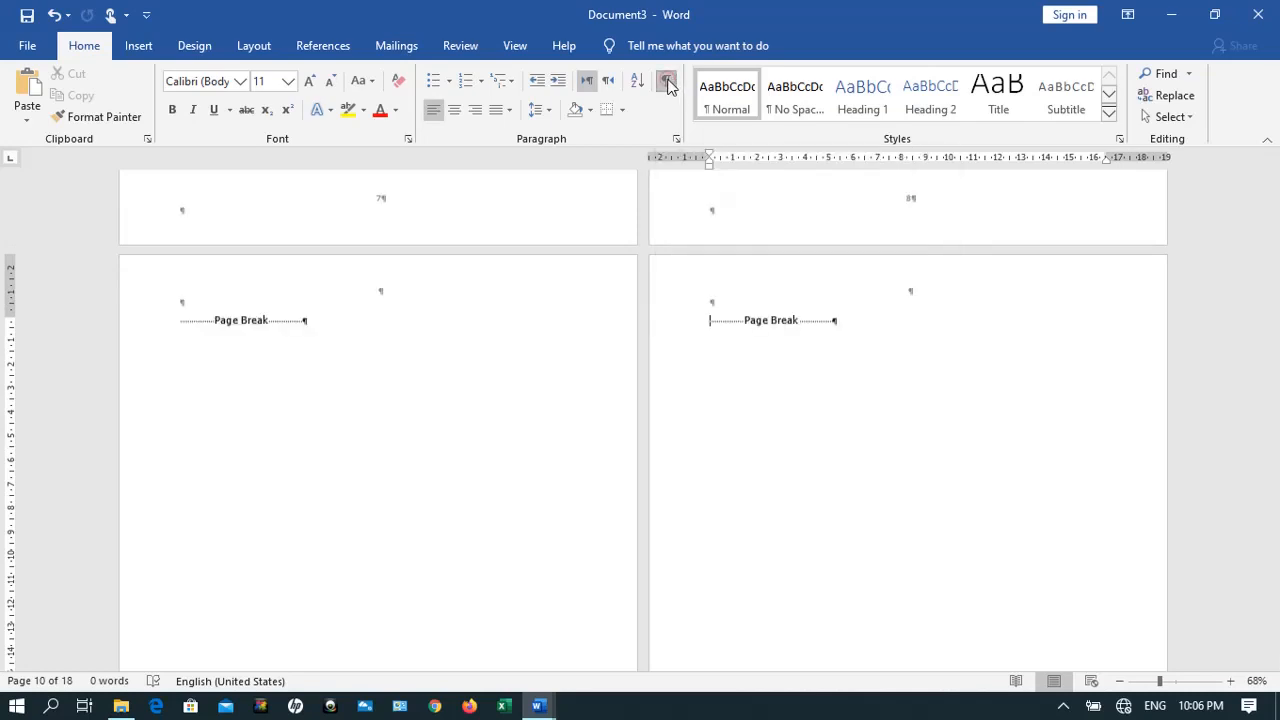
Insert a Continuous section break at the start of page 10 and open that page's header for editing
{"action": "left_click", "coordinate": [712, 306]}
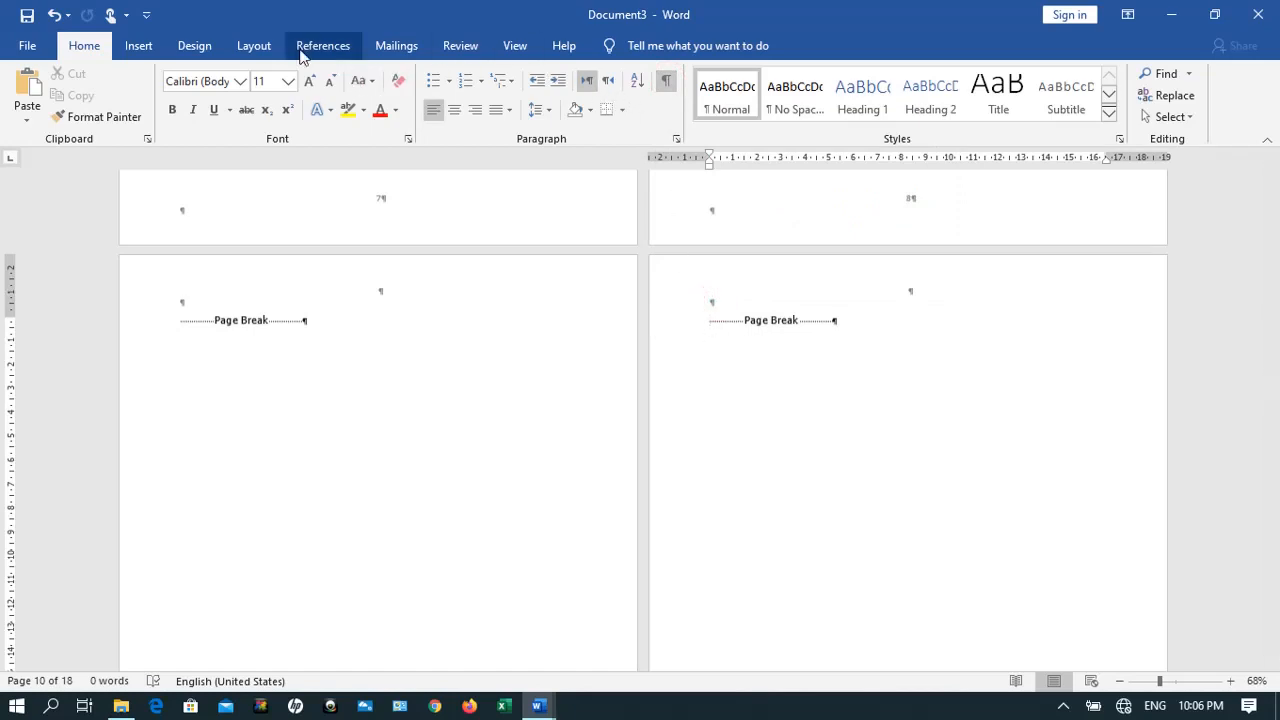
{"action": "left_click", "coordinate": [252, 48]}
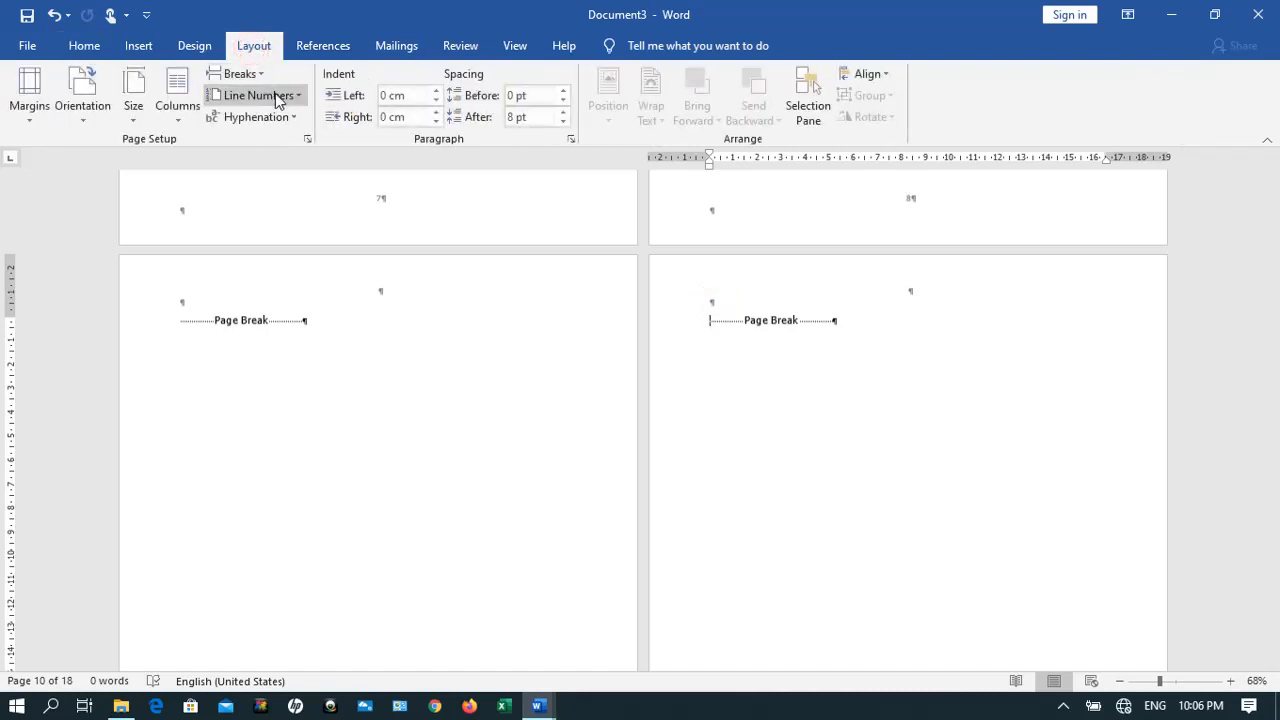
{"action": "left_click", "coordinate": [260, 74]}
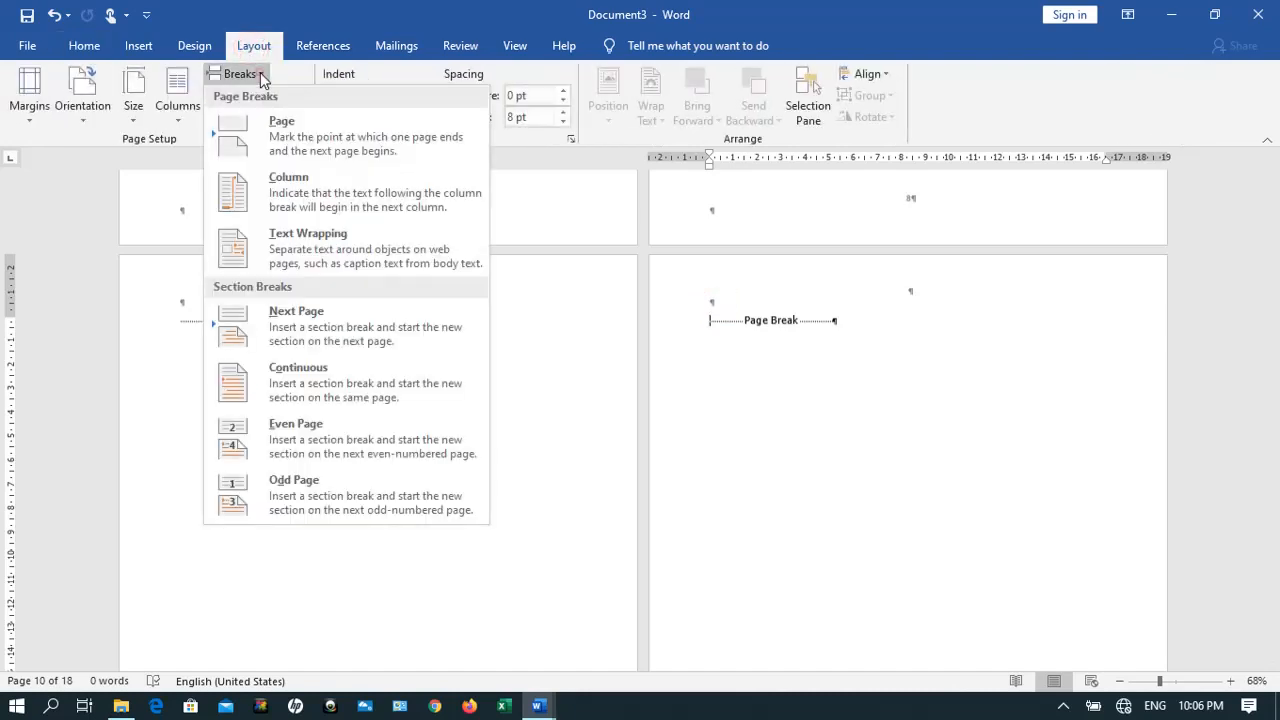
{"action": "left_click", "coordinate": [292, 382]}
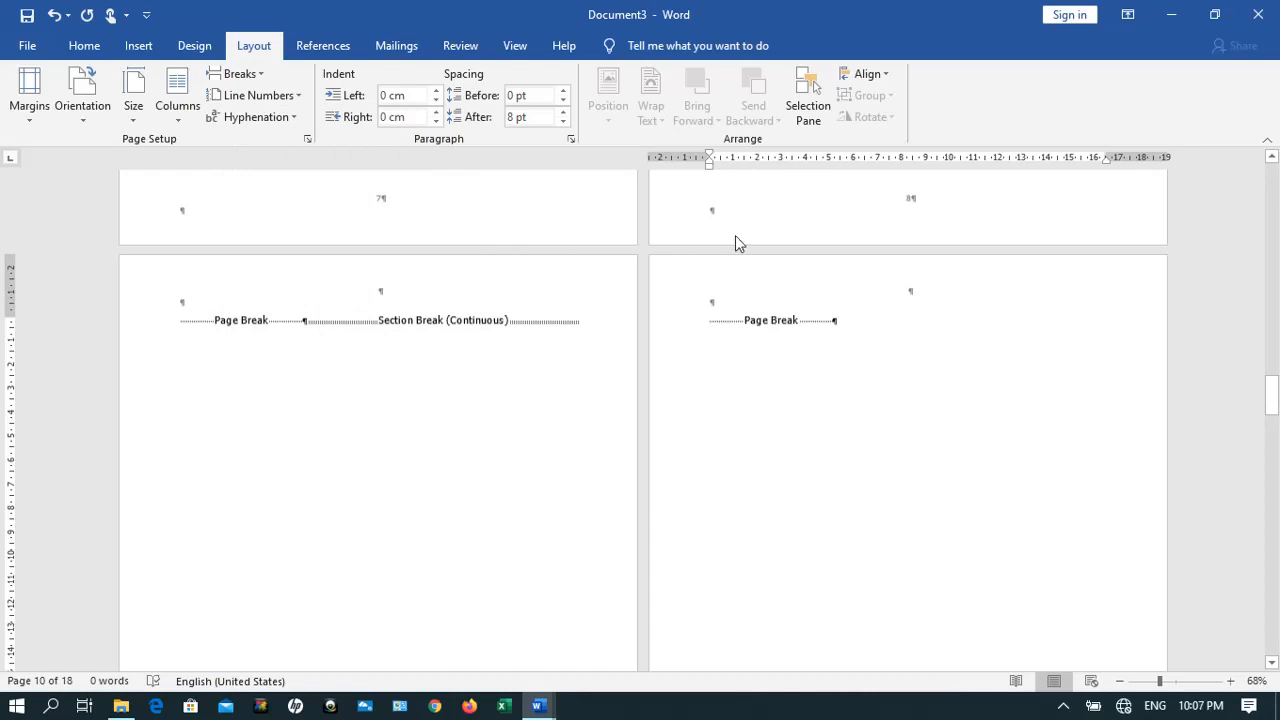
{"action": "double_click", "coordinate": [762, 281]}
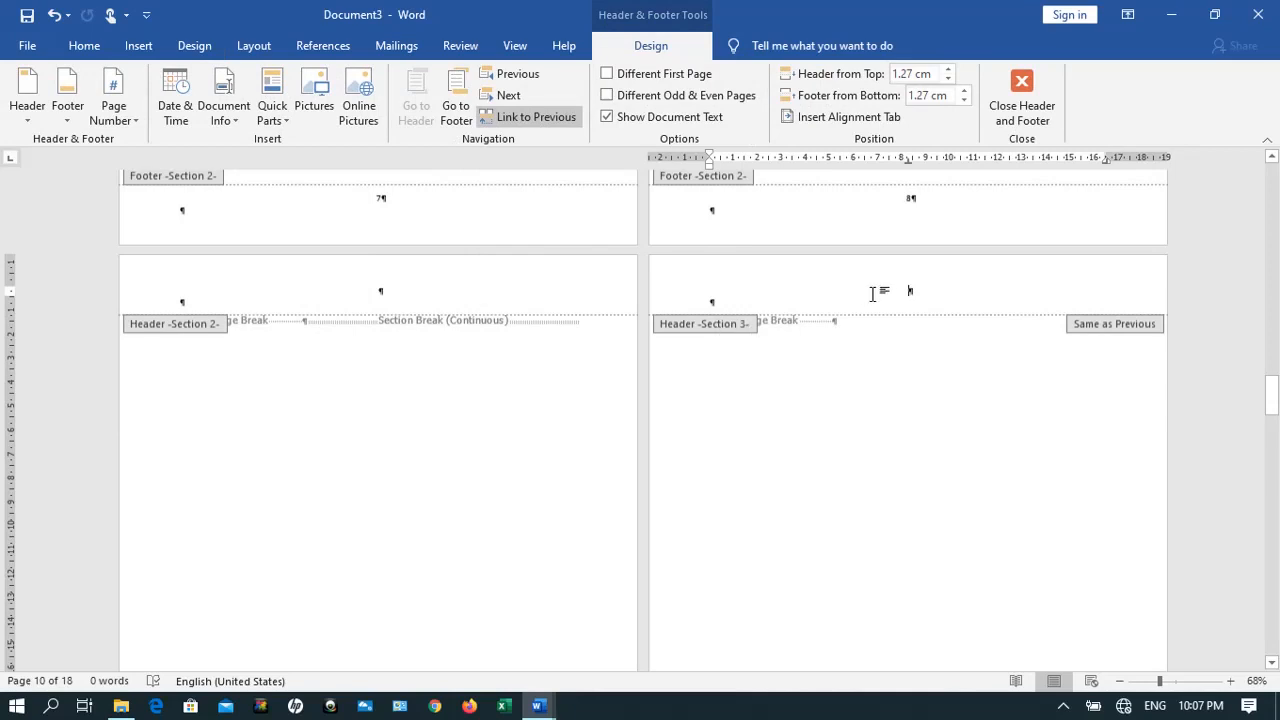
Unlink the section 3 header and footer on page 10 from the previous section
{"action": "left_click", "coordinate": [807, 276]}
{"action": "left_click", "coordinate": [558, 117]}
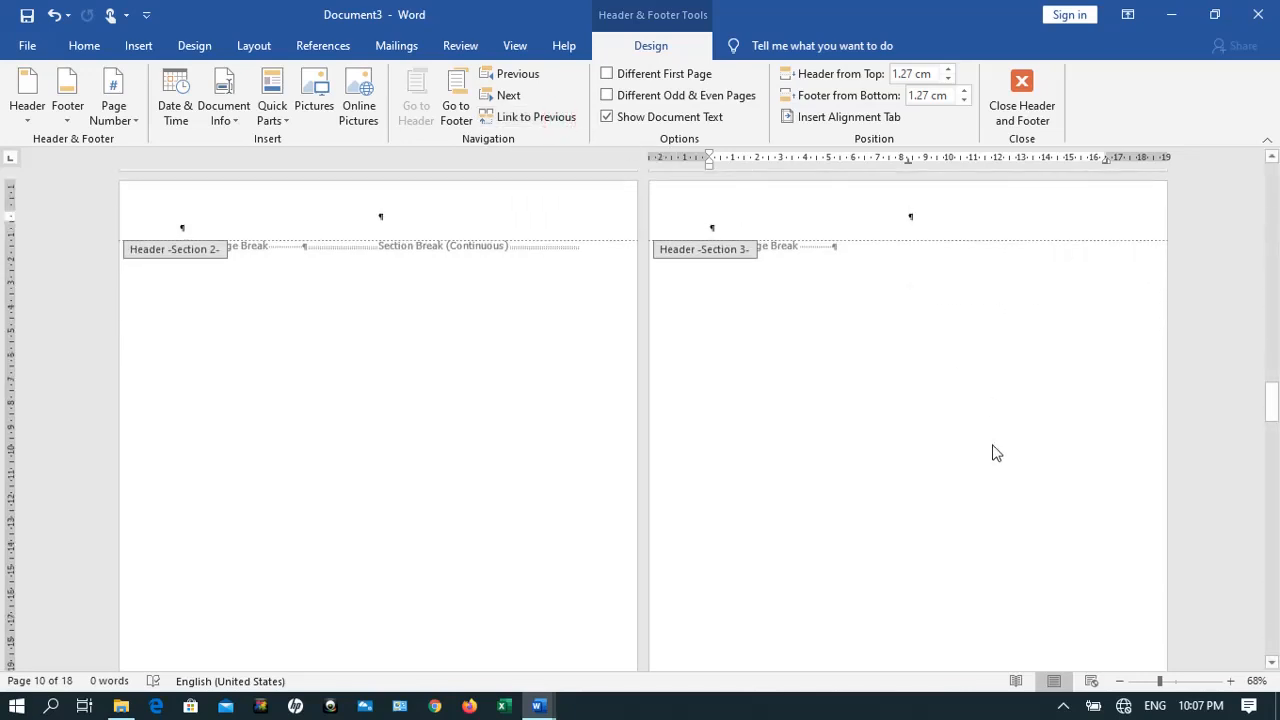
{"action": "scroll", "coordinate": [994, 449], "scroll_direction": "up", "scroll_amount": 5}
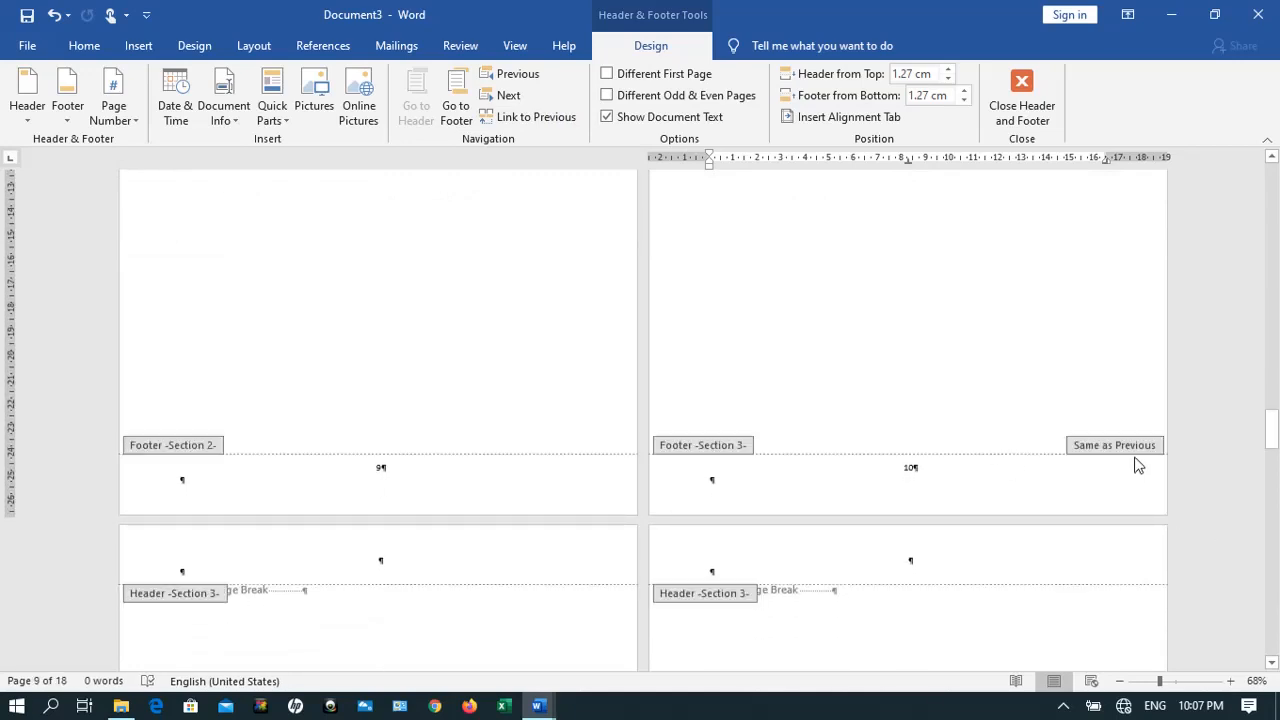
{"action": "left_click", "coordinate": [1003, 490]}
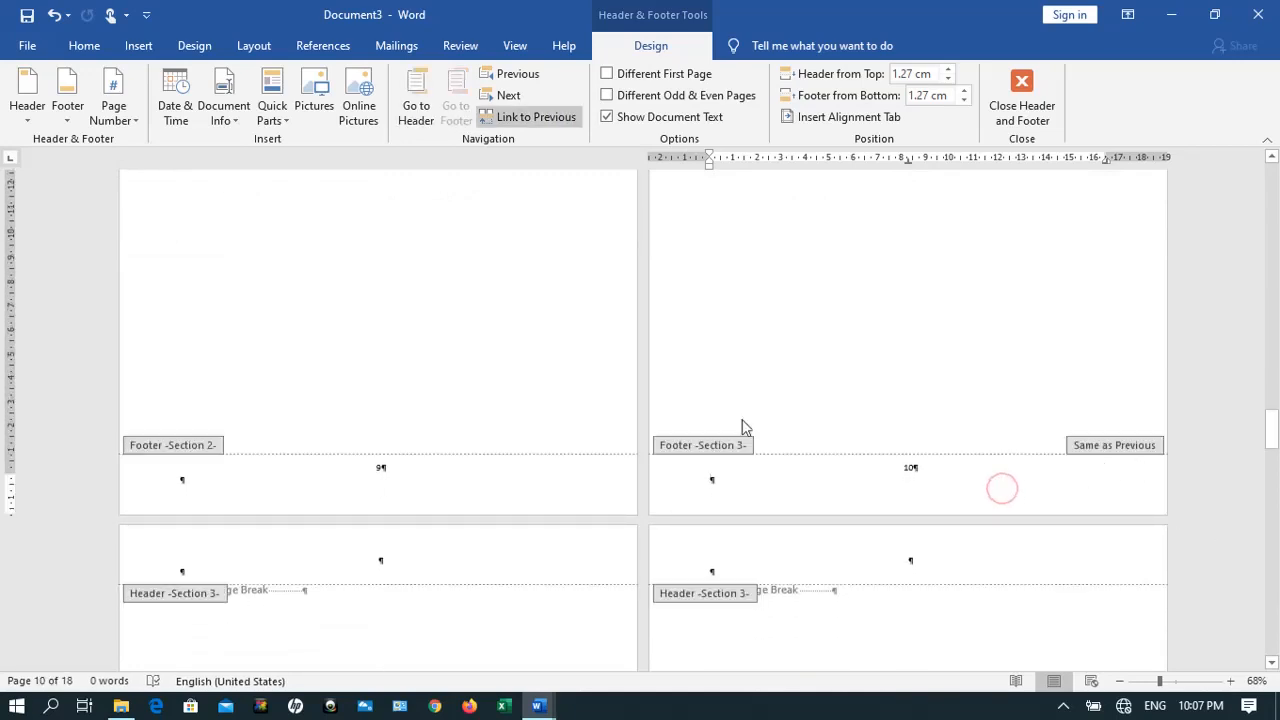
{"action": "left_click", "coordinate": [545, 117]}
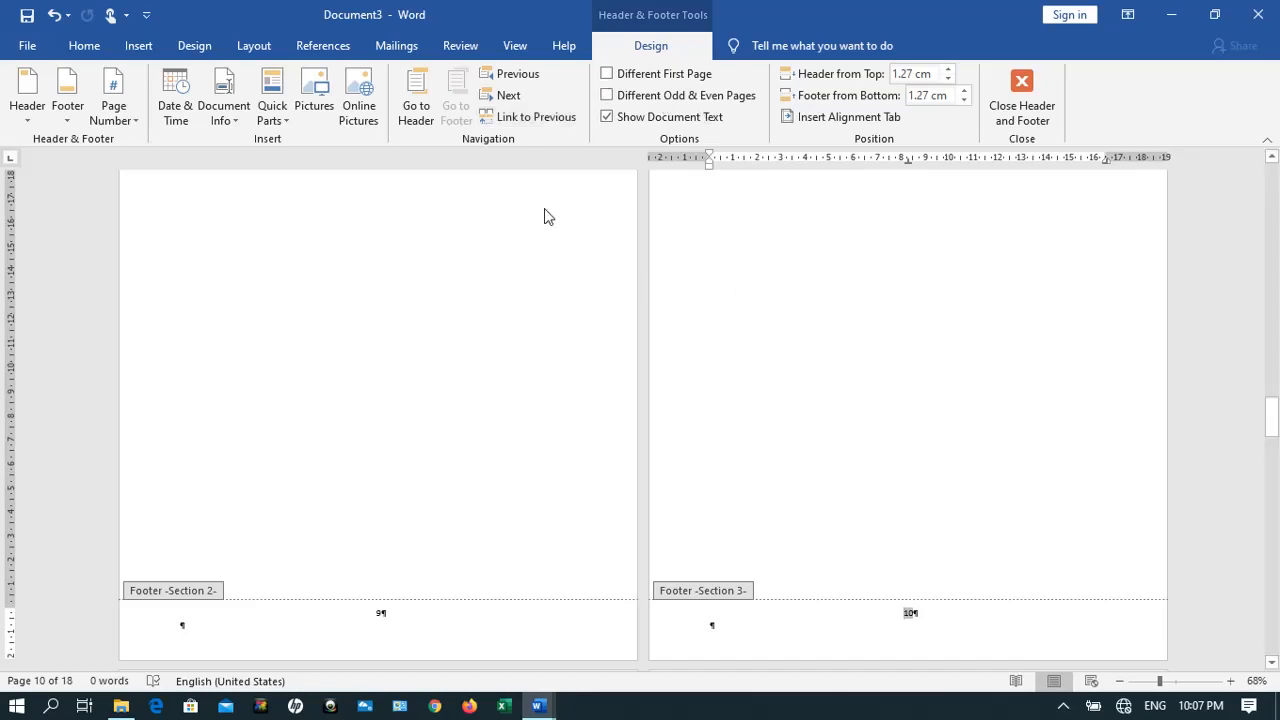
Insert bottom-of-page numbers in the Plain Number 2 style into the section 3 footer
{"action": "left_click", "coordinate": [126, 124]}
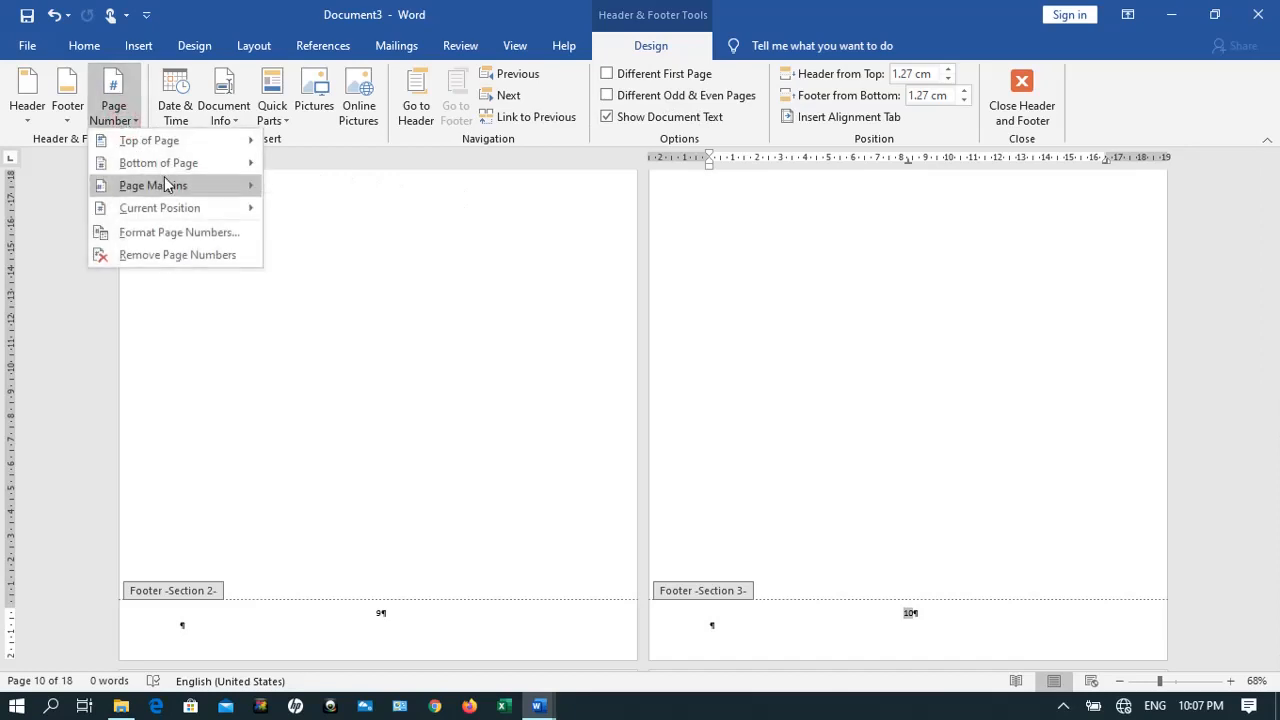
{"action": "mouse_move", "coordinate": [171, 163]}
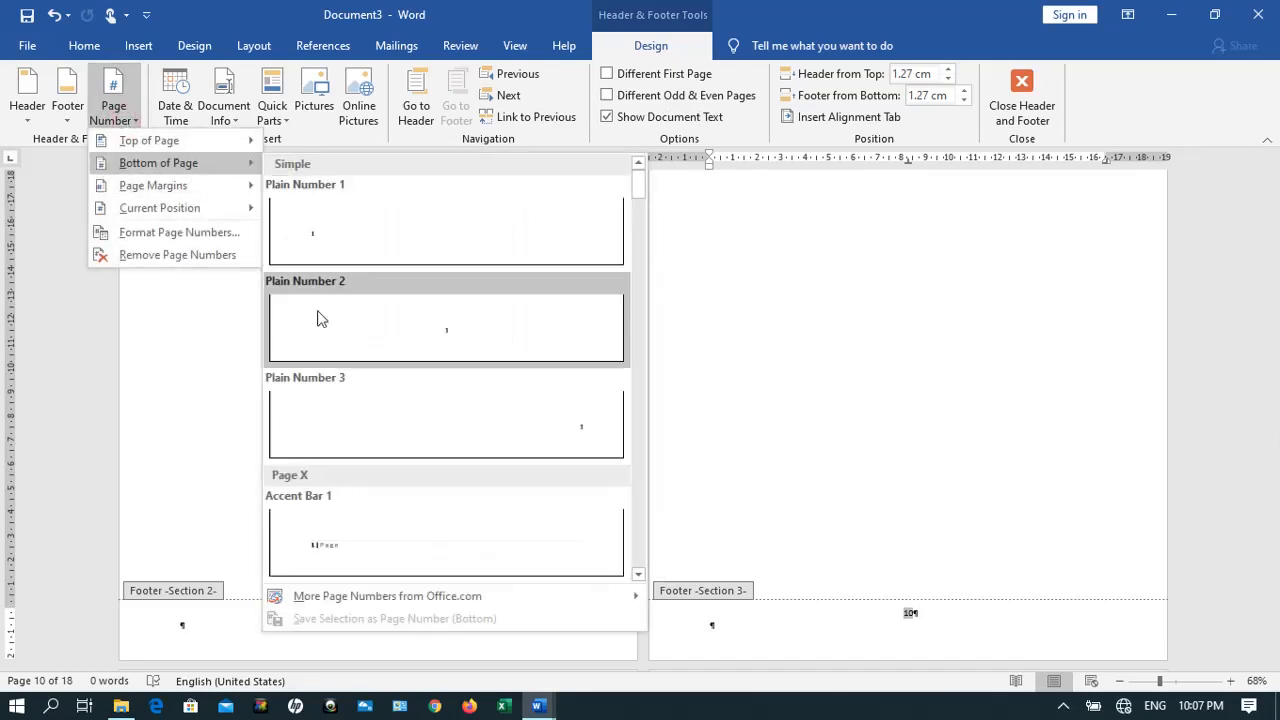
{"action": "left_click", "coordinate": [386, 344]}
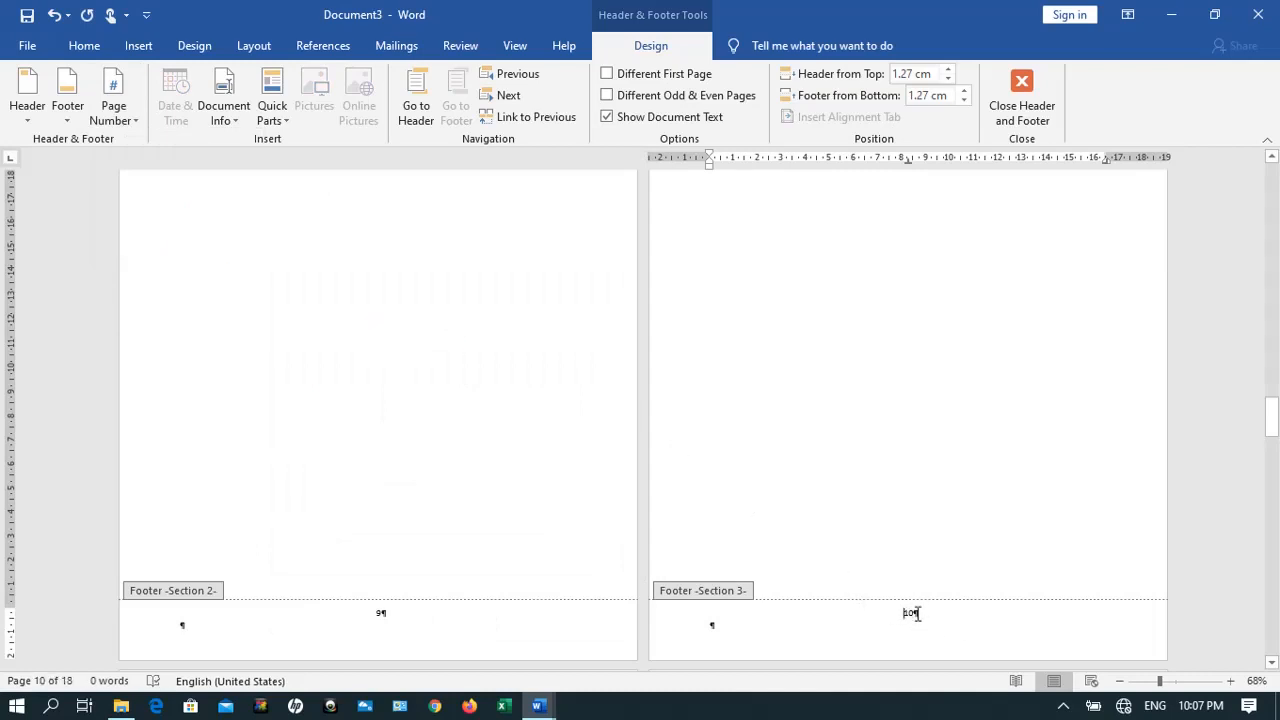
Format the section 3 page numbers as i, ii, iii, continuing from the previous section
{"action": "left_click", "coordinate": [135, 125]}
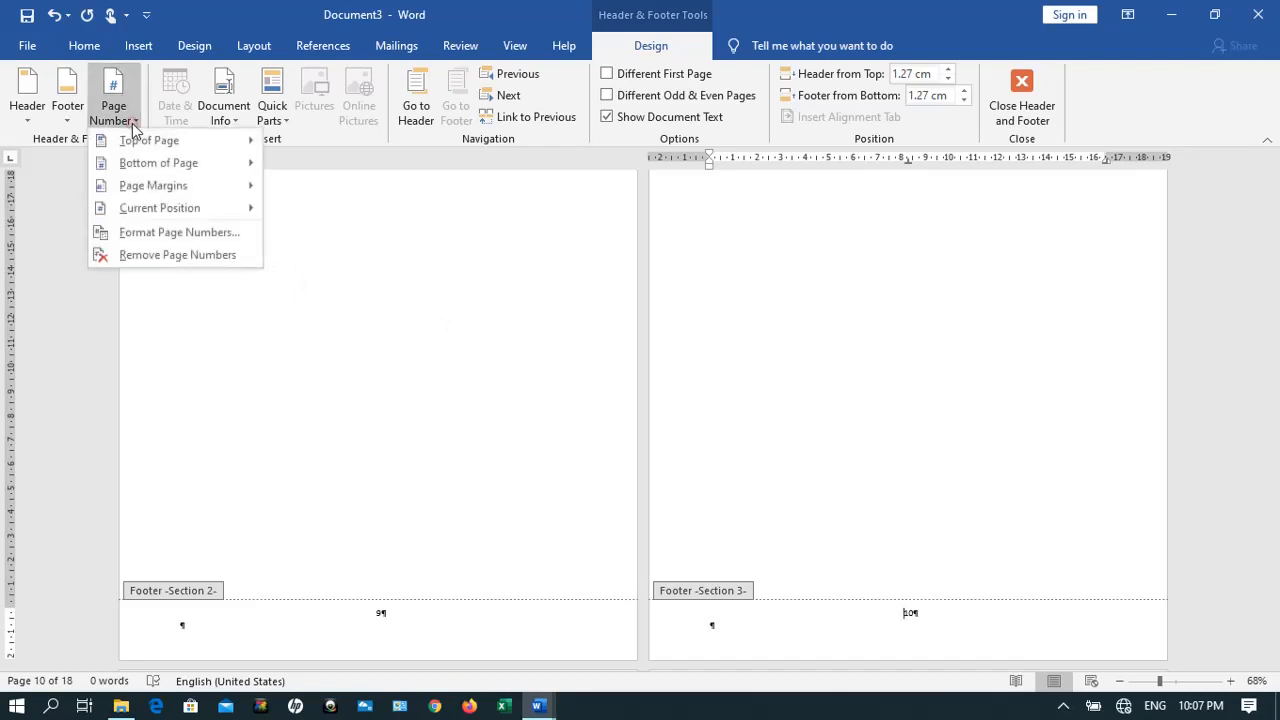
{"action": "left_click", "coordinate": [160, 233]}
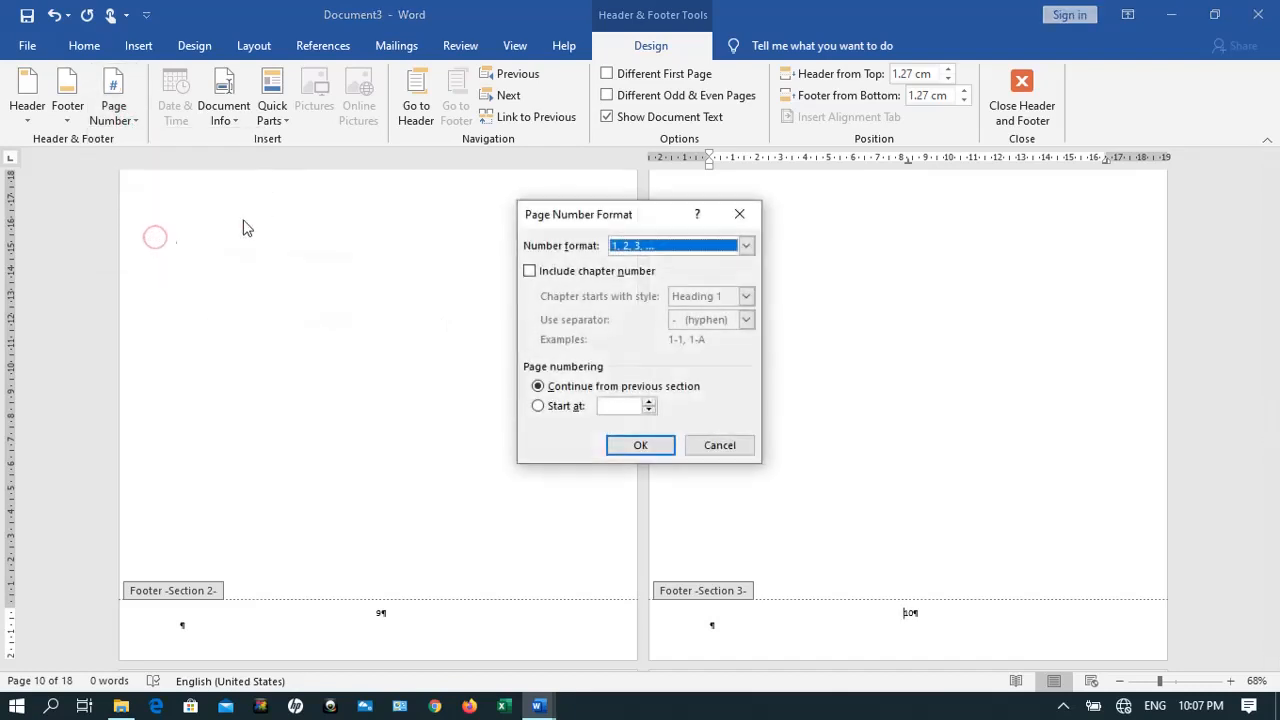
{"action": "left_click", "coordinate": [662, 248]}
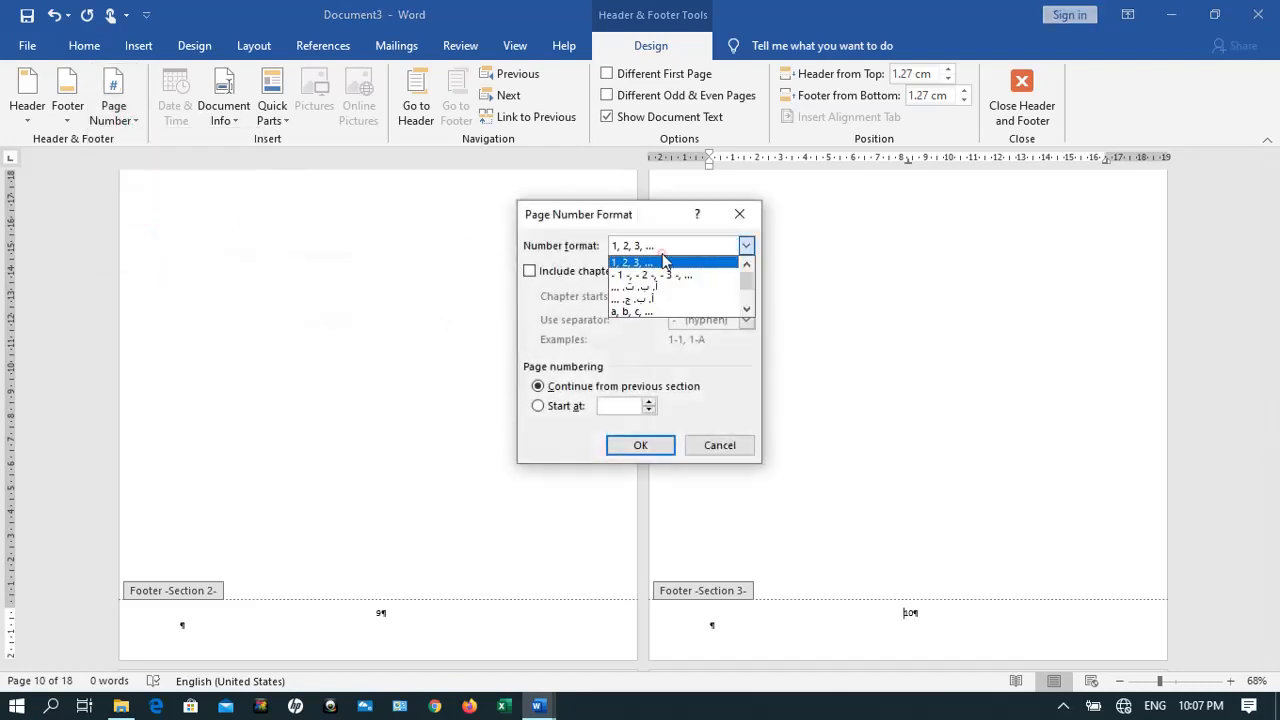
{"action": "left_click", "coordinate": [745, 309]}
{"action": "left_click", "coordinate": [745, 309]}
{"action": "left_click", "coordinate": [745, 309]}
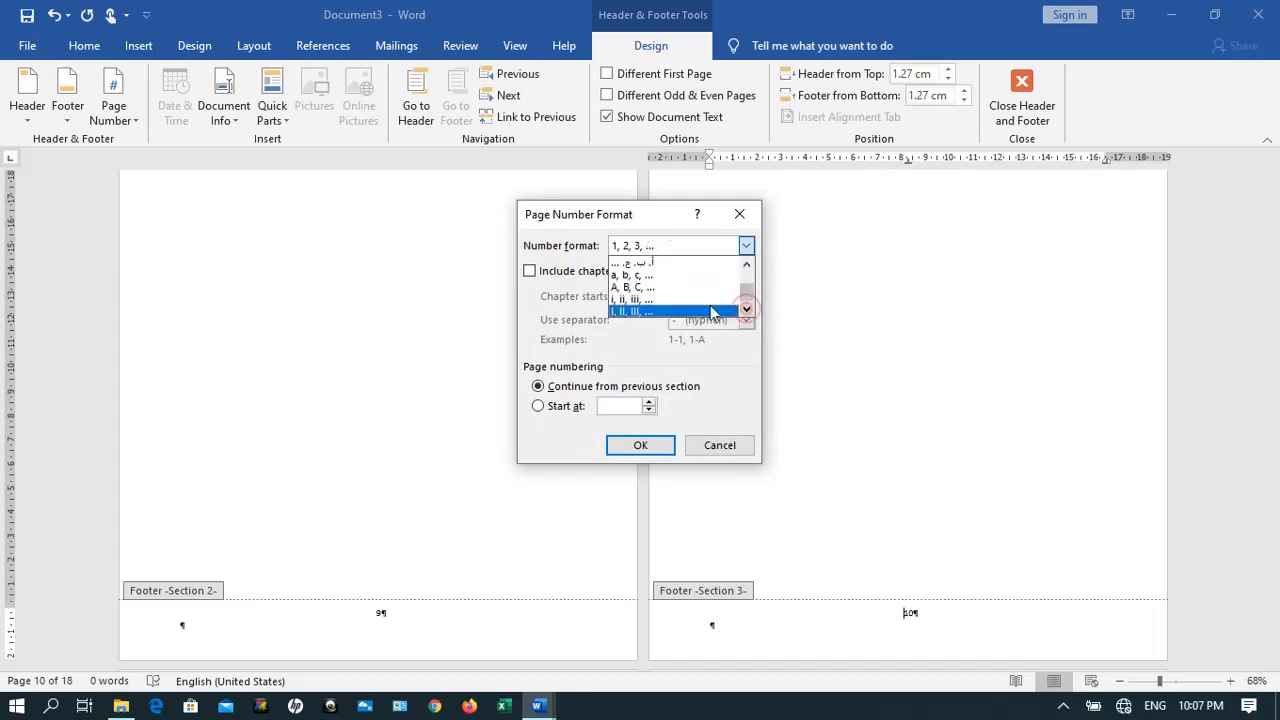
{"action": "left_click", "coordinate": [664, 300]}
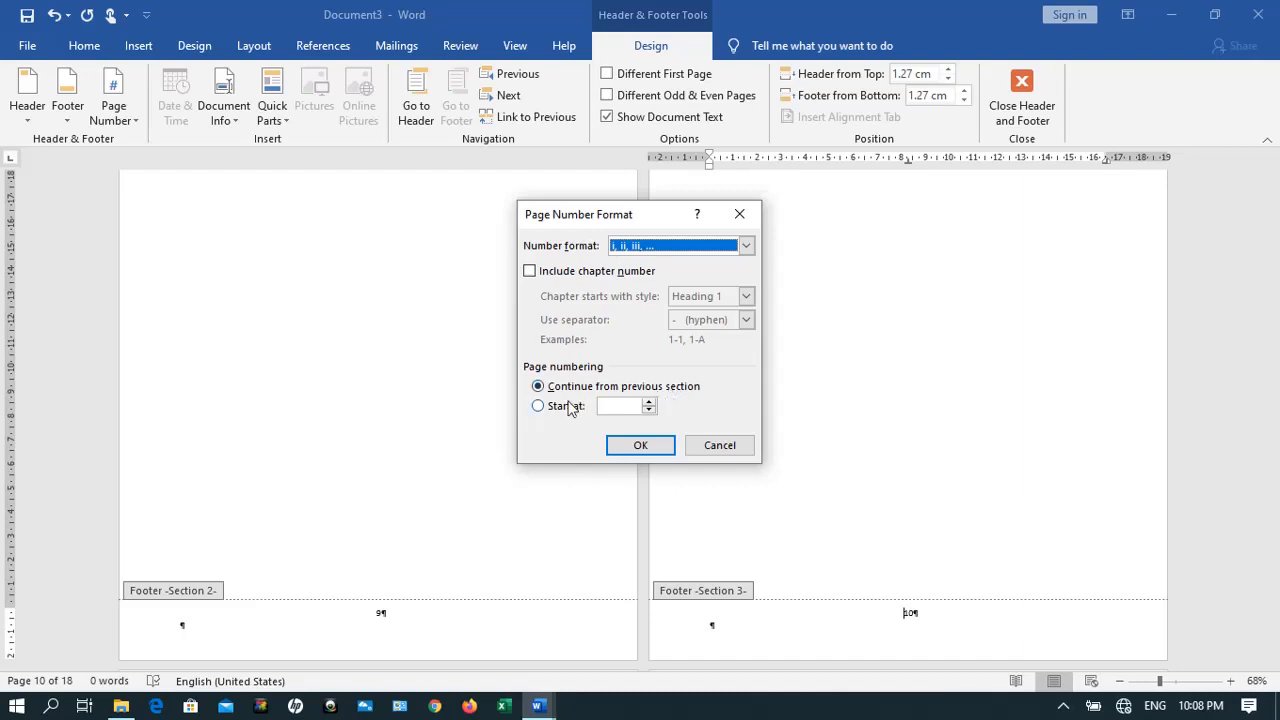
{"action": "left_click", "coordinate": [634, 446]}
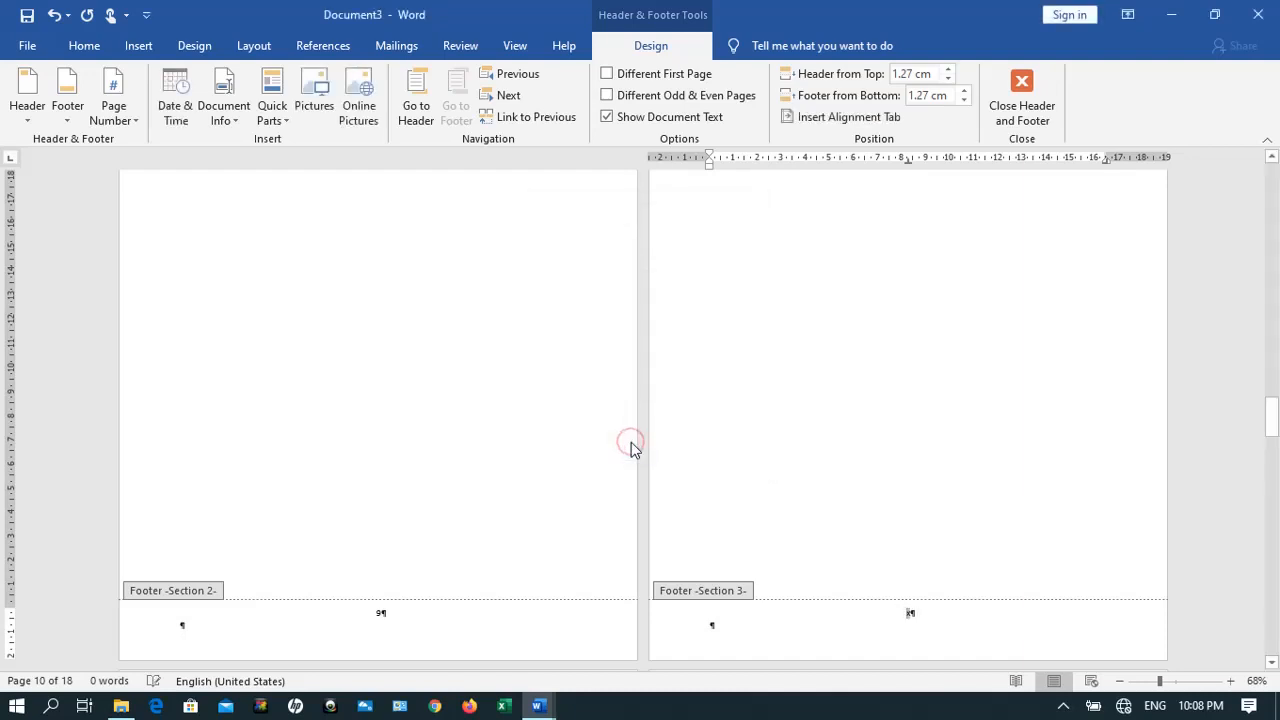
Check the section 3 footer numbers on pages 10 to 12, leave footer editing and close Document3 without saving
{"action": "scroll", "coordinate": [783, 558], "scroll_direction": "up", "scroll_amount": 6, "text": "ctrl"}
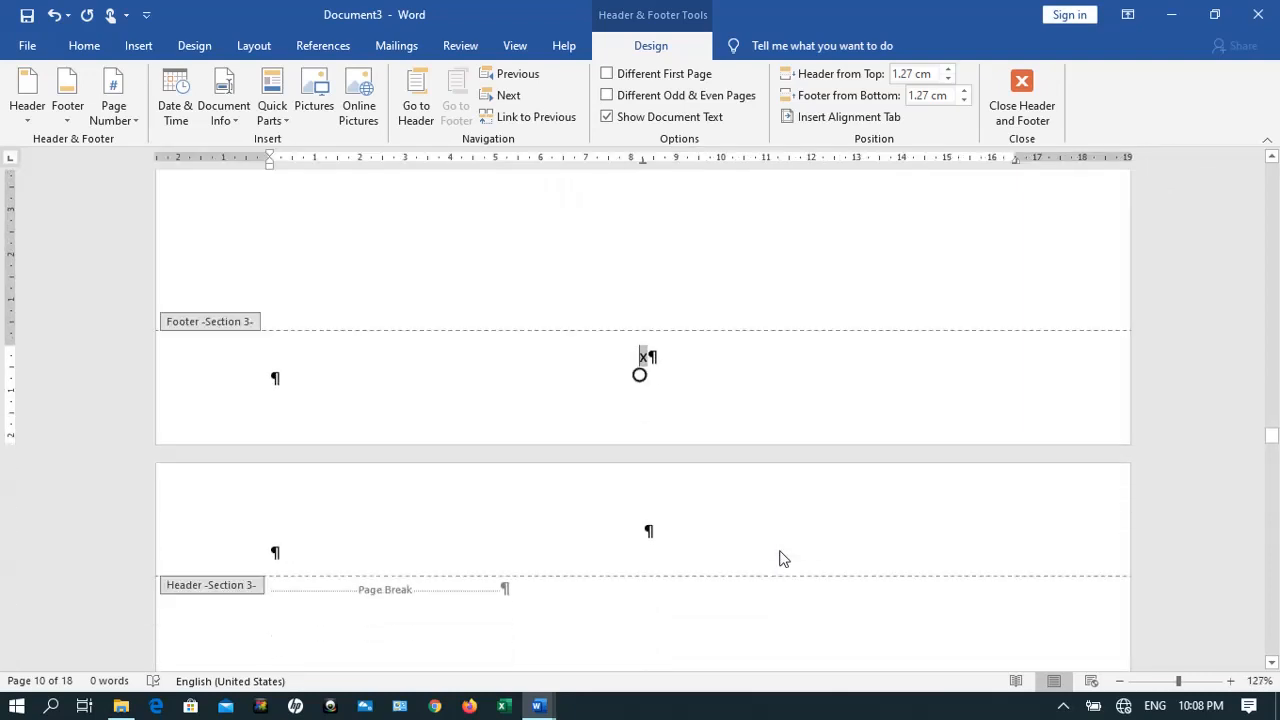
{"action": "scroll", "coordinate": [1061, 503], "scroll_direction": "down", "scroll_amount": 5}
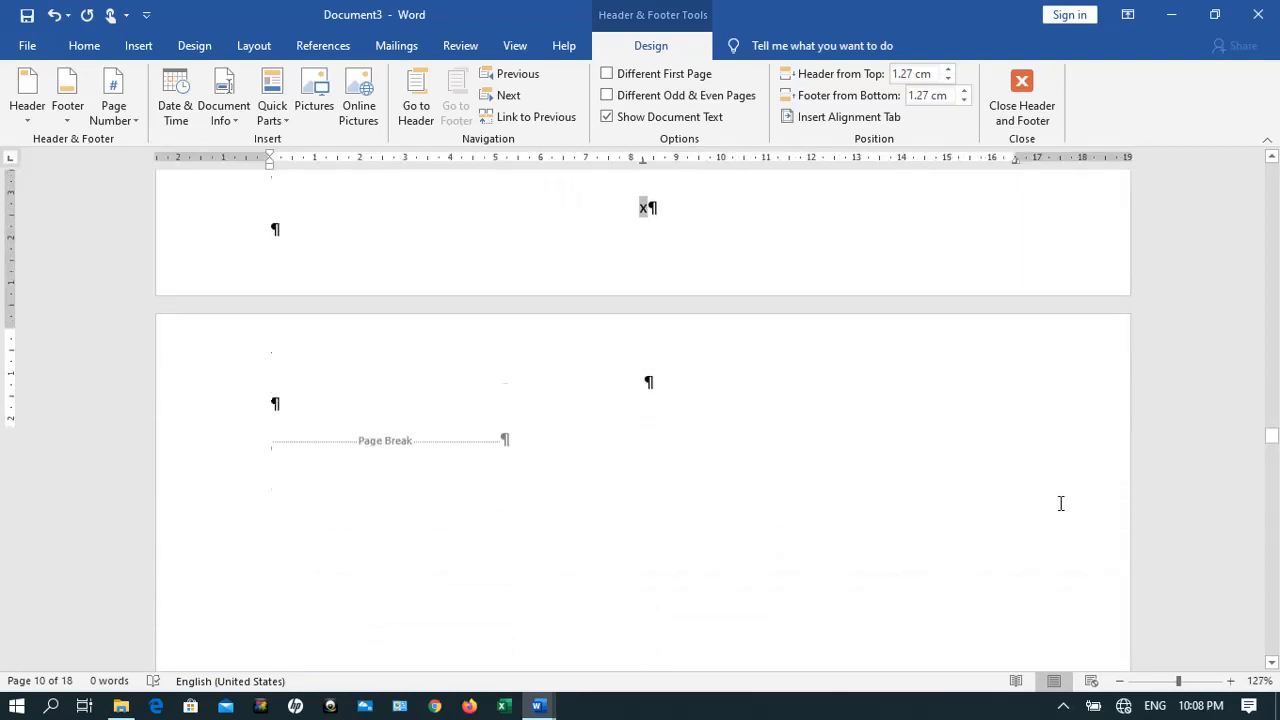
{"action": "scroll", "coordinate": [1061, 503], "scroll_direction": "down", "scroll_amount": 3}
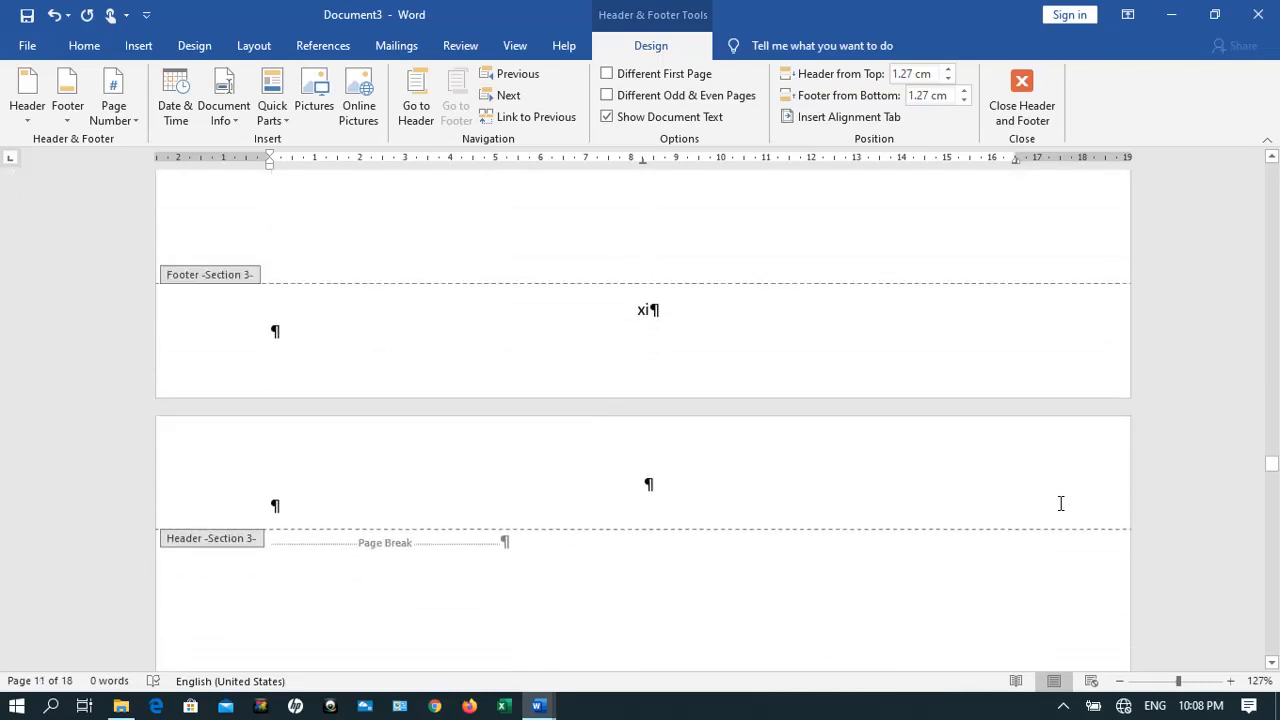
{"action": "scroll", "coordinate": [1061, 503], "scroll_direction": "down", "scroll_amount": 3}
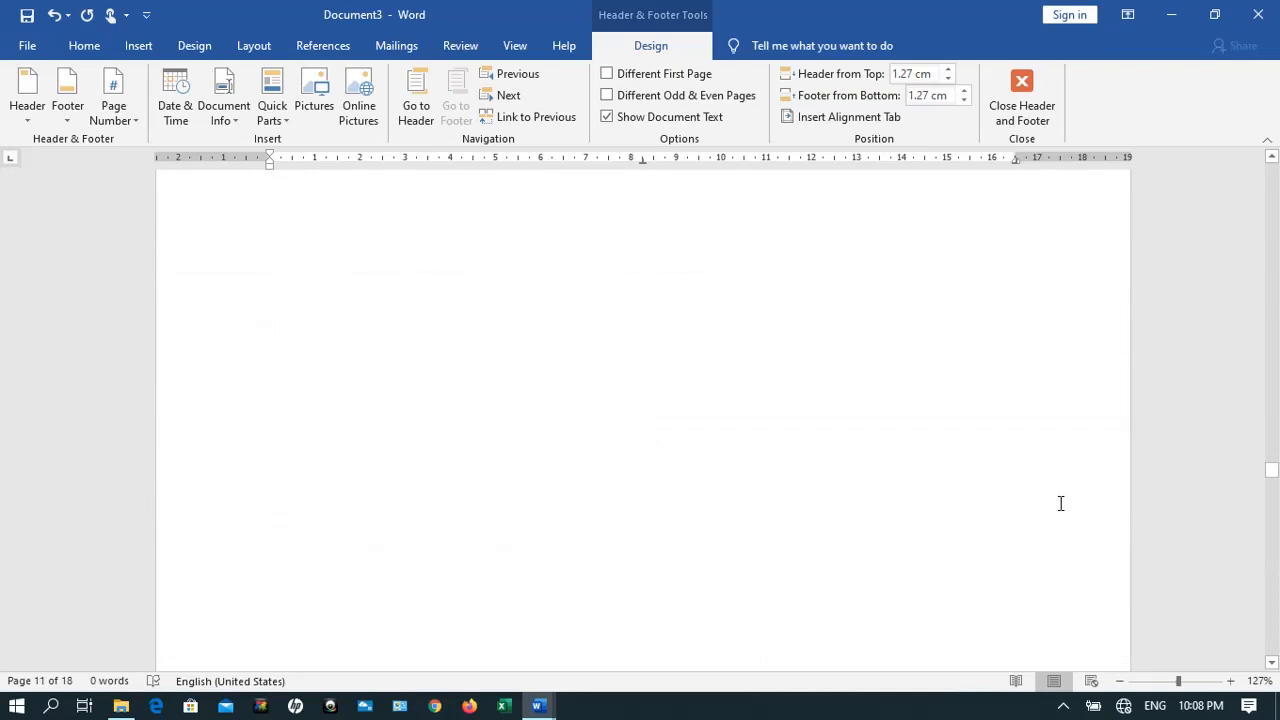
{"action": "scroll", "coordinate": [1061, 503], "scroll_direction": "down", "scroll_amount": 3}
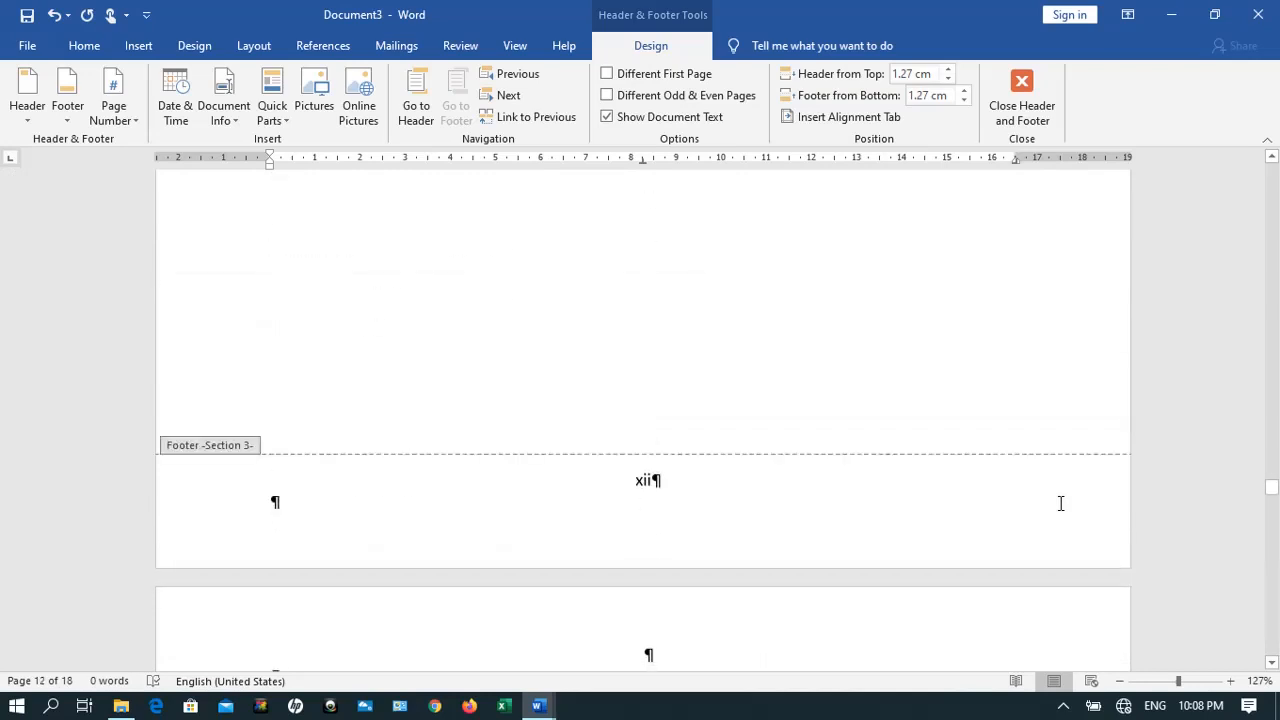
{"action": "double_click", "coordinate": [893, 355]}
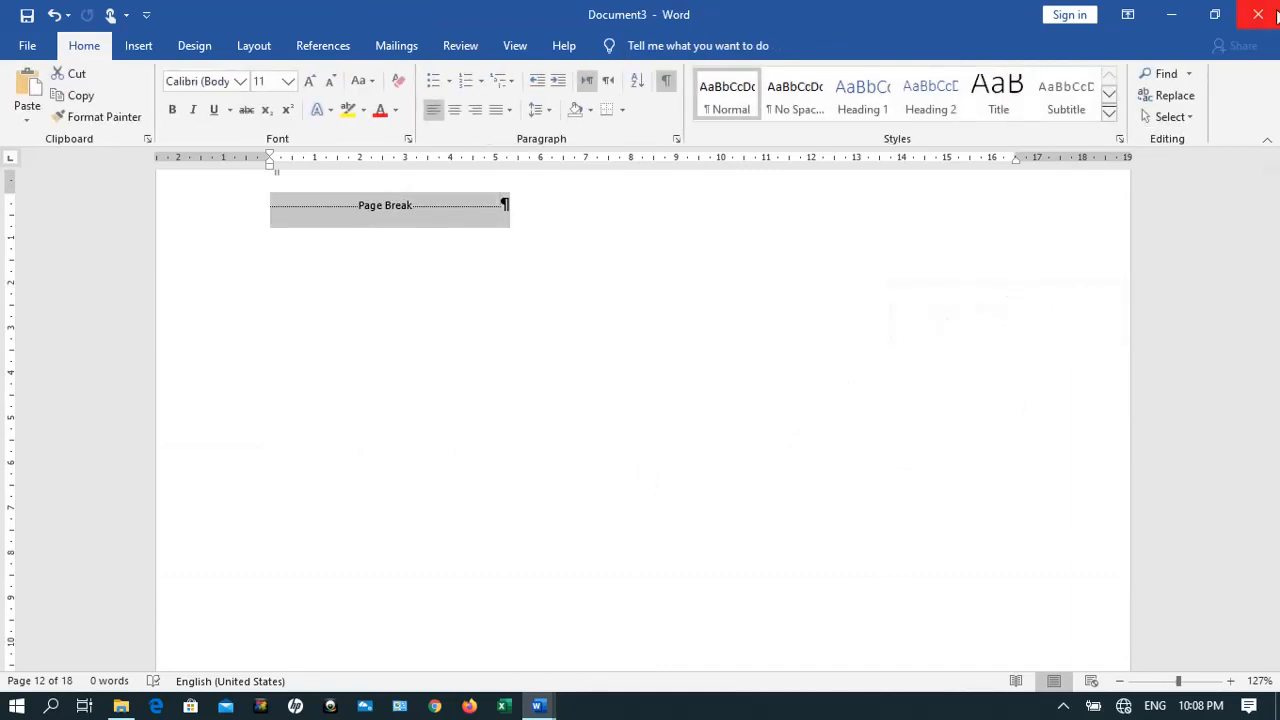
{"action": "left_click", "coordinate": [1276, 14]}
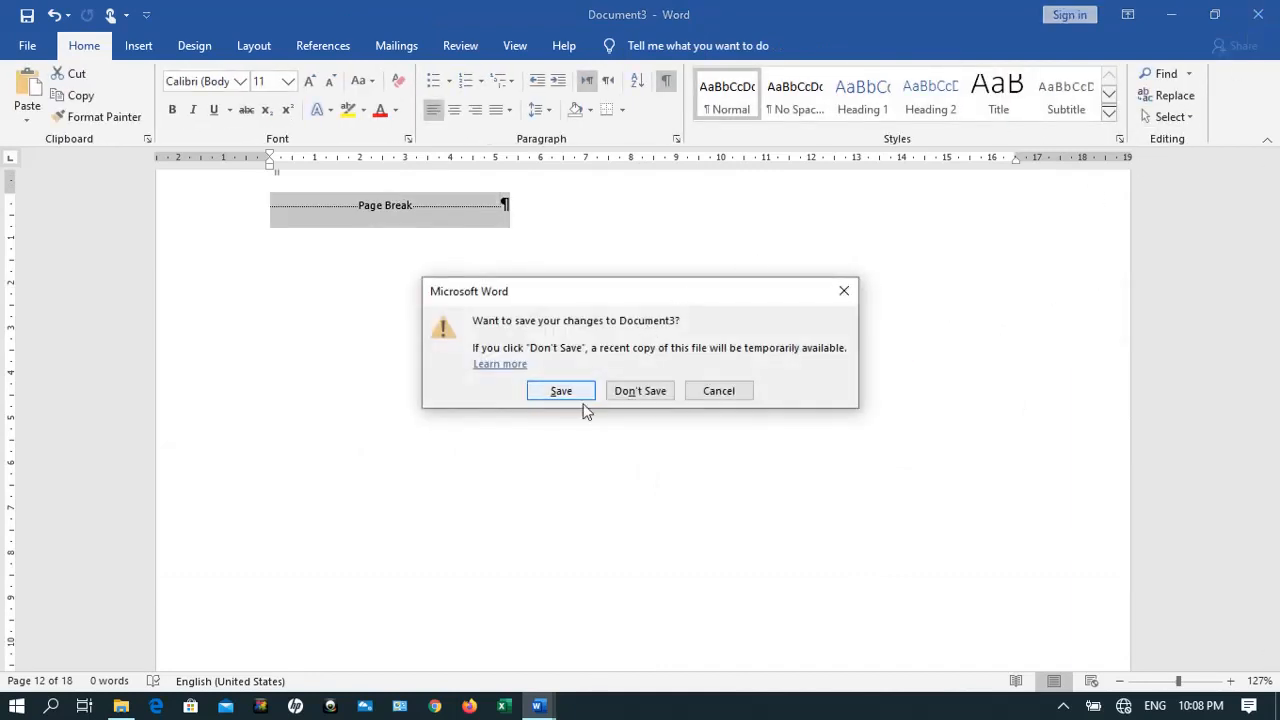
{"action": "left_click", "coordinate": [634, 393]}
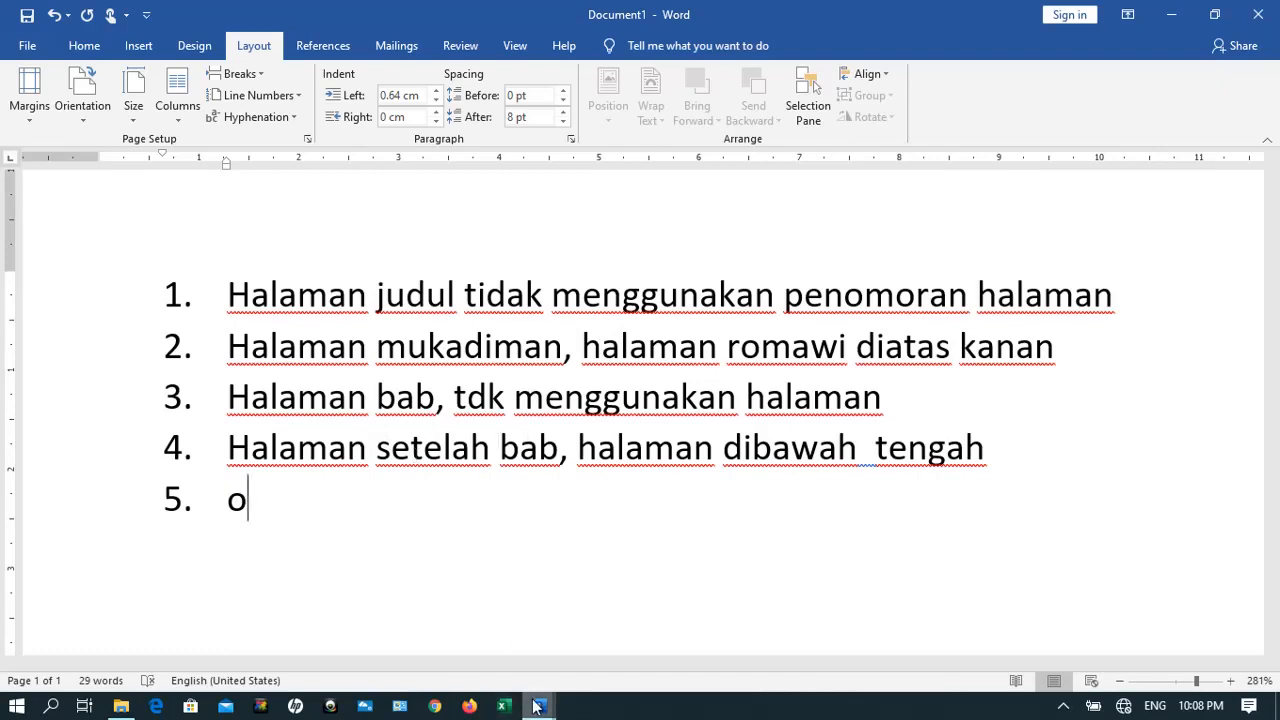
Switch to the RIROH_IbM Konveksi revisi document, show its pages side by side and place the cursor at the document's start
{"action": "mouse_move", "coordinate": [538, 705]}
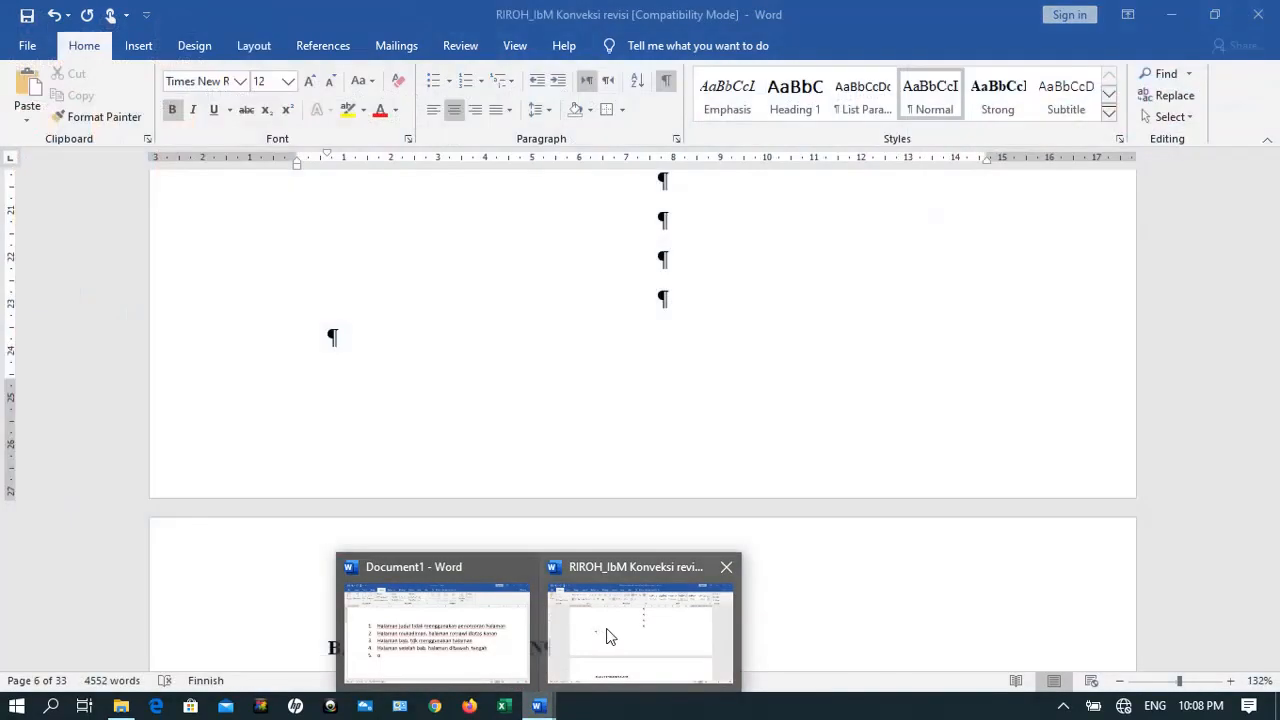
{"action": "left_click", "coordinate": [606, 634]}
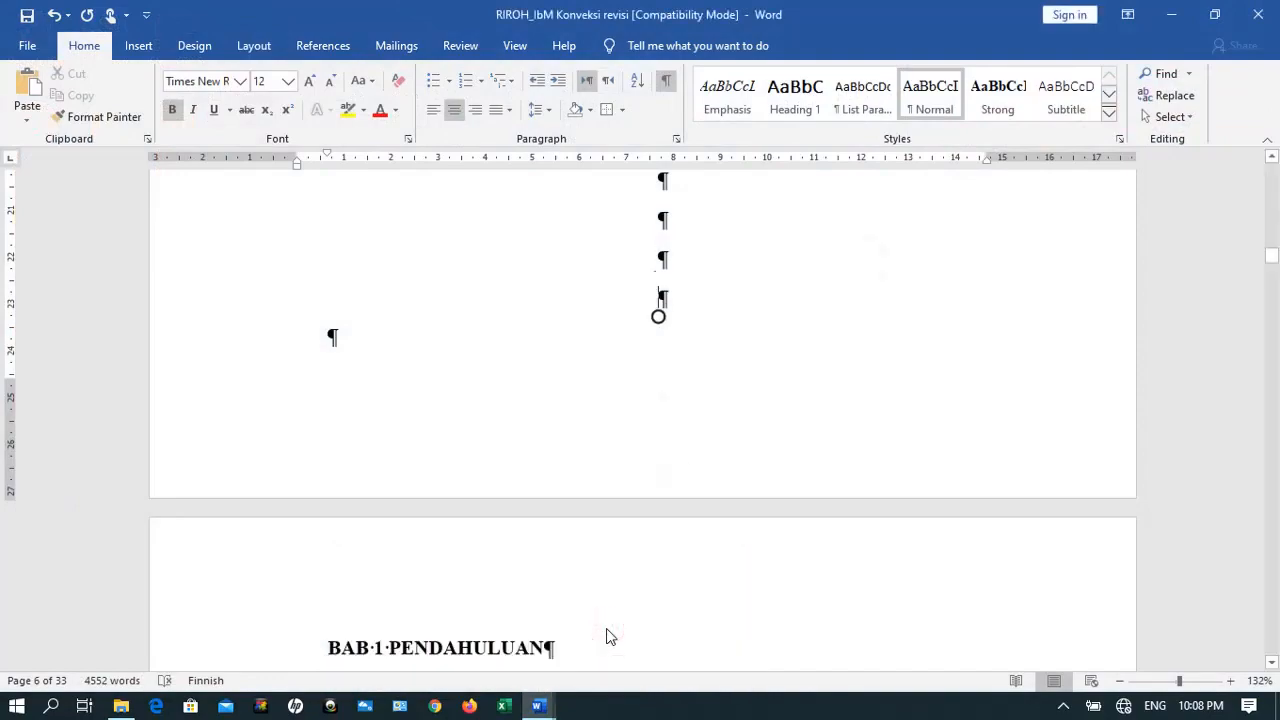
{"action": "scroll", "coordinate": [606, 634], "scroll_direction": "up", "scroll_amount": 5}
{"action": "scroll", "coordinate": [610, 636], "scroll_direction": "down", "scroll_amount": 8}
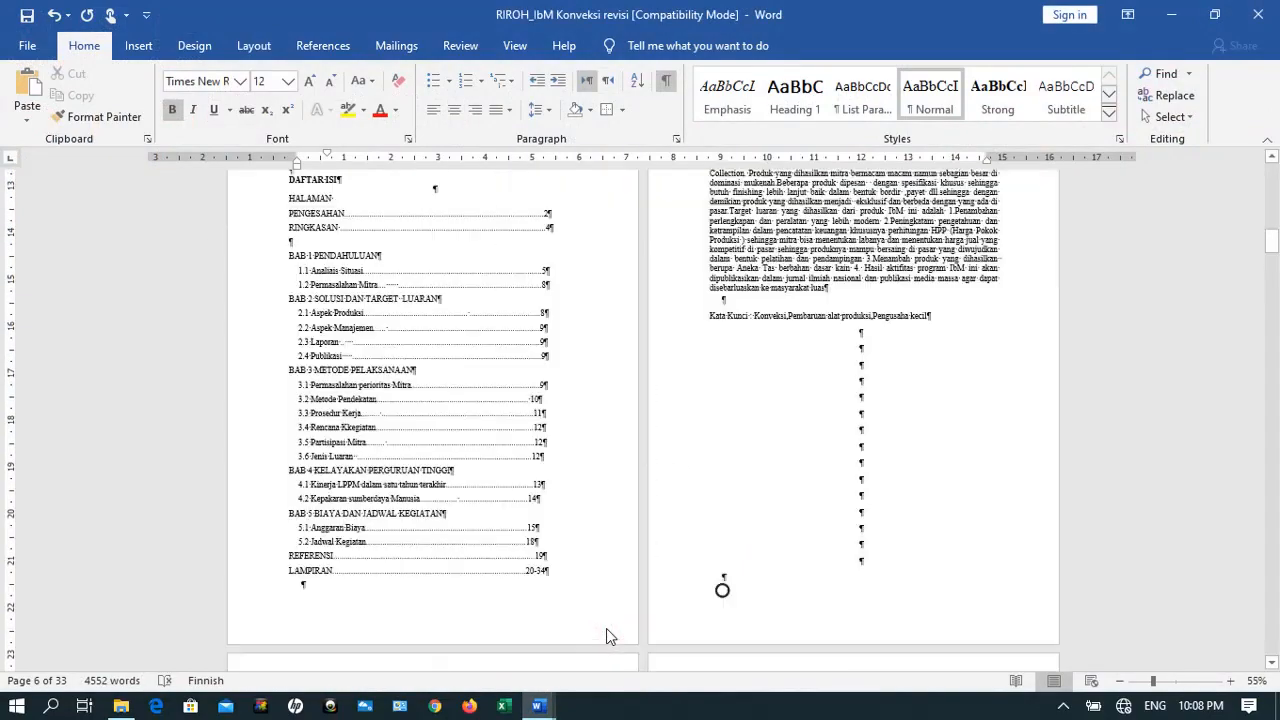
{"action": "scroll", "coordinate": [610, 636], "scroll_direction": "up", "scroll_amount": 8}
{"action": "scroll", "coordinate": [606, 636], "scroll_direction": "up", "scroll_amount": 1}
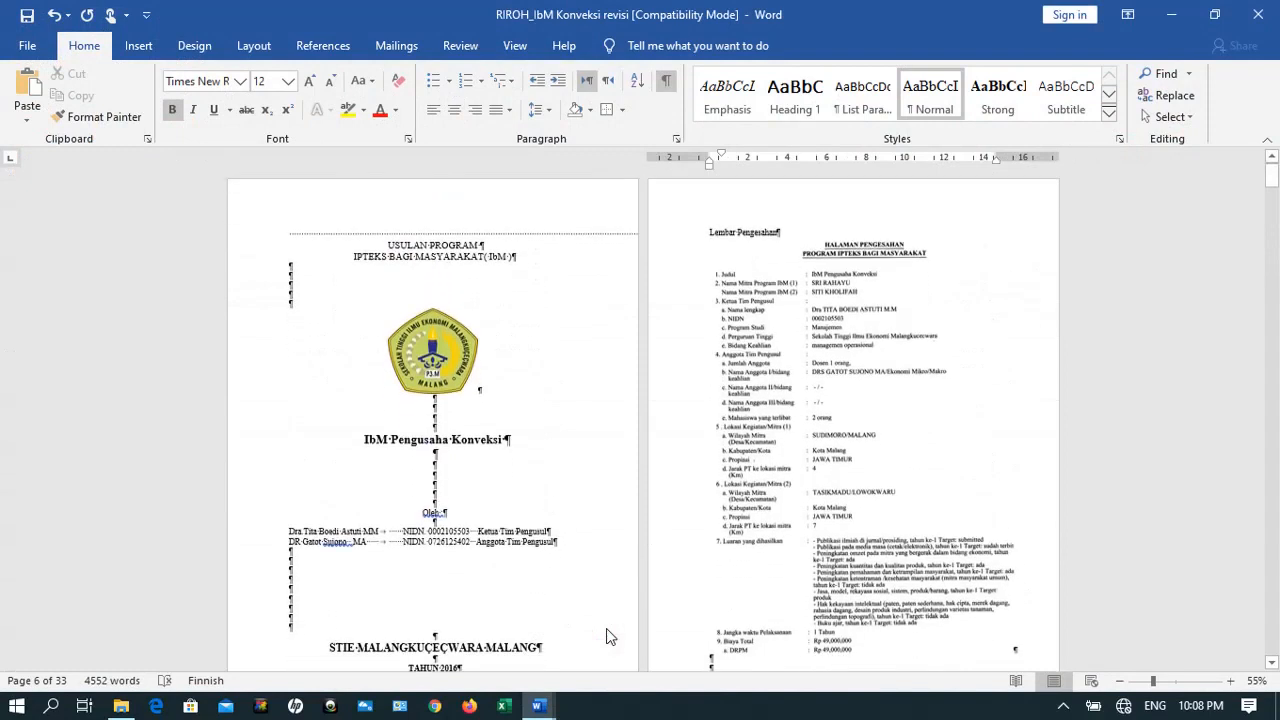
{"action": "key", "text": "ctrl+Home"}
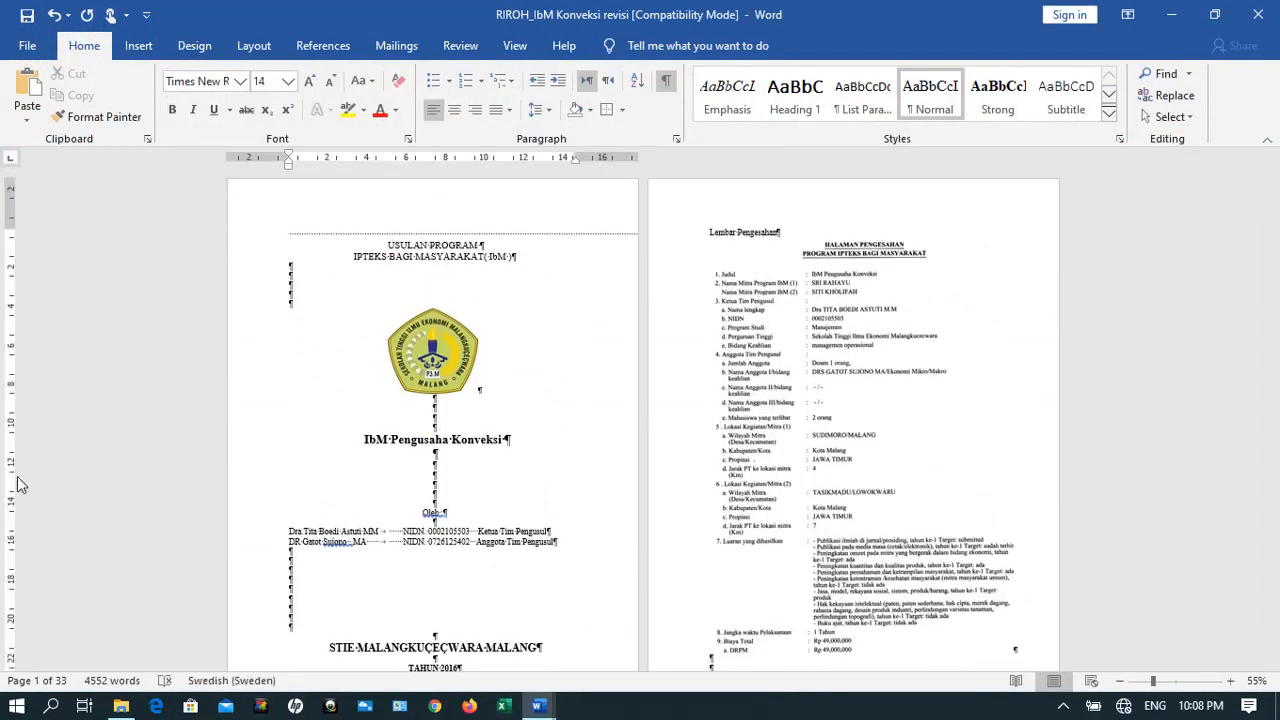
Open the title page's header for editing and examine the headers and footers of the first two pages
{"action": "double_click", "coordinate": [415, 200]}
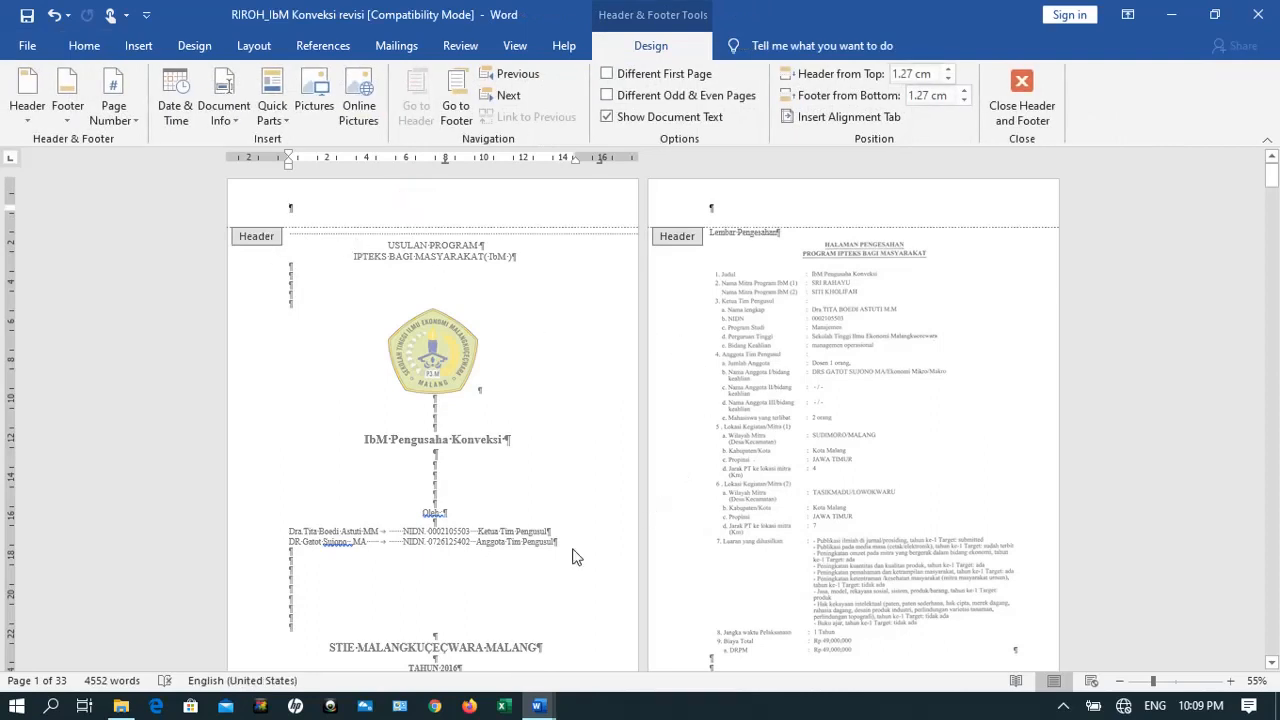
{"action": "scroll", "coordinate": [571, 576], "scroll_direction": "down", "scroll_amount": 3}
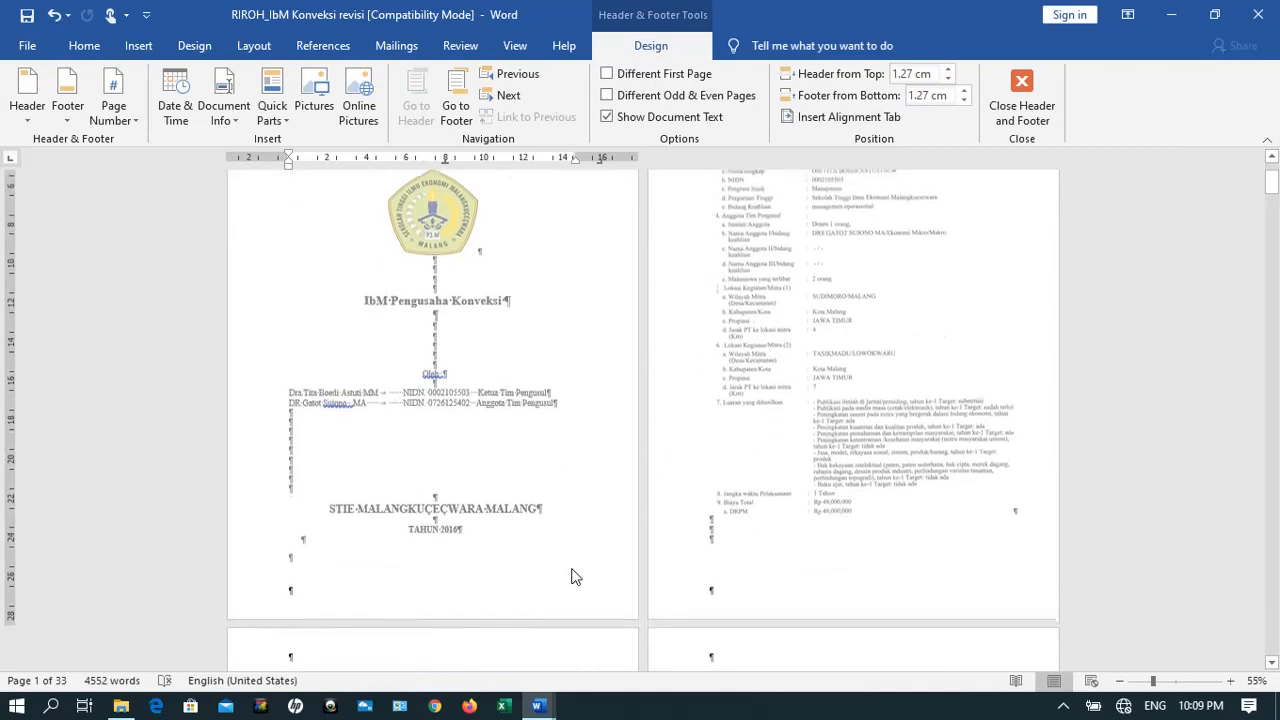
{"action": "scroll", "coordinate": [571, 576], "scroll_direction": "up", "scroll_amount": 2}
{"action": "scroll", "coordinate": [571, 576], "scroll_direction": "up", "scroll_amount": 2}
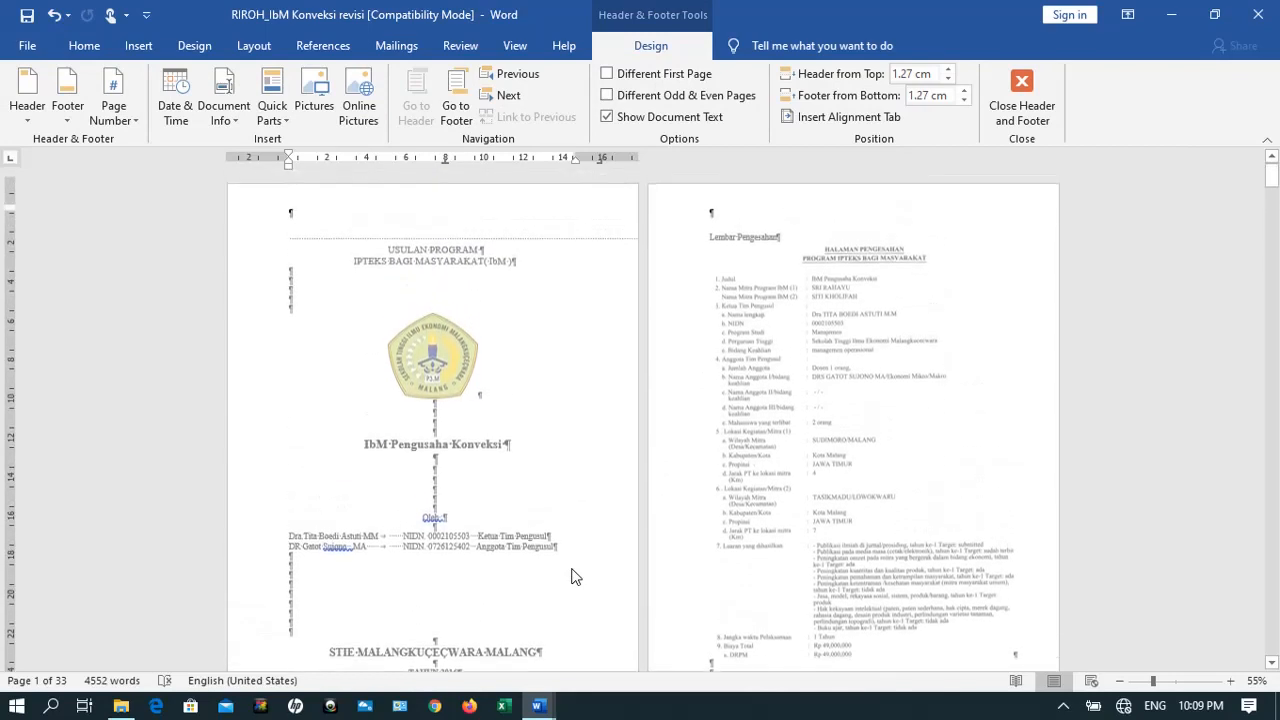
{"action": "scroll", "coordinate": [571, 576], "scroll_direction": "down", "scroll_amount": 3}
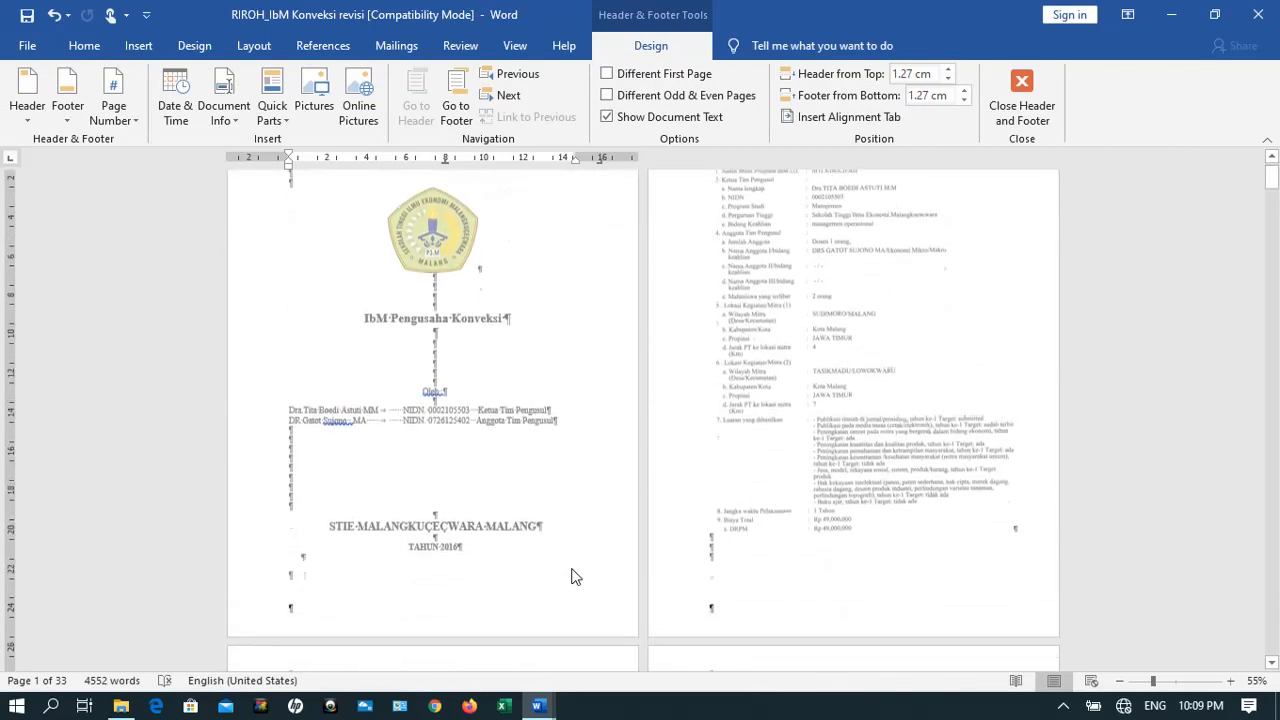
{"action": "scroll", "coordinate": [571, 576], "scroll_direction": "up", "scroll_amount": 3}
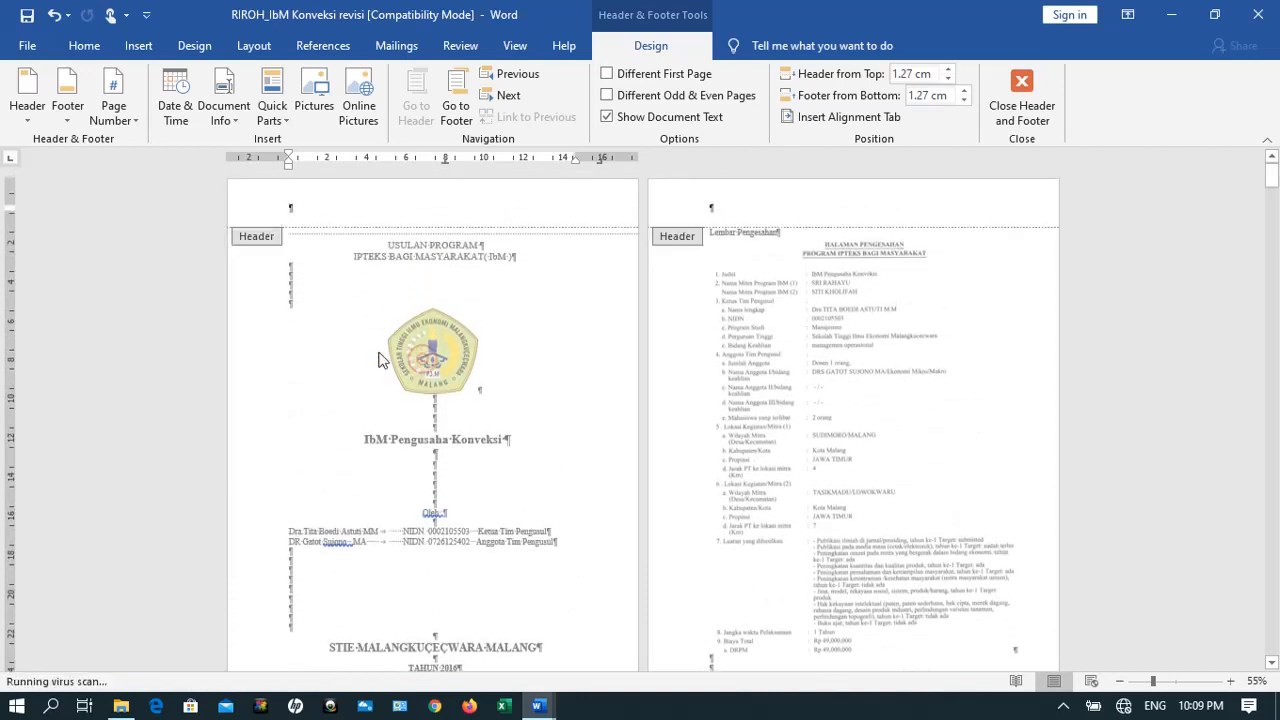
Leave header editing and return to the body text of the title page
{"action": "double_click", "coordinate": [390, 250]}
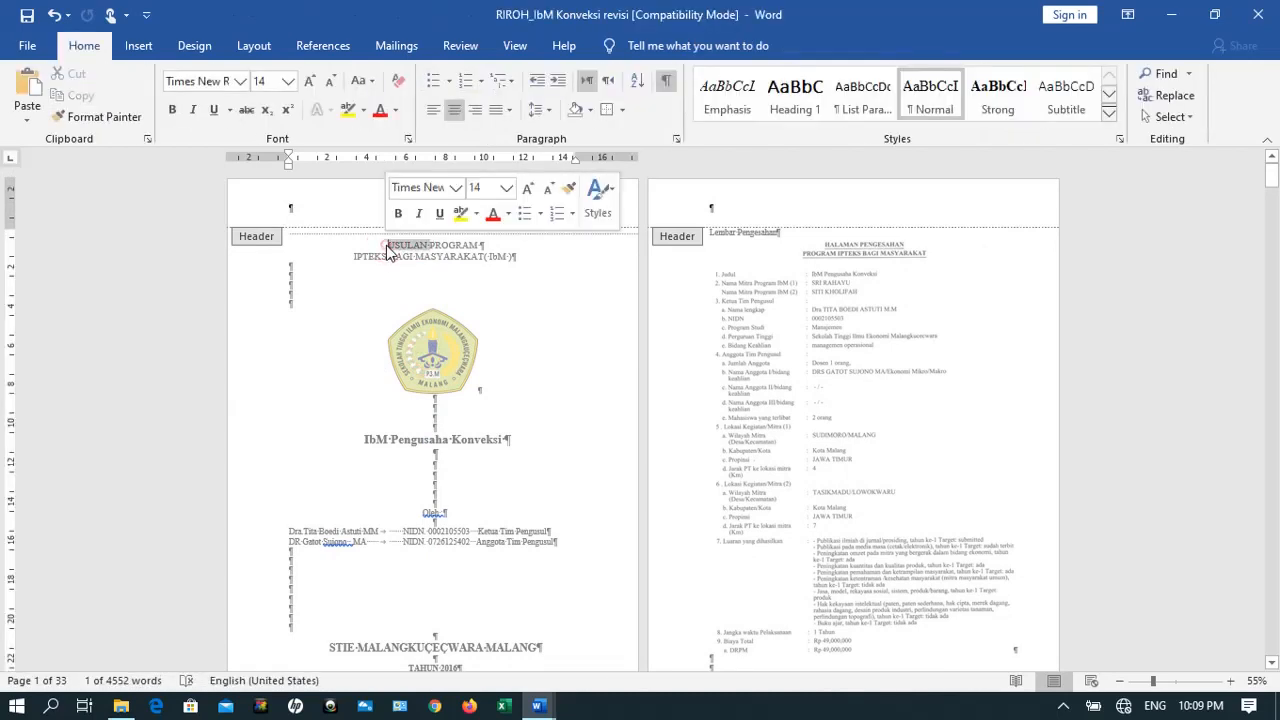
{"action": "left_click", "coordinate": [389, 248]}
{"action": "left_click", "coordinate": [530, 286]}
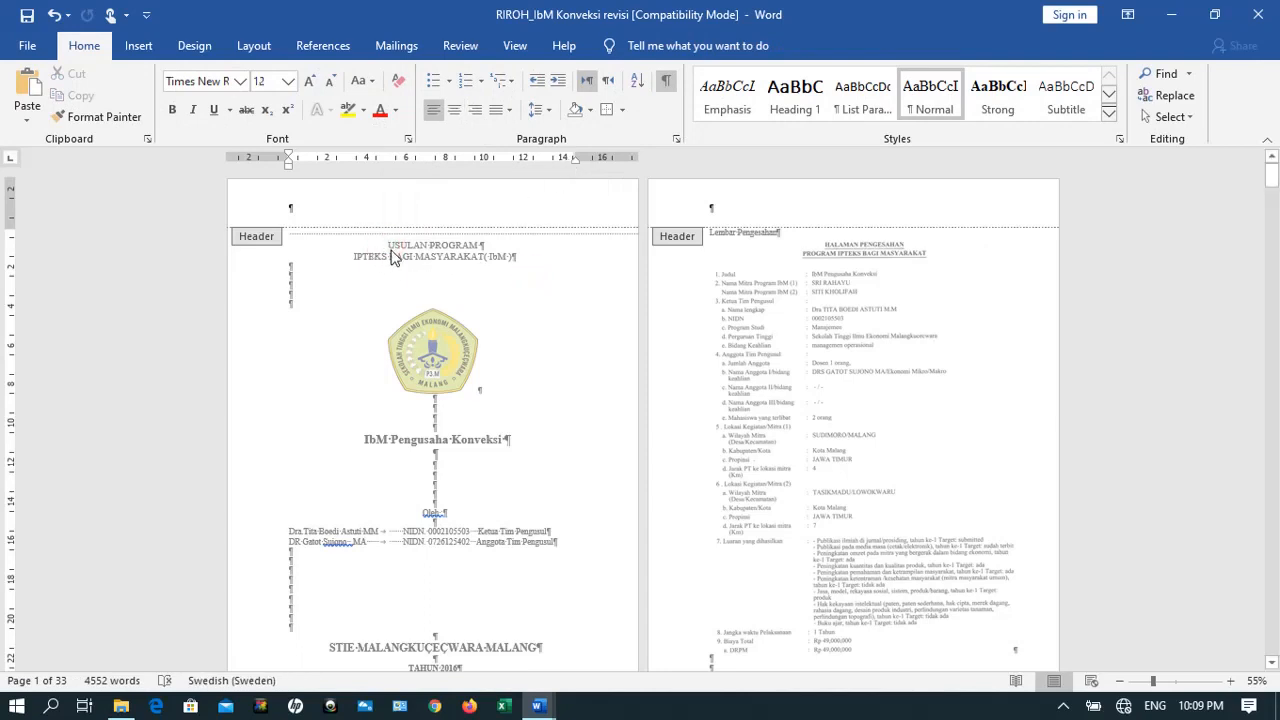
{"action": "left_click", "coordinate": [849, 334]}
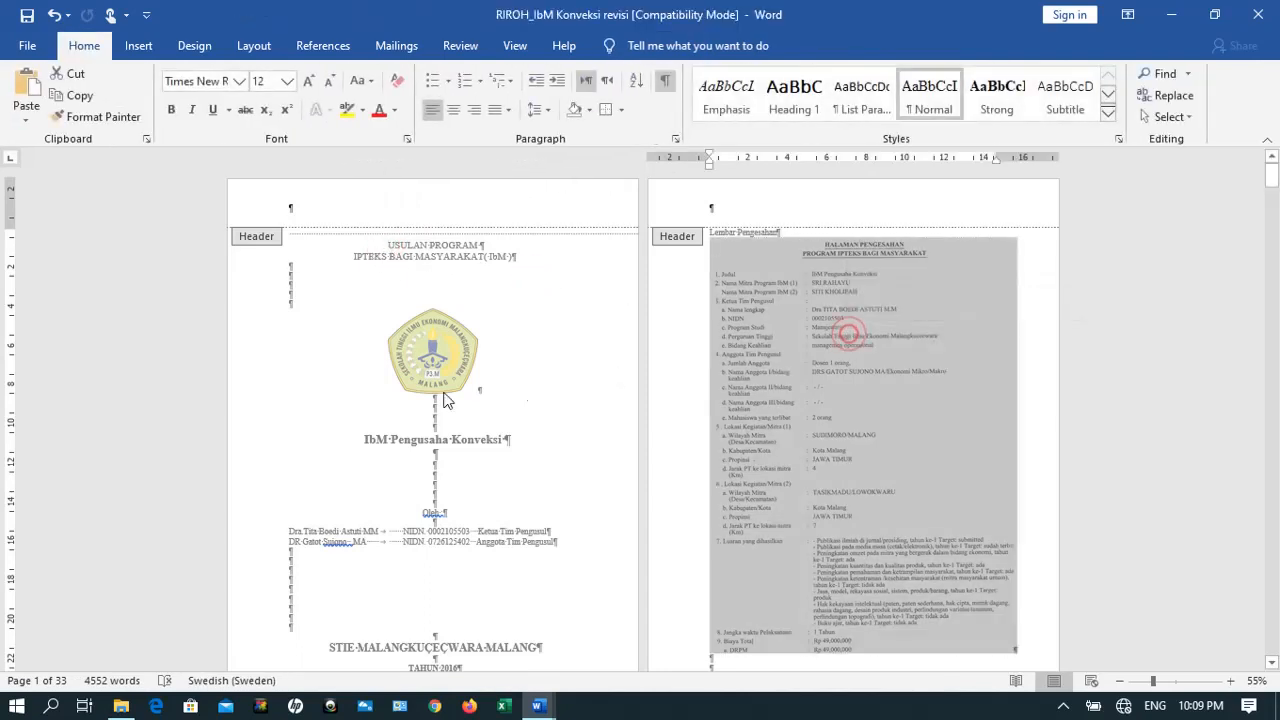
{"action": "left_click", "coordinate": [281, 367]}
{"action": "double_click", "coordinate": [330, 533]}
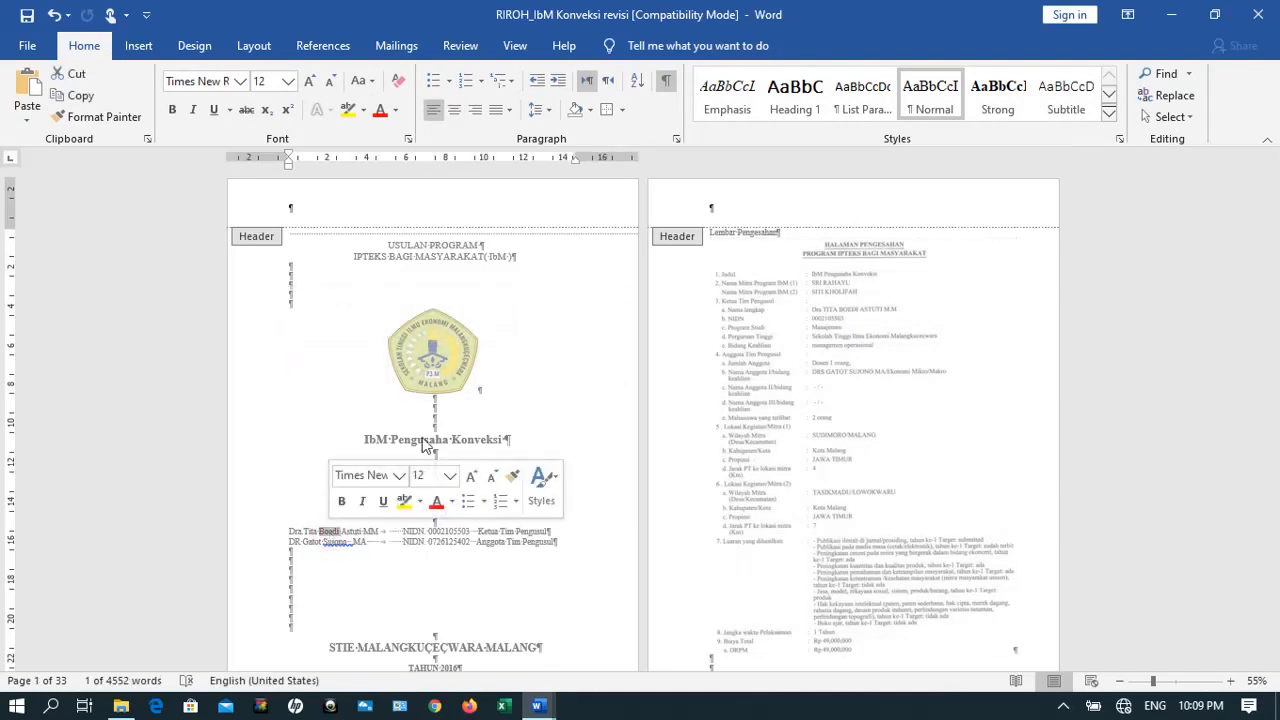
Examine the title page from its header down to its footer, alongside the approval page
{"action": "scroll", "coordinate": [424, 445], "scroll_direction": "down", "scroll_amount": 3}
{"action": "scroll", "coordinate": [422, 438], "scroll_direction": "down", "scroll_amount": 1}
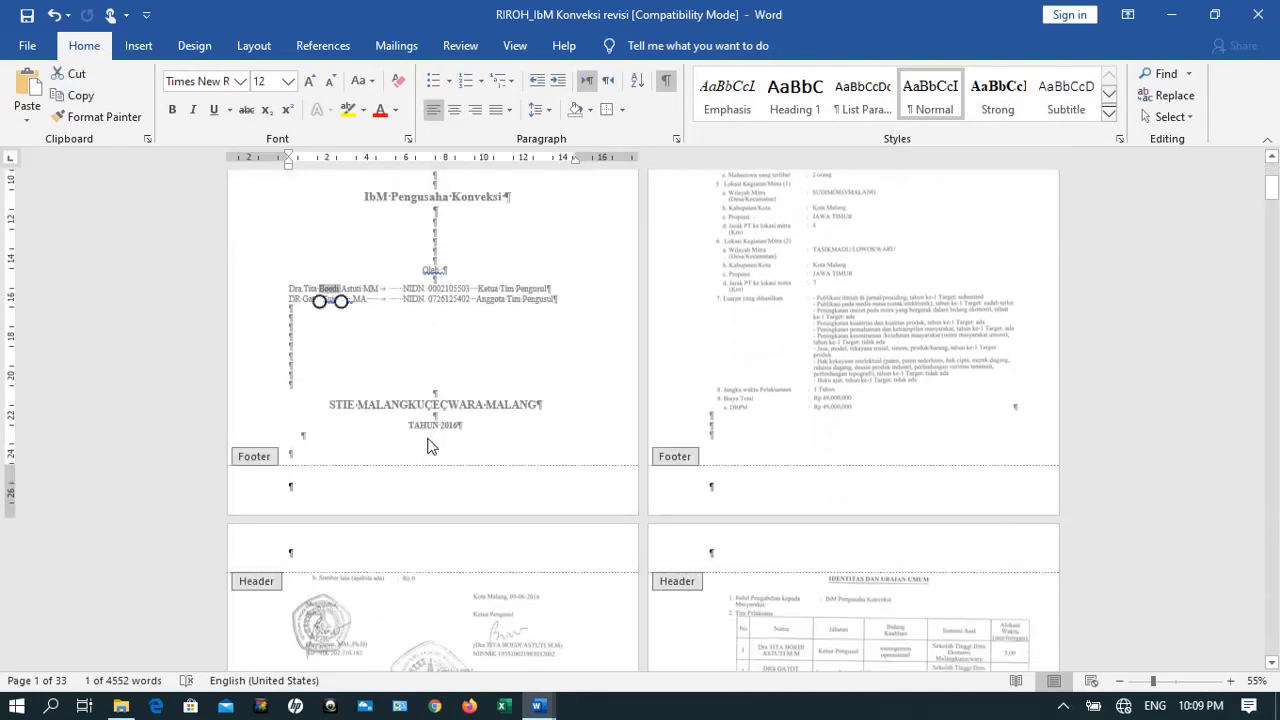
{"action": "double_click", "coordinate": [411, 288]}
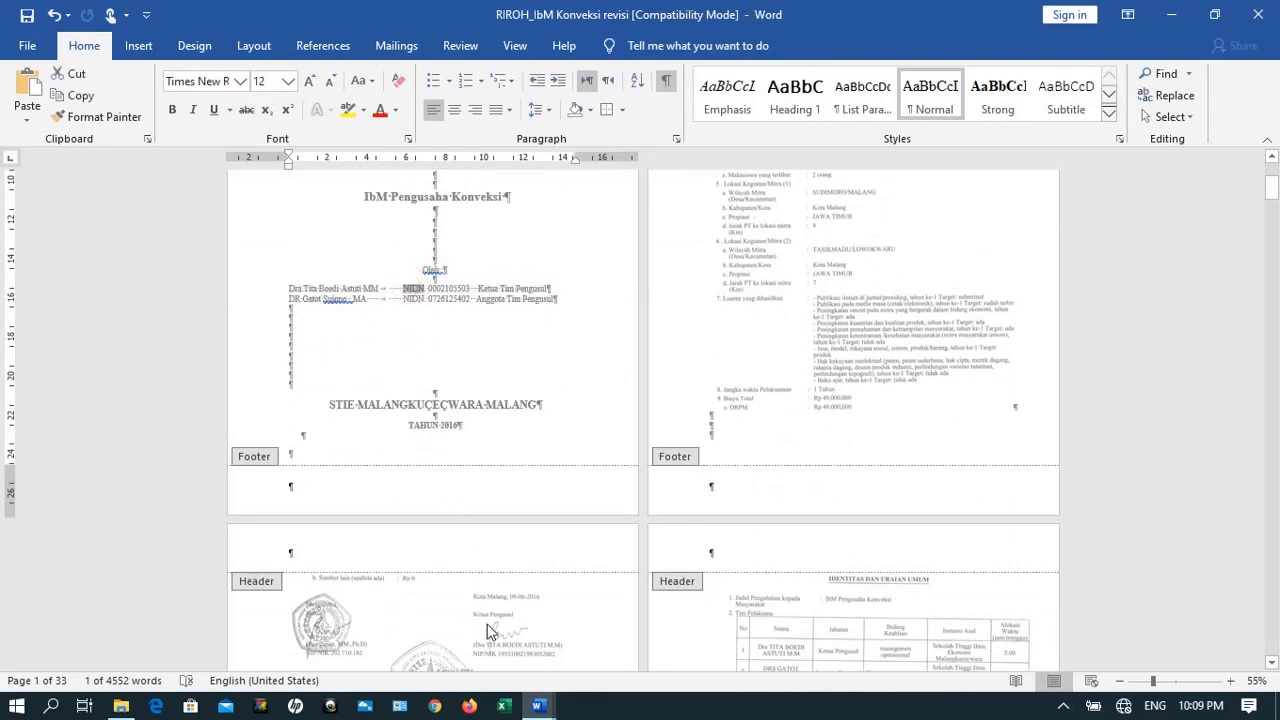
{"action": "left_click", "coordinate": [548, 387]}
{"action": "left_click", "coordinate": [511, 403]}
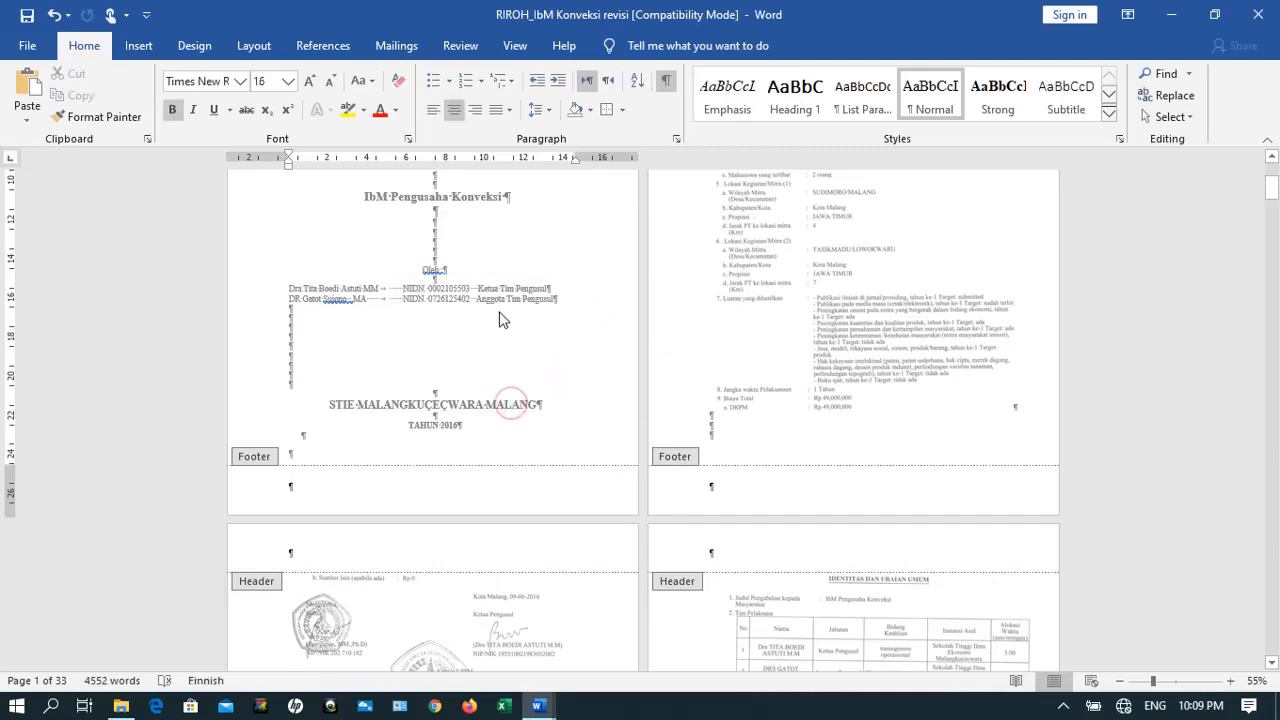
{"action": "scroll", "coordinate": [500, 311], "scroll_direction": "up", "scroll_amount": 5}
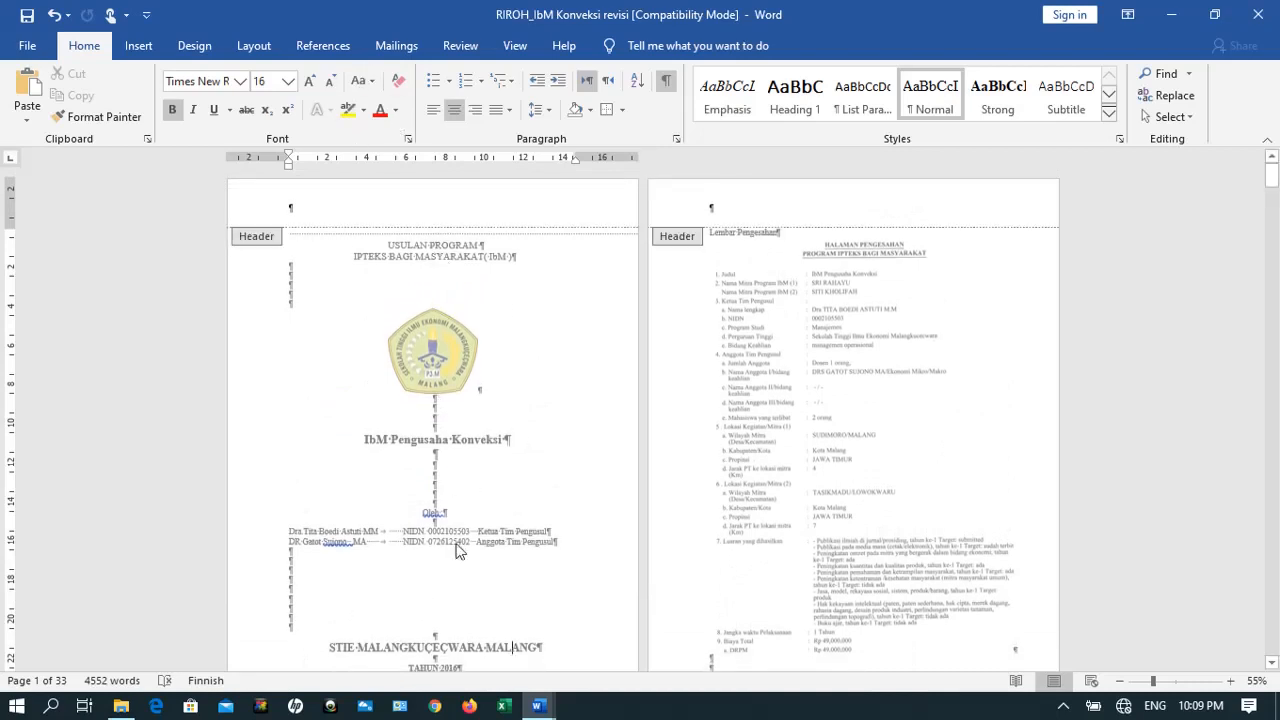
{"action": "left_click", "coordinate": [538, 708]}
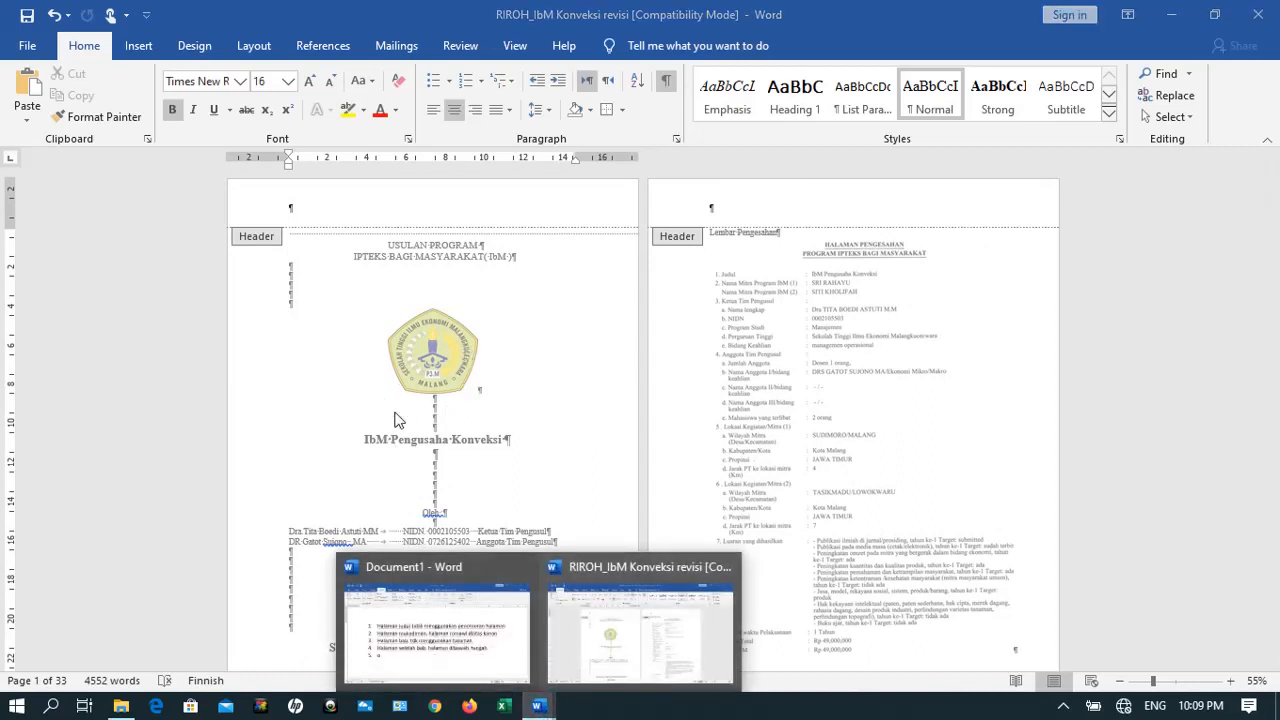
{"action": "left_click", "coordinate": [377, 421]}
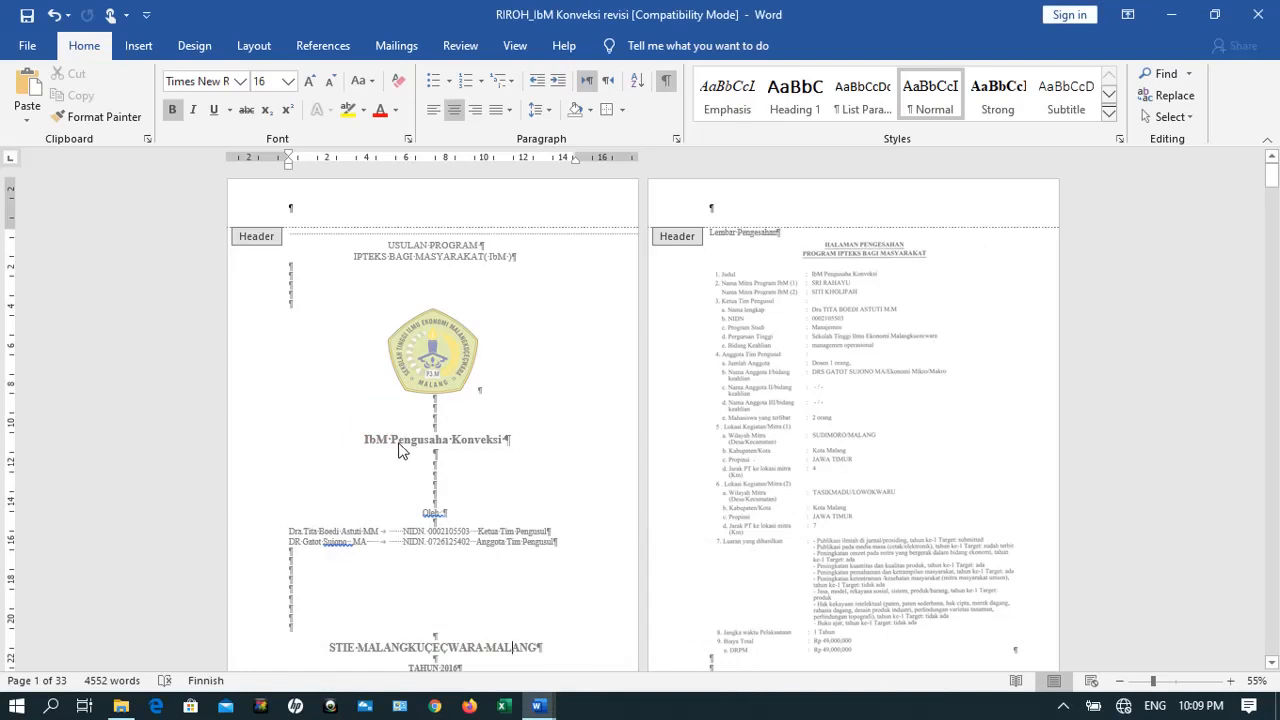
Close the header and footer view and return to the body text of the title page
{"action": "double_click", "coordinate": [398, 438]}
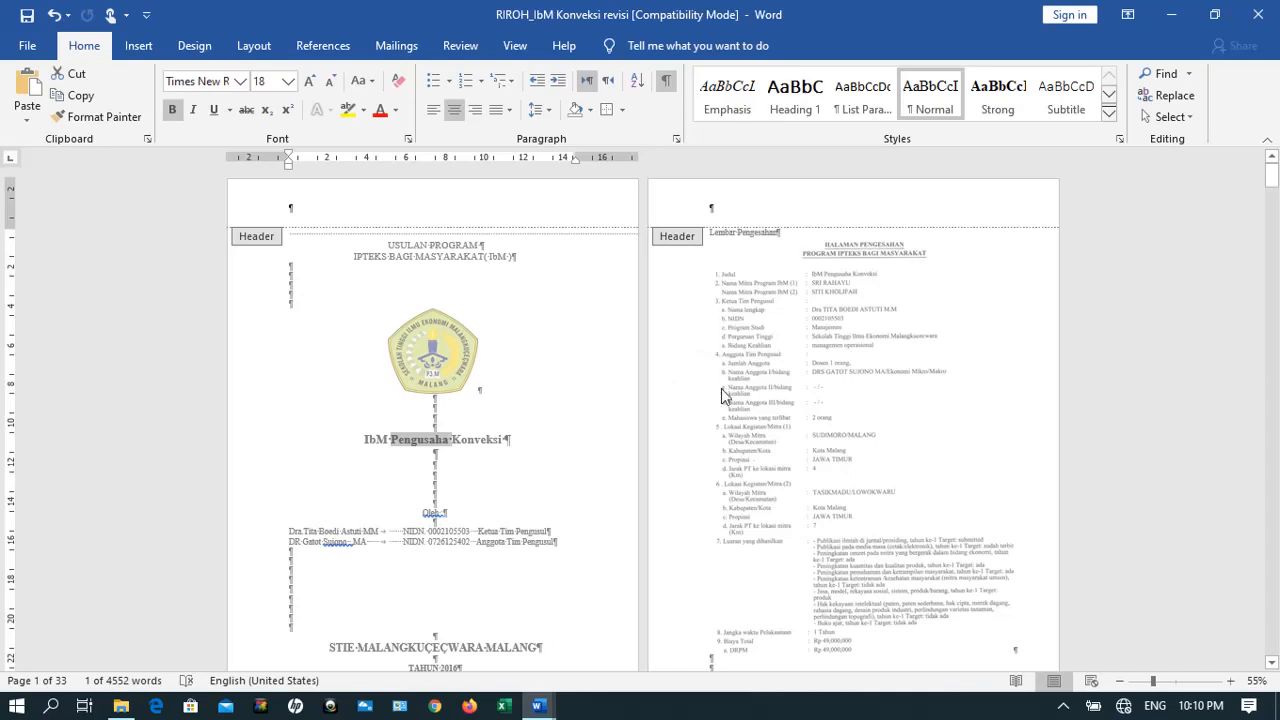
{"action": "left_click", "coordinate": [698, 348]}
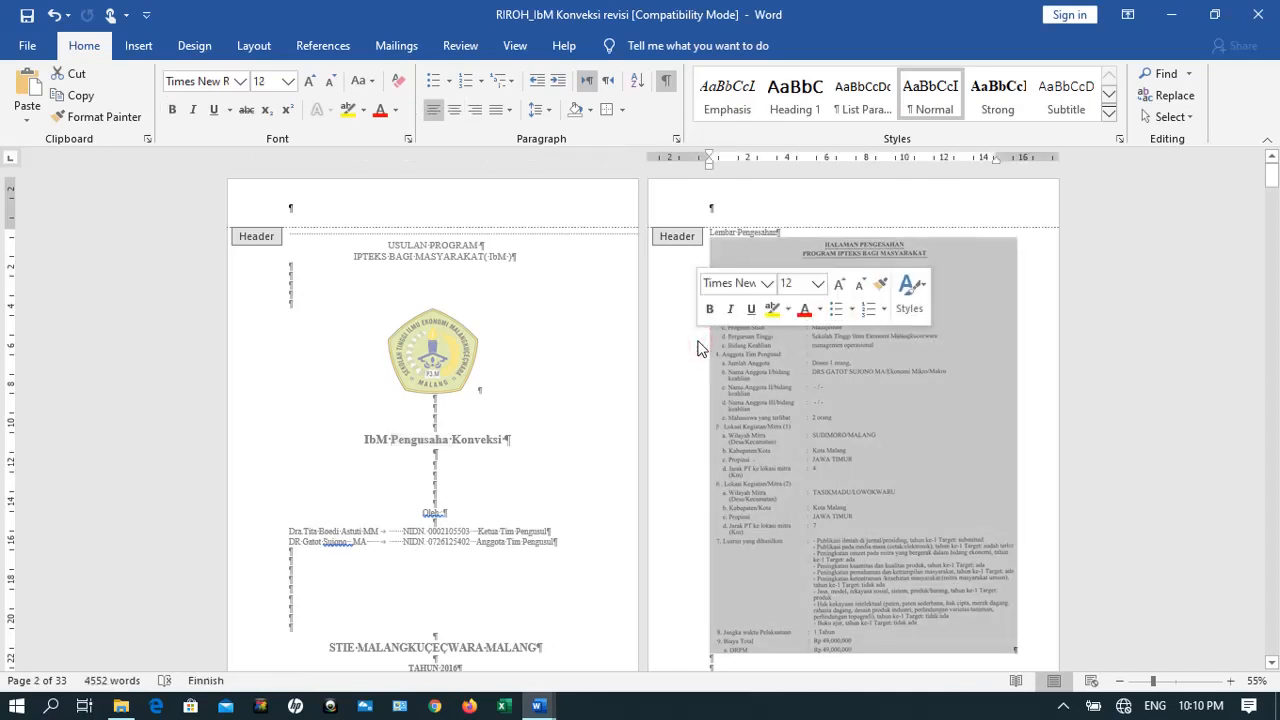
{"action": "double_click", "coordinate": [698, 348]}
{"action": "scroll", "coordinate": [698, 348], "scroll_direction": "down", "scroll_amount": 2}
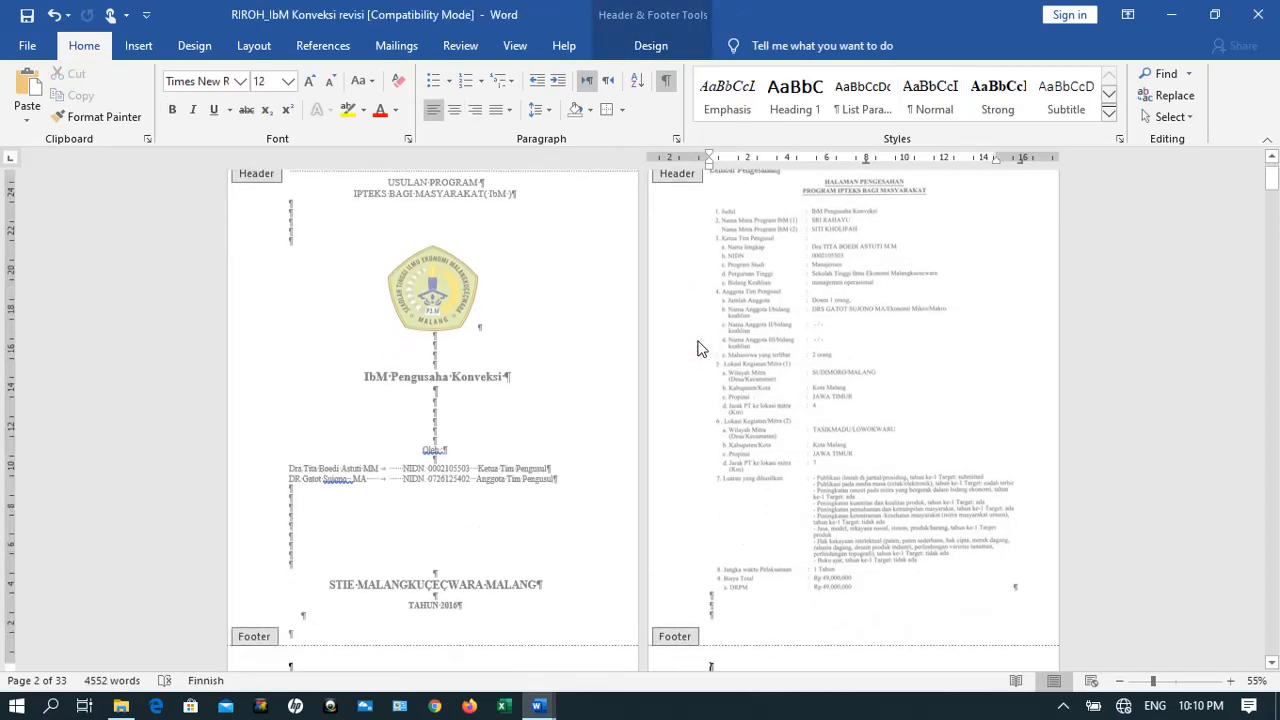
{"action": "double_click", "coordinate": [431, 602]}
{"action": "left_click", "coordinate": [431, 602]}
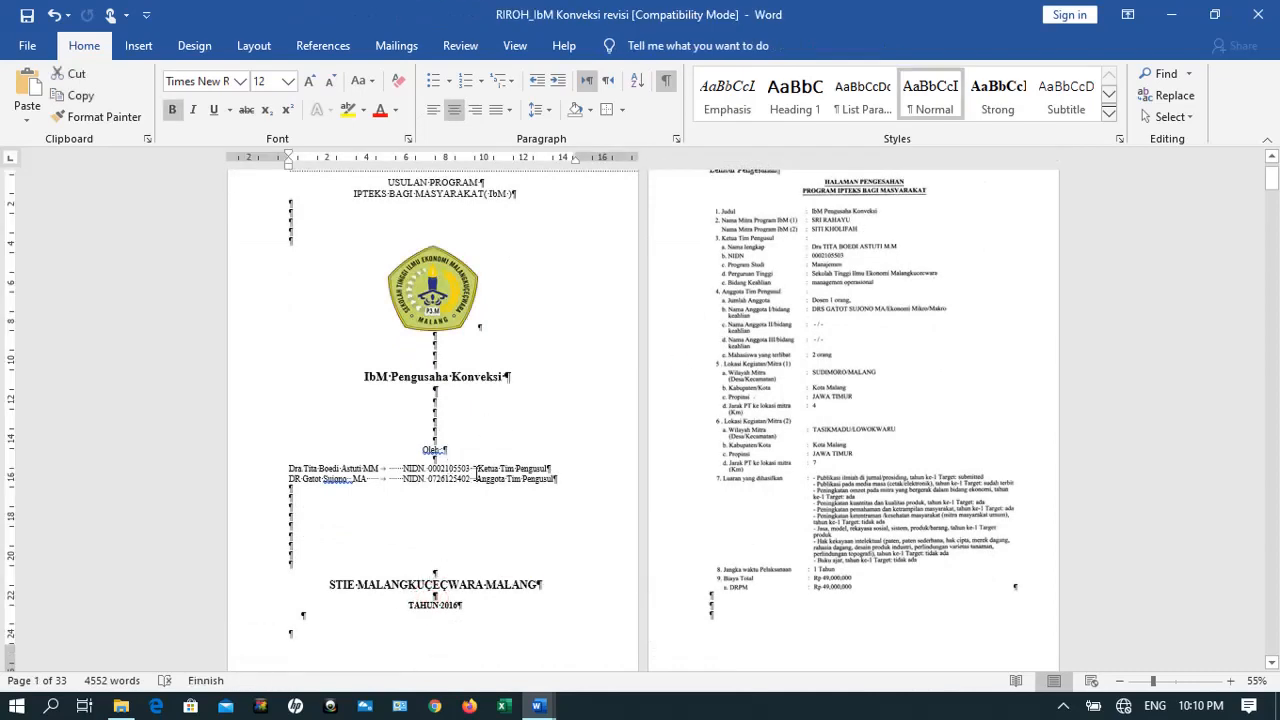
Insert a continuous section break before the Lembar Pengesahan heading on page 2 and inspect its mark on the title page
{"action": "left_click", "coordinate": [718, 228]}
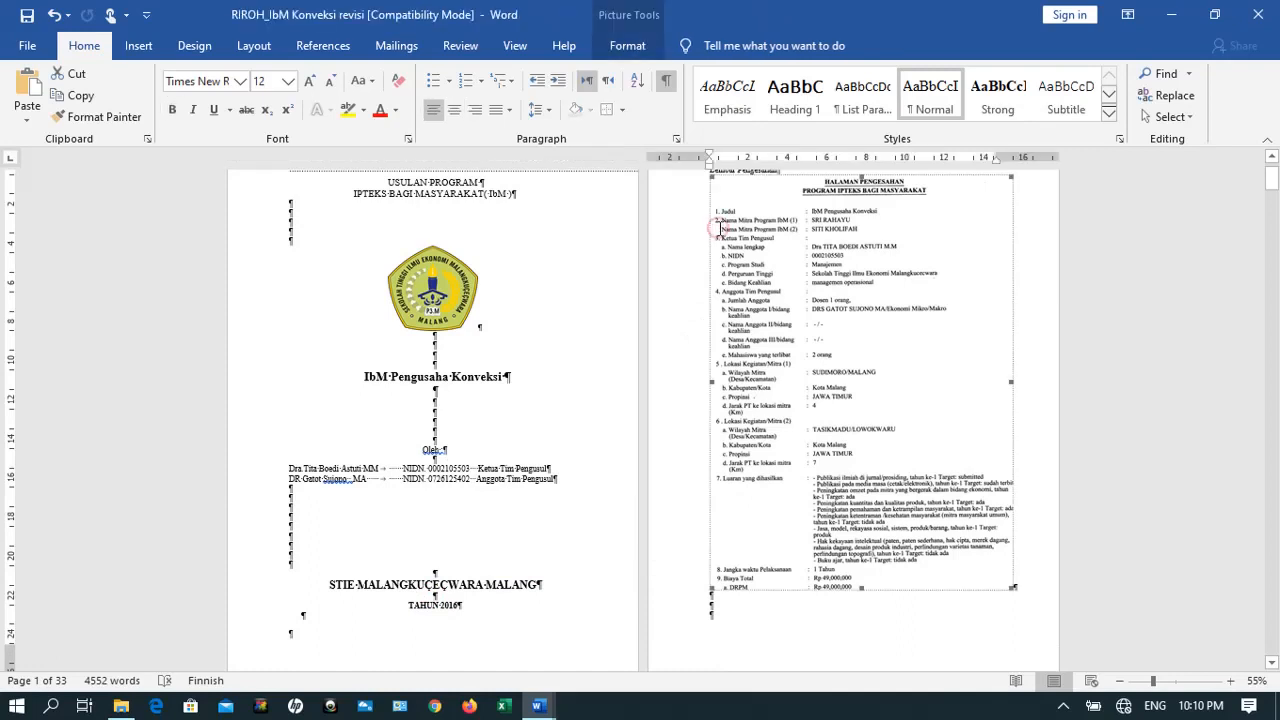
{"action": "scroll", "coordinate": [720, 228], "scroll_direction": "up", "scroll_amount": 1}
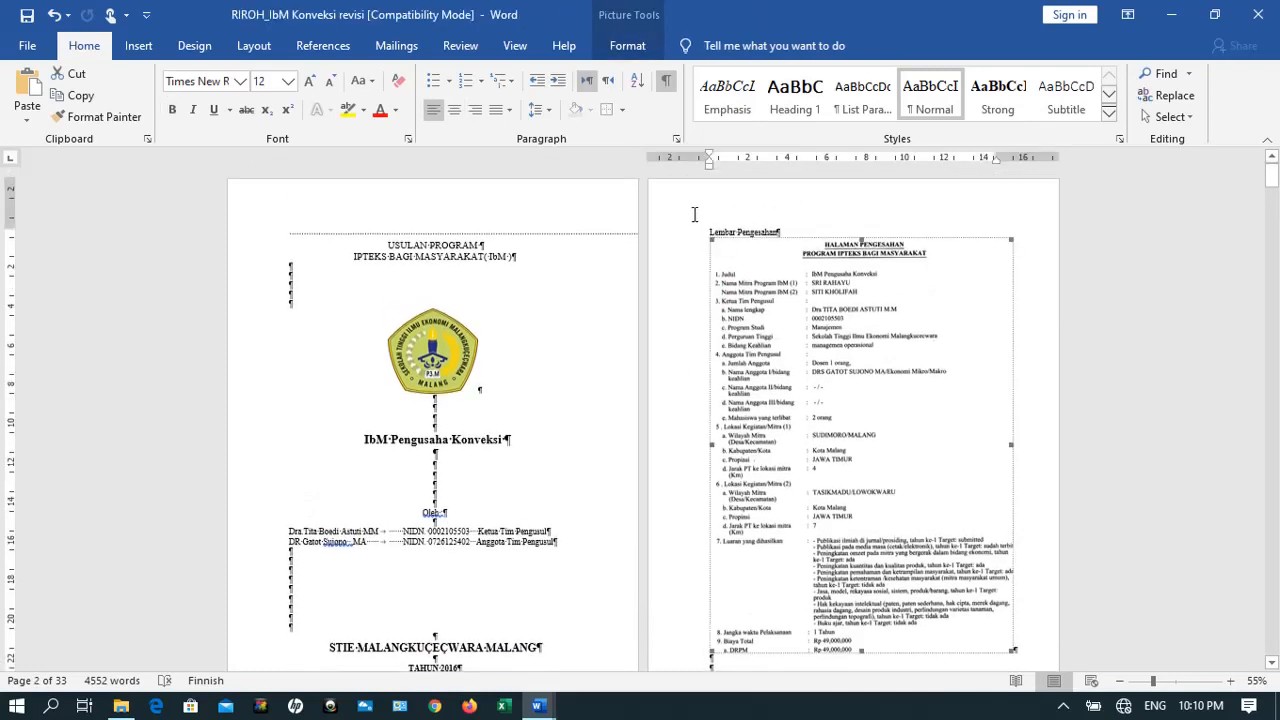
{"action": "left_click", "coordinate": [708, 233]}
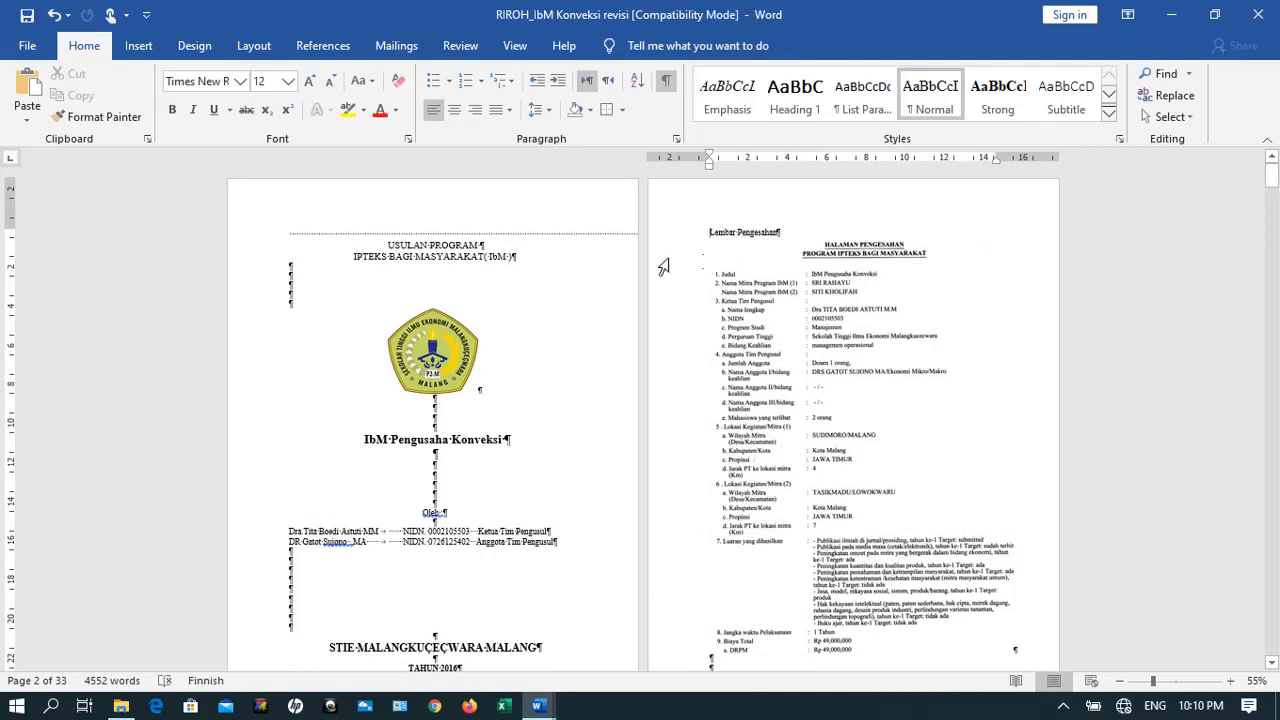
{"action": "left_click", "coordinate": [255, 46]}
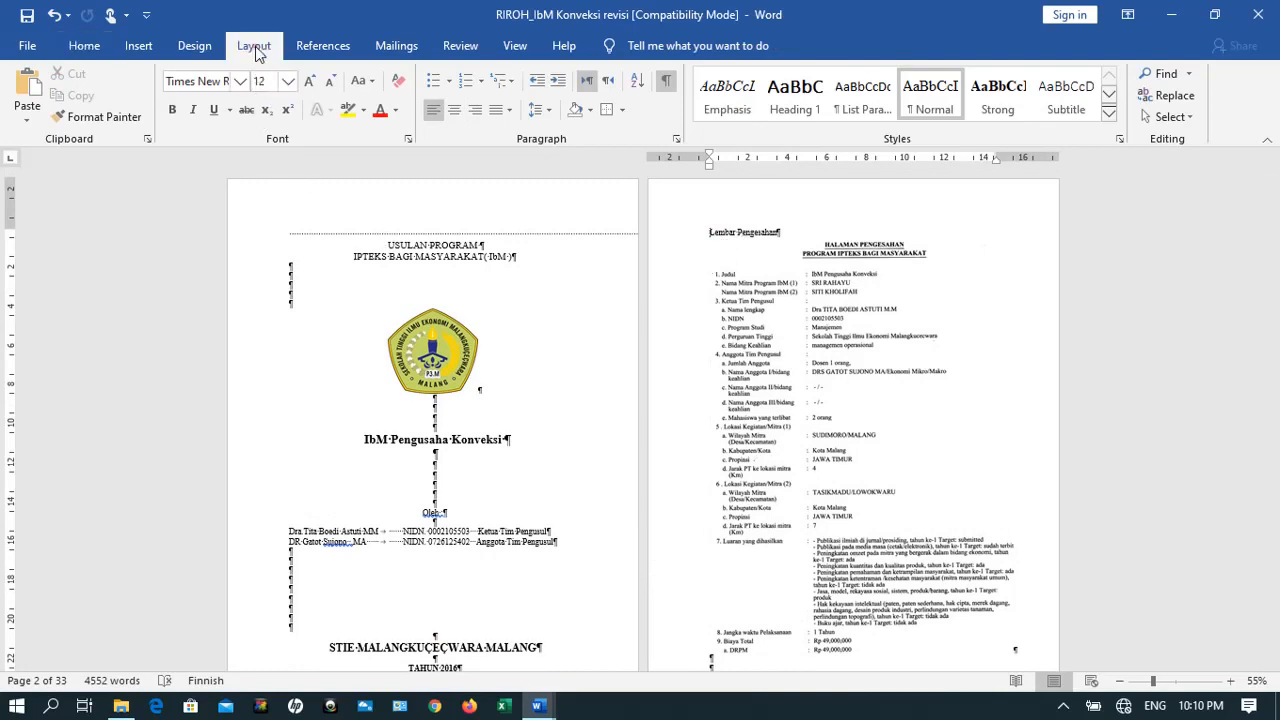
{"action": "left_click", "coordinate": [260, 75]}
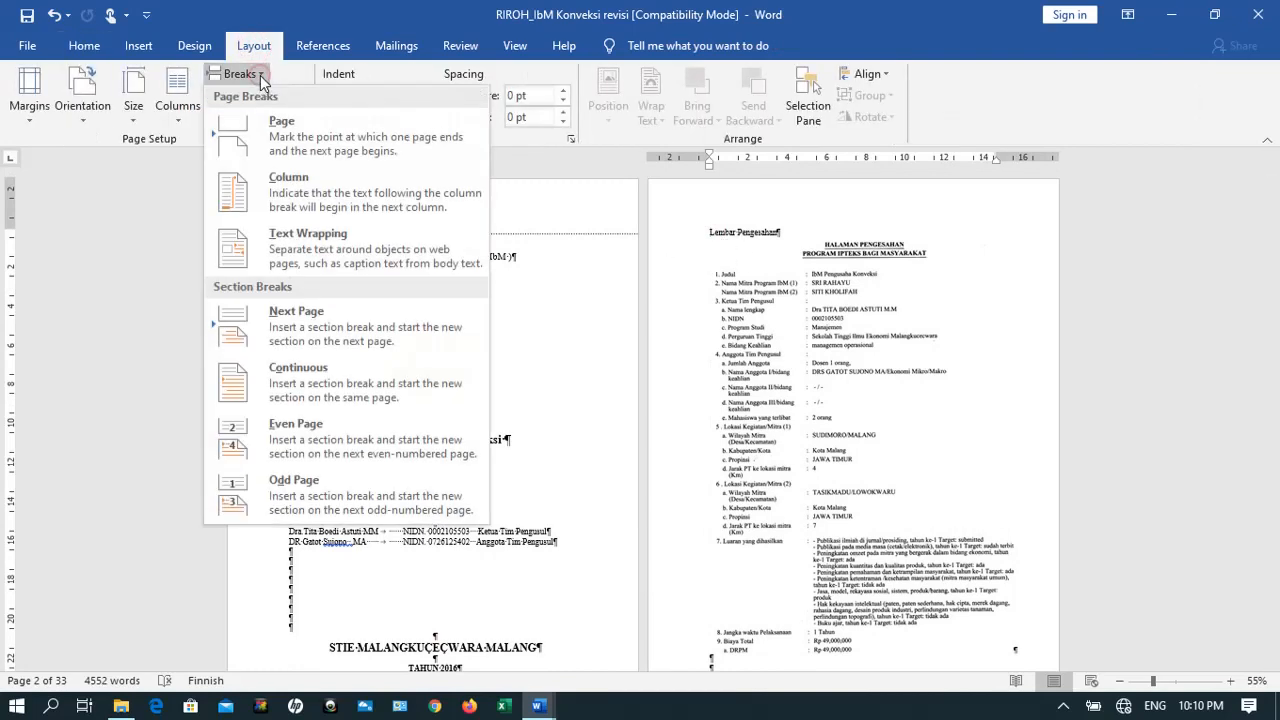
{"action": "left_click", "coordinate": [332, 374]}
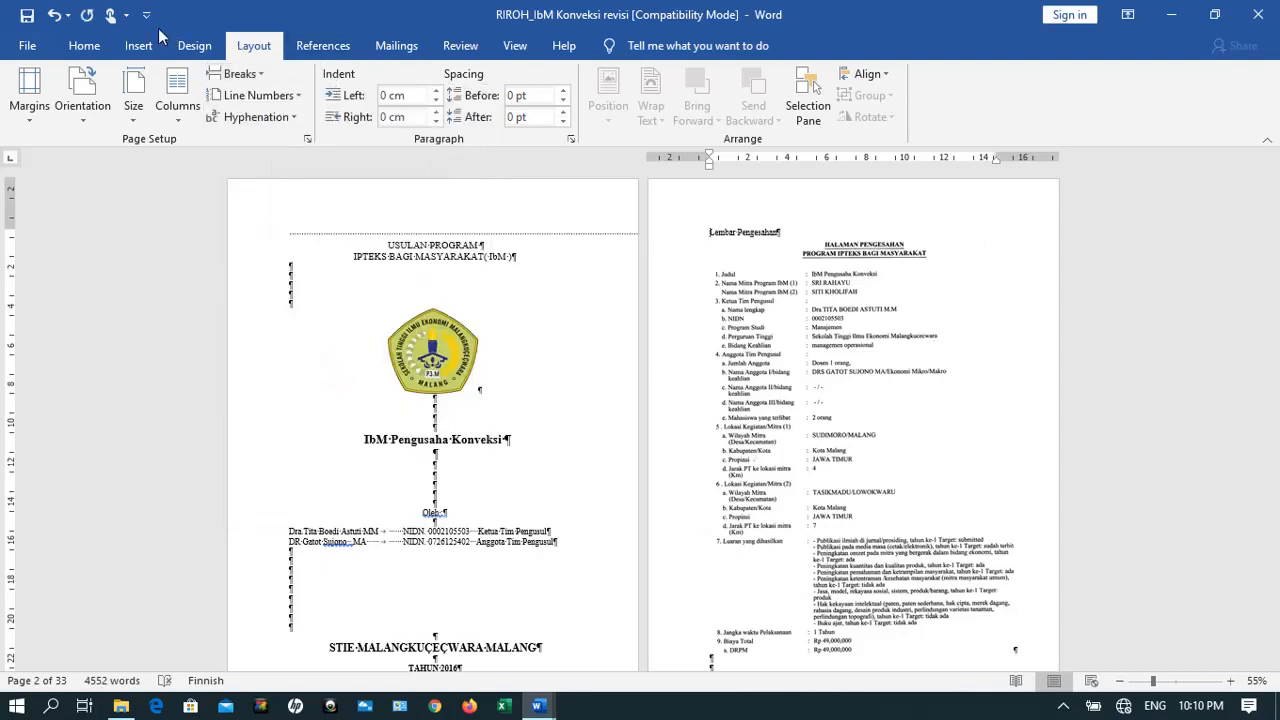
{"action": "left_click", "coordinate": [80, 48]}
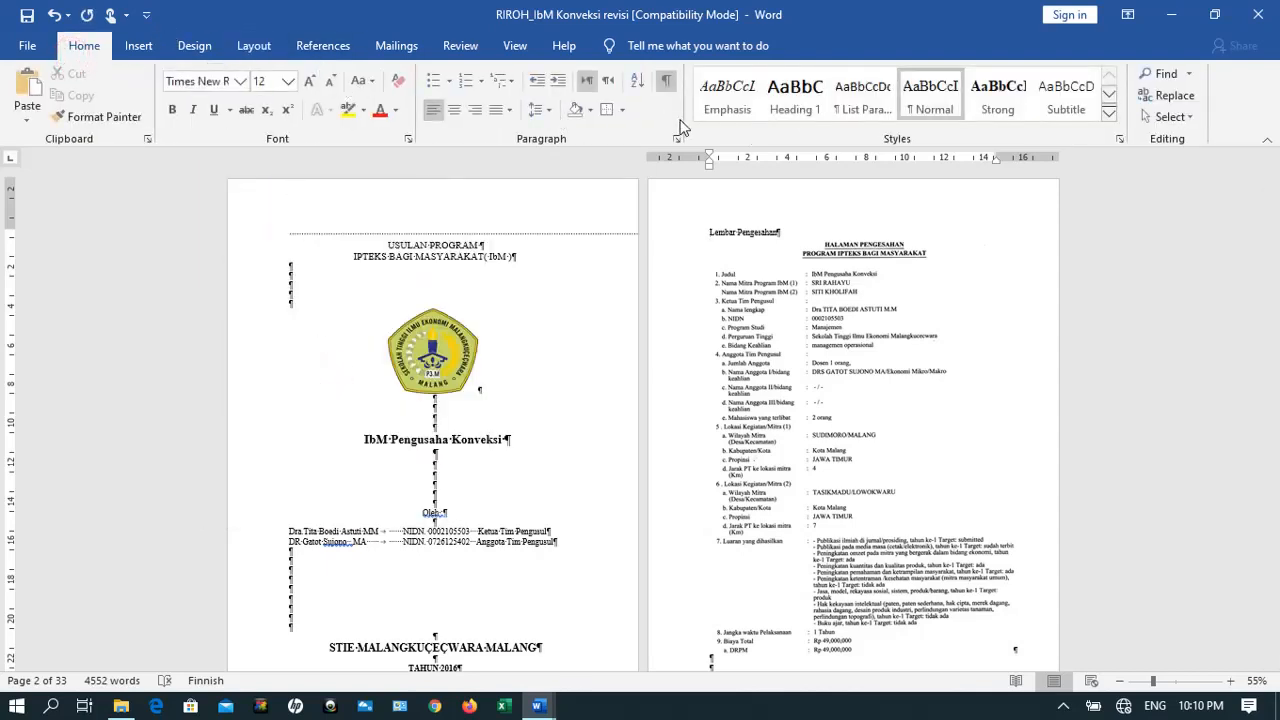
{"action": "scroll", "coordinate": [475, 594], "scroll_direction": "down", "scroll_amount": 3}
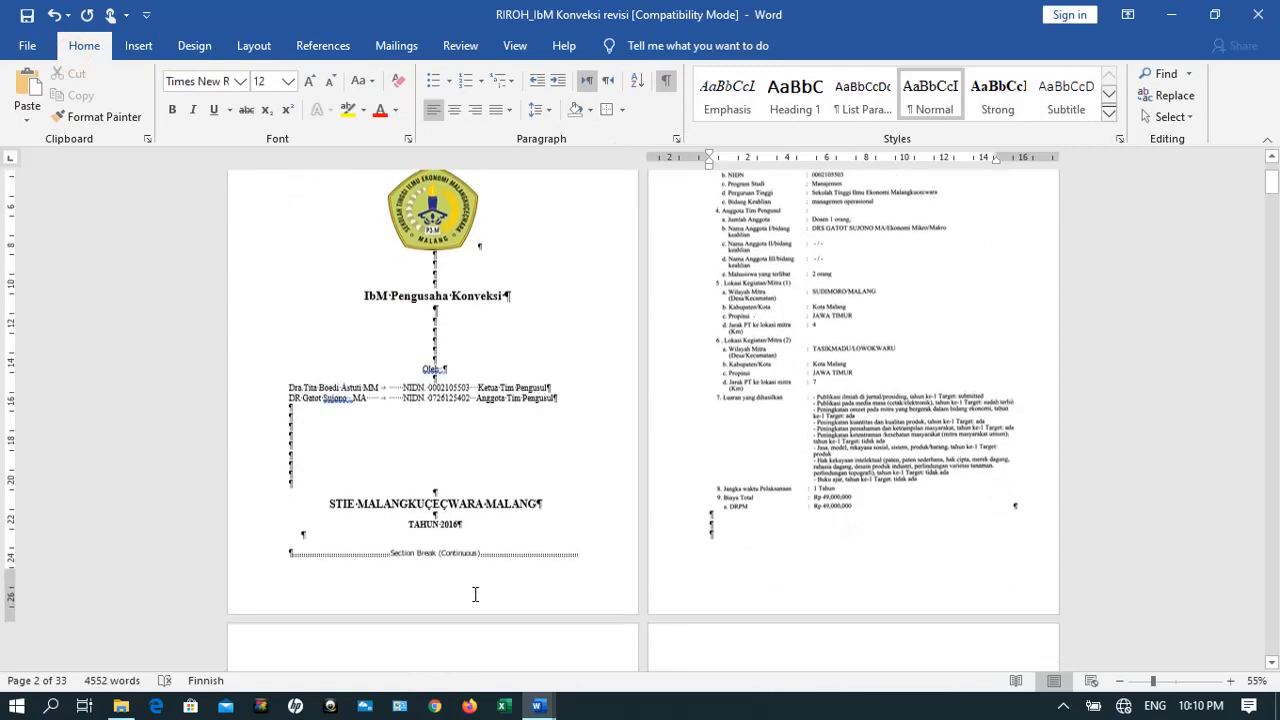
{"action": "scroll", "coordinate": [475, 594], "scroll_direction": "up", "scroll_amount": 8}
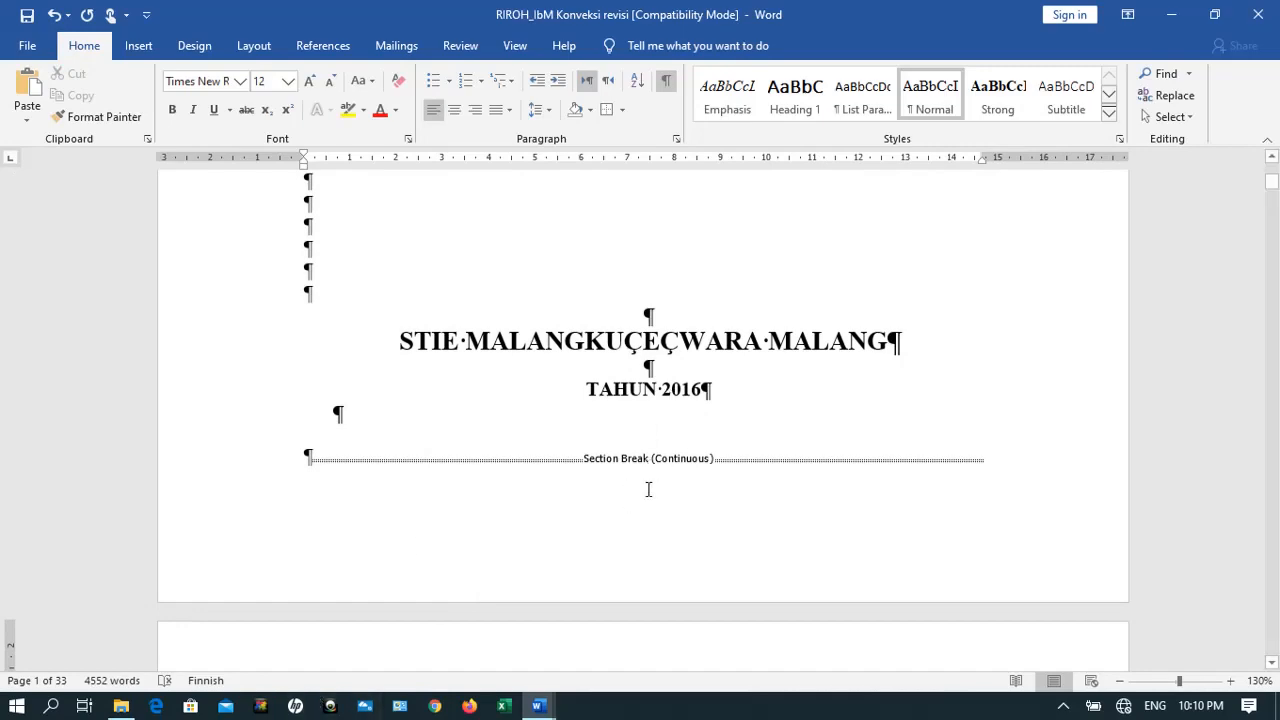
{"action": "scroll", "coordinate": [648, 489], "scroll_direction": "down", "scroll_amount": 8}
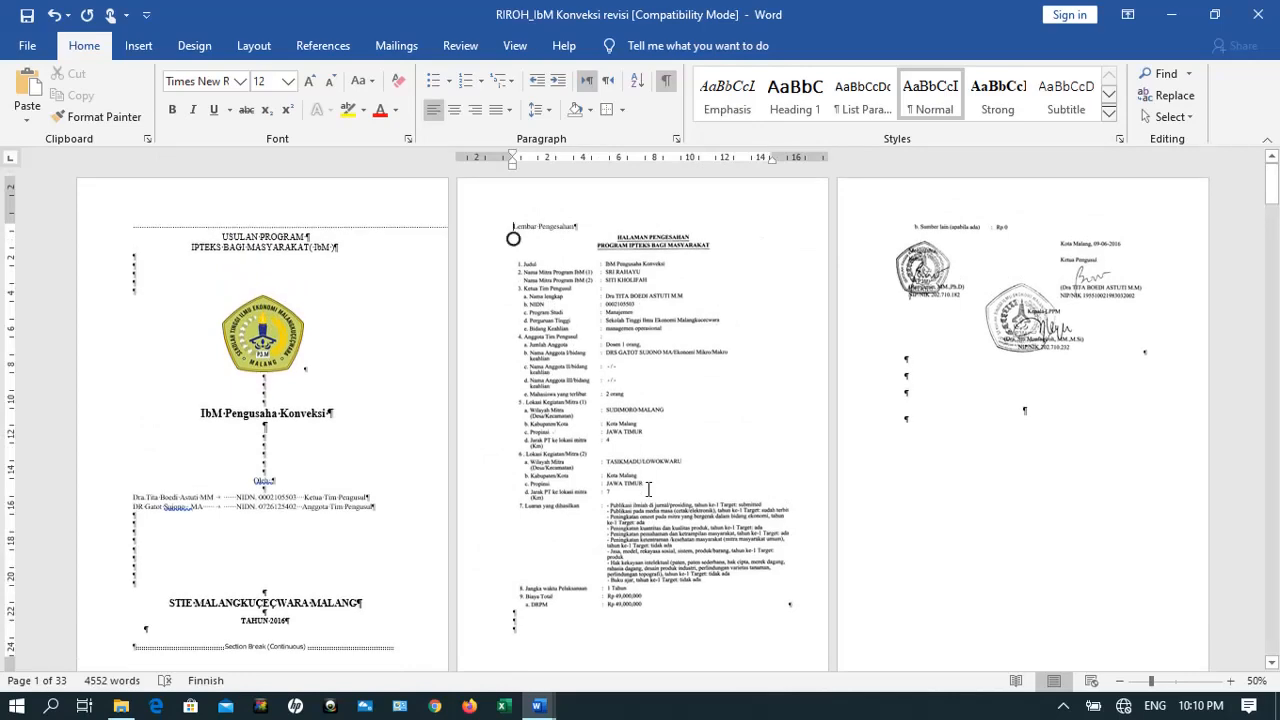
Unlink both the header and the footer of section 2 from the previous section
{"action": "double_click", "coordinate": [708, 199]}
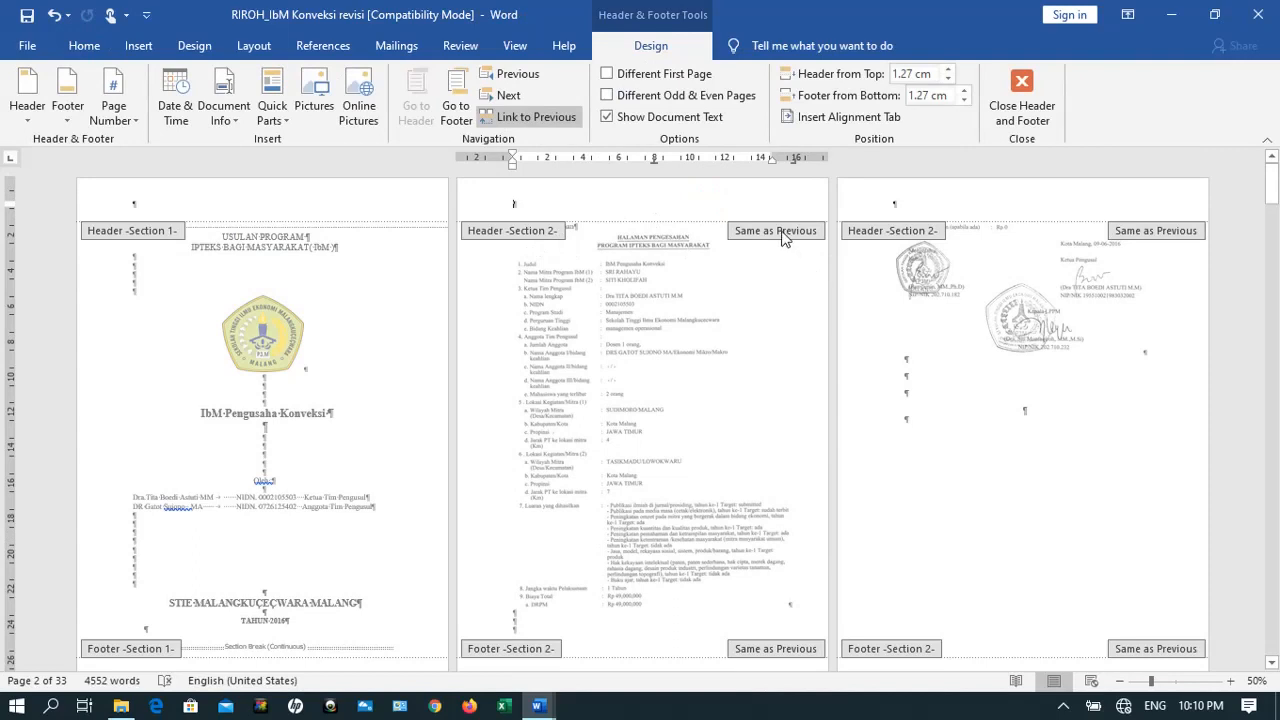
{"action": "left_click", "coordinate": [555, 124]}
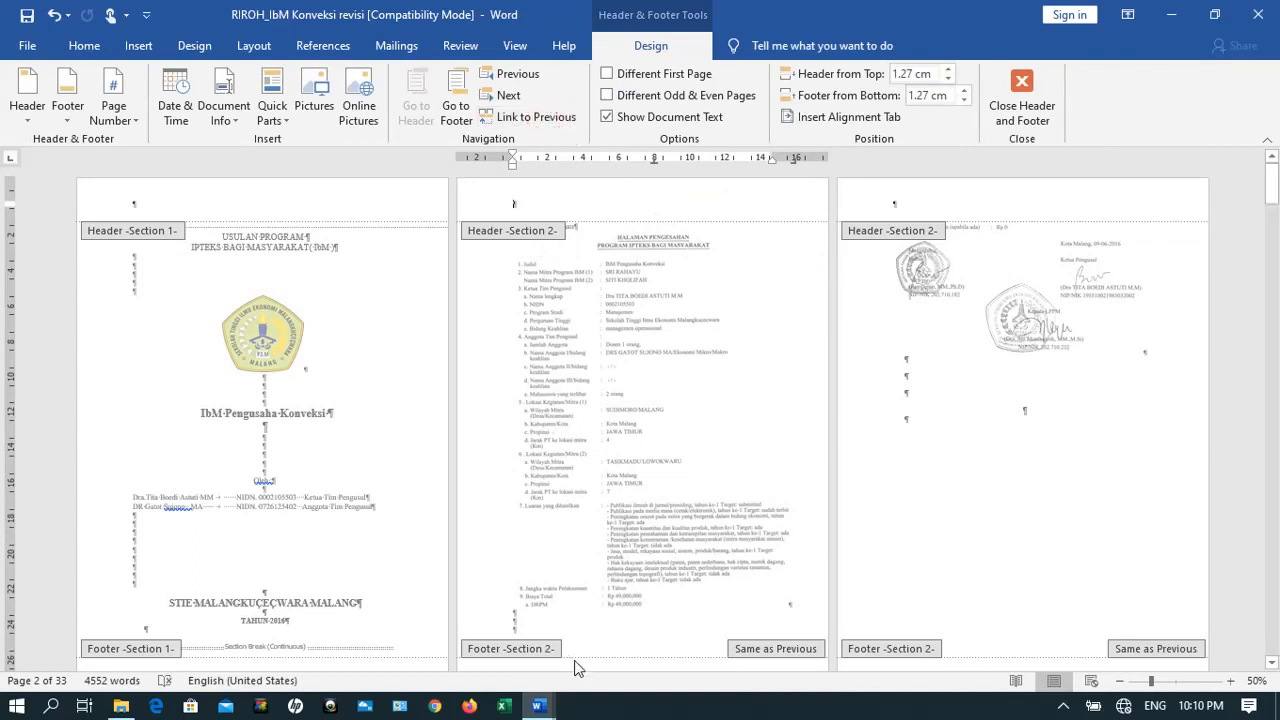
{"action": "scroll", "coordinate": [574, 660], "scroll_direction": "down", "scroll_amount": 3}
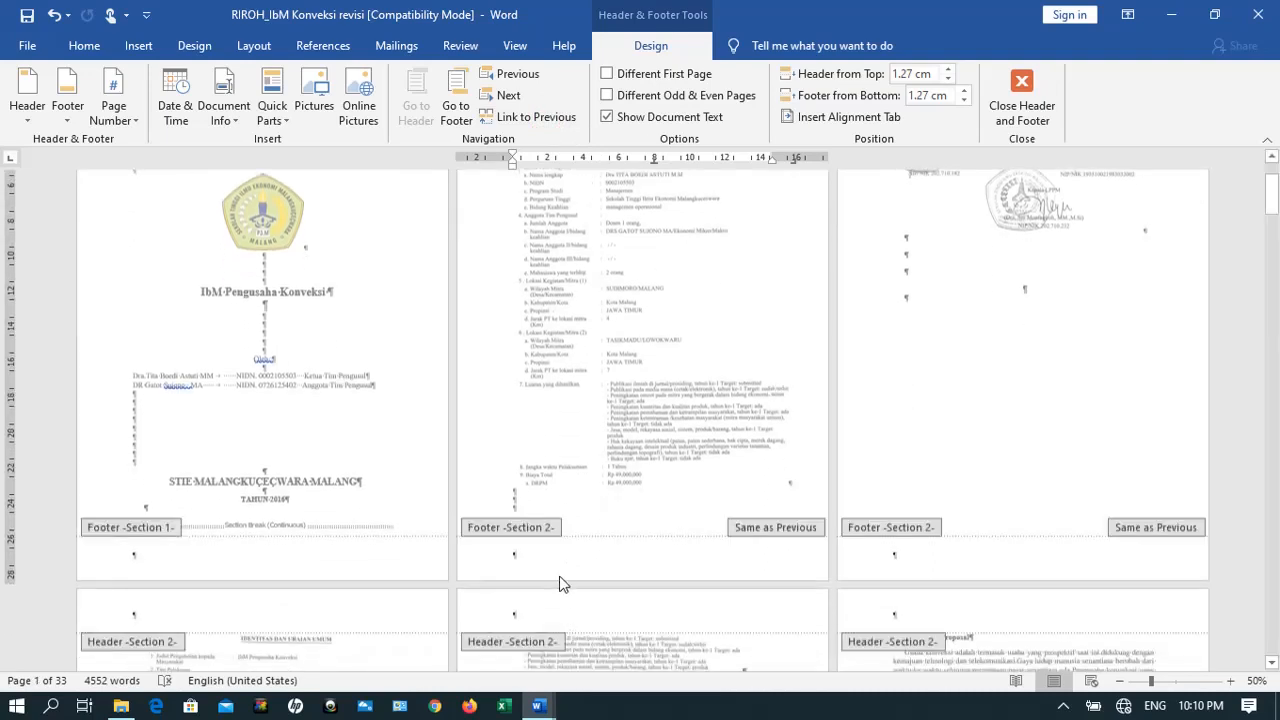
{"action": "left_click", "coordinate": [557, 570]}
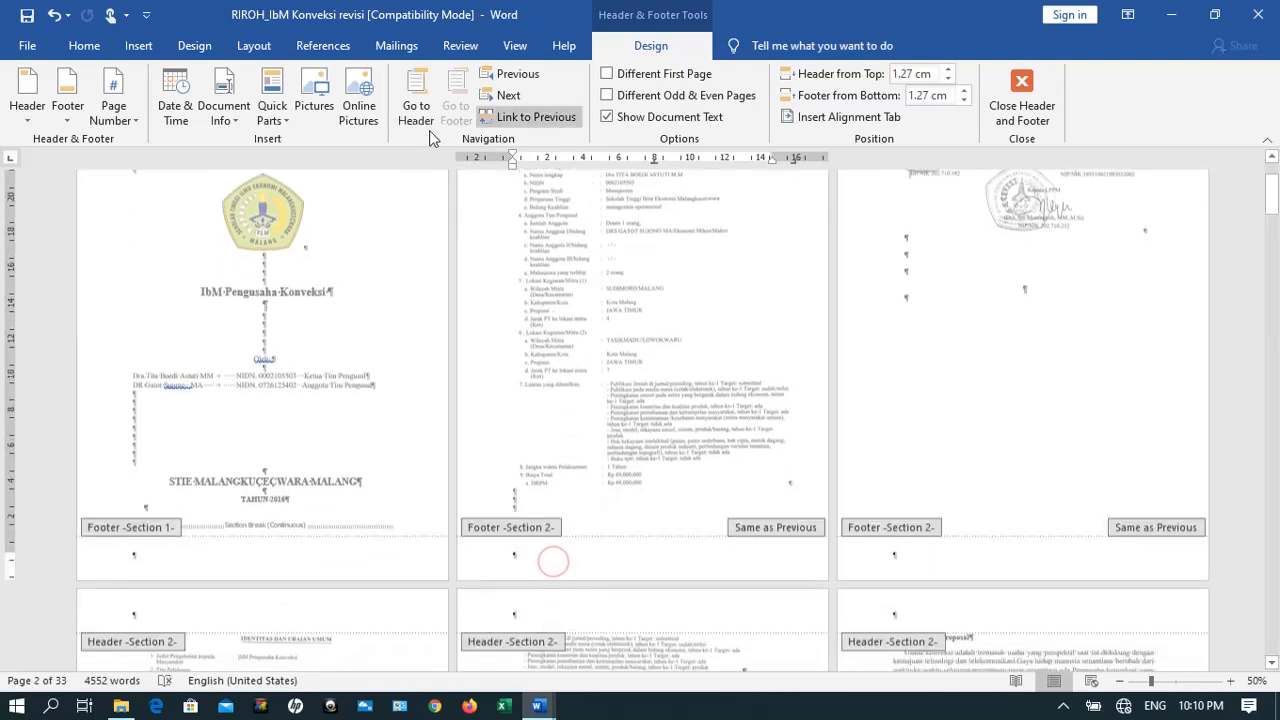
{"action": "left_click", "coordinate": [537, 118]}
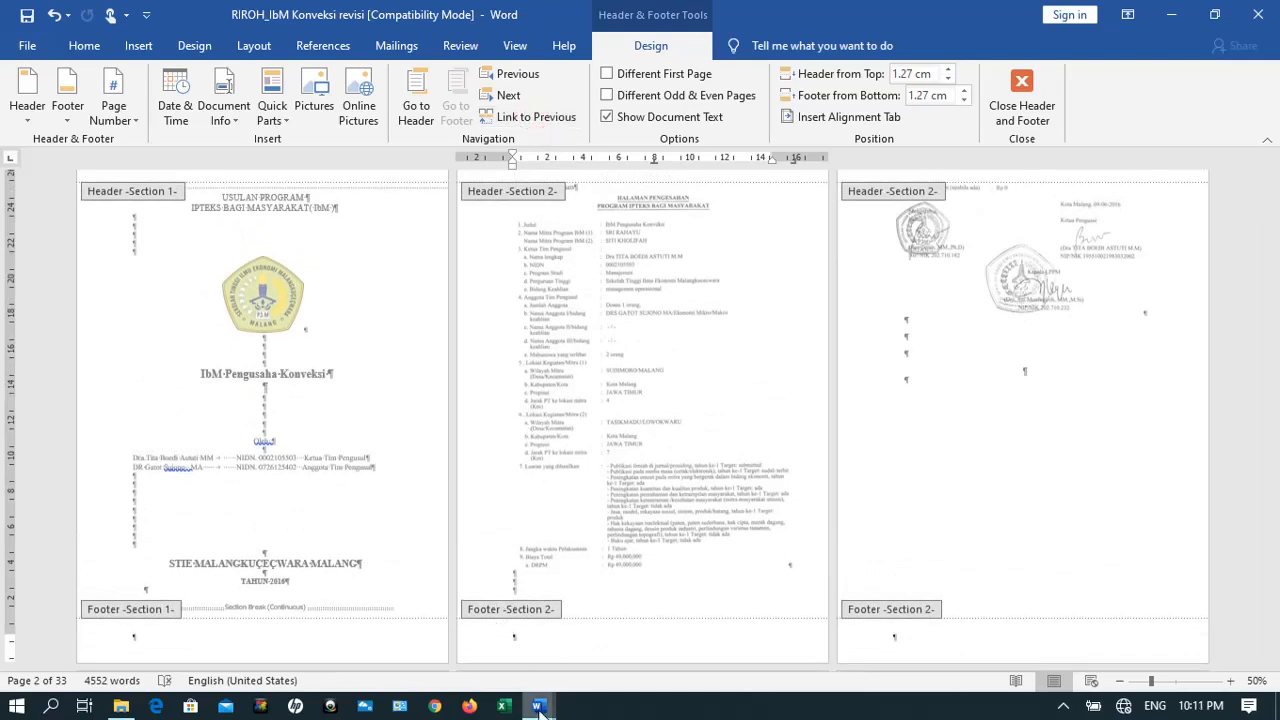
Switch to Document1, highlight the rule "halaman romawi diatas kanan" in item 2, and return to the RIROH_IbM Konveksi revisi document
{"action": "mouse_move", "coordinate": [538, 706]}
{"action": "left_click", "coordinate": [480, 664]}
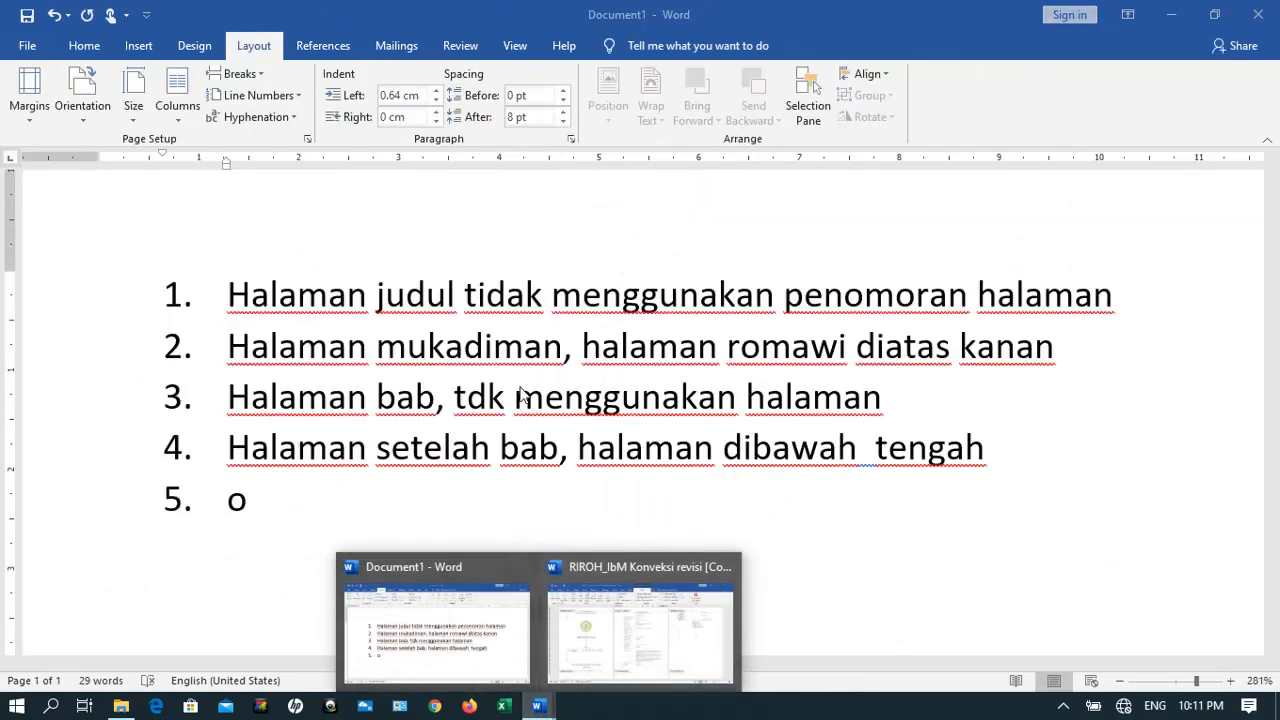
{"action": "left_click", "coordinate": [426, 678]}
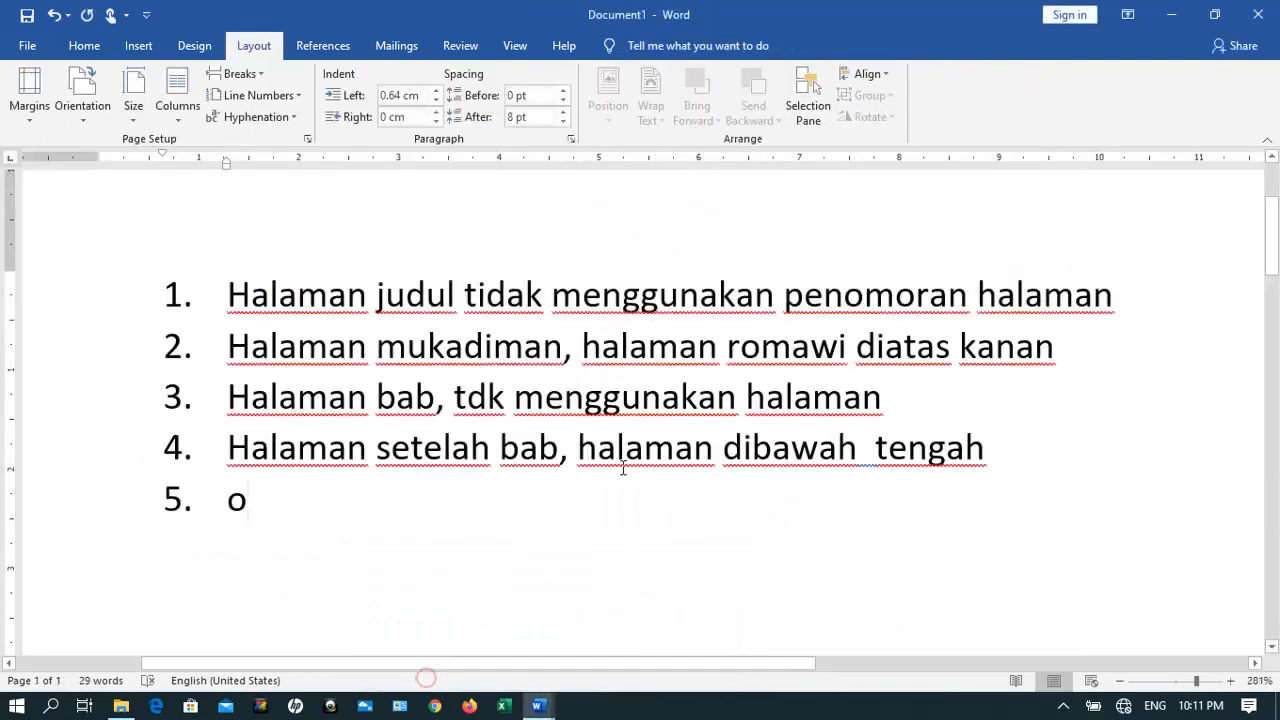
{"action": "left_click", "coordinate": [582, 345]}
{"action": "left_click_drag", "start_coordinate": [583, 346], "coordinate": [1008, 371]}
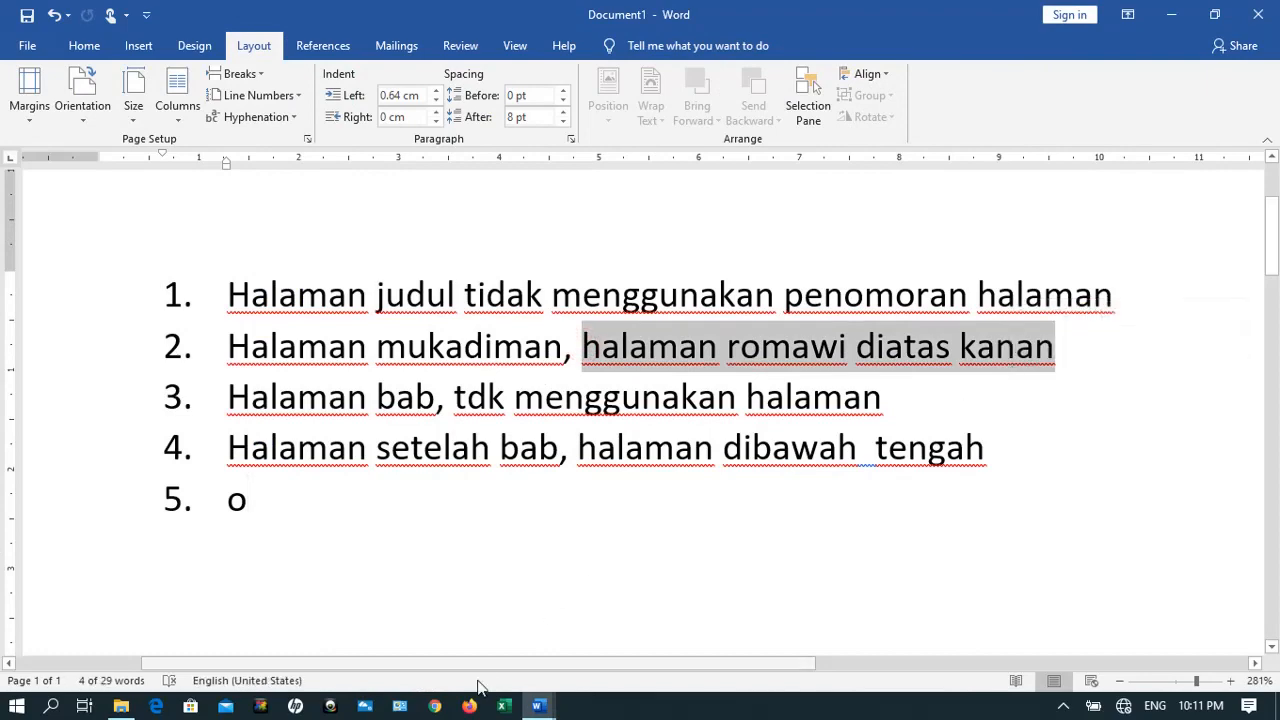
{"action": "left_click", "coordinate": [538, 706]}
{"action": "left_click", "coordinate": [578, 644]}
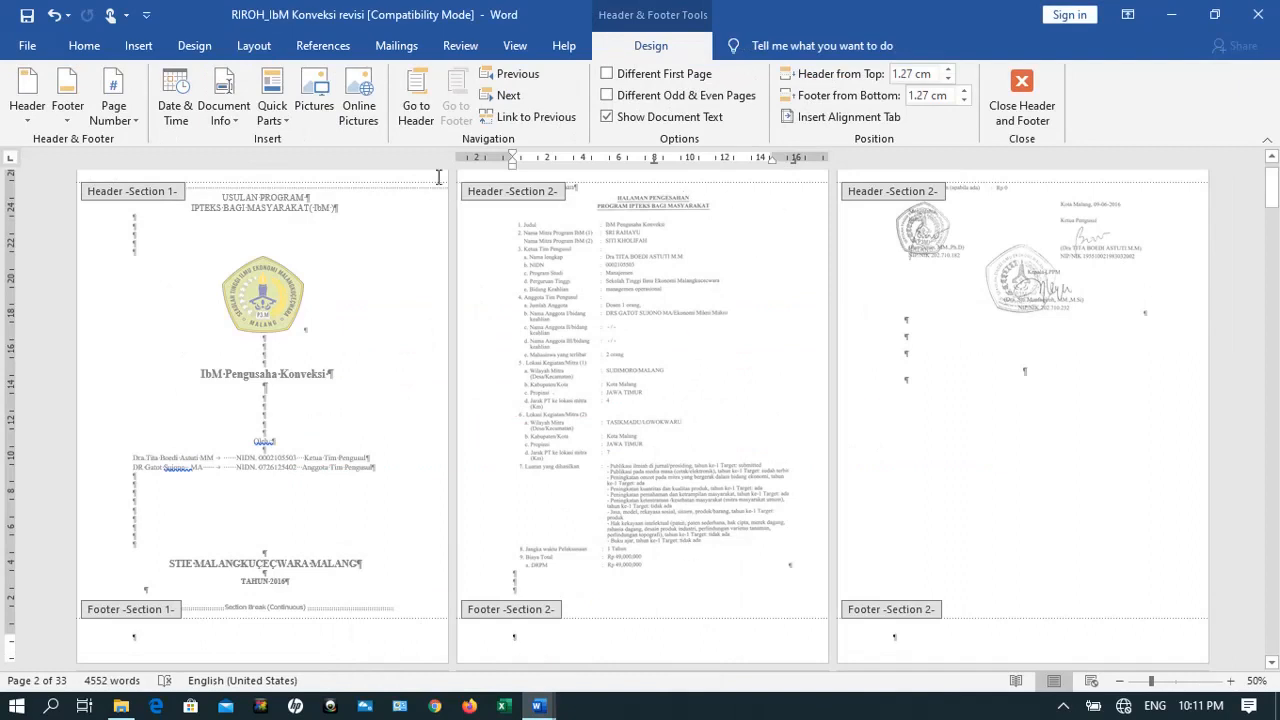
Insert a right-aligned Plain Number 3 page number at the top of the section 2 pages
{"action": "left_click", "coordinate": [128, 113]}
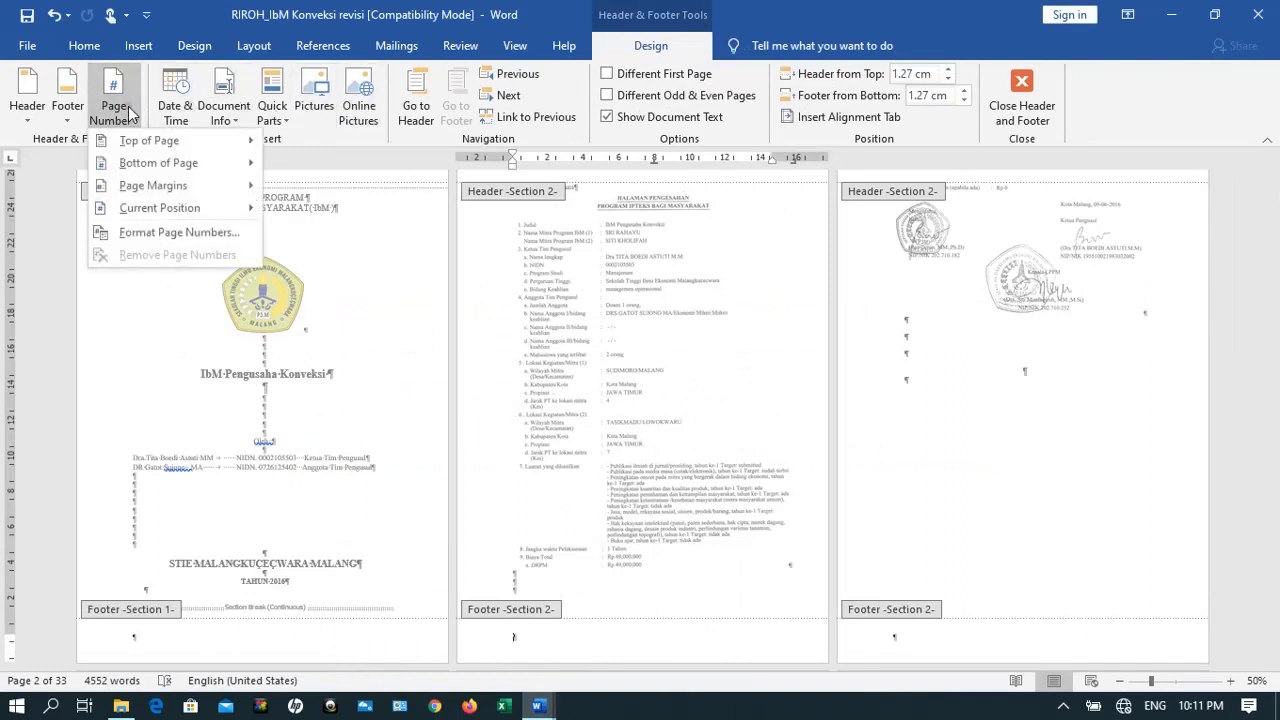
{"action": "mouse_move", "coordinate": [141, 170]}
{"action": "mouse_move", "coordinate": [140, 141]}
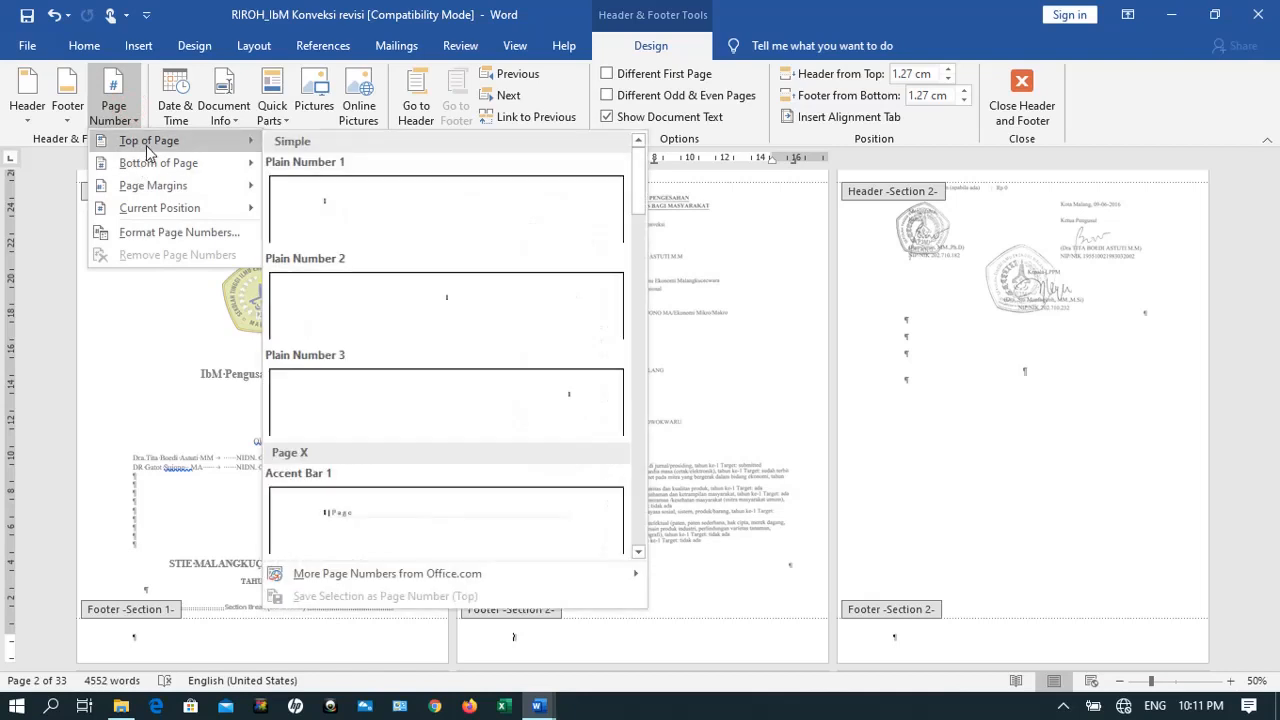
{"action": "left_click", "coordinate": [537, 400]}
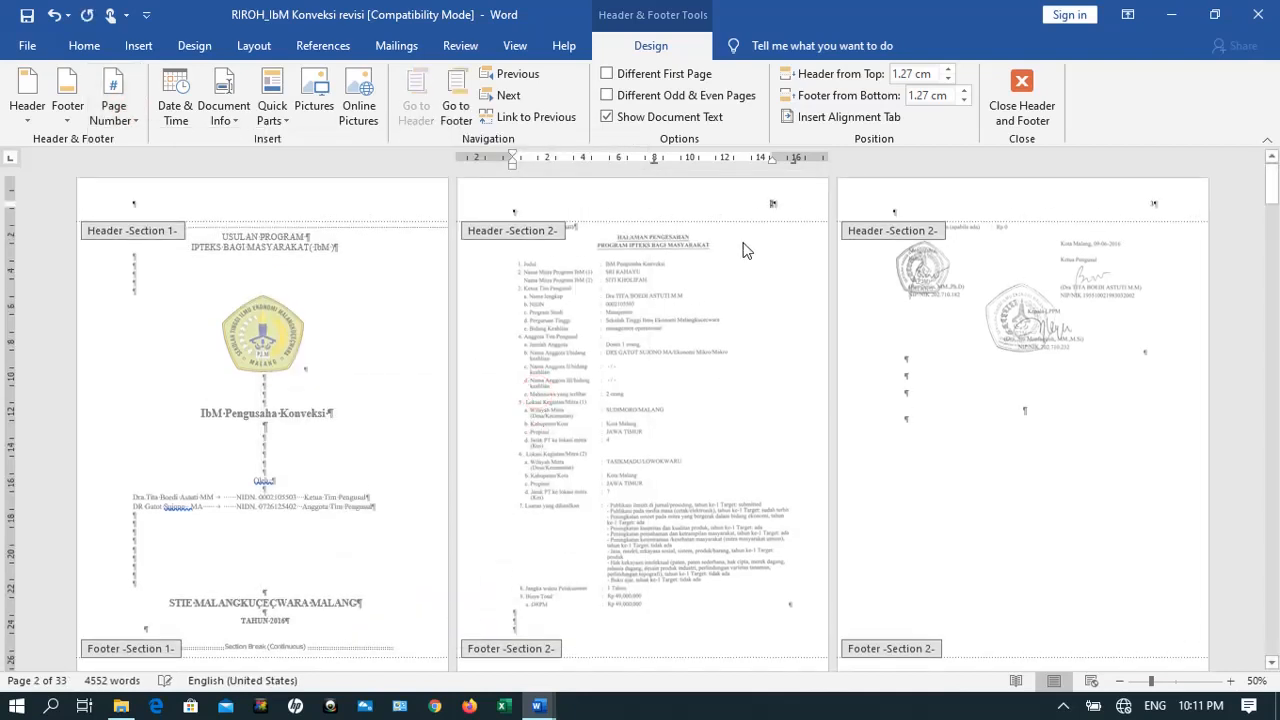
Format the section 2 page numbers as lowercase Roman numerals (i, ii, iii) and start the numbering at i
{"action": "scroll", "coordinate": [743, 250], "scroll_direction": "up", "scroll_amount": 7}
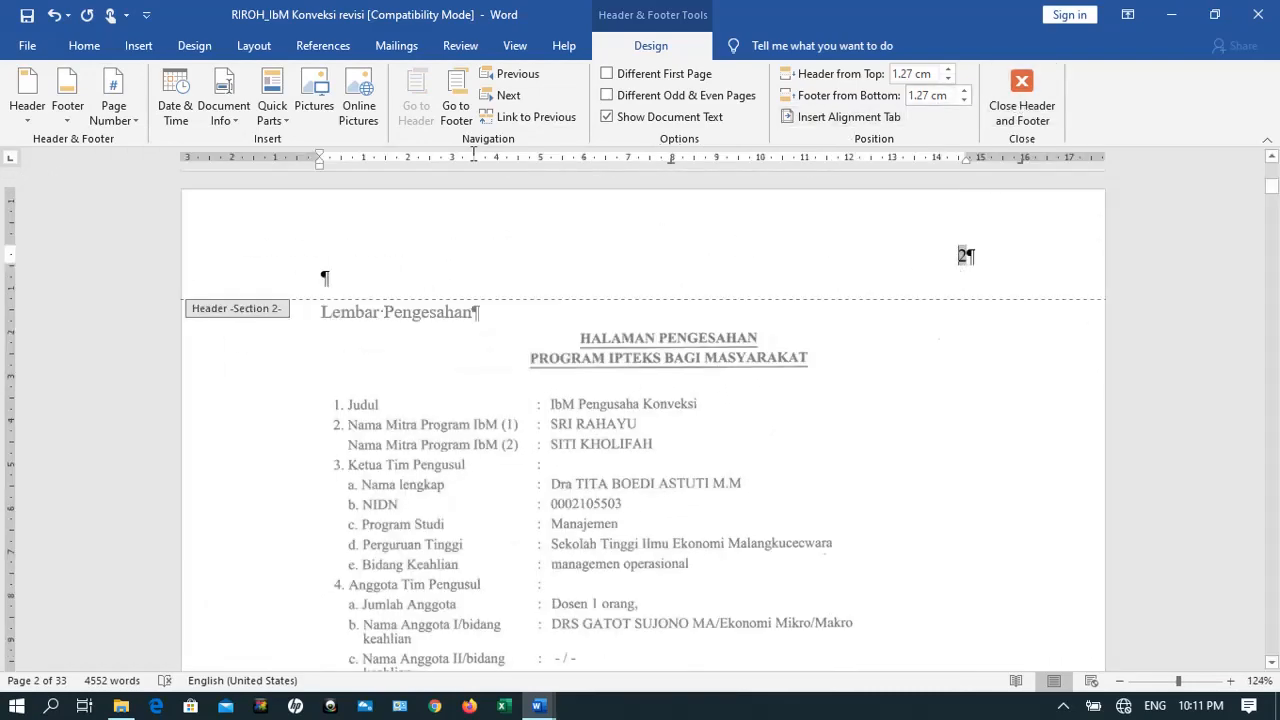
{"action": "left_click", "coordinate": [125, 117]}
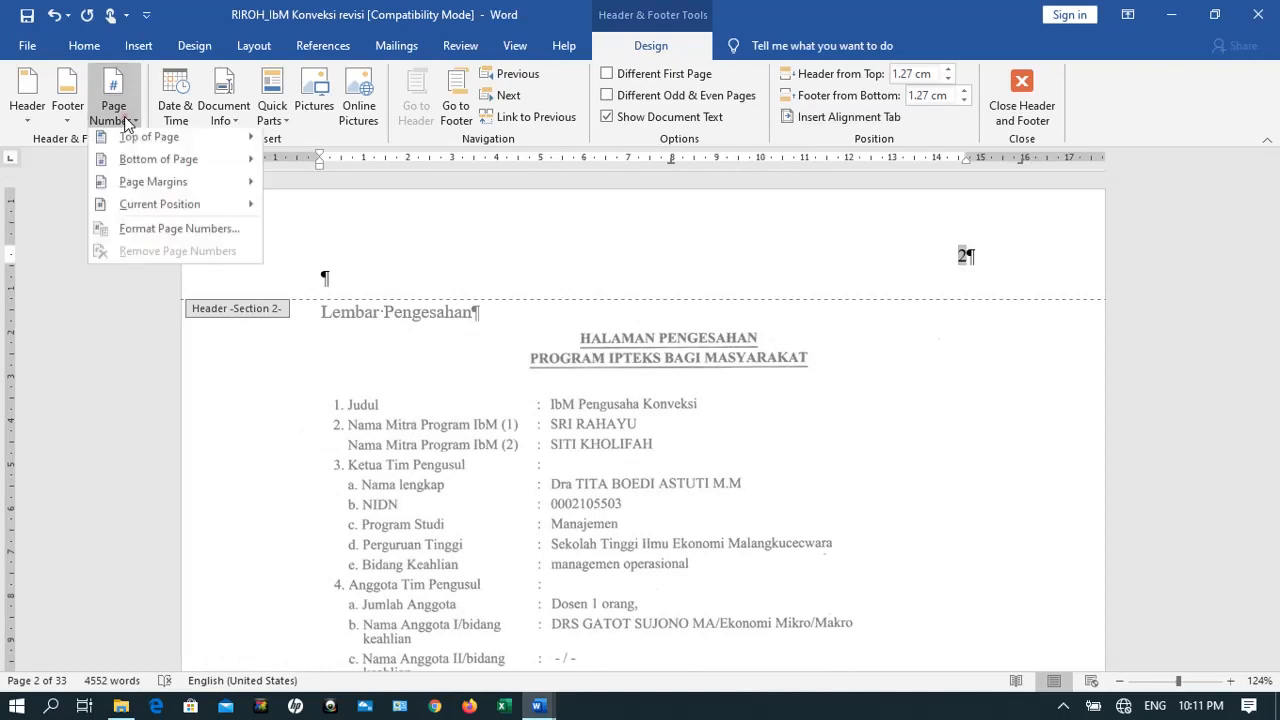
{"action": "left_click", "coordinate": [155, 233]}
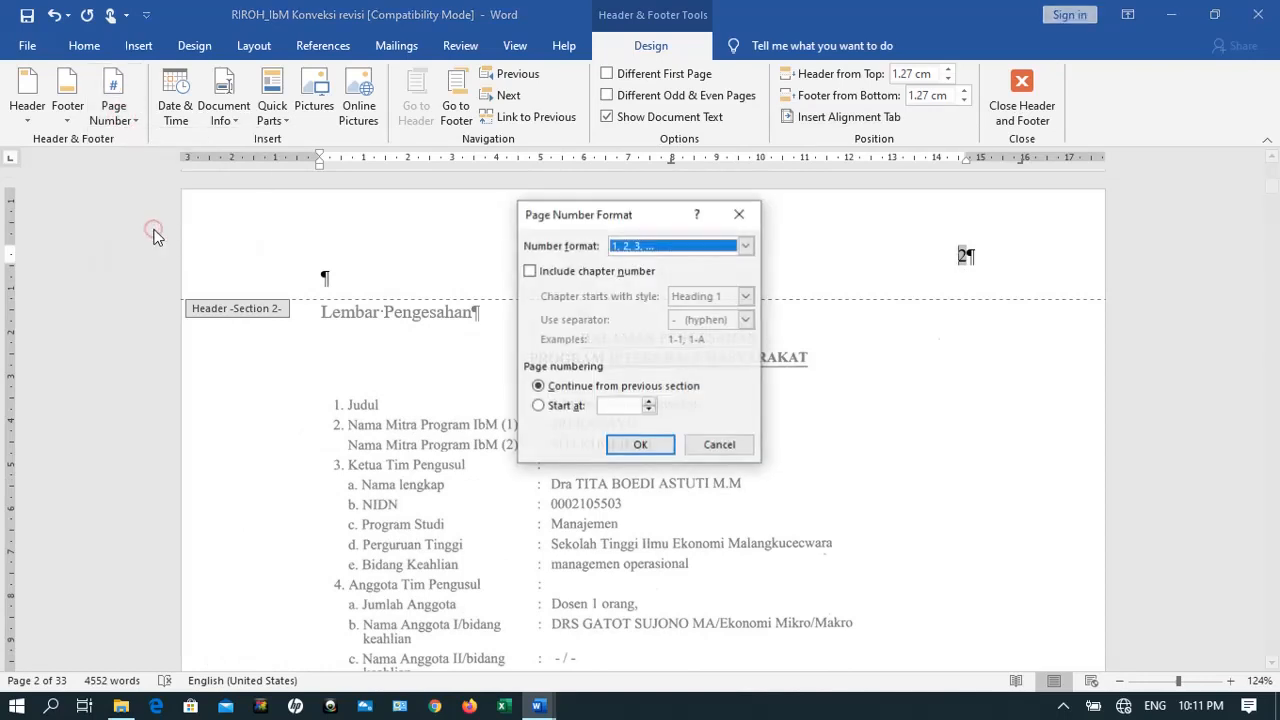
{"action": "left_click", "coordinate": [657, 245]}
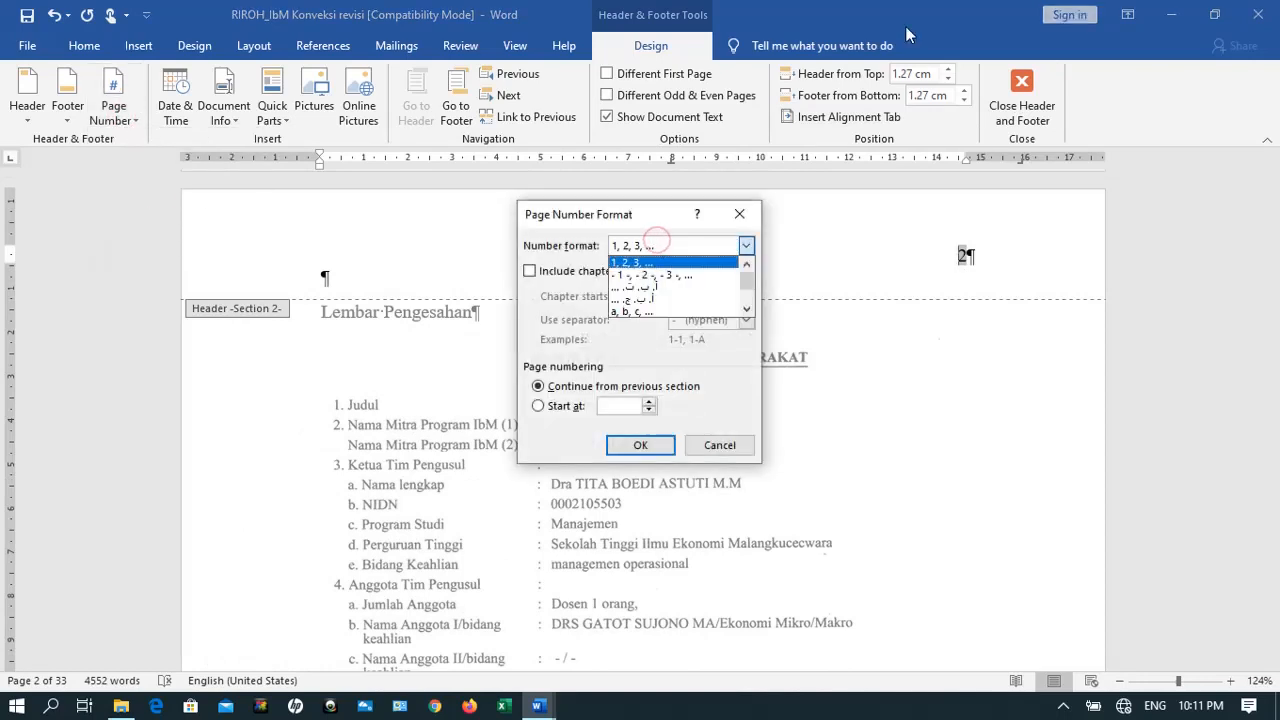
{"action": "key", "text": "Down"}
{"action": "key", "text": "Down"}
{"action": "key", "text": "Down"}
{"action": "key", "text": "Down"}
{"action": "key", "text": "Down"}
{"action": "key", "text": "Down"}
{"action": "key", "text": "Down"}
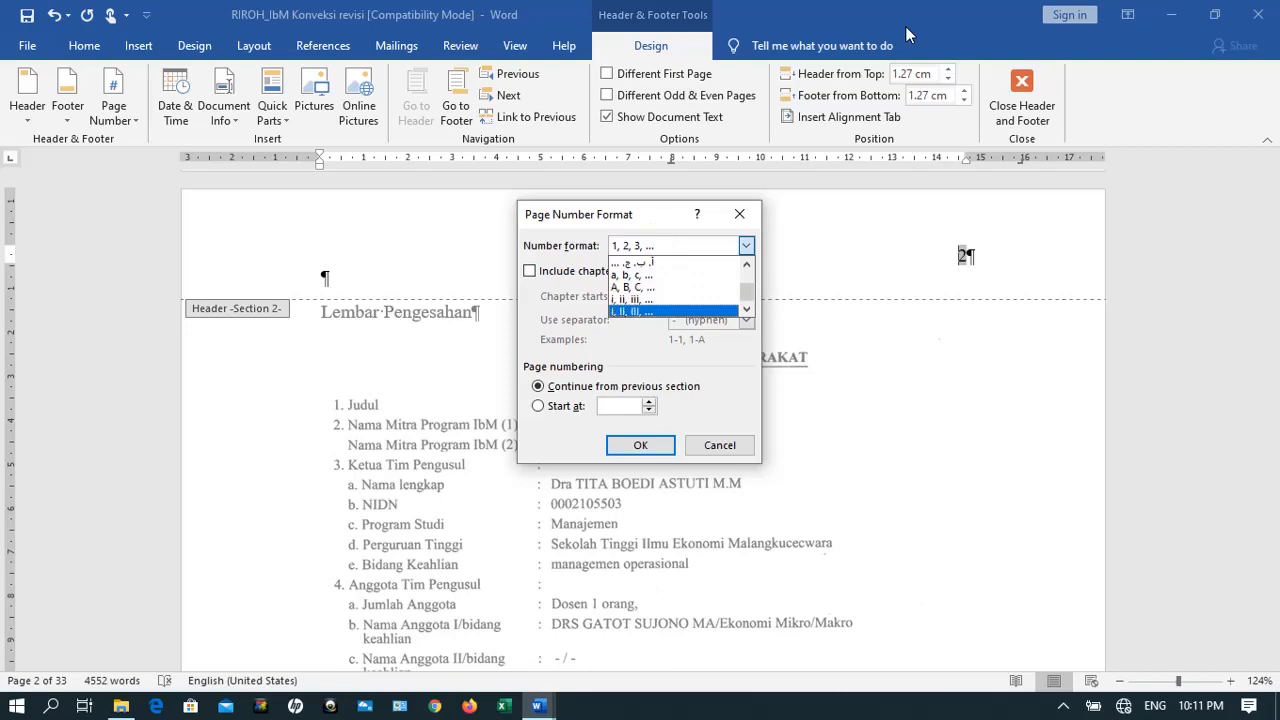
{"action": "left_click", "coordinate": [680, 300]}
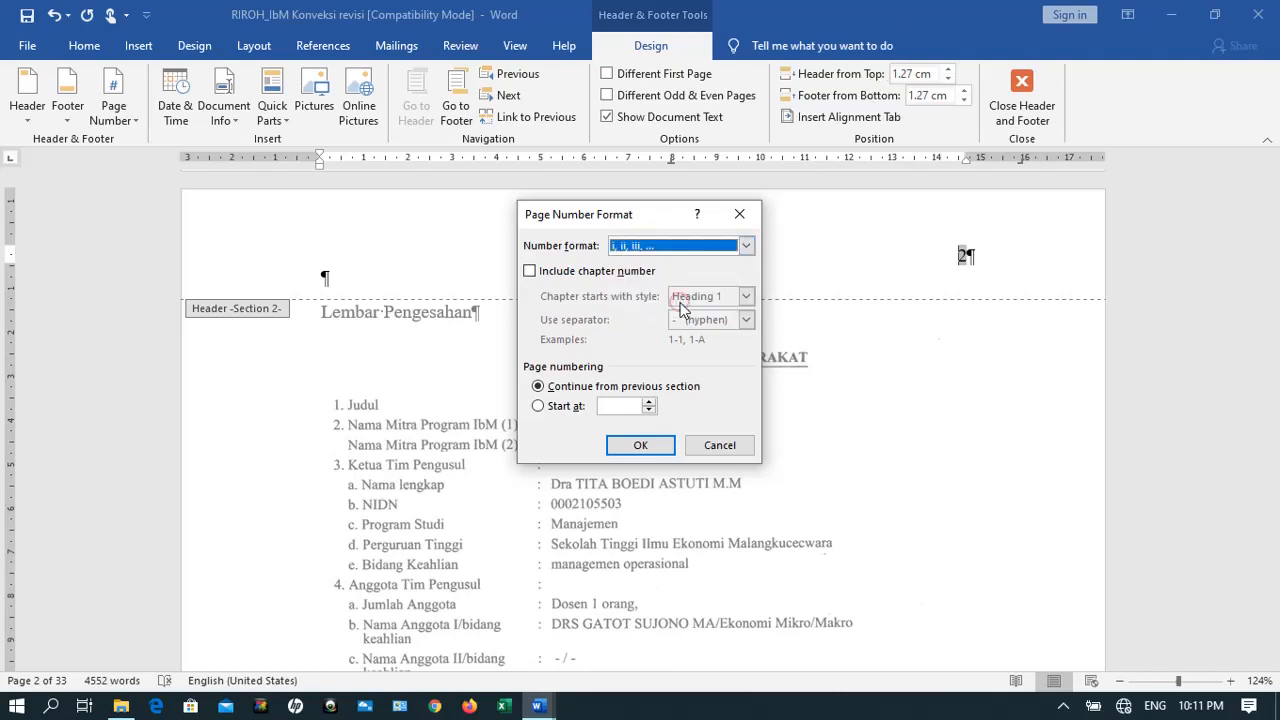
{"action": "left_click", "coordinate": [540, 406]}
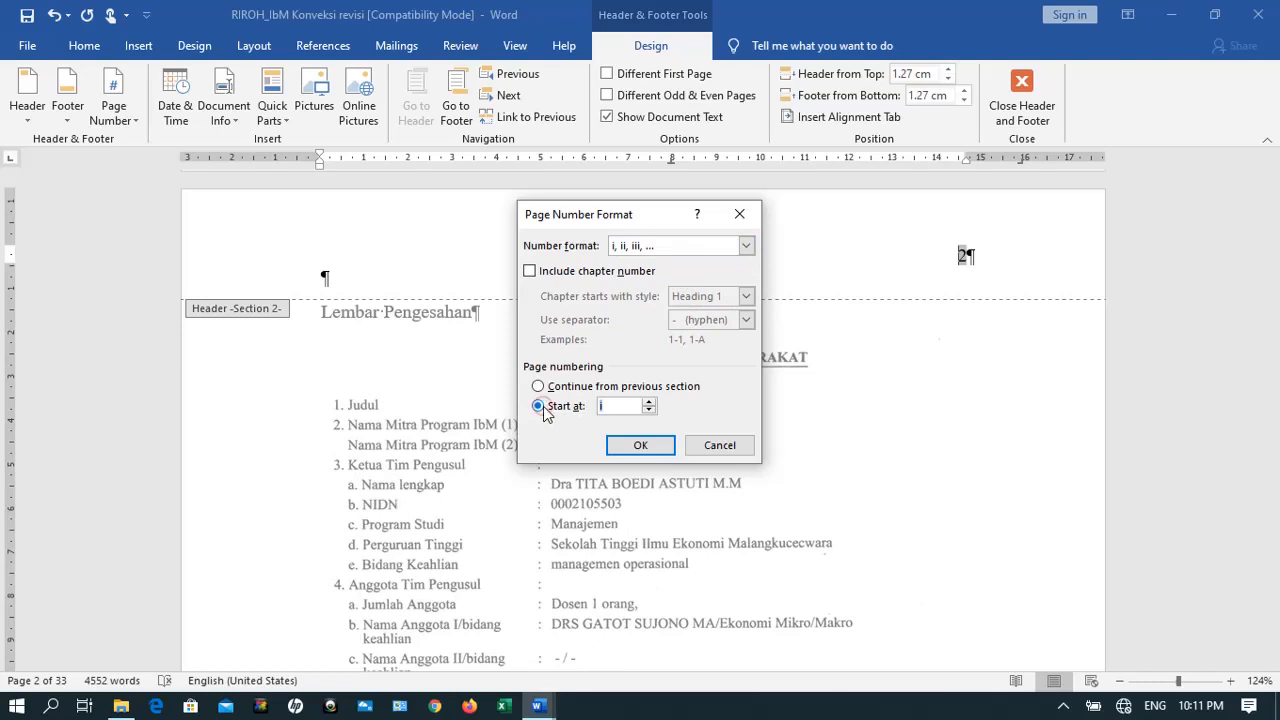
{"action": "left_click", "coordinate": [633, 447]}
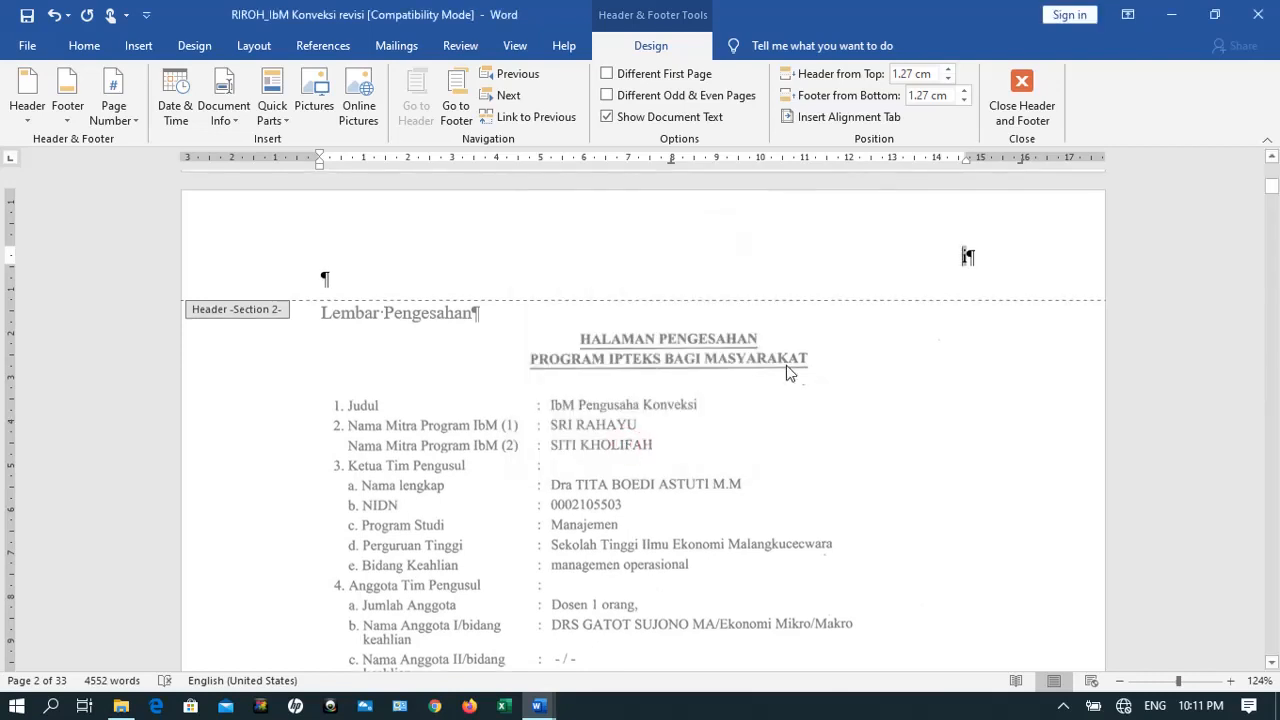
Check the page numbers in the section 2 headers from Lembar Pengesahan through to the BAB 1 PENDAHULUAN page
{"action": "scroll", "coordinate": [818, 378], "scroll_direction": "down", "scroll_amount": 15}
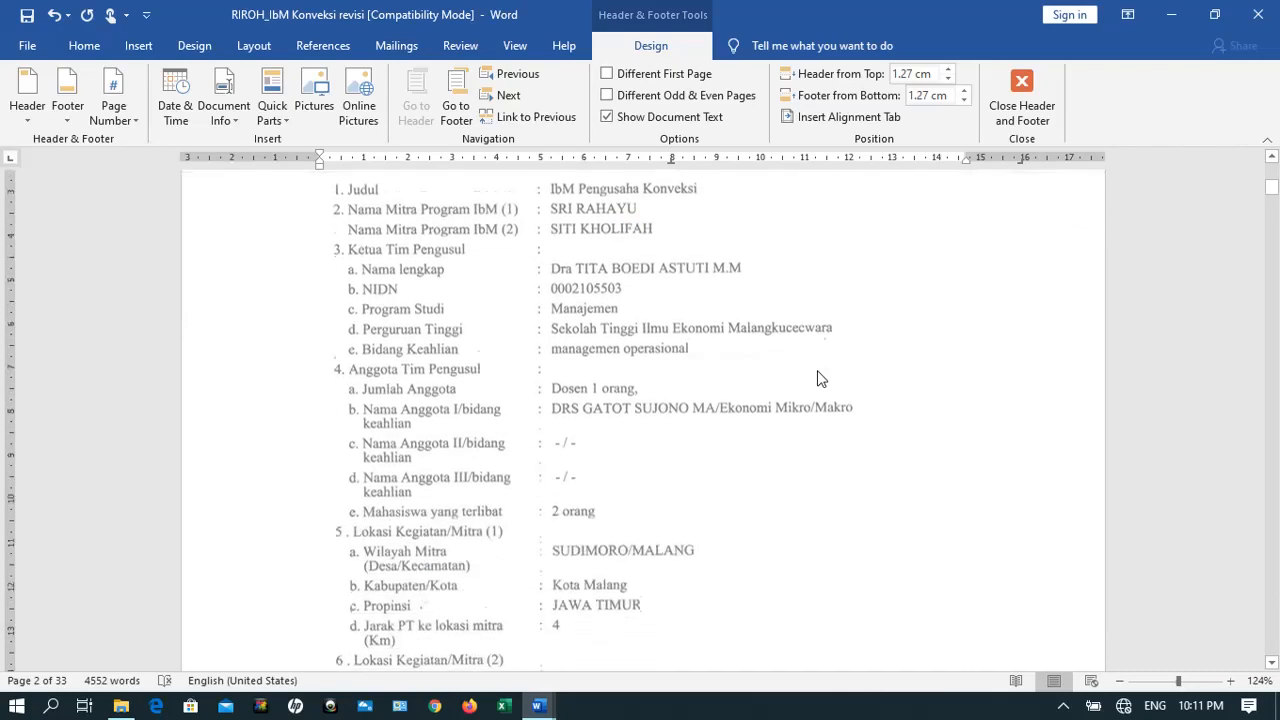
{"action": "scroll", "coordinate": [818, 378], "scroll_direction": "down", "scroll_amount": 18}
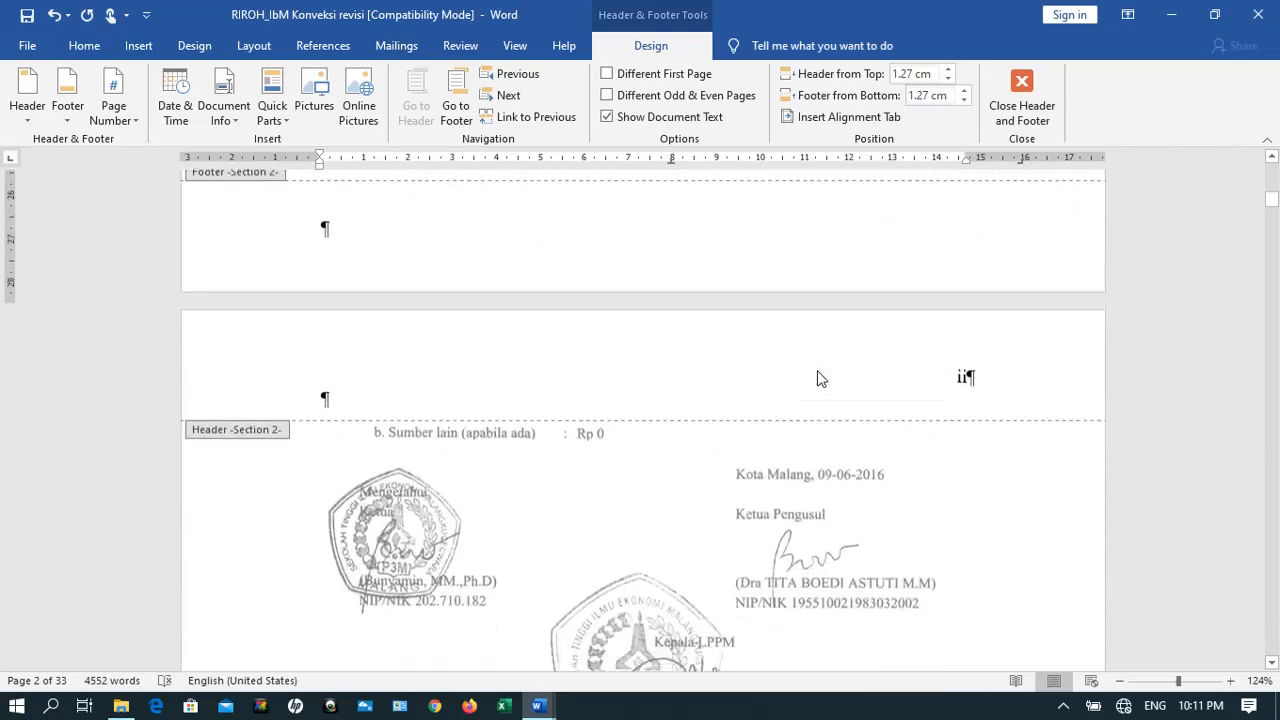
{"action": "scroll", "coordinate": [817, 378], "scroll_direction": "down", "scroll_amount": 18}
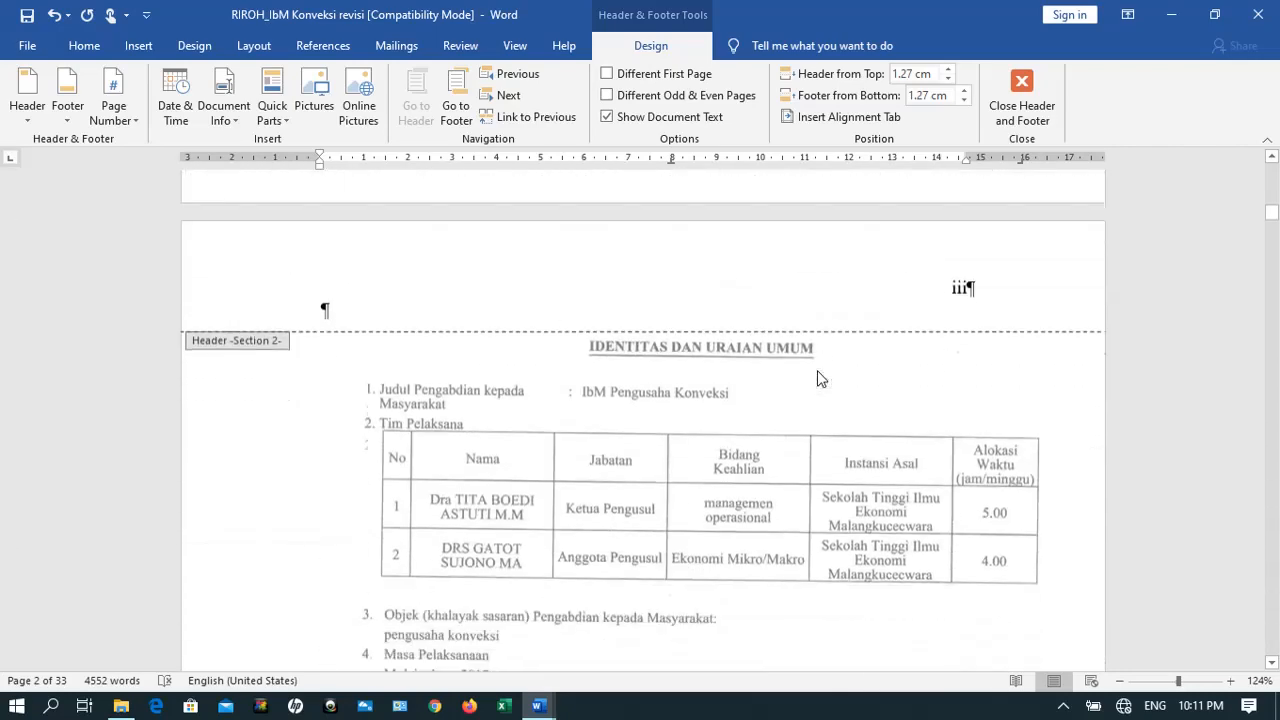
{"action": "scroll", "coordinate": [818, 378], "scroll_direction": "down", "scroll_amount": 18}
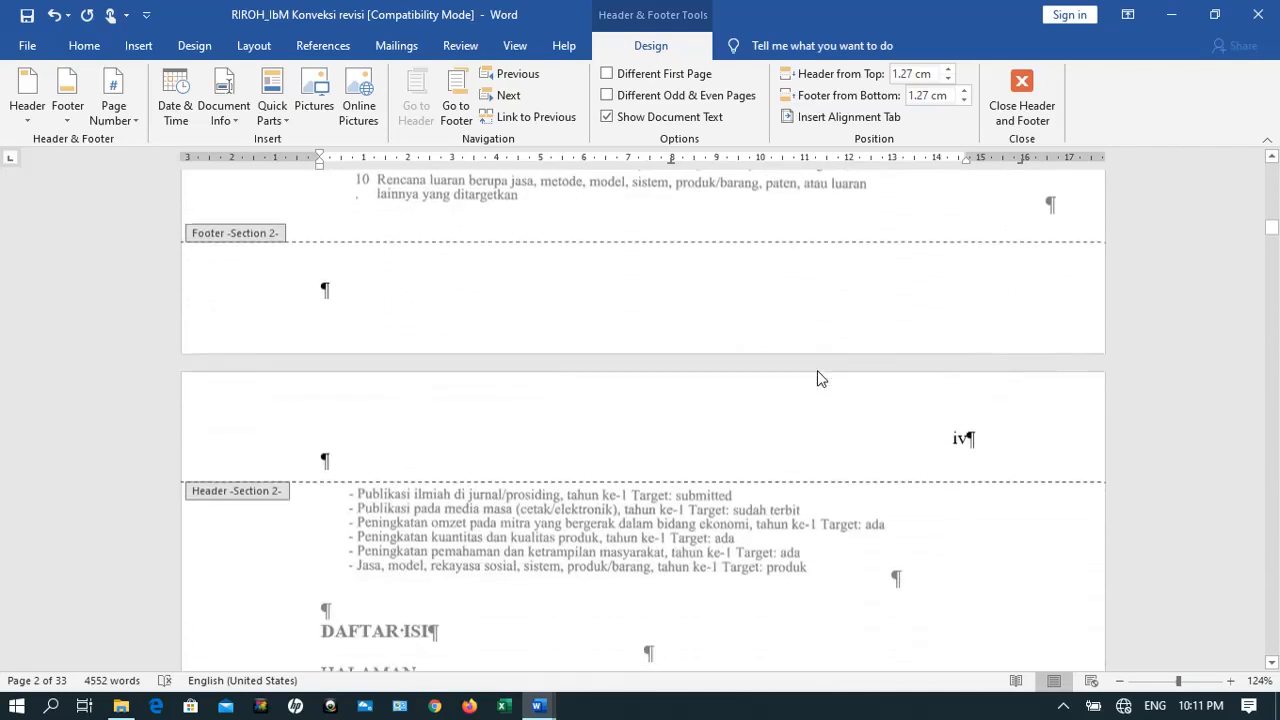
{"action": "scroll", "coordinate": [818, 378], "scroll_direction": "down", "scroll_amount": 10}
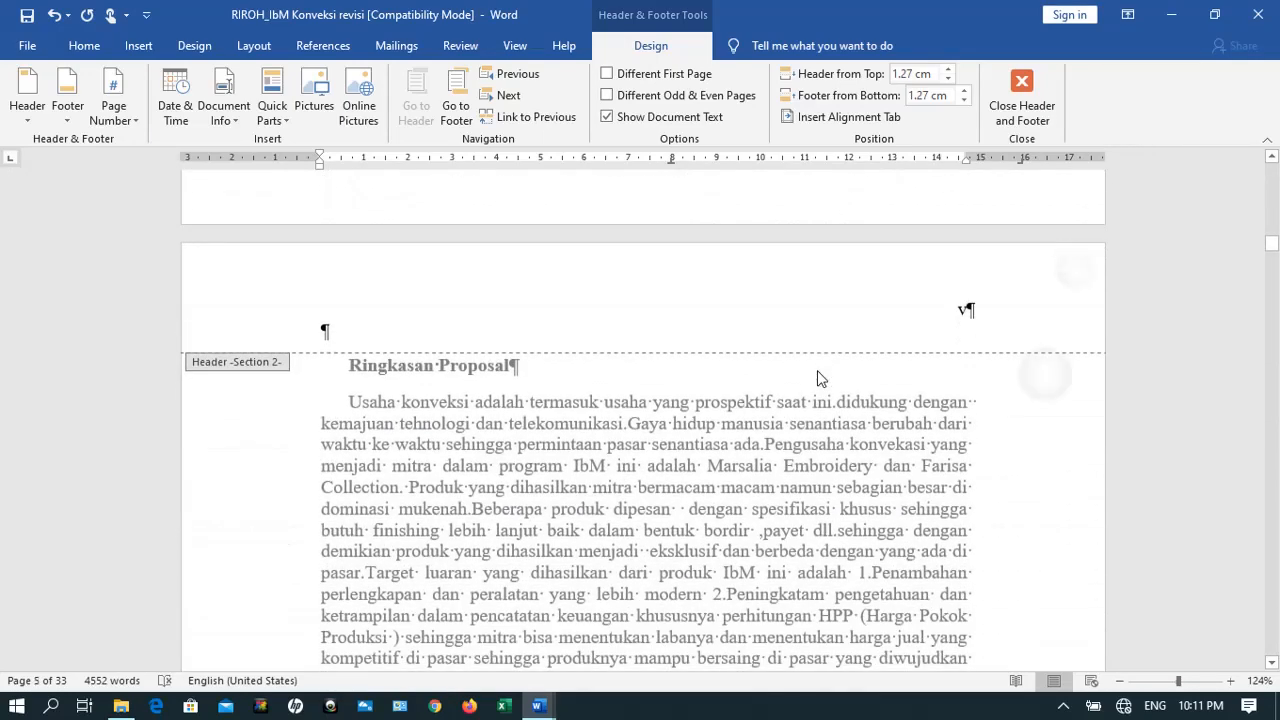
{"action": "scroll", "coordinate": [817, 378], "scroll_direction": "up", "scroll_amount": 5}
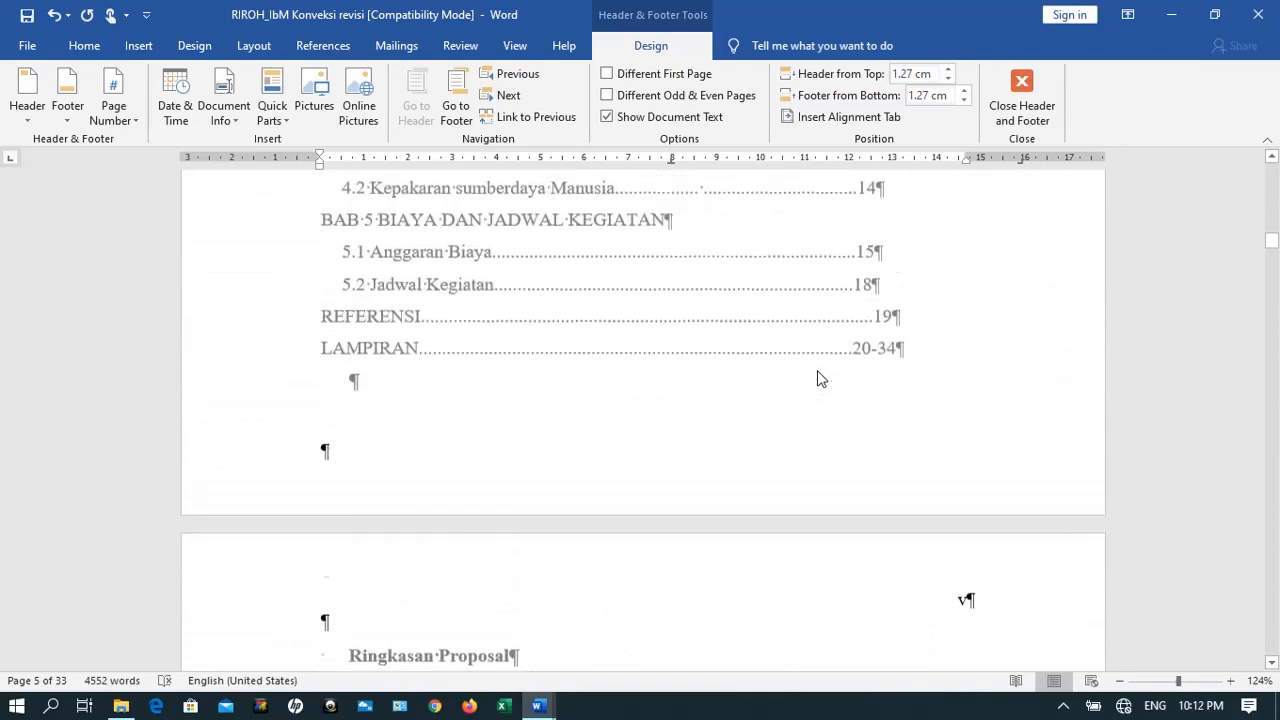
{"action": "scroll", "coordinate": [817, 378], "scroll_direction": "down", "scroll_amount": 15}
{"action": "scroll", "coordinate": [817, 378], "scroll_direction": "down", "scroll_amount": 15}
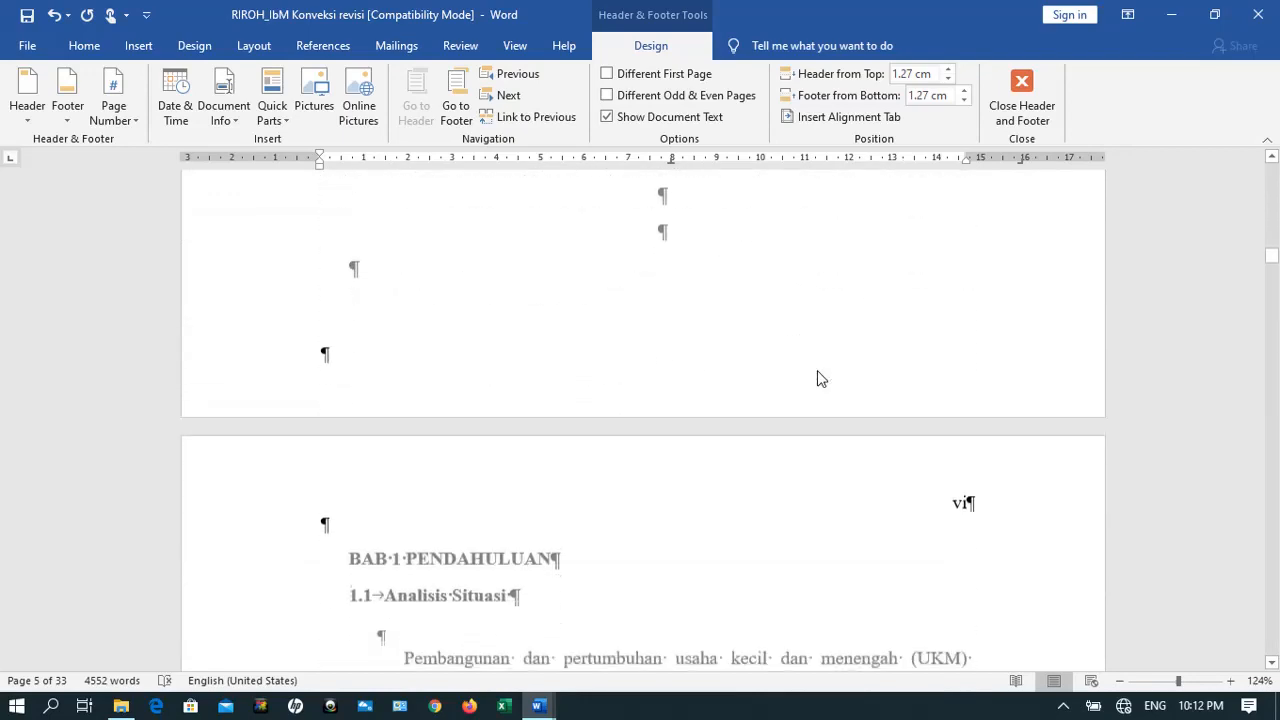
{"action": "scroll", "coordinate": [817, 378], "scroll_direction": "up", "scroll_amount": 5}
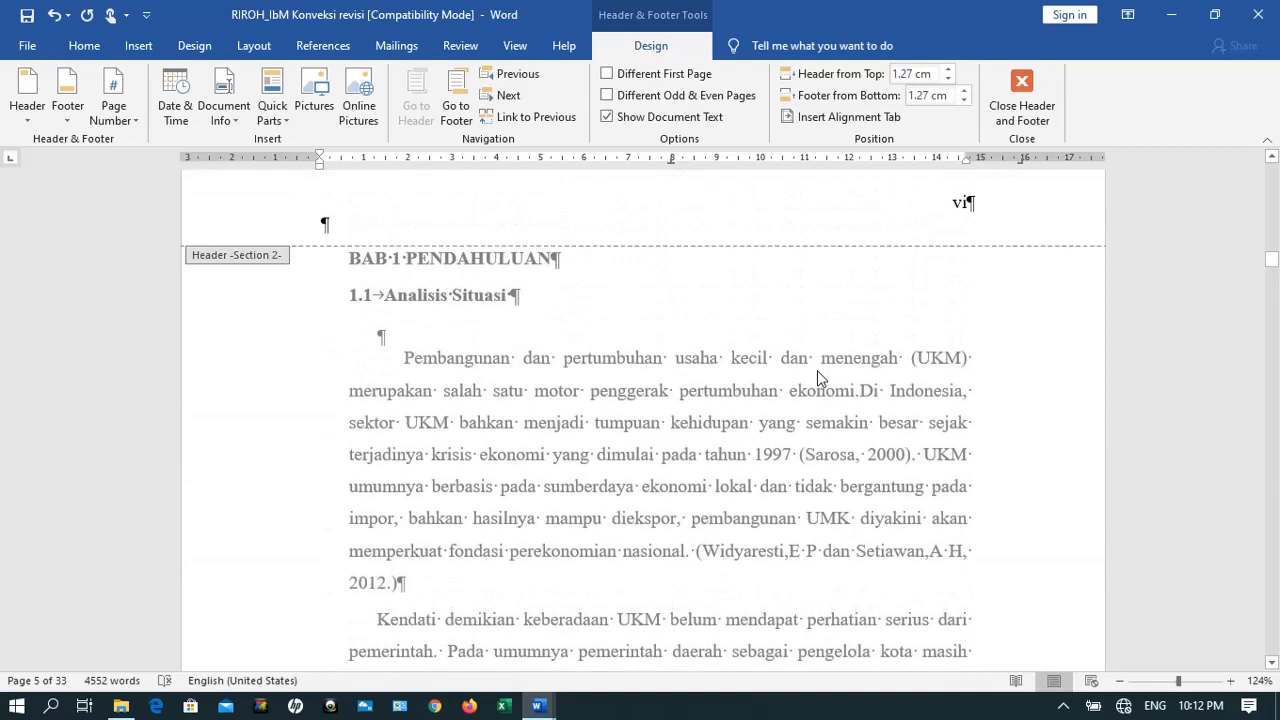
Leave header editing and place the text cursor directly before the BAB 1 PENDAHULUAN heading
{"action": "double_click", "coordinate": [430, 305]}
{"action": "triple_click", "coordinate": [429, 300]}
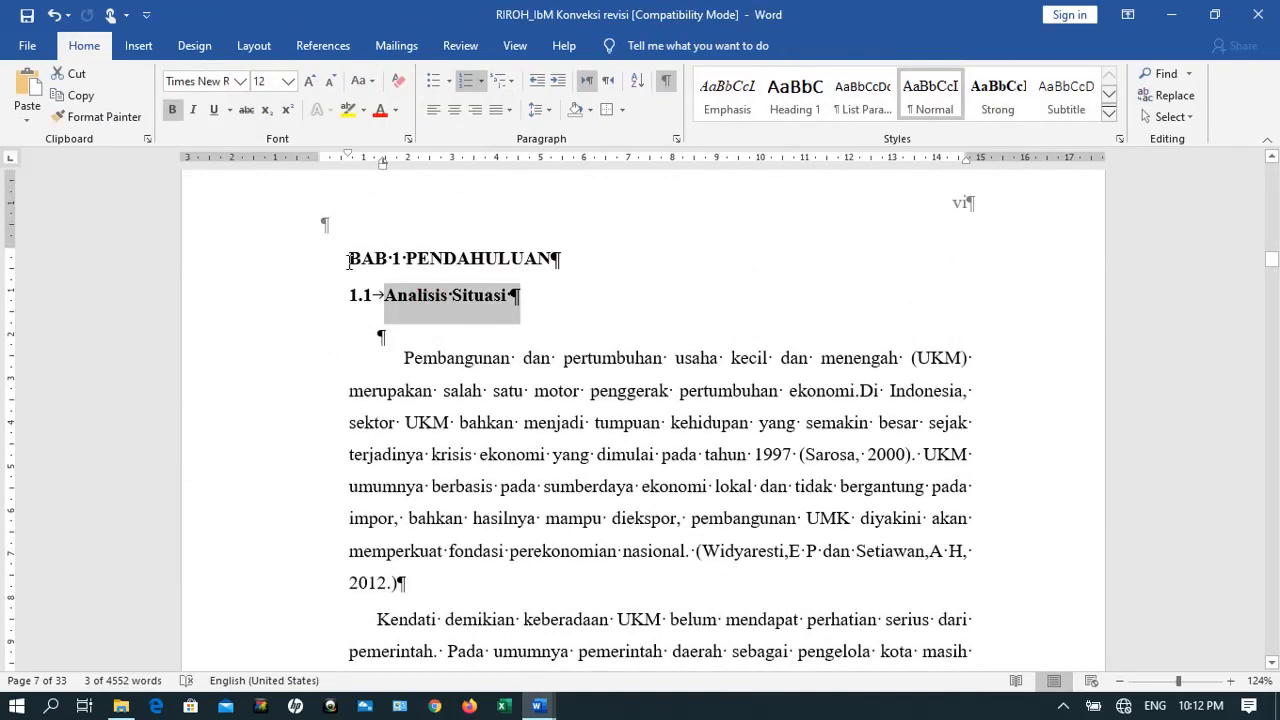
{"action": "left_click", "coordinate": [349, 260]}
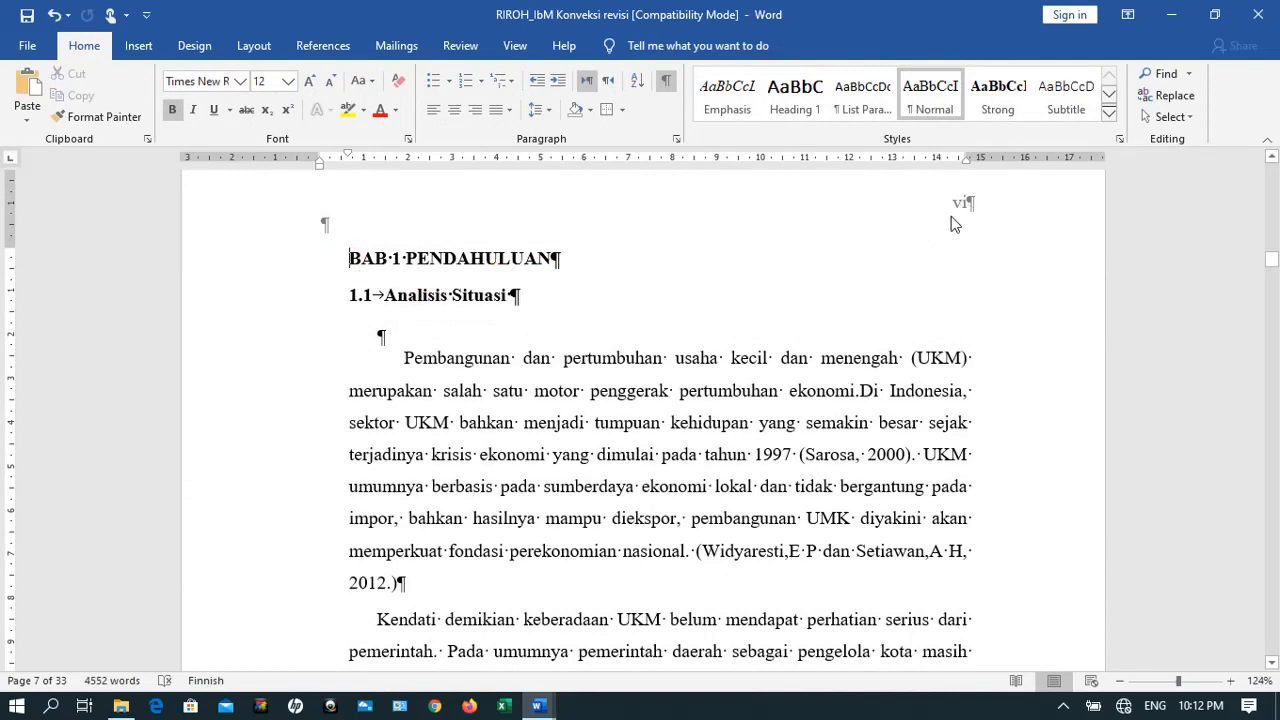
Switch to Document1, review numbering rules 3 and 4 for chapter pages, and return to the RIROH_IbM Konveksi revisi document
{"action": "mouse_move", "coordinate": [538, 705]}
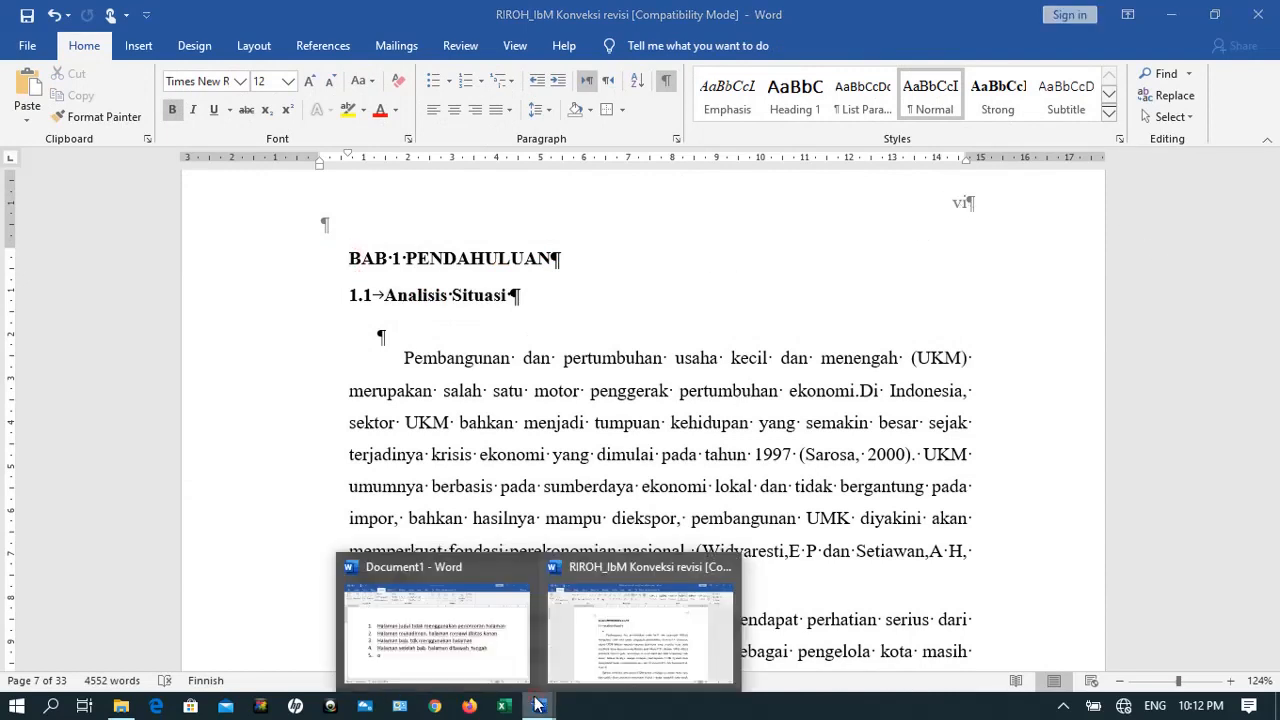
{"action": "left_click", "coordinate": [472, 641]}
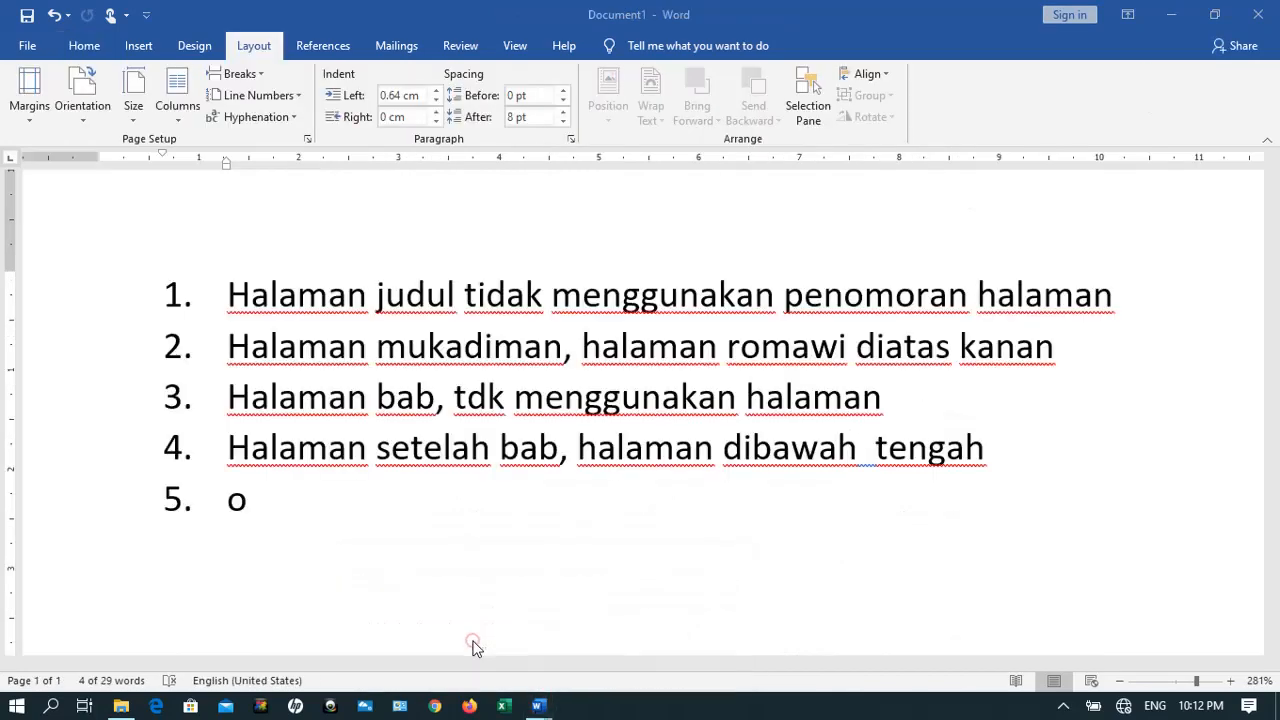
{"action": "double_click", "coordinate": [242, 396]}
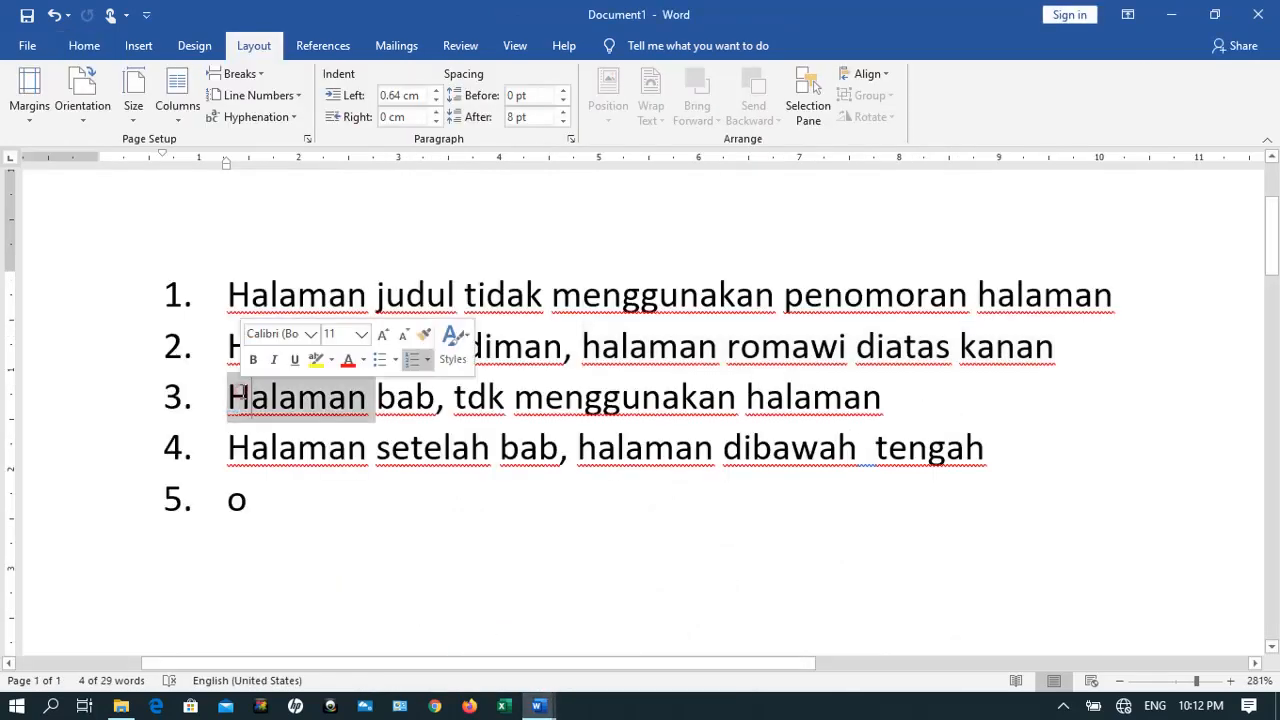
{"action": "left_click", "coordinate": [816, 398]}
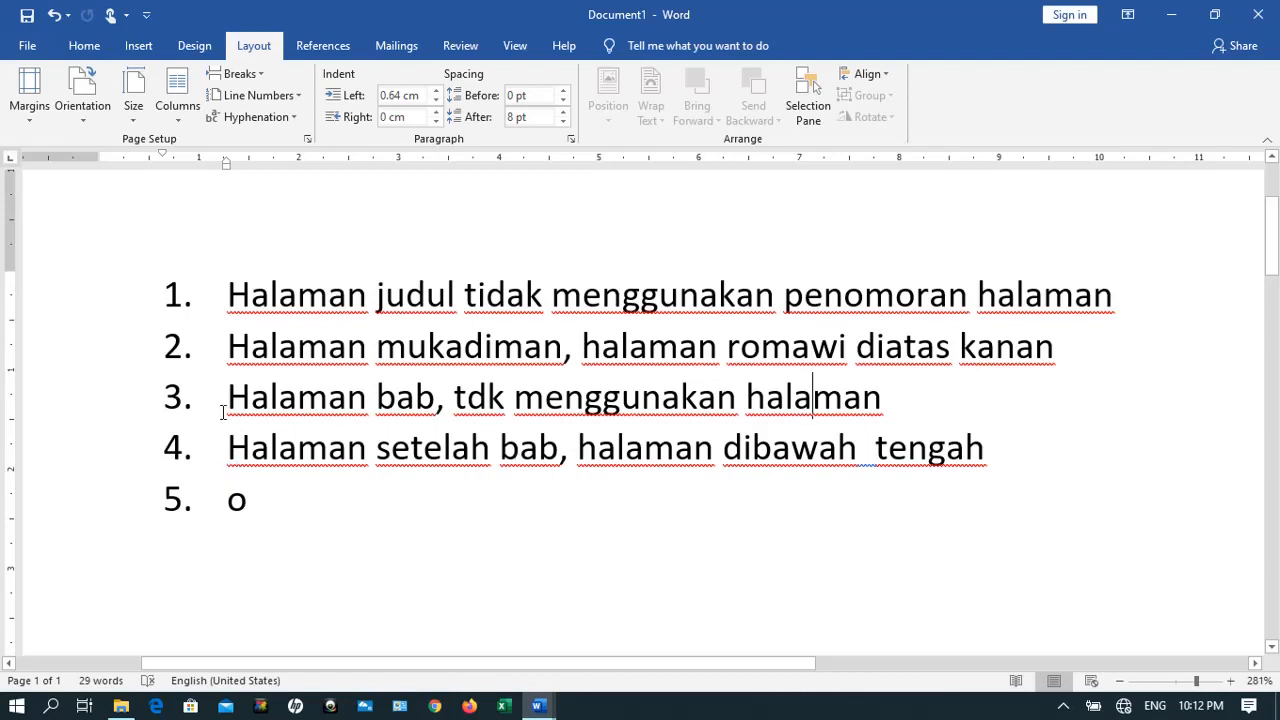
{"action": "left_click_drag", "start_coordinate": [229, 398], "coordinate": [352, 460]}
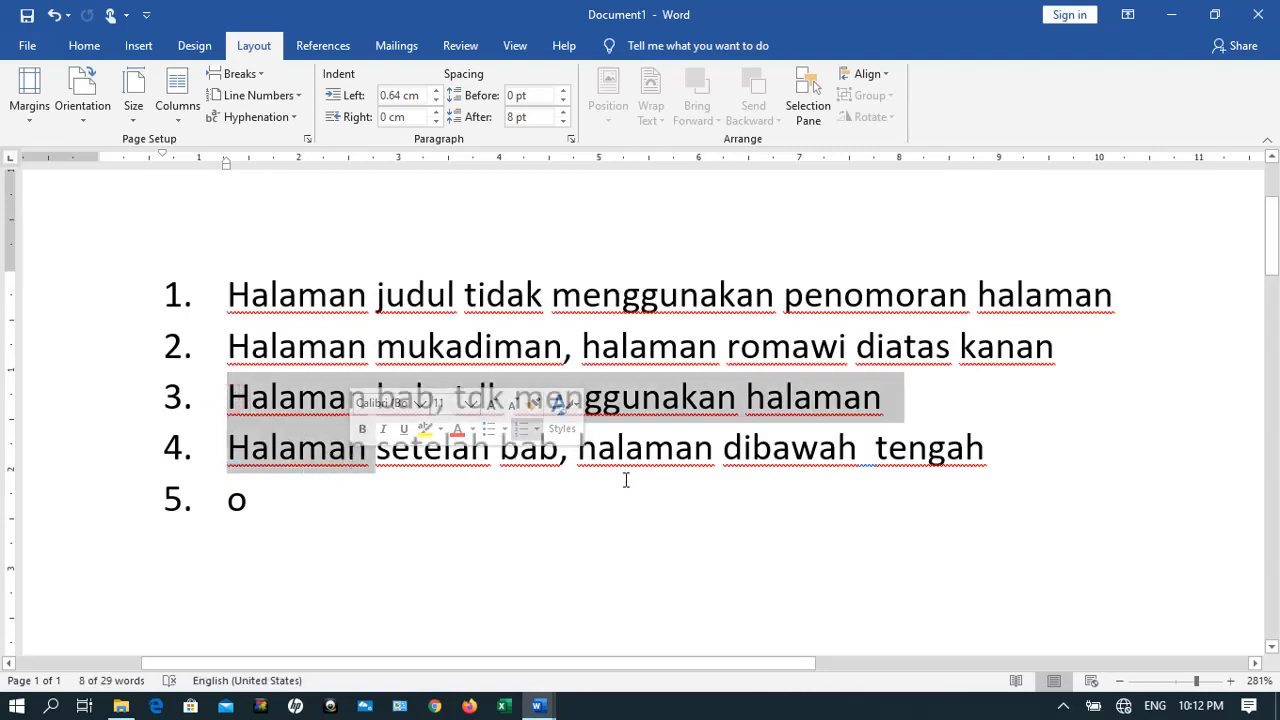
{"action": "left_click", "coordinate": [398, 607]}
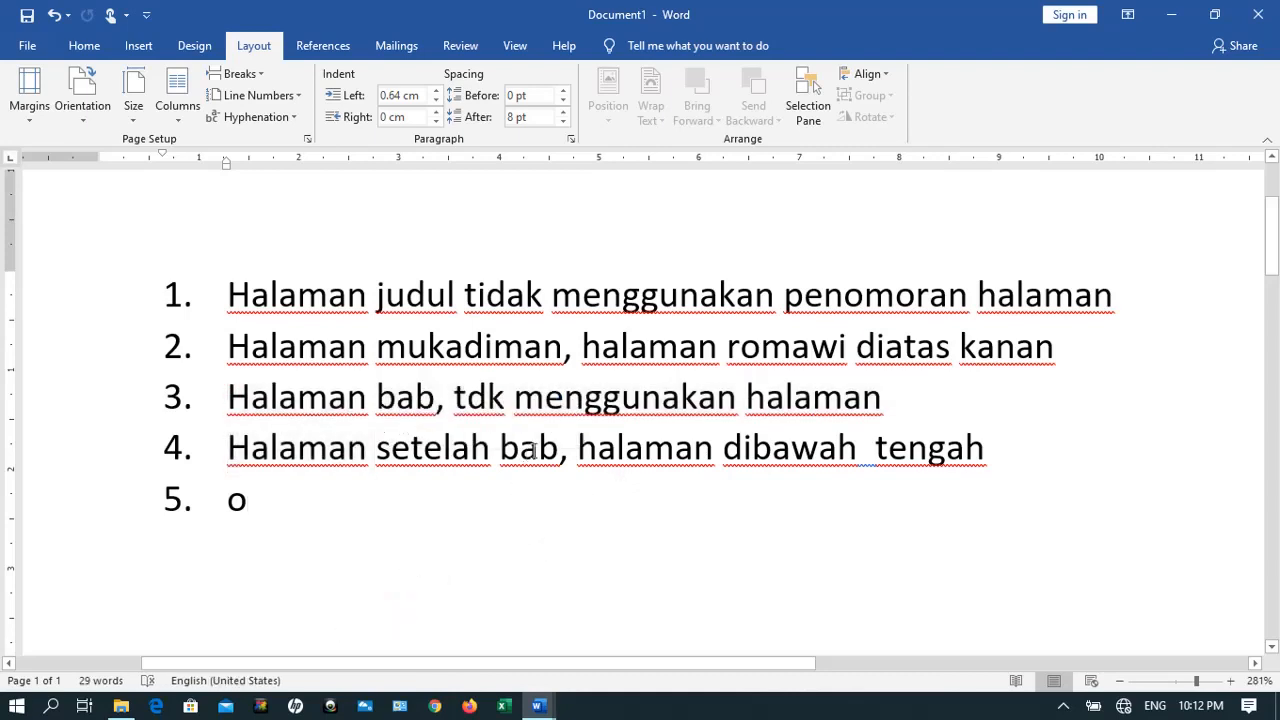
{"action": "mouse_move", "coordinate": [538, 705]}
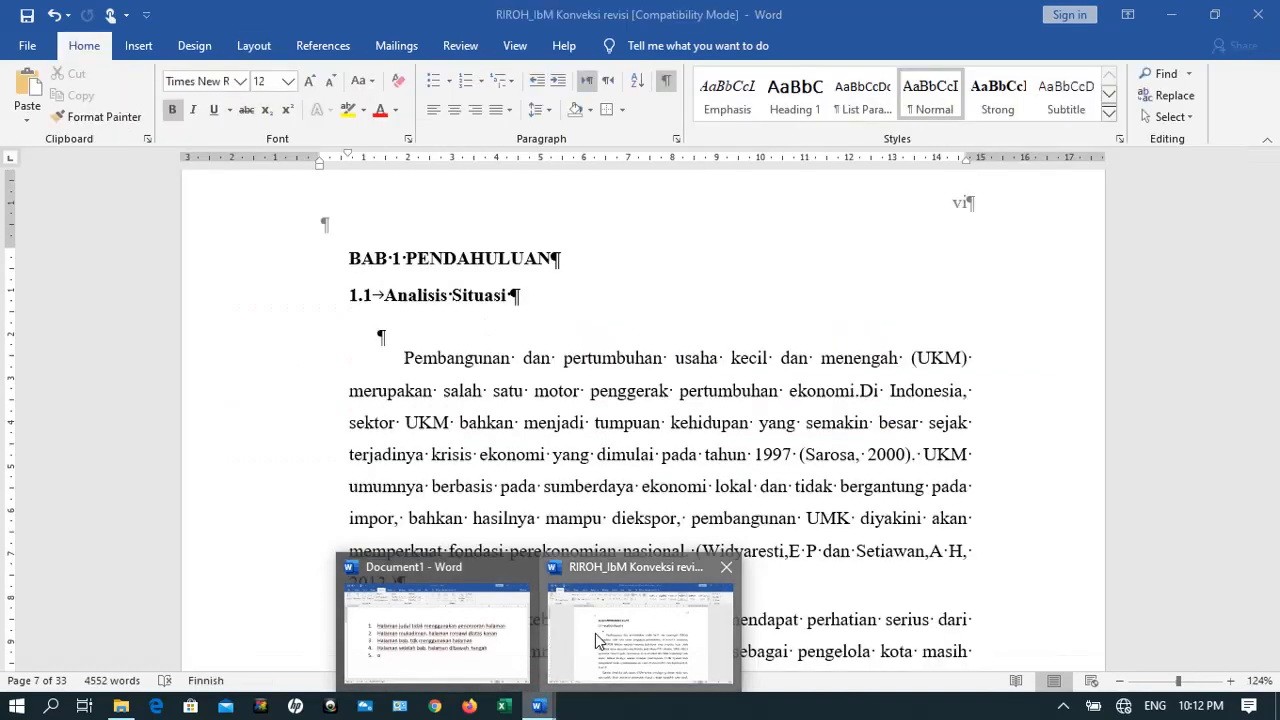
{"action": "left_click", "coordinate": [595, 633]}
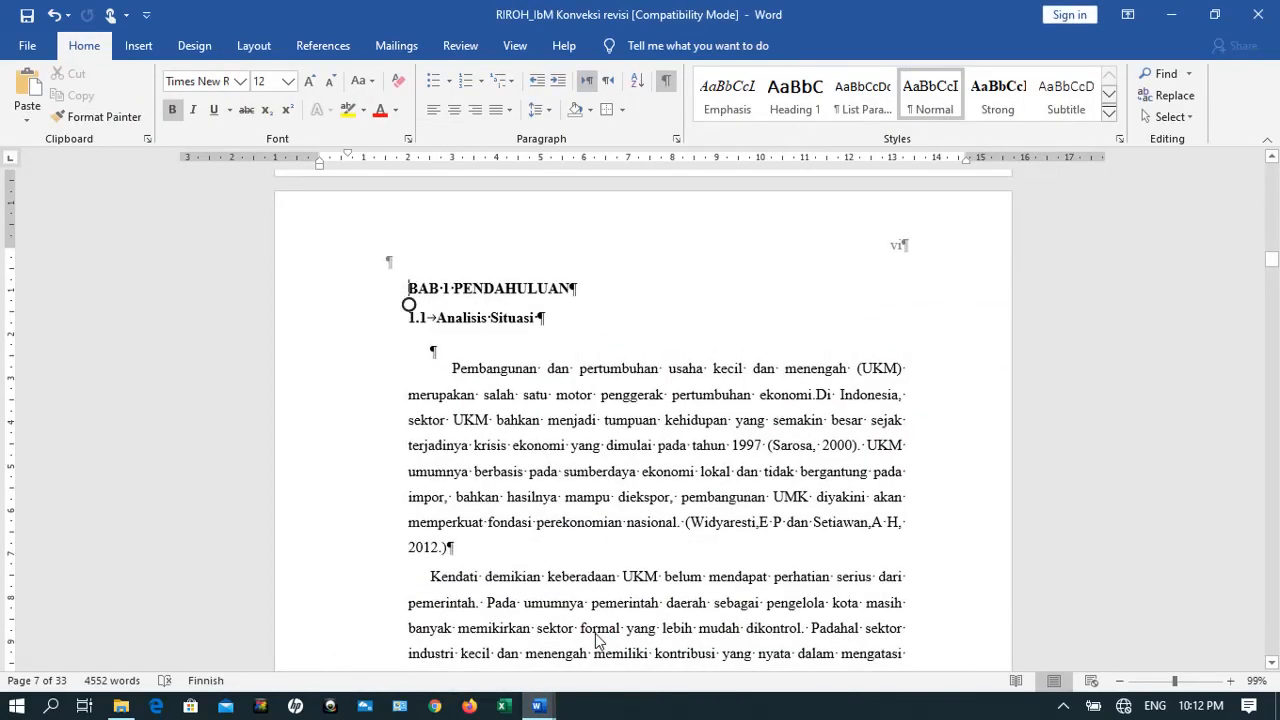
Try a continuous section break before "jahit yang yang ada" at the start of page 8, and undo it
{"action": "scroll", "coordinate": [595, 633], "scroll_direction": "down", "scroll_amount": 15}
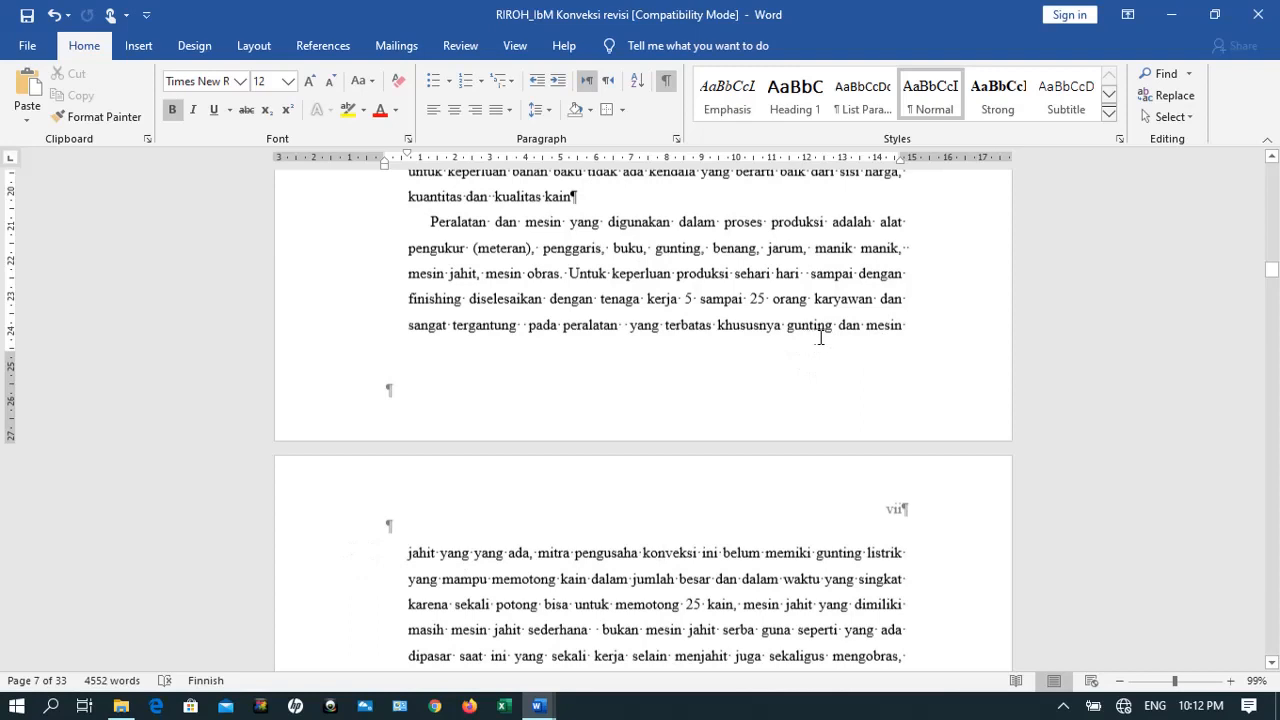
{"action": "left_click", "coordinate": [409, 552]}
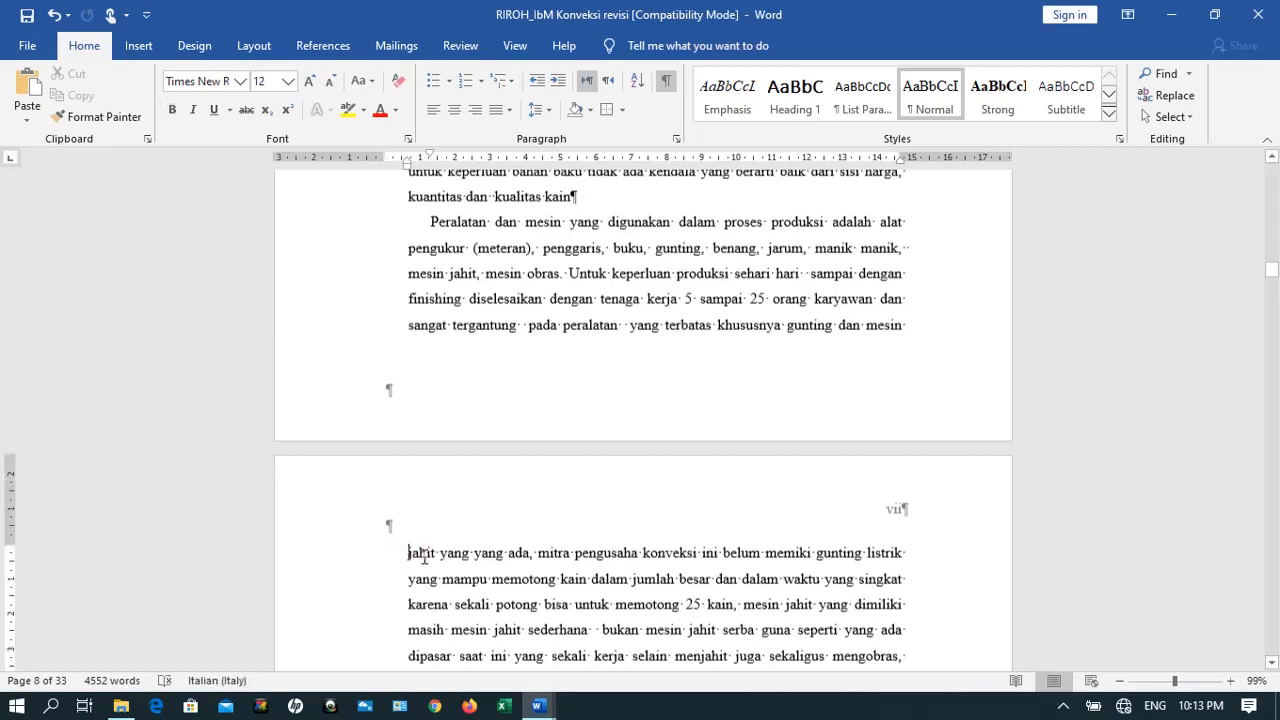
{"action": "left_click", "coordinate": [259, 46]}
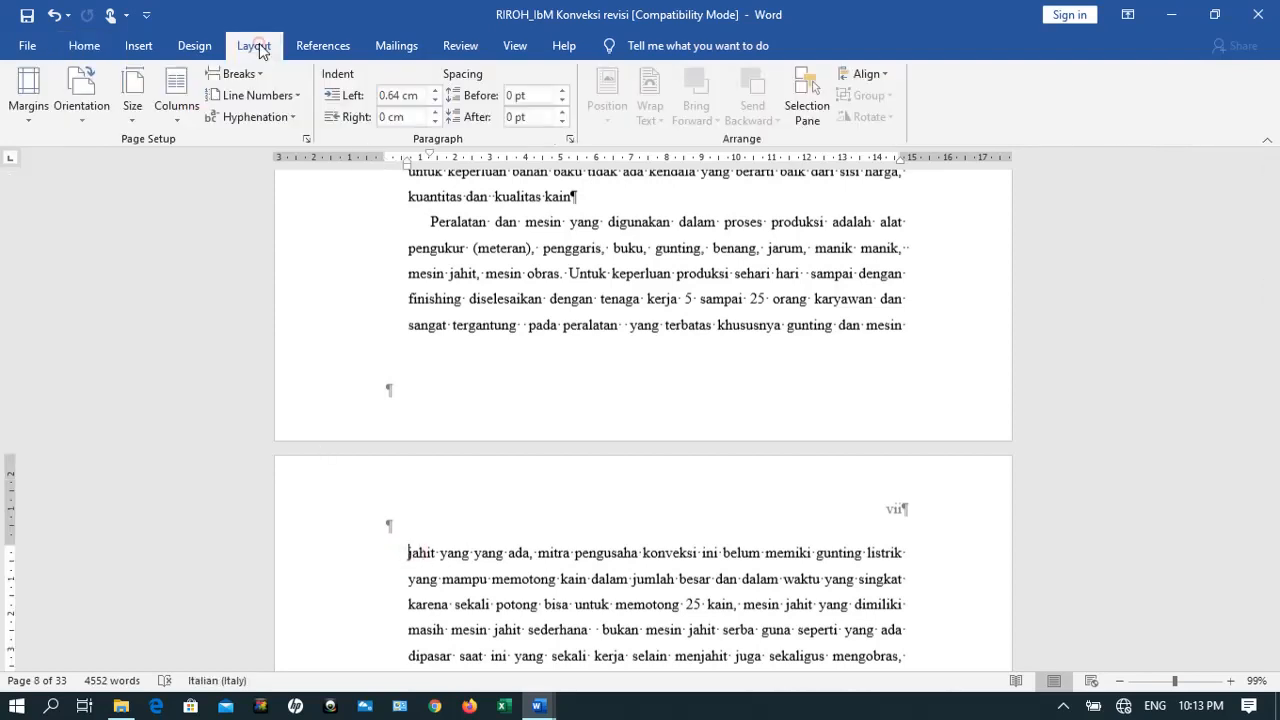
{"action": "left_click", "coordinate": [262, 75]}
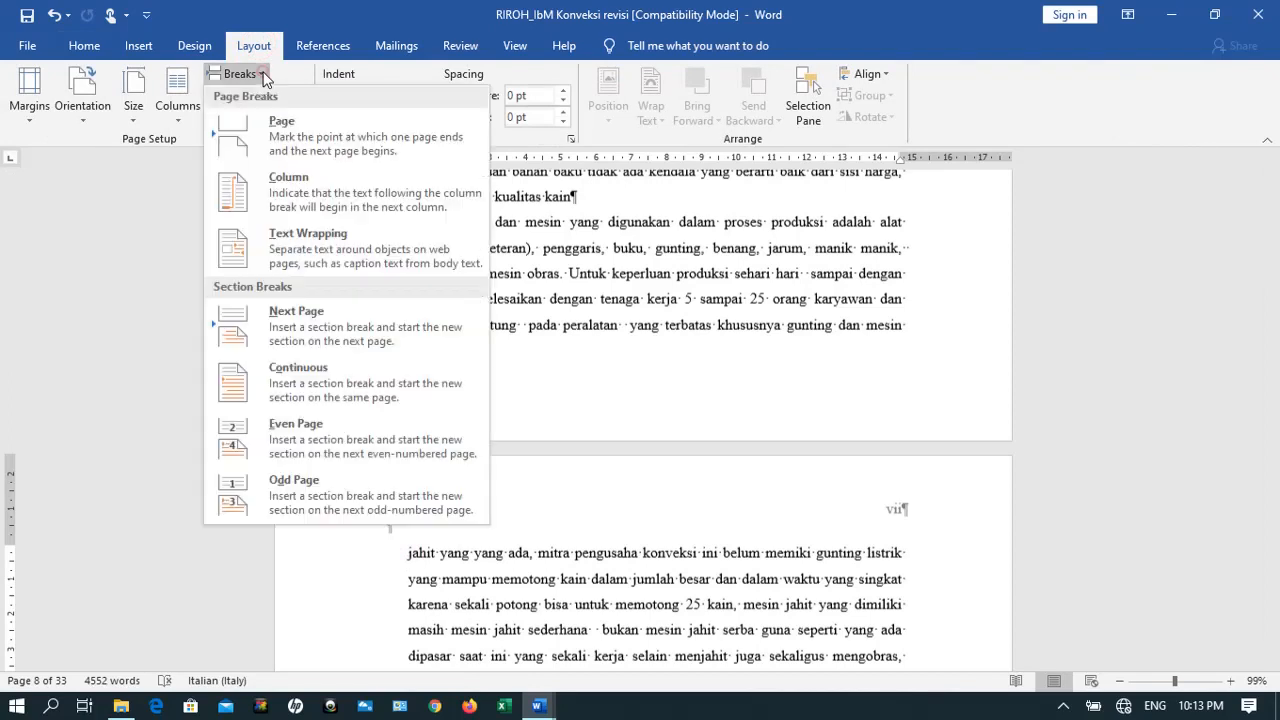
{"action": "left_click", "coordinate": [260, 366]}
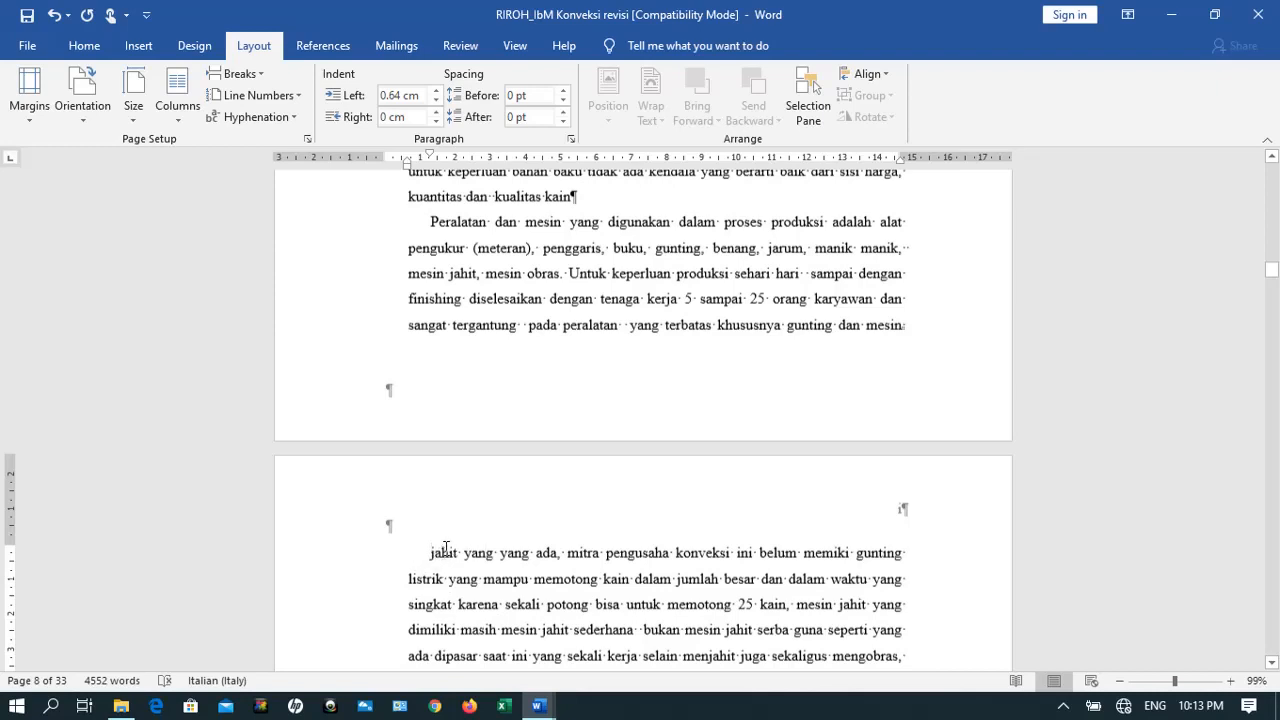
{"action": "left_click", "coordinate": [54, 14]}
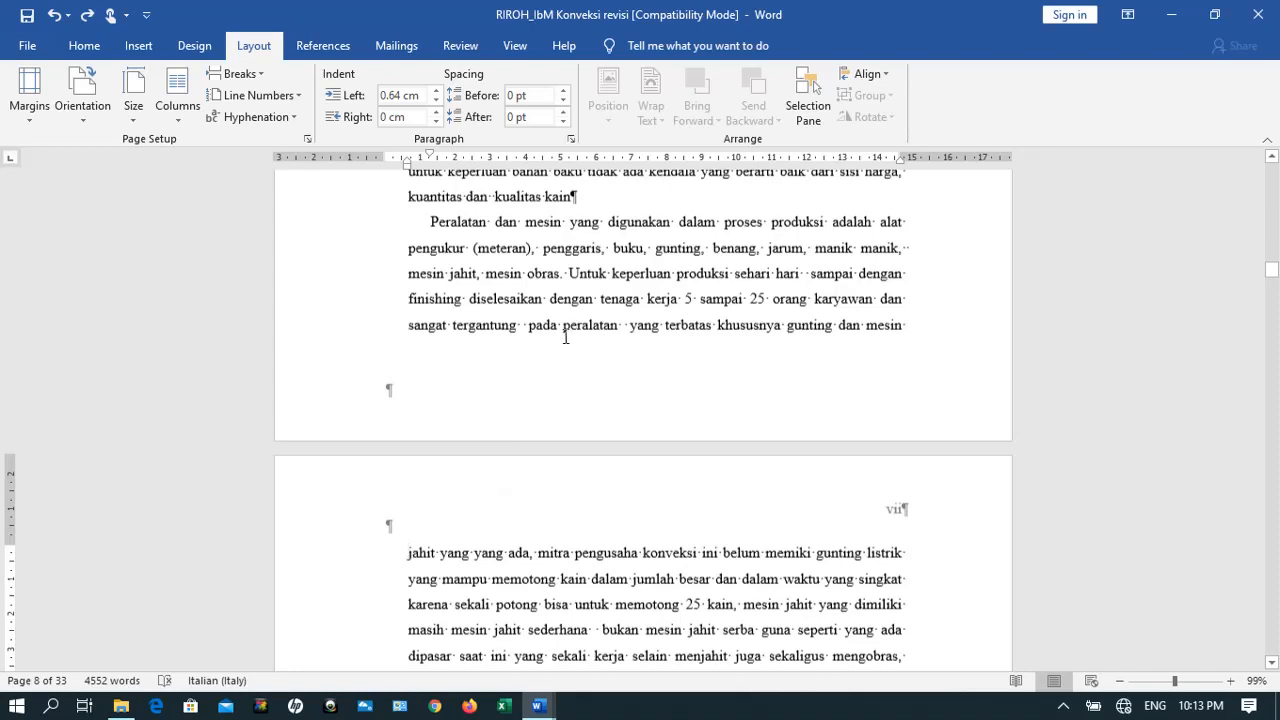
Go back to the BAB 1 PENDAHULUAN page and switch to Document1 to consult the page numbering rules
{"action": "scroll", "coordinate": [565, 338], "scroll_direction": "up", "scroll_amount": 15}
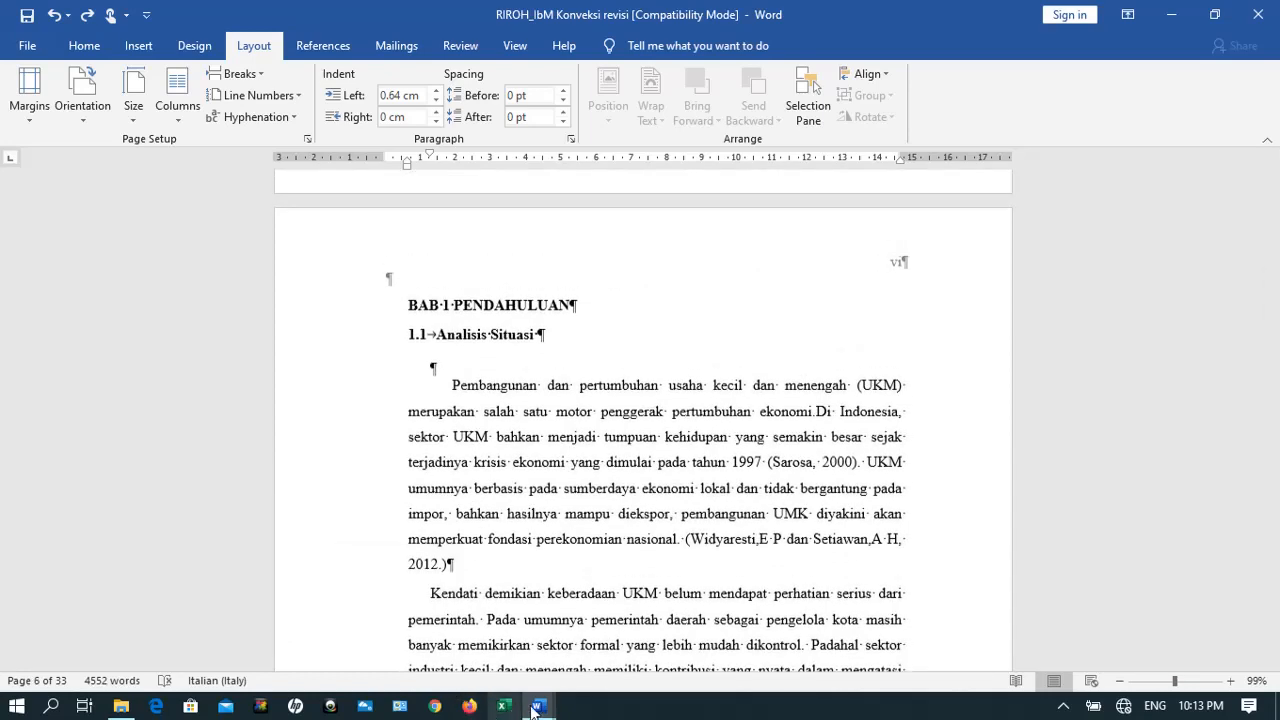
{"action": "mouse_move", "coordinate": [533, 708]}
{"action": "mouse_move", "coordinate": [494, 627]}
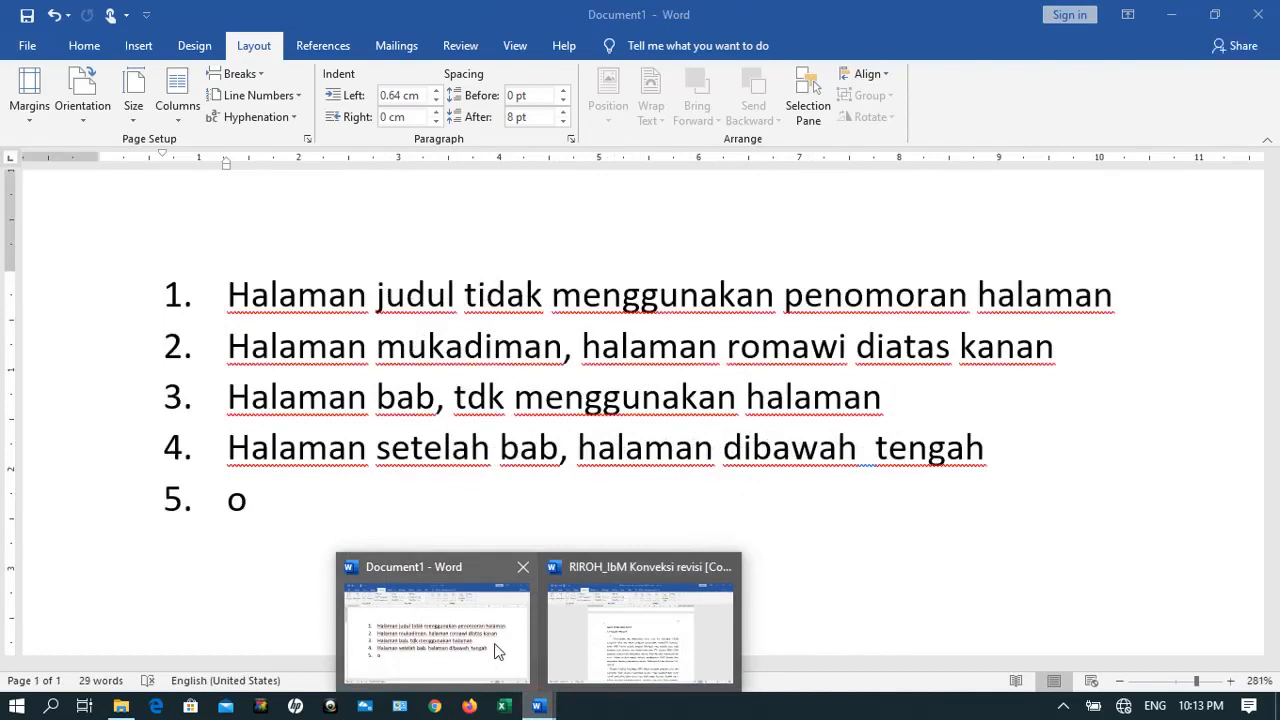
{"action": "left_click", "coordinate": [498, 651]}
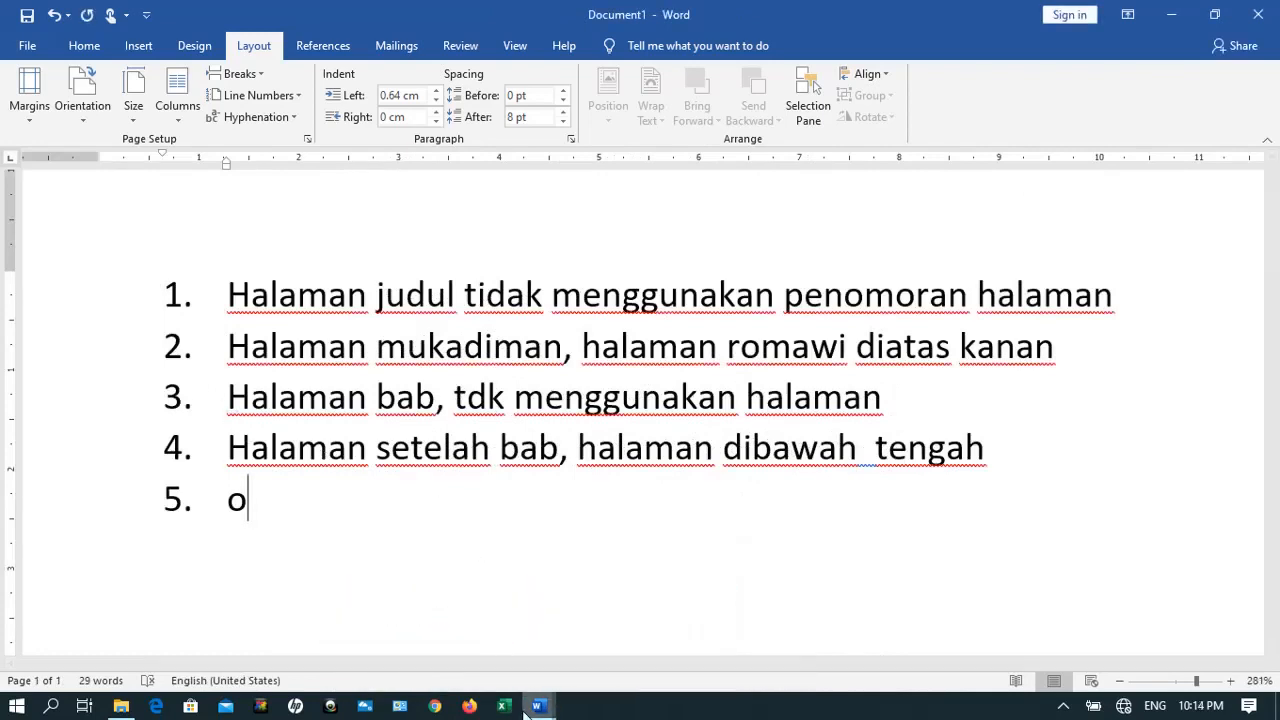
Return to the RIROH_IbM Konveksi revisi document and insert a continuous section break directly before the BAB 1 PENDAHULUAN heading
{"action": "mouse_move", "coordinate": [538, 708]}
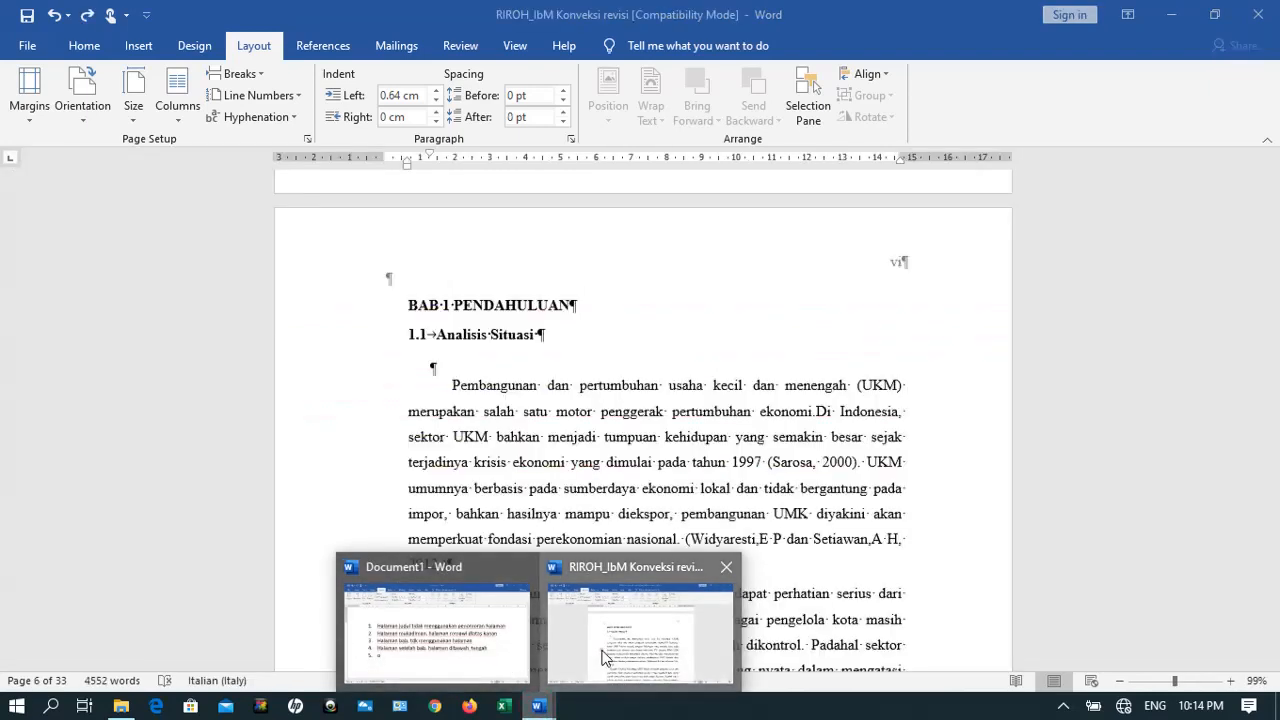
{"action": "left_click", "coordinate": [604, 657]}
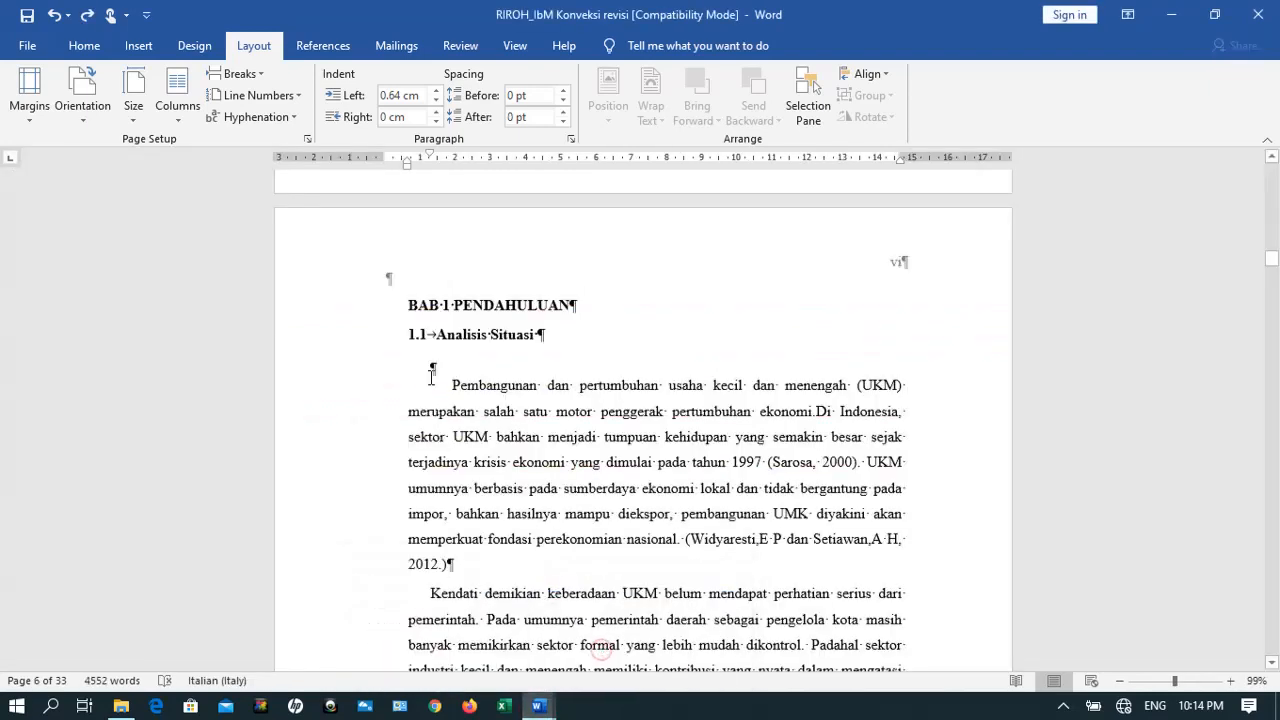
{"action": "left_click", "coordinate": [408, 300]}
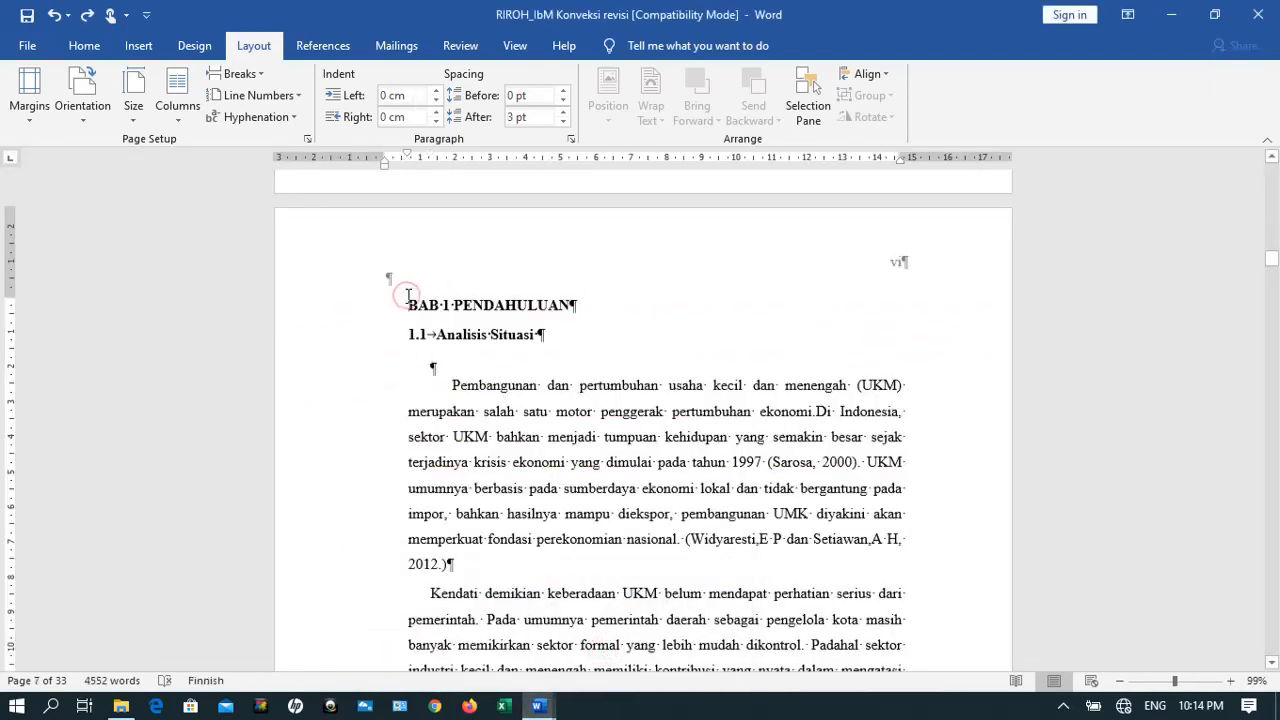
{"action": "left_click", "coordinate": [240, 74]}
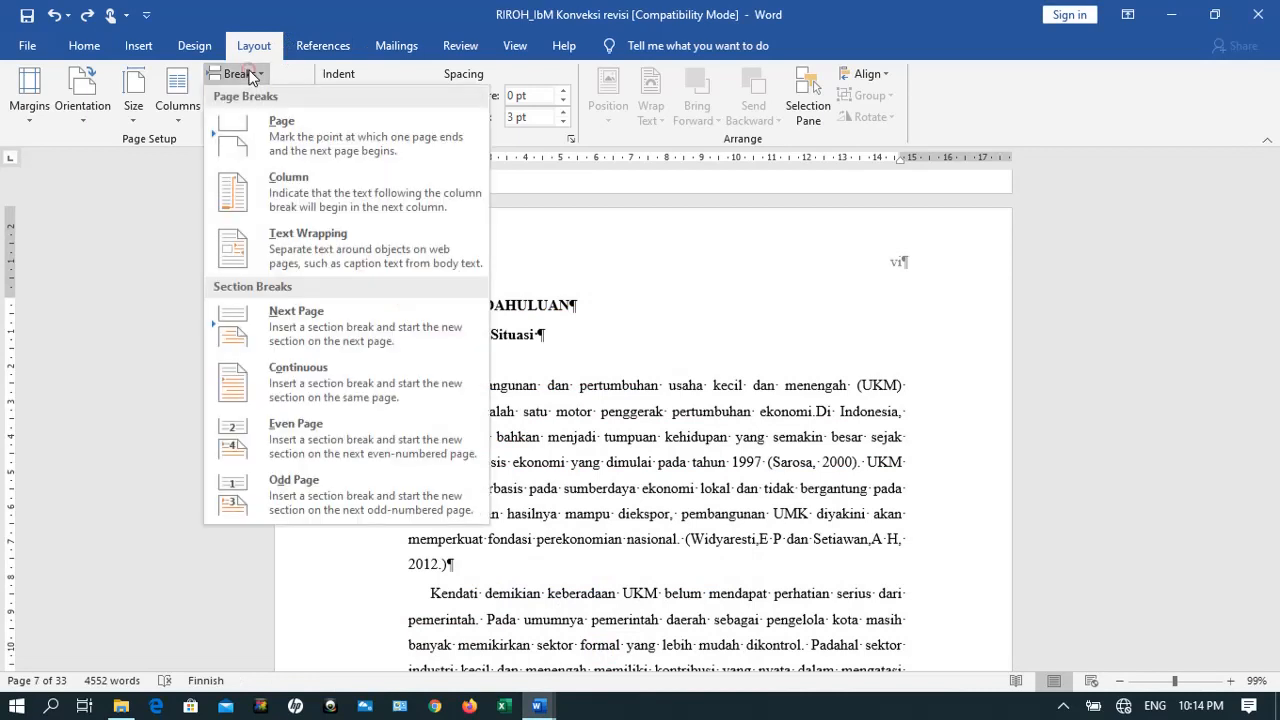
{"action": "left_click", "coordinate": [277, 373]}
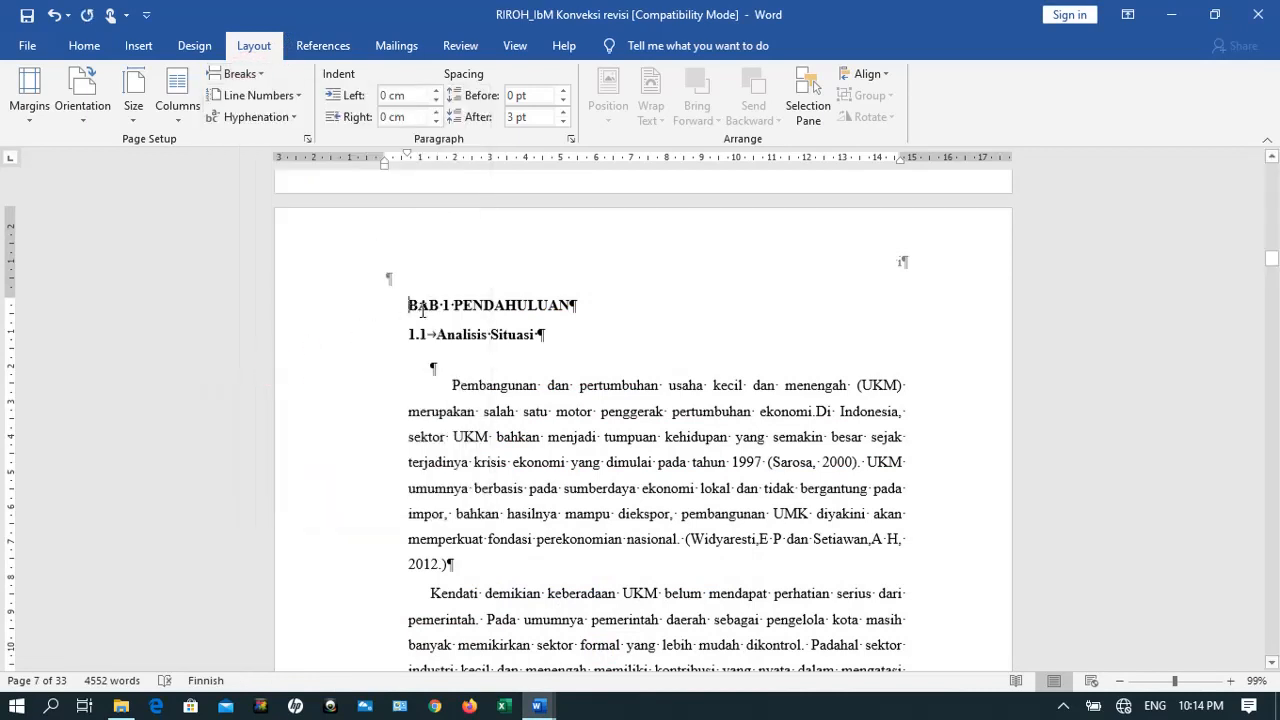
Unlink both the header and the footer of Section 3, starting at BAB 1 PENDAHULUAN, from the previous section
{"action": "double_click", "coordinate": [467, 225]}
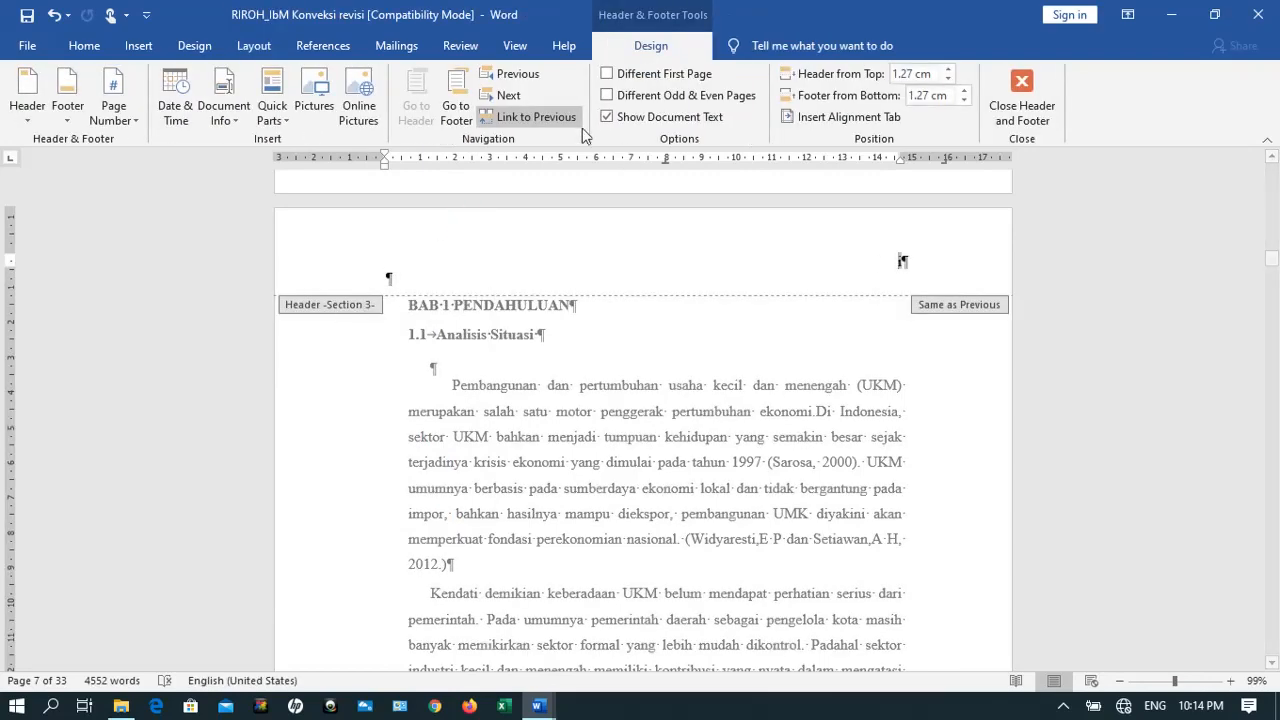
{"action": "left_click", "coordinate": [541, 115]}
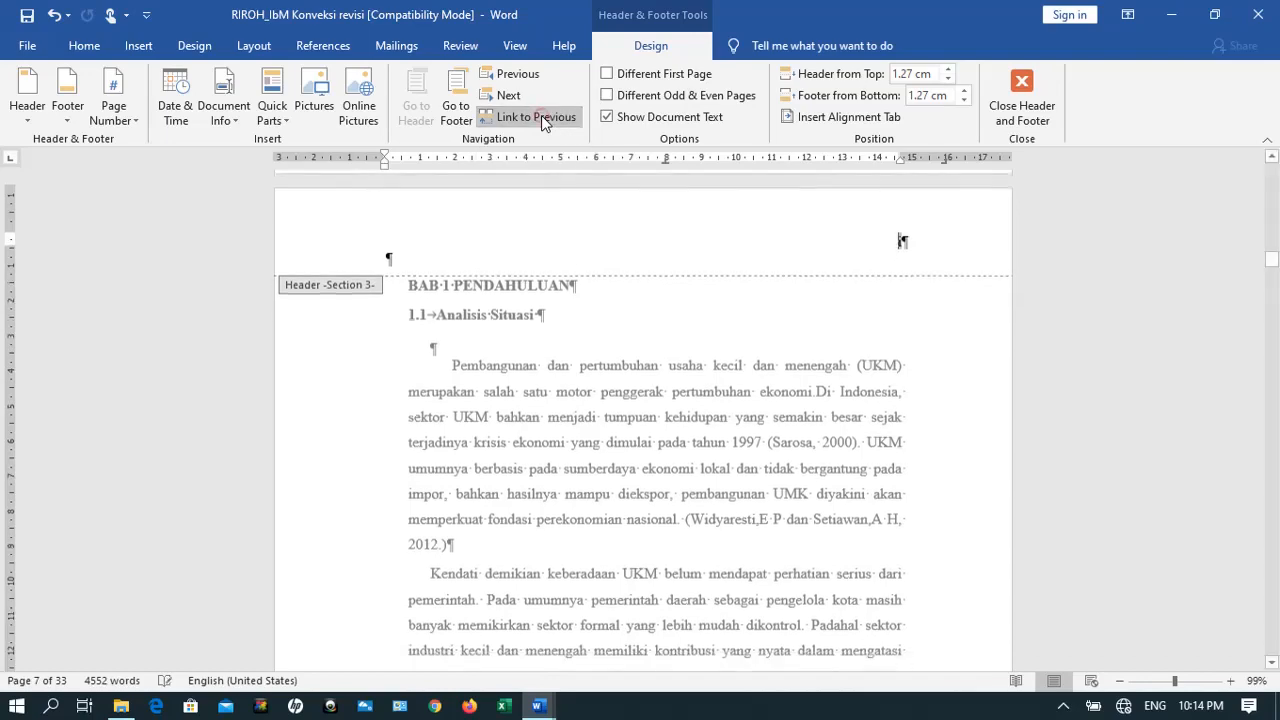
{"action": "scroll", "coordinate": [630, 408], "scroll_direction": "down", "scroll_amount": 4}
{"action": "scroll", "coordinate": [630, 408], "scroll_direction": "down", "scroll_amount": 4}
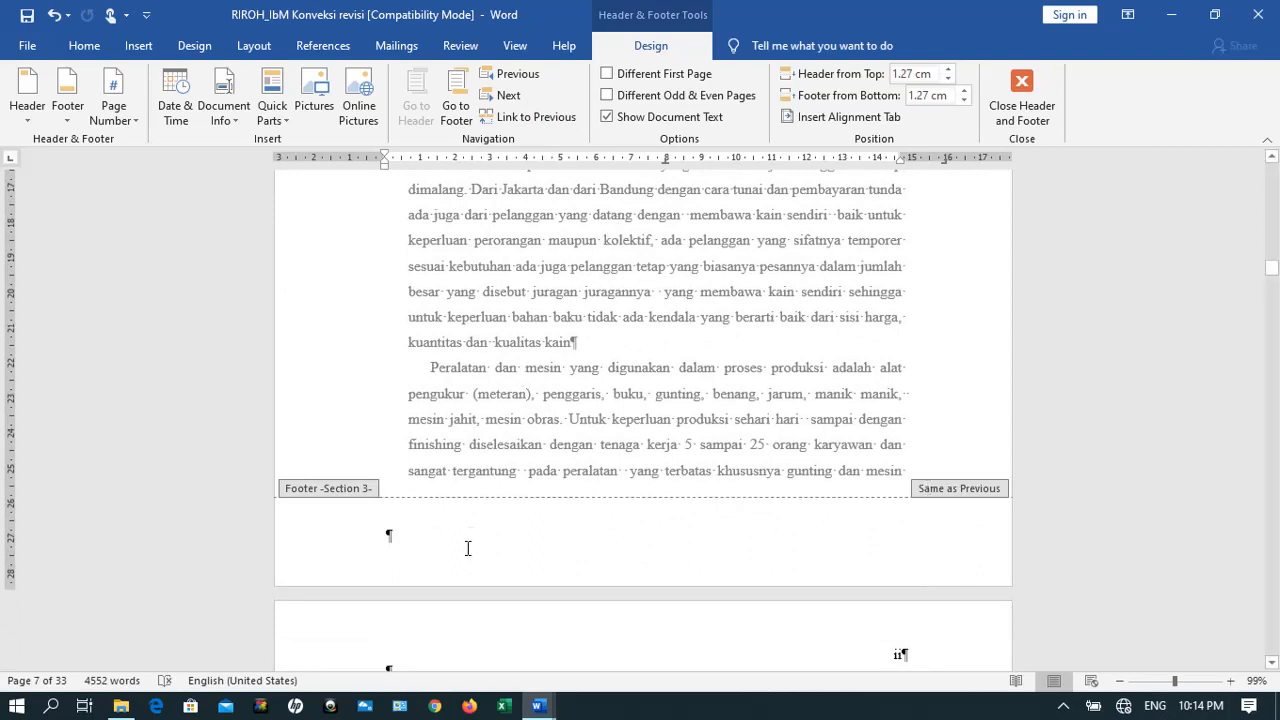
{"action": "left_click", "coordinate": [547, 118]}
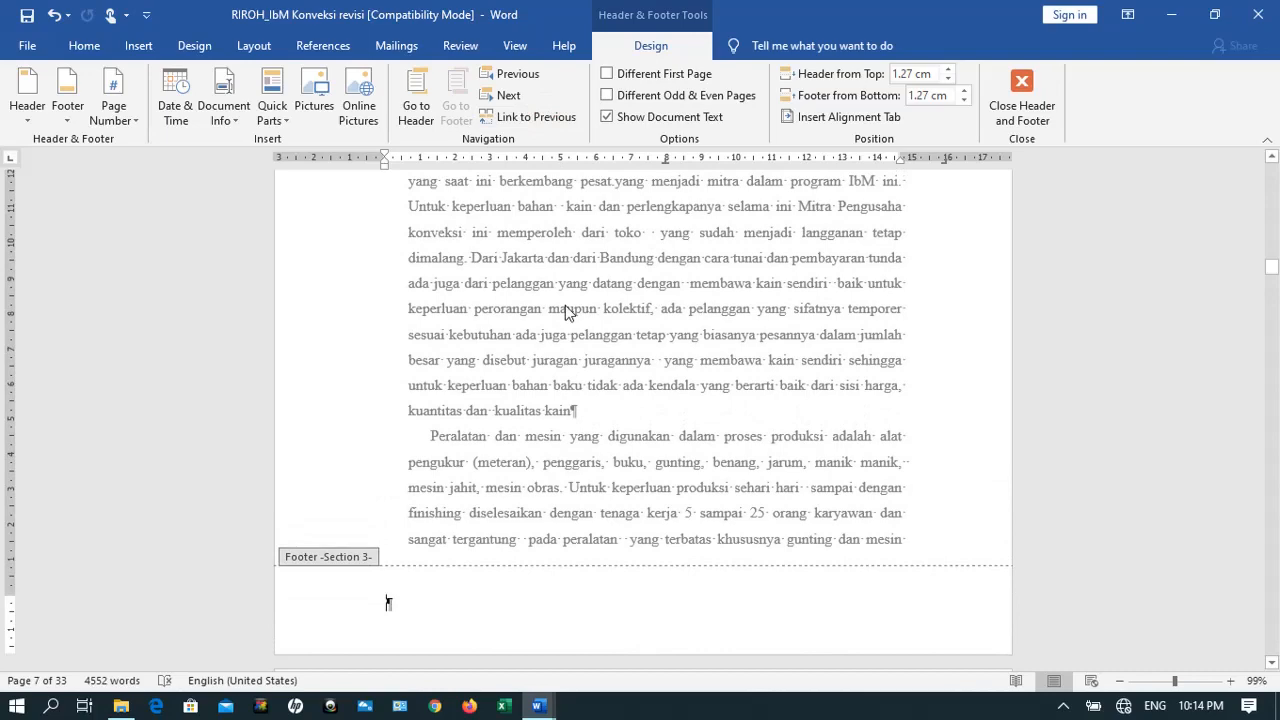
Check the Section 3 header and footer on the BAB 1 pages against the numbering rules in Document1, and return to the proposal
{"action": "scroll", "coordinate": [565, 305], "scroll_direction": "up", "scroll_amount": 10}
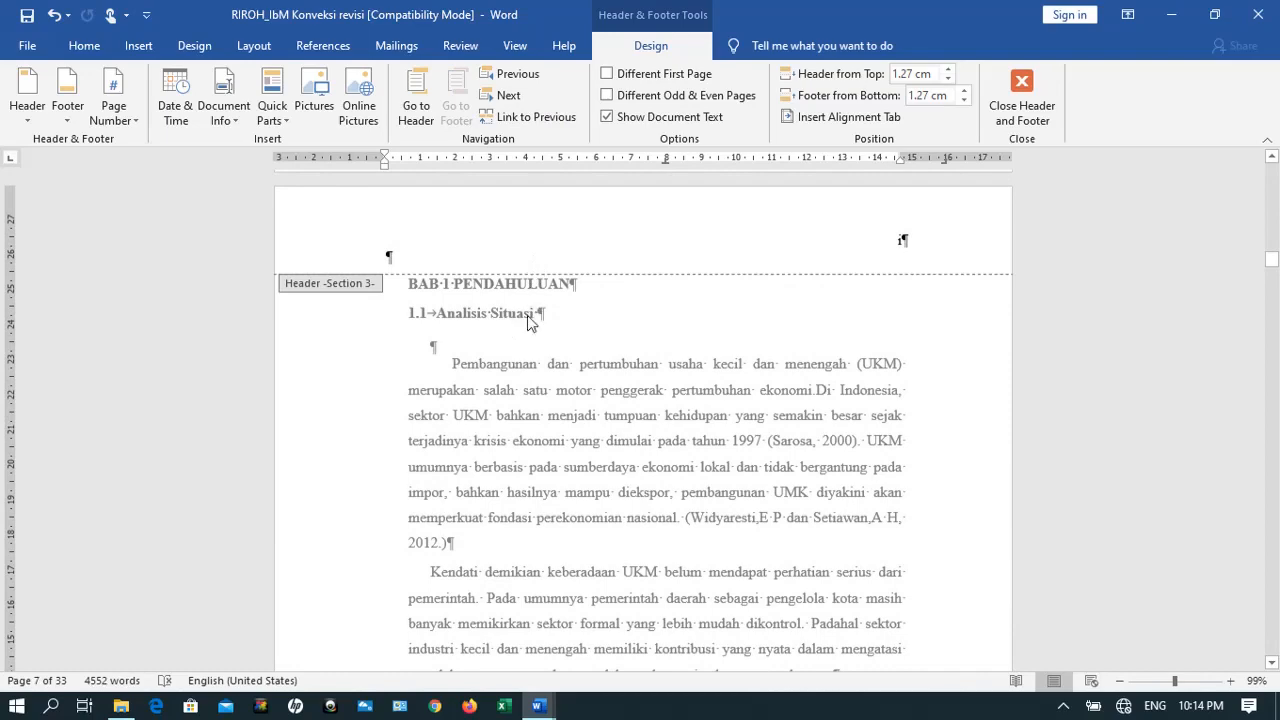
{"action": "scroll", "coordinate": [527, 315], "scroll_direction": "down", "scroll_amount": 7}
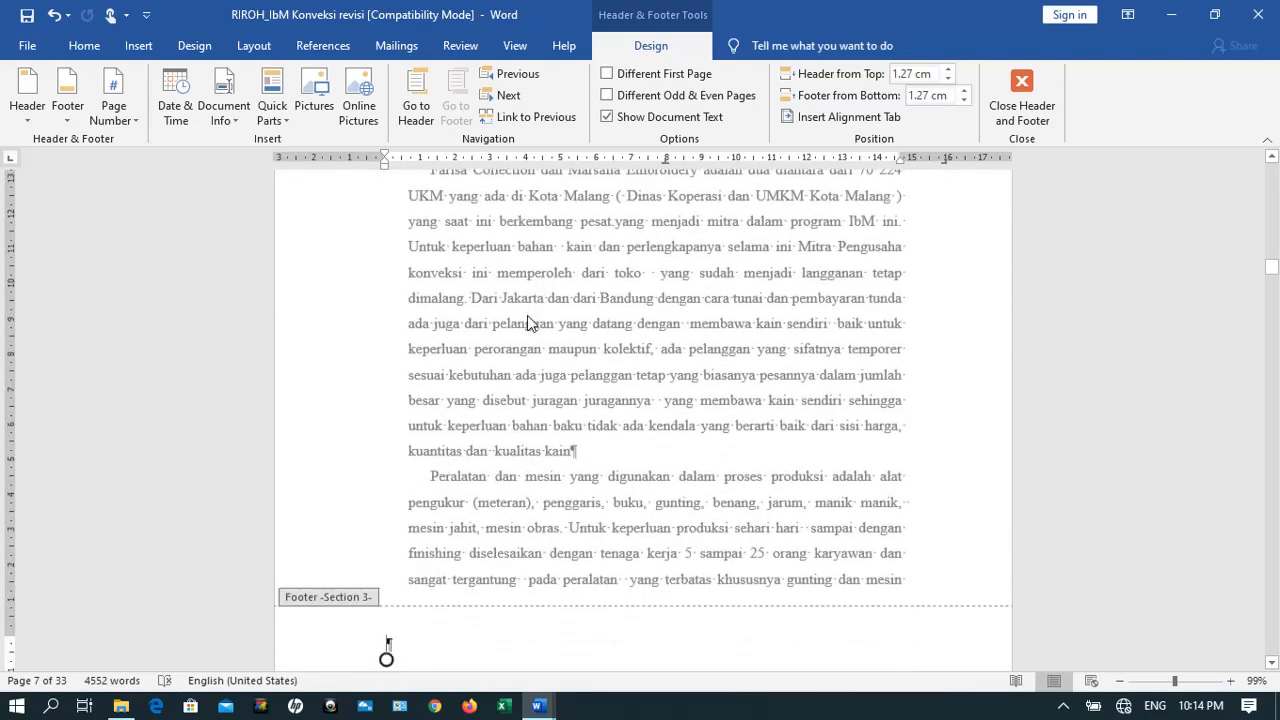
{"action": "scroll", "coordinate": [527, 315], "scroll_direction": "down", "scroll_amount": 4}
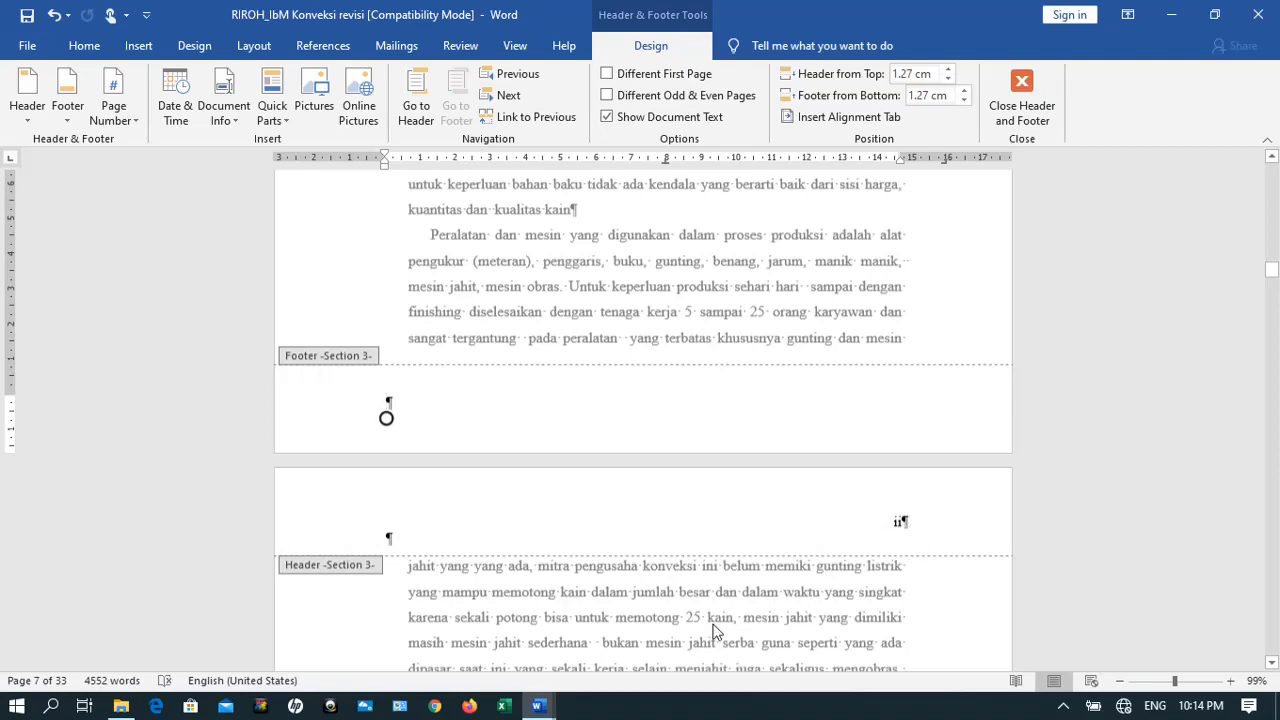
{"action": "mouse_move", "coordinate": [538, 706]}
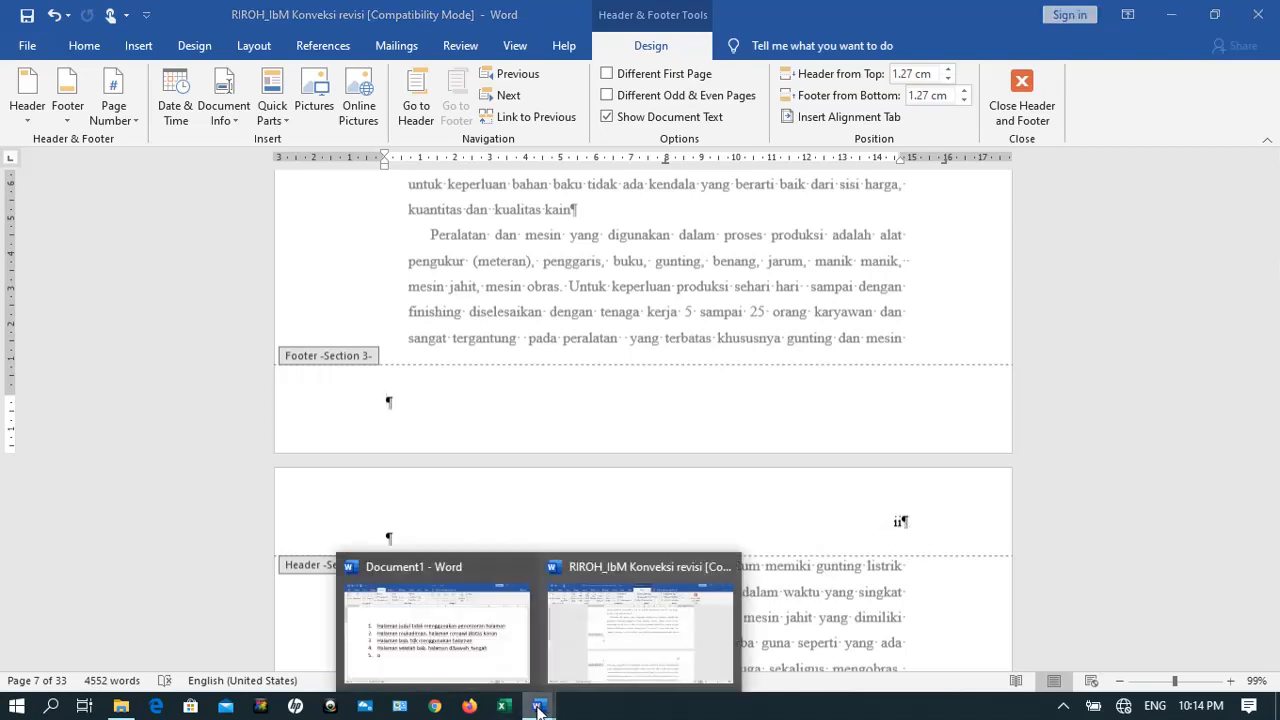
{"action": "left_click", "coordinate": [487, 662]}
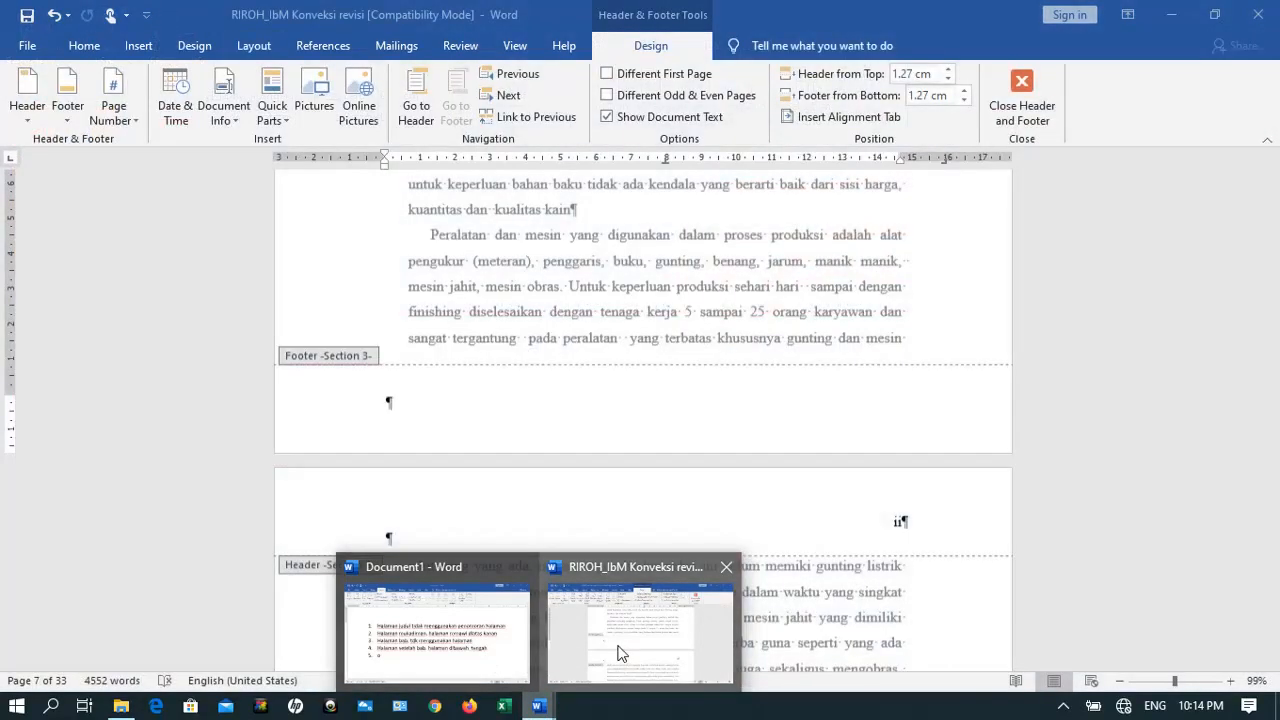
{"action": "left_click", "coordinate": [620, 653]}
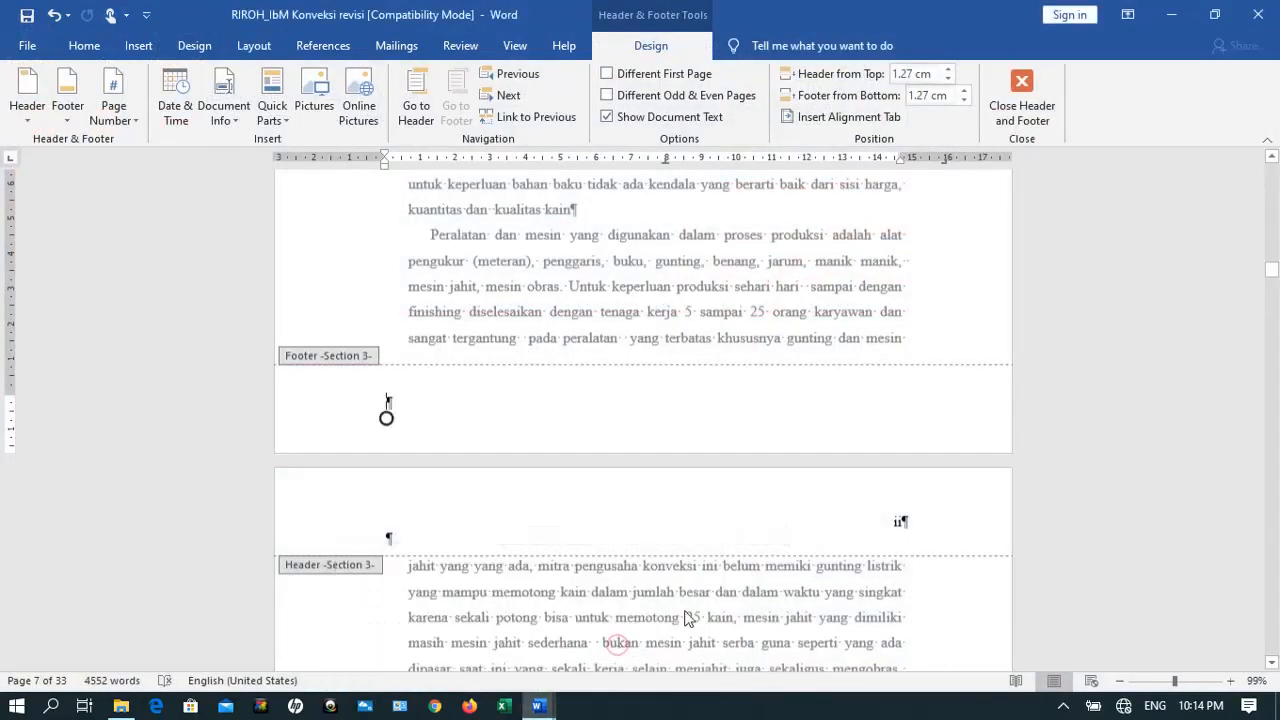
Delete the Roman page number from the Section 3 header on the page after the BAB 1 opening
{"action": "left_click", "coordinate": [898, 530]}
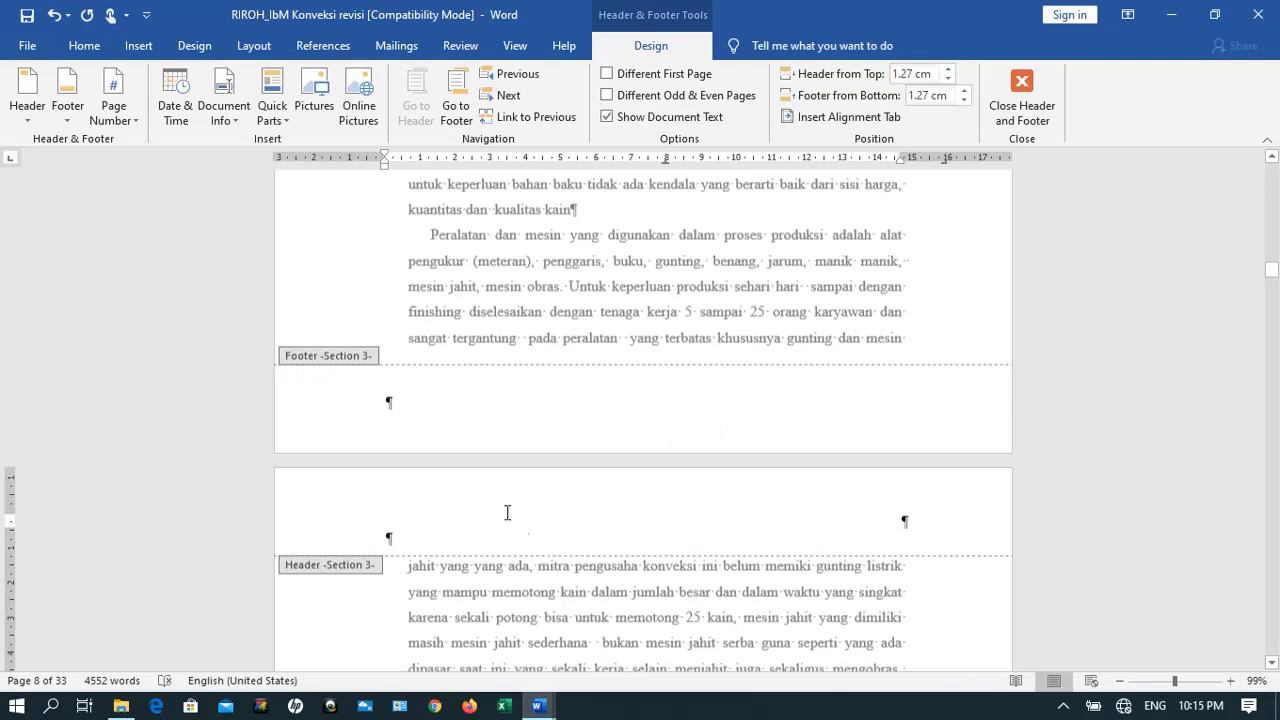
{"action": "left_click", "coordinate": [490, 352]}
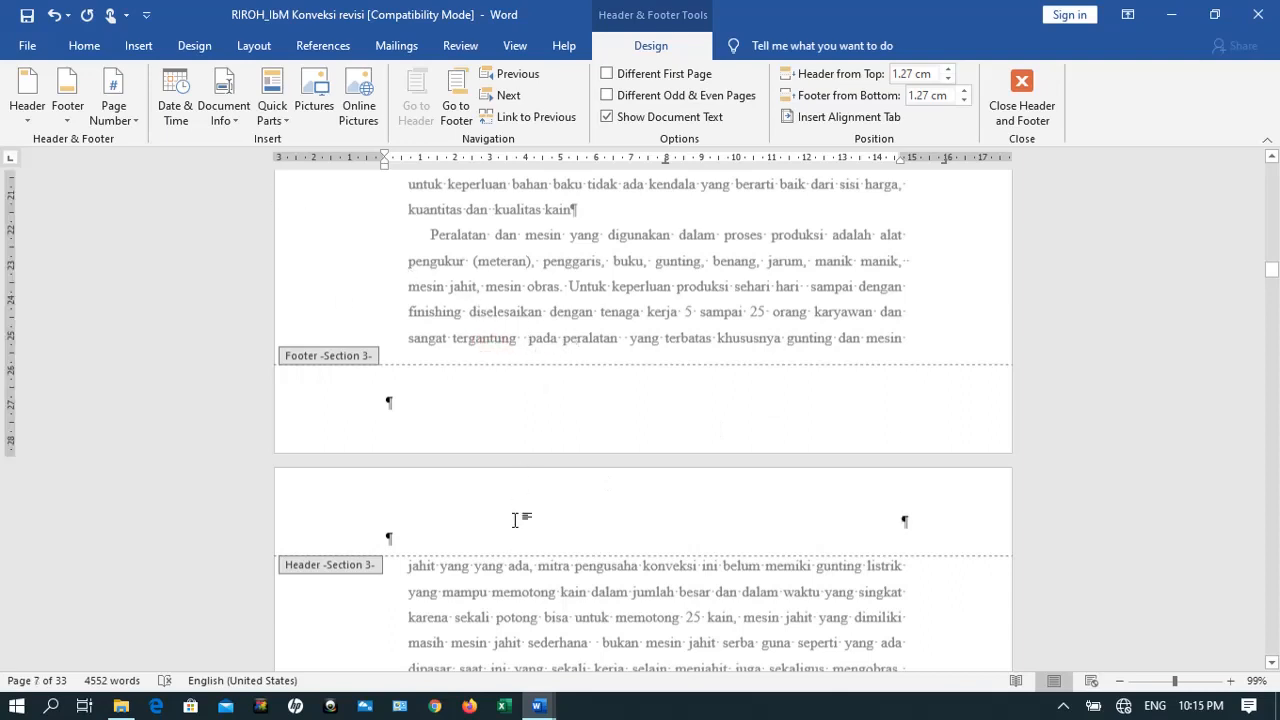
{"action": "left_click", "coordinate": [469, 541]}
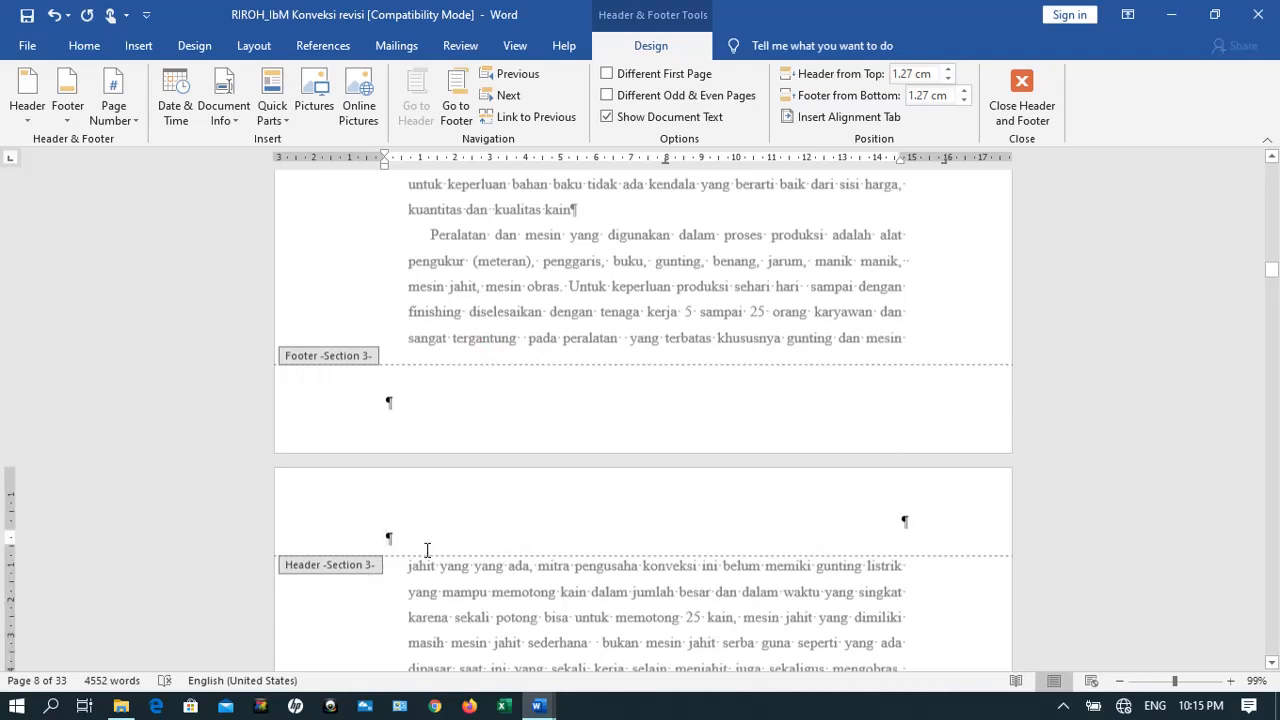
Insert a centred Plain Number 2 page number at the bottom of the Section 3 pages
{"action": "left_click", "coordinate": [132, 124]}
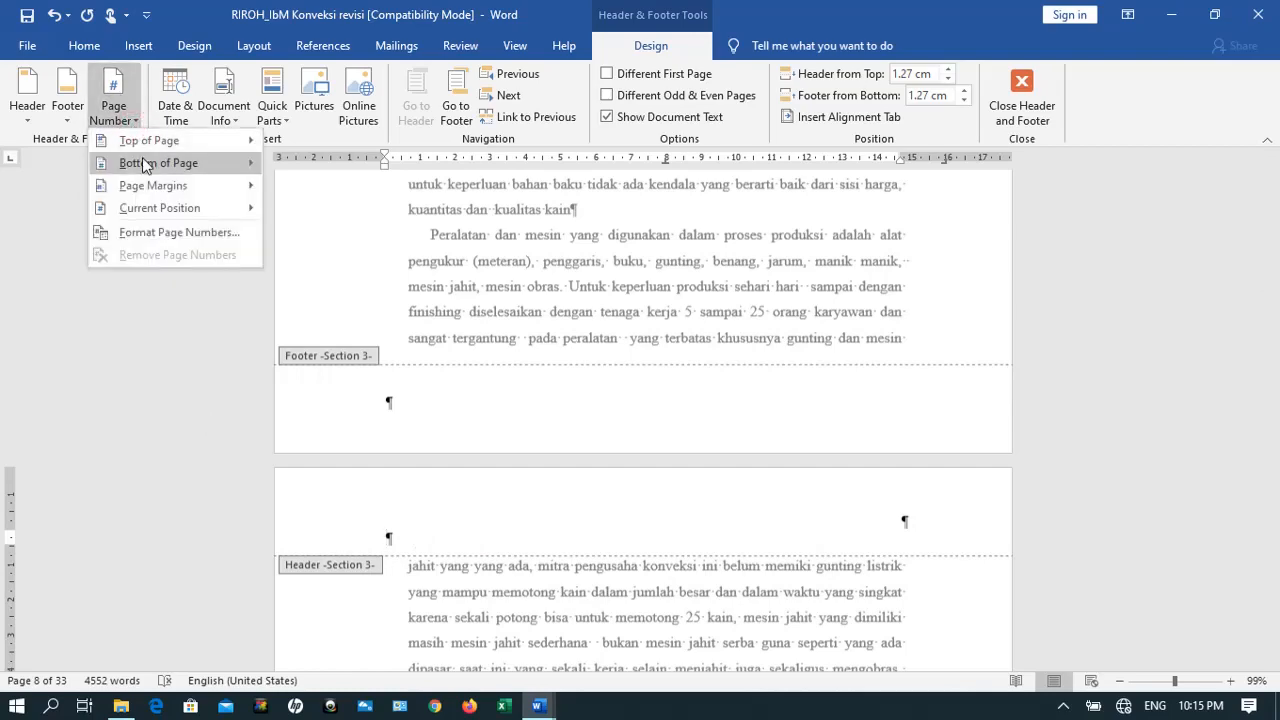
{"action": "mouse_move", "coordinate": [142, 157]}
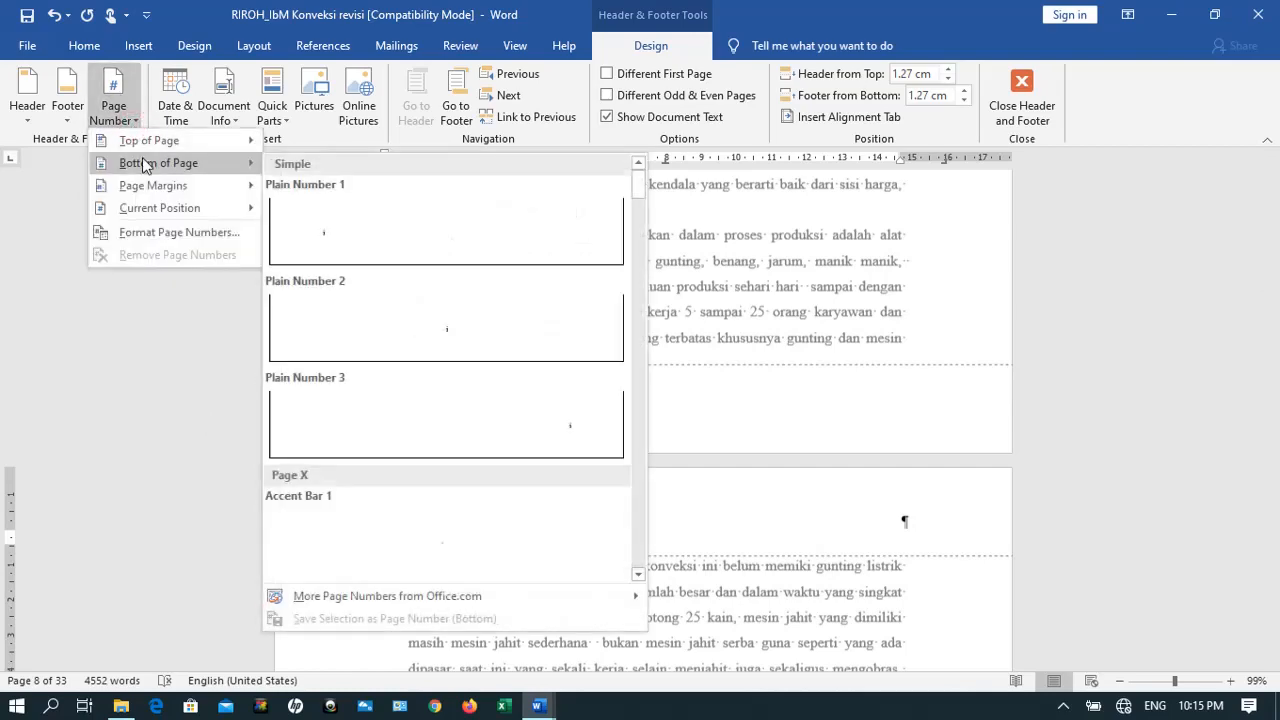
{"action": "left_click", "coordinate": [362, 308]}
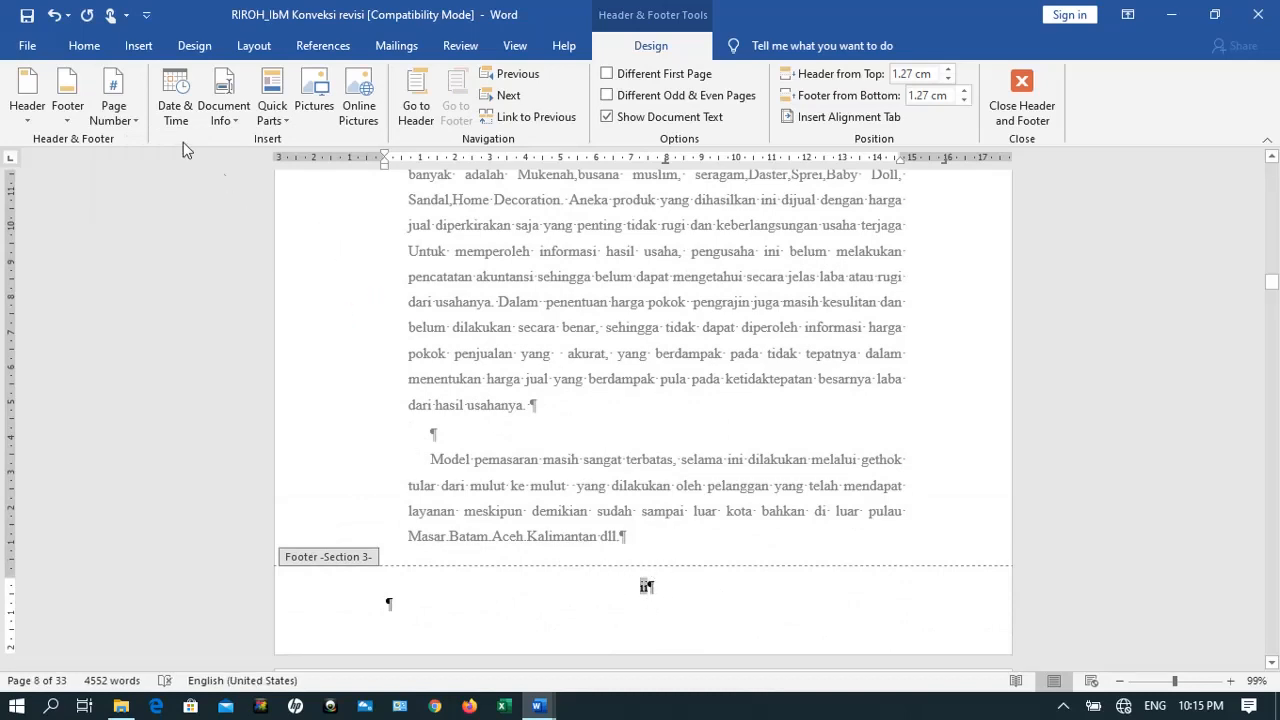
Set the Section 3 page number format to 1, 2, 3, ... with numbering starting at 1
{"action": "left_click", "coordinate": [113, 110]}
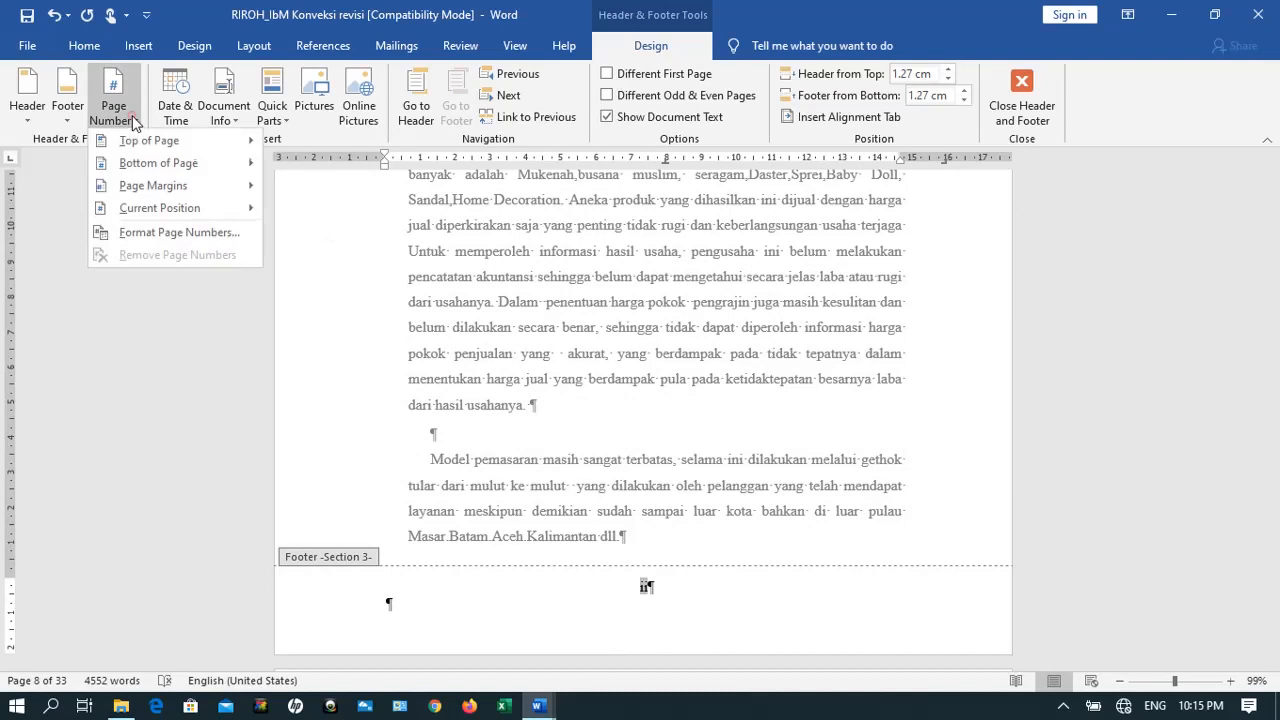
{"action": "left_click", "coordinate": [160, 231]}
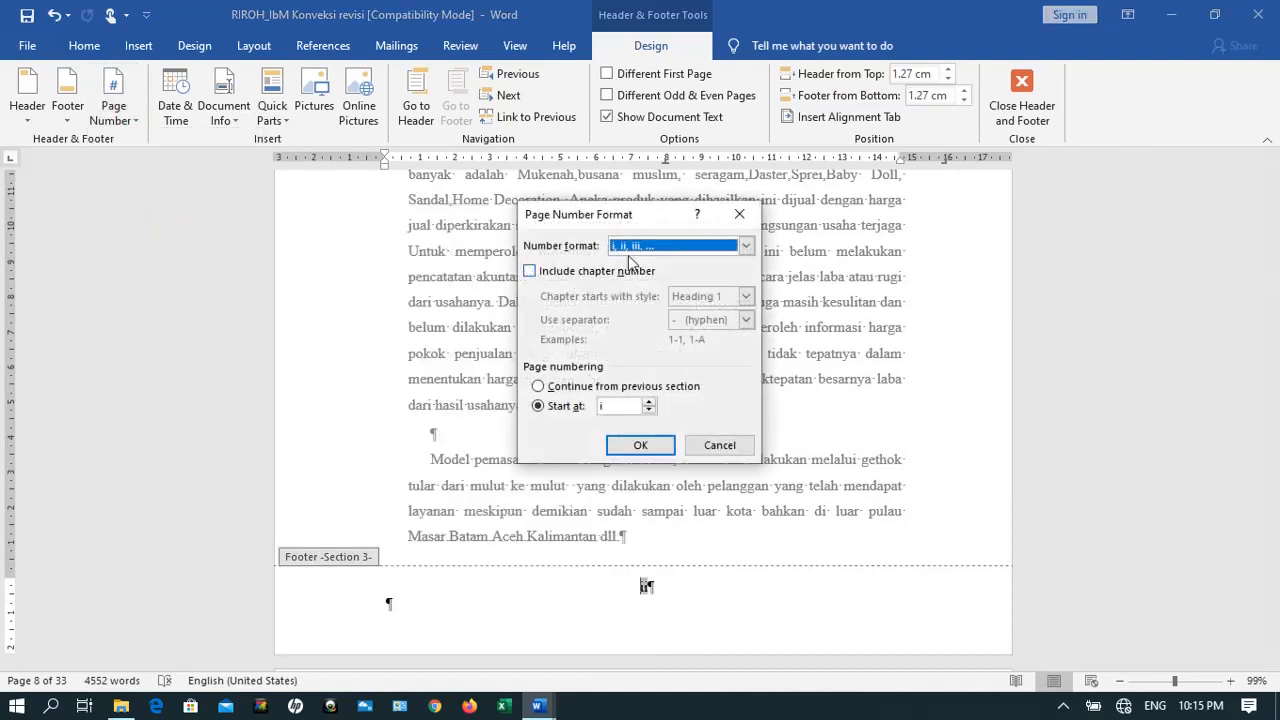
{"action": "left_click", "coordinate": [746, 246]}
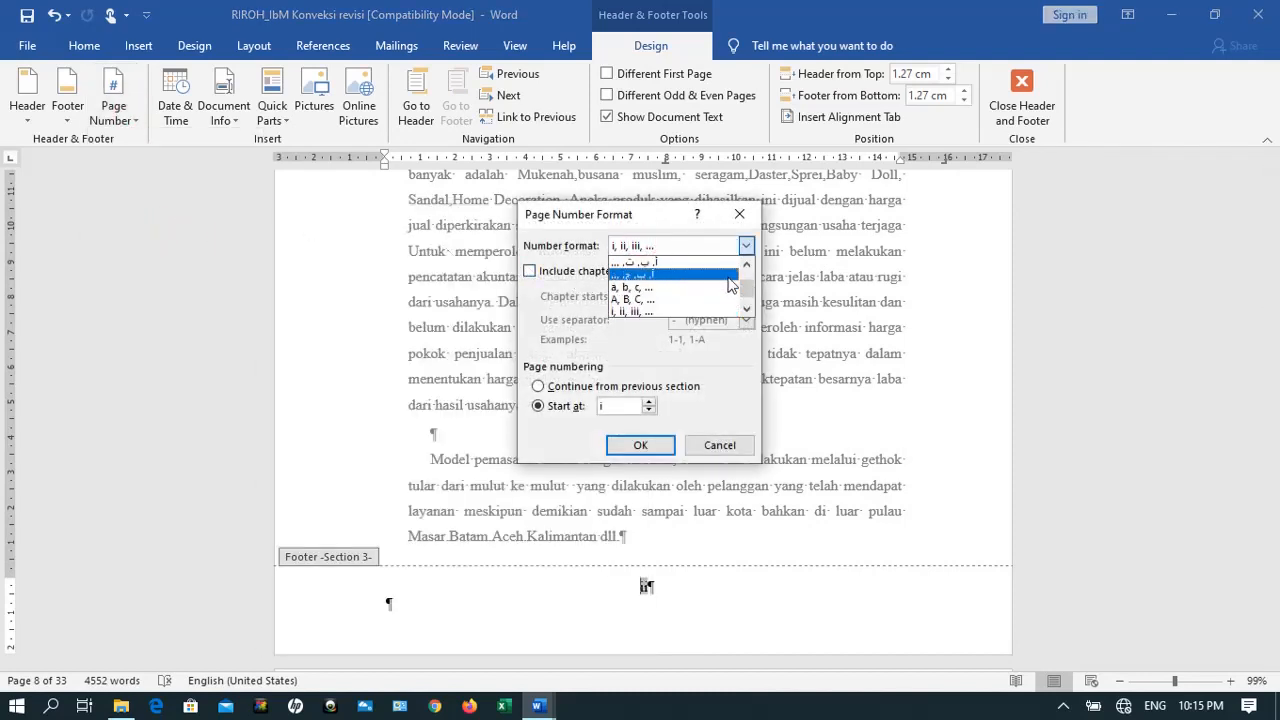
{"action": "left_click", "coordinate": [747, 263]}
{"action": "left_click", "coordinate": [747, 263]}
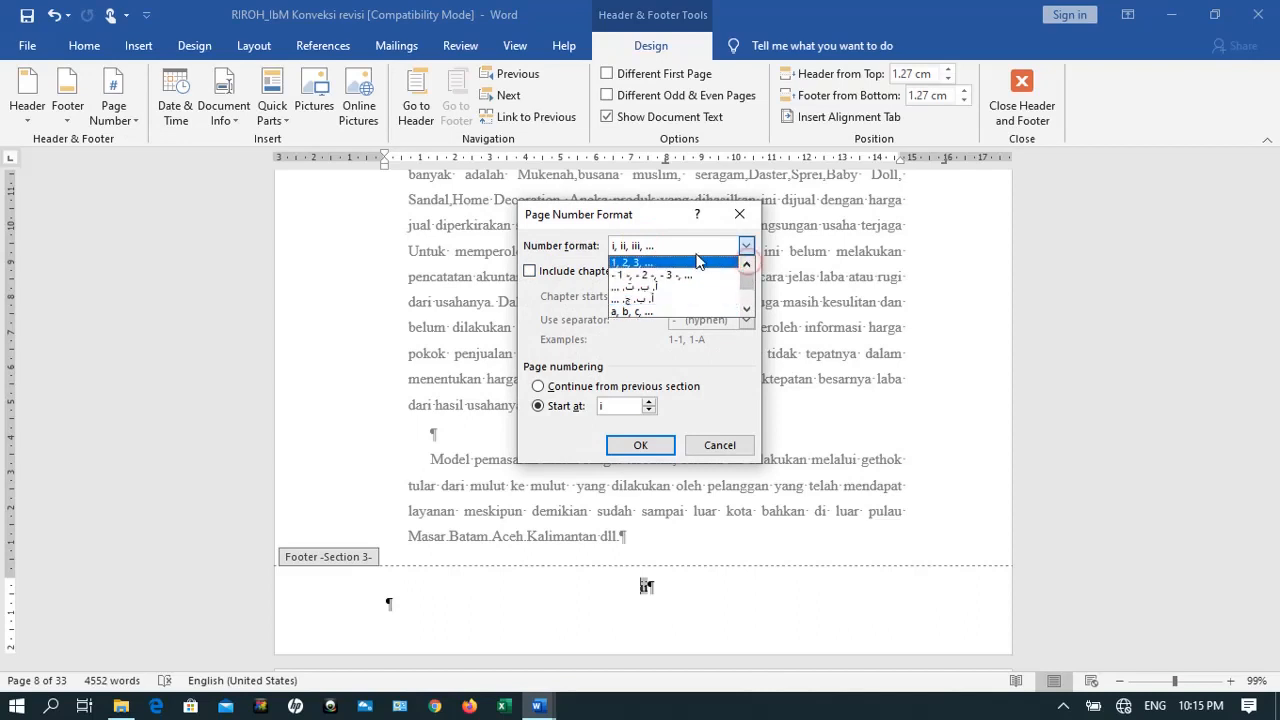
{"action": "left_click", "coordinate": [745, 246]}
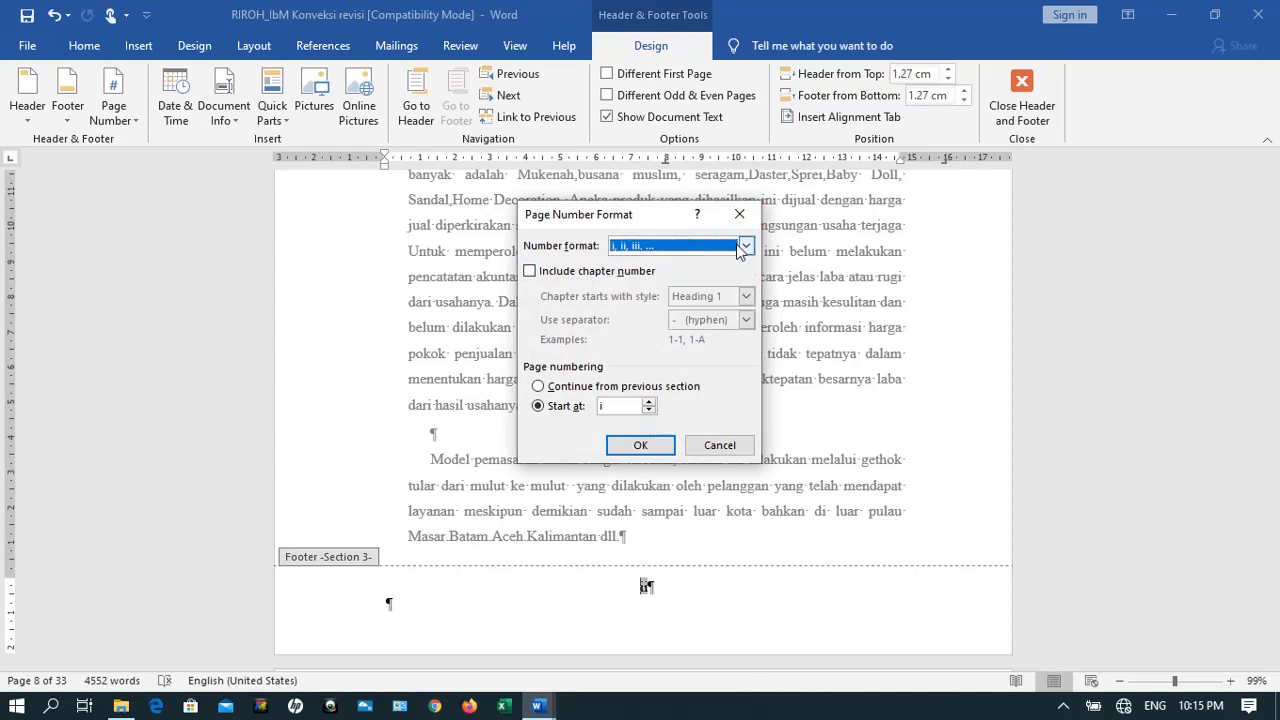
{"action": "left_click", "coordinate": [745, 246]}
{"action": "key", "text": "Up"}
{"action": "key", "text": "Up"}
{"action": "key", "text": "Up"}
{"action": "key", "text": "Up"}
{"action": "key", "text": "Up"}
{"action": "key", "text": "Up"}
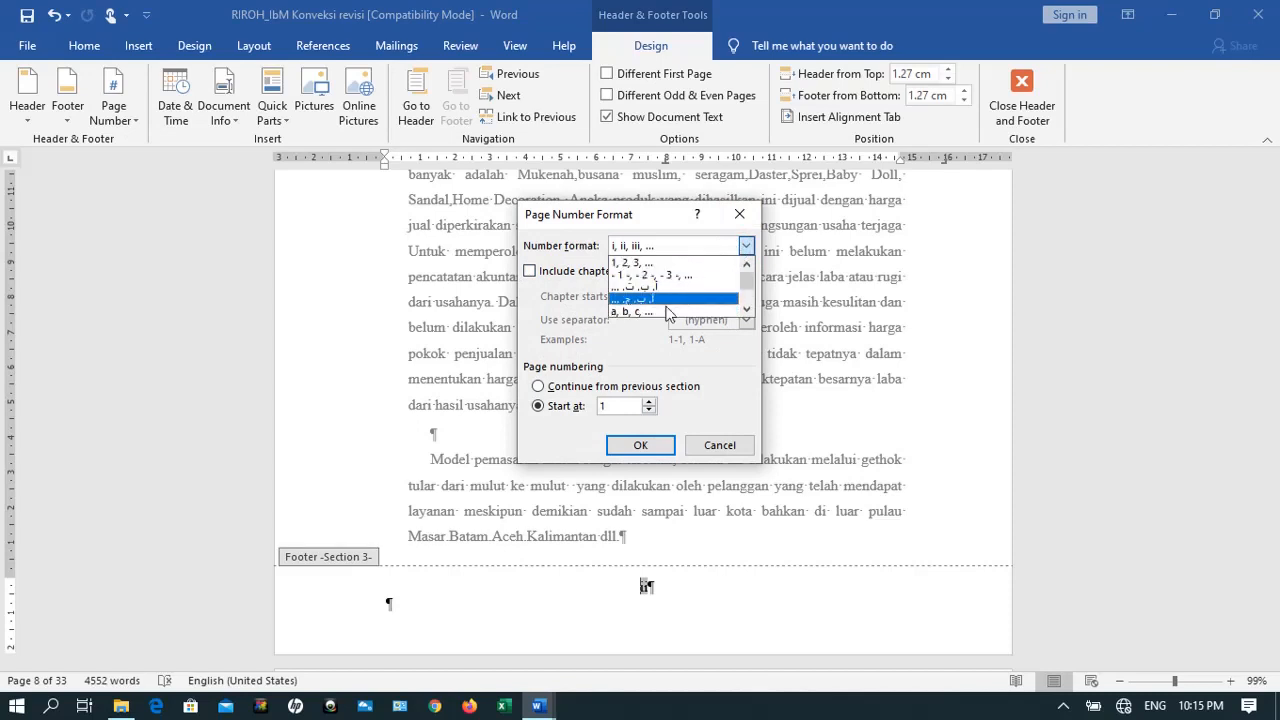
{"action": "left_click", "coordinate": [668, 261]}
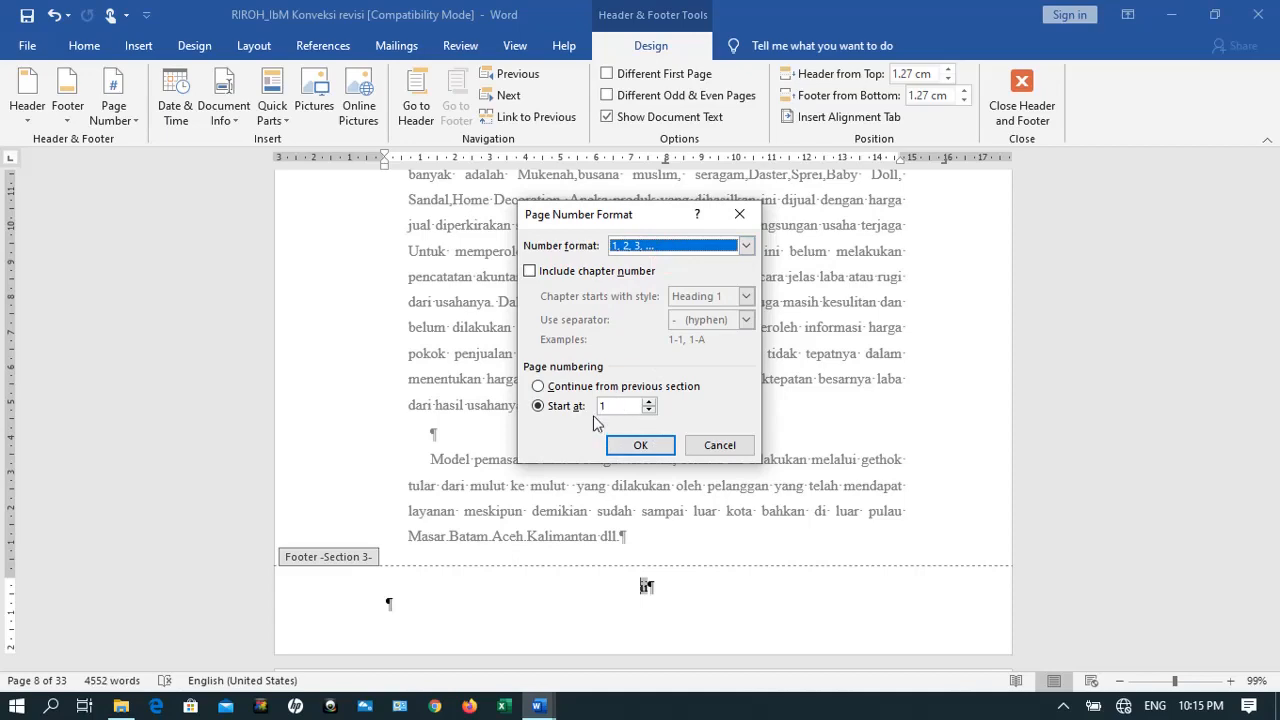
{"action": "left_click", "coordinate": [640, 445]}
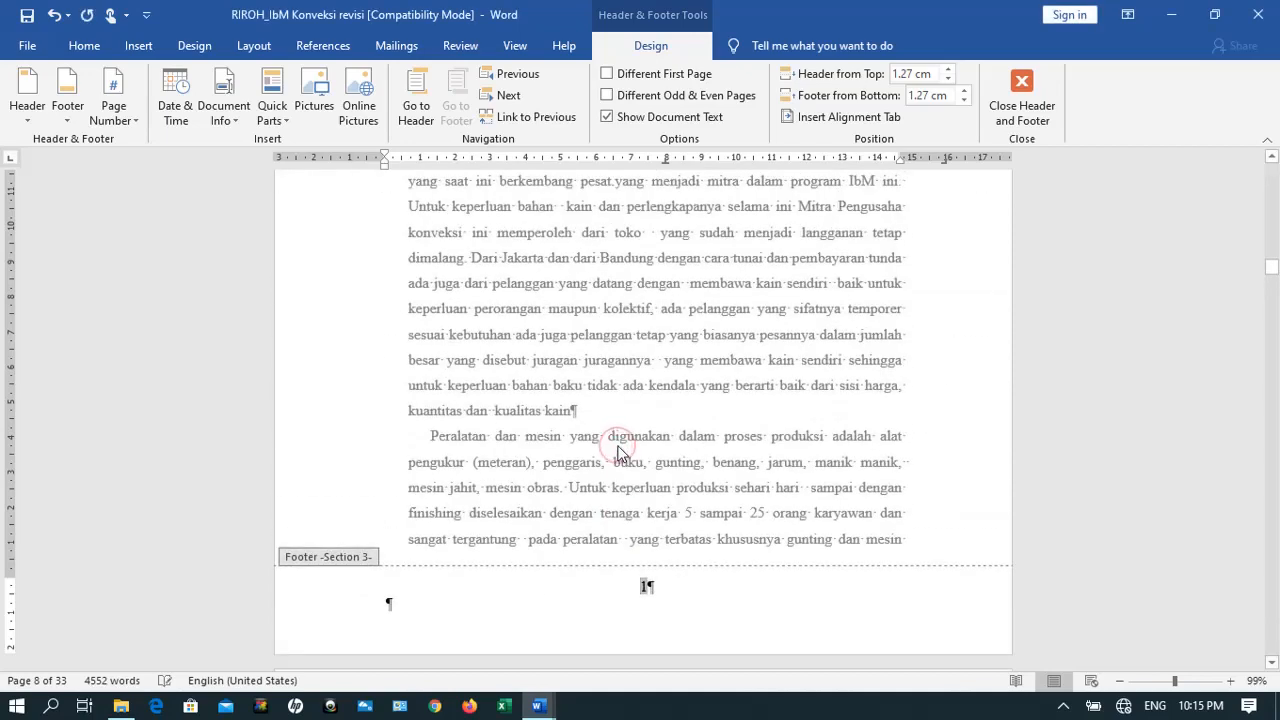
Examine the header and footer numbering on the BAB 1 PENDAHULUAN opening page
{"action": "scroll", "coordinate": [672, 388], "scroll_direction": "up", "scroll_amount": 10}
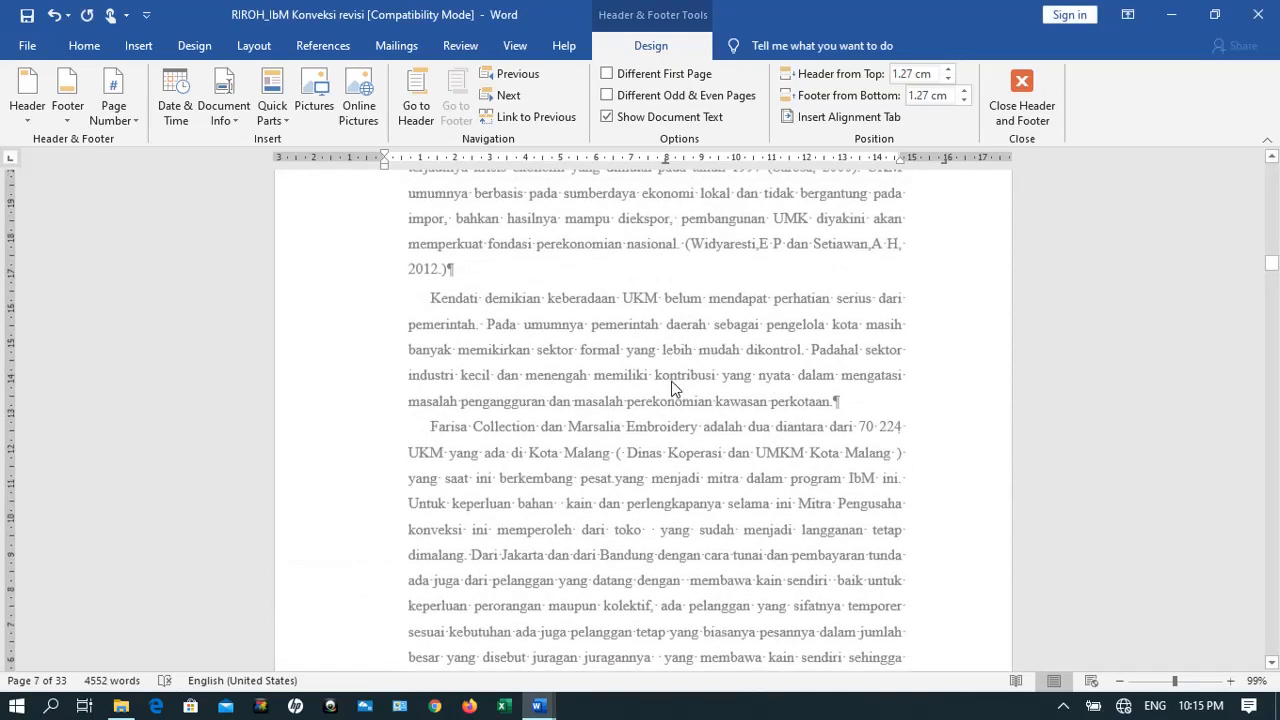
{"action": "scroll", "coordinate": [672, 388], "scroll_direction": "down", "scroll_amount": 6}
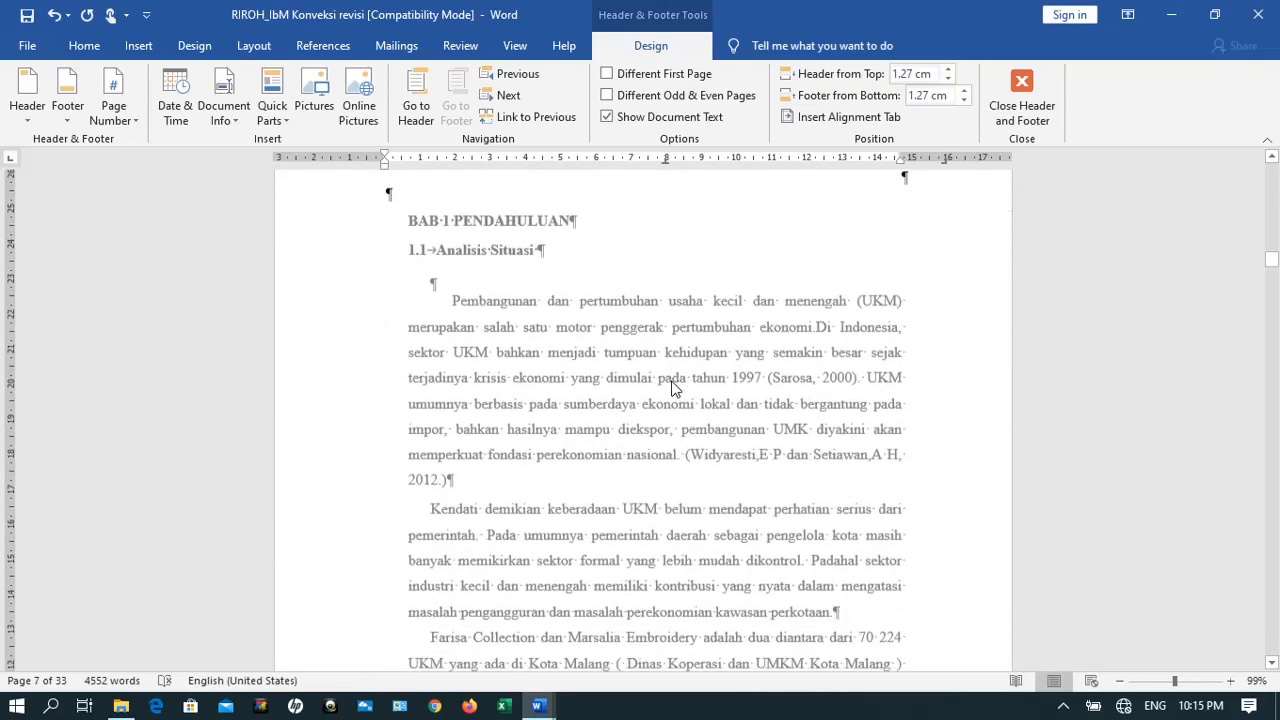
{"action": "scroll", "coordinate": [672, 388], "scroll_direction": "down", "scroll_amount": 5}
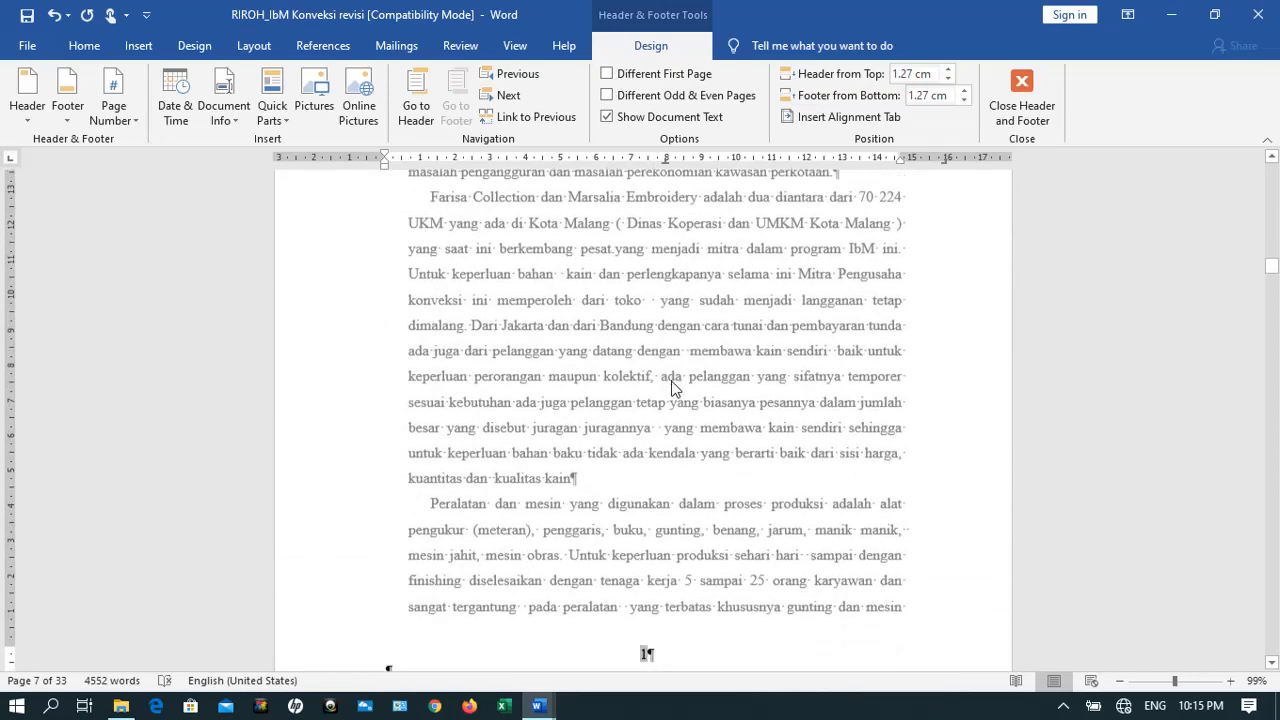
{"action": "scroll", "coordinate": [672, 388], "scroll_direction": "up", "scroll_amount": 11}
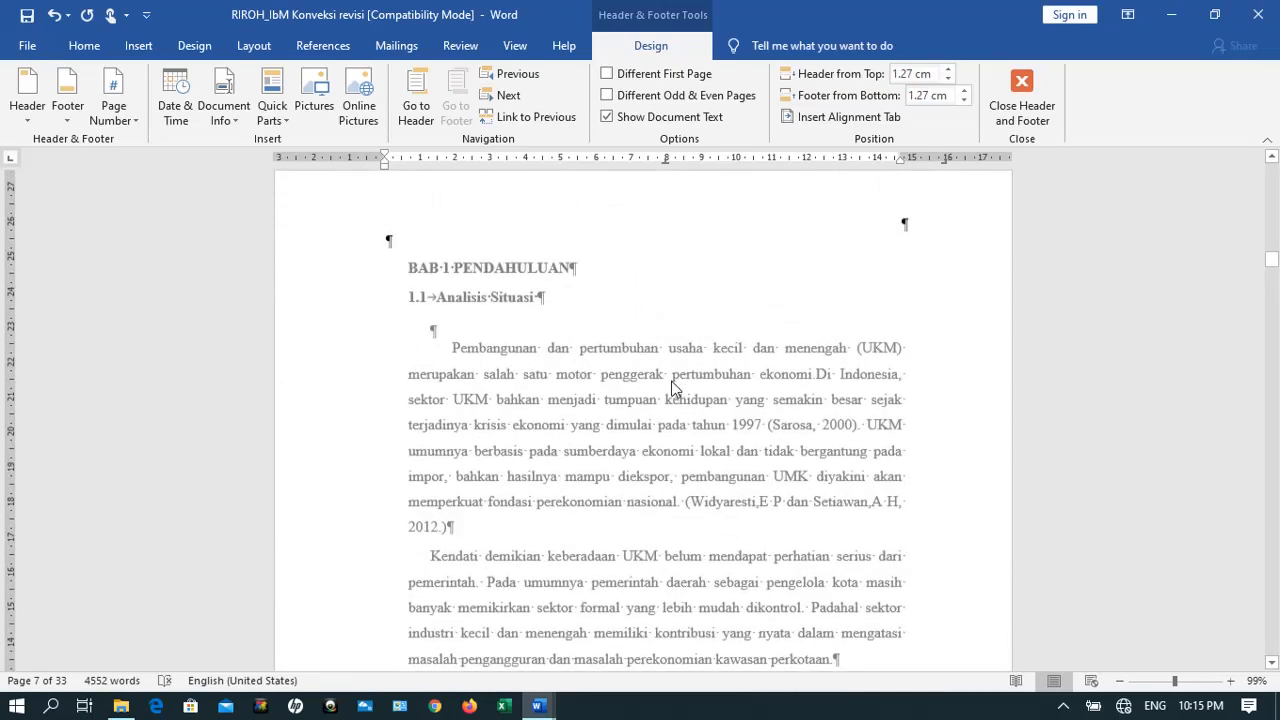
{"action": "scroll", "coordinate": [672, 388], "scroll_direction": "up", "scroll_amount": 1}
{"action": "scroll", "coordinate": [672, 388], "scroll_direction": "down", "scroll_amount": 5}
{"action": "scroll", "coordinate": [672, 388], "scroll_direction": "up", "scroll_amount": 5}
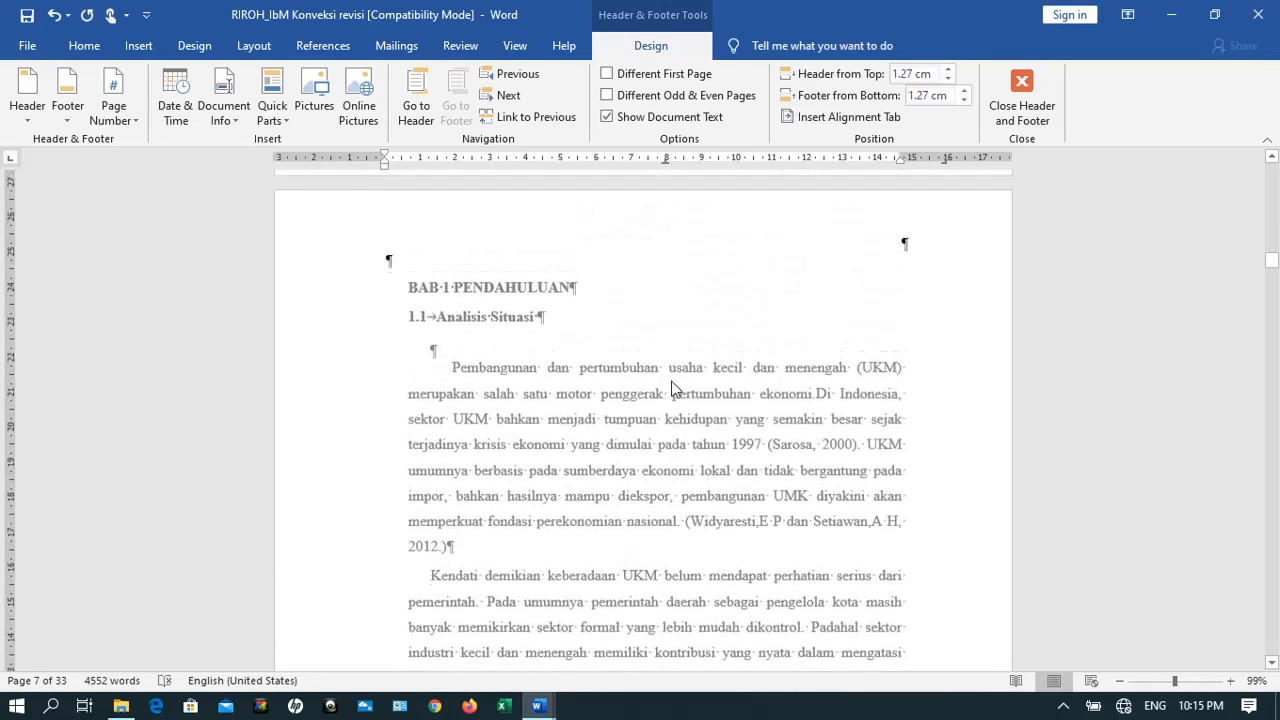
{"action": "scroll", "coordinate": [672, 388], "scroll_direction": "down", "scroll_amount": 3}
{"action": "scroll", "coordinate": [672, 388], "scroll_direction": "up", "scroll_amount": 3}
{"action": "scroll", "coordinate": [672, 388], "scroll_direction": "down", "scroll_amount": 1}
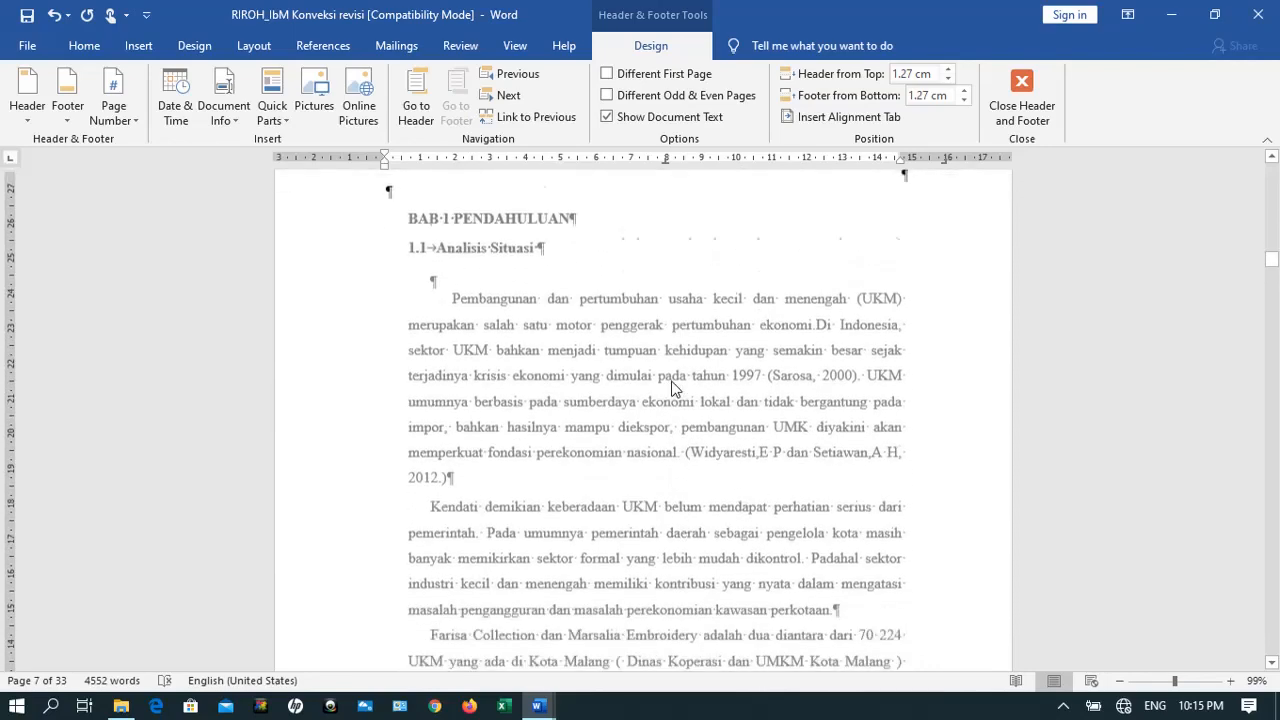
Review the list of page numbering rules in Document1, and return to the RIROH_IbM Konveksi revisi proposal
{"action": "scroll", "coordinate": [672, 388], "scroll_direction": "down", "scroll_amount": 1}
{"action": "scroll", "coordinate": [672, 388], "scroll_direction": "up", "scroll_amount": 3}
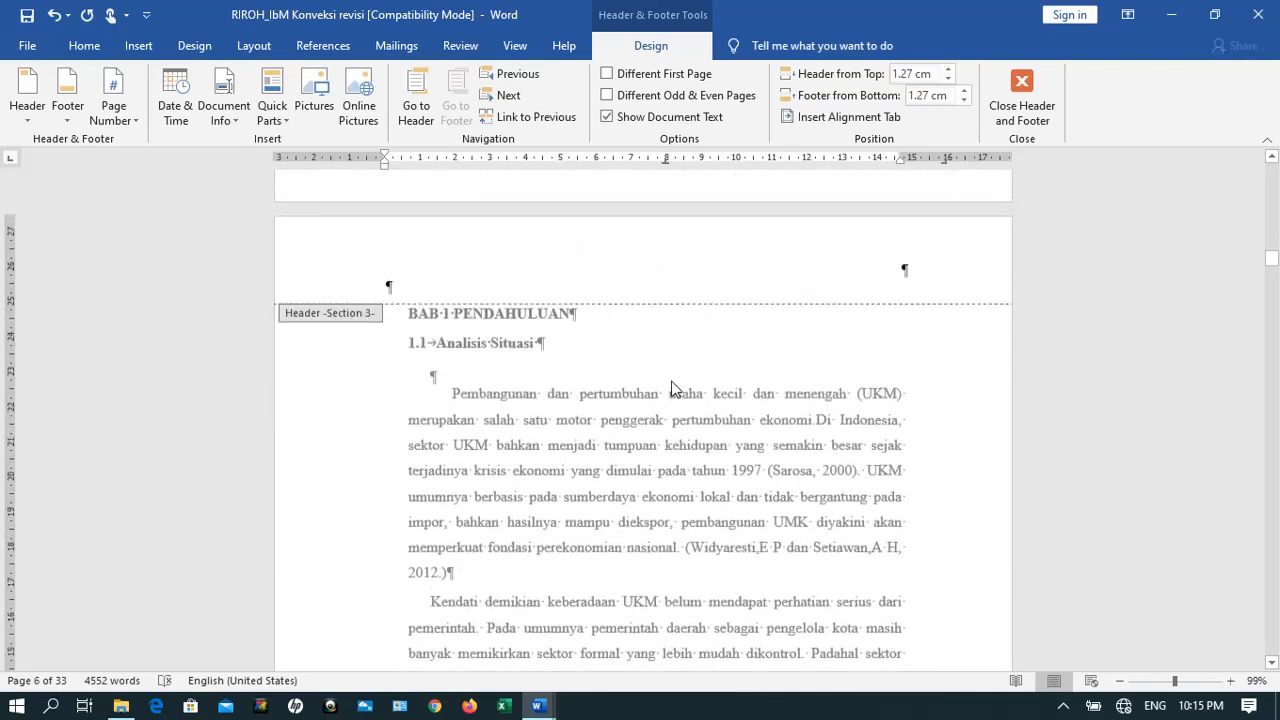
{"action": "scroll", "coordinate": [672, 388], "scroll_direction": "down", "scroll_amount": 3}
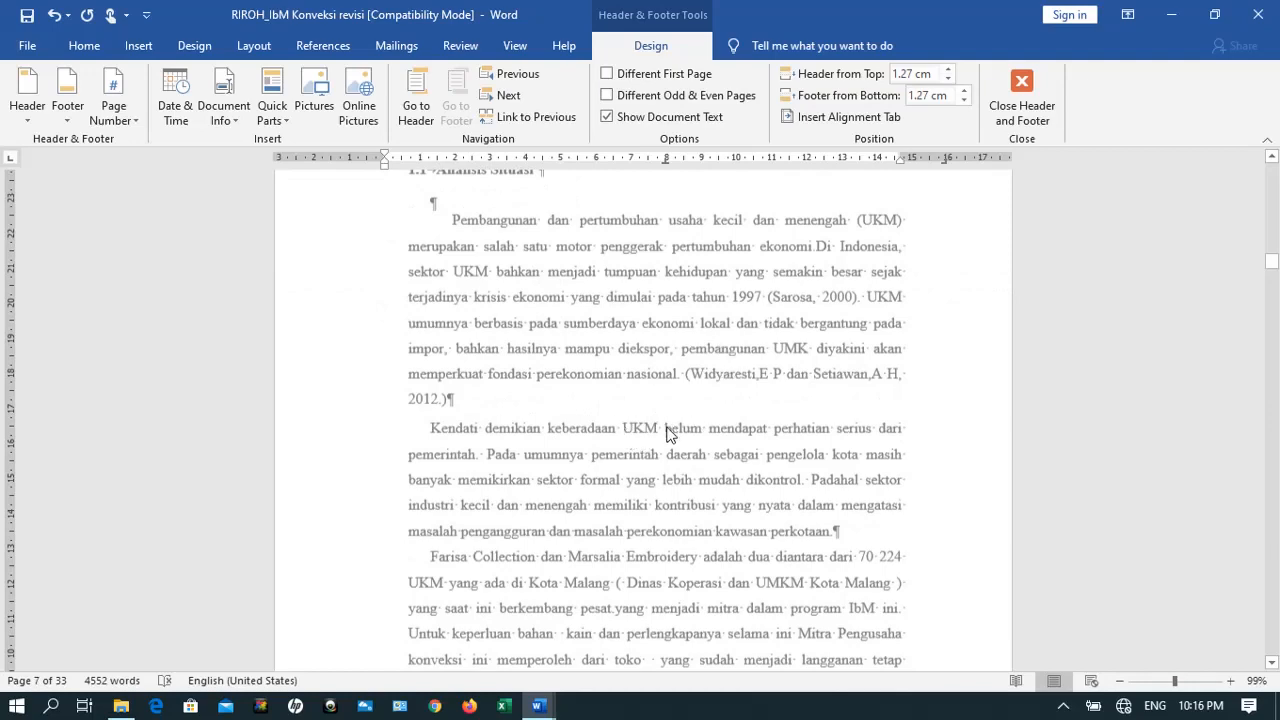
{"action": "mouse_move", "coordinate": [532, 708]}
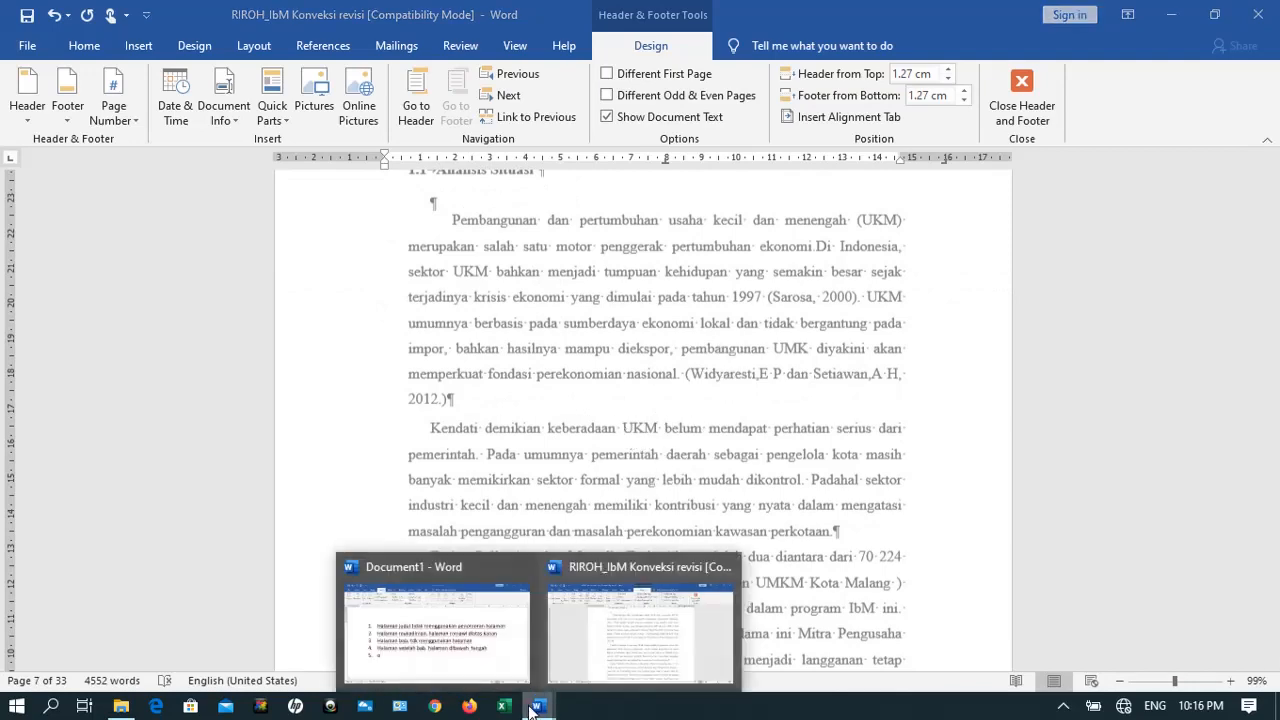
{"action": "left_click", "coordinate": [425, 650]}
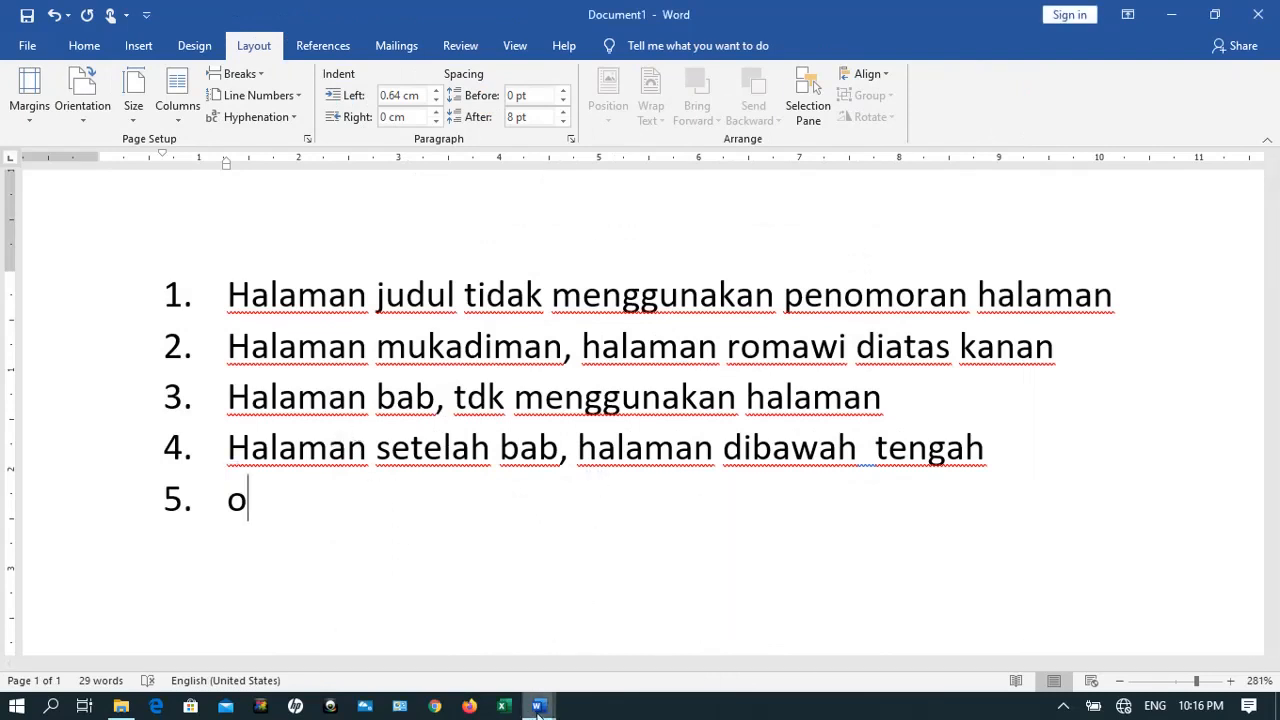
{"action": "mouse_move", "coordinate": [538, 708]}
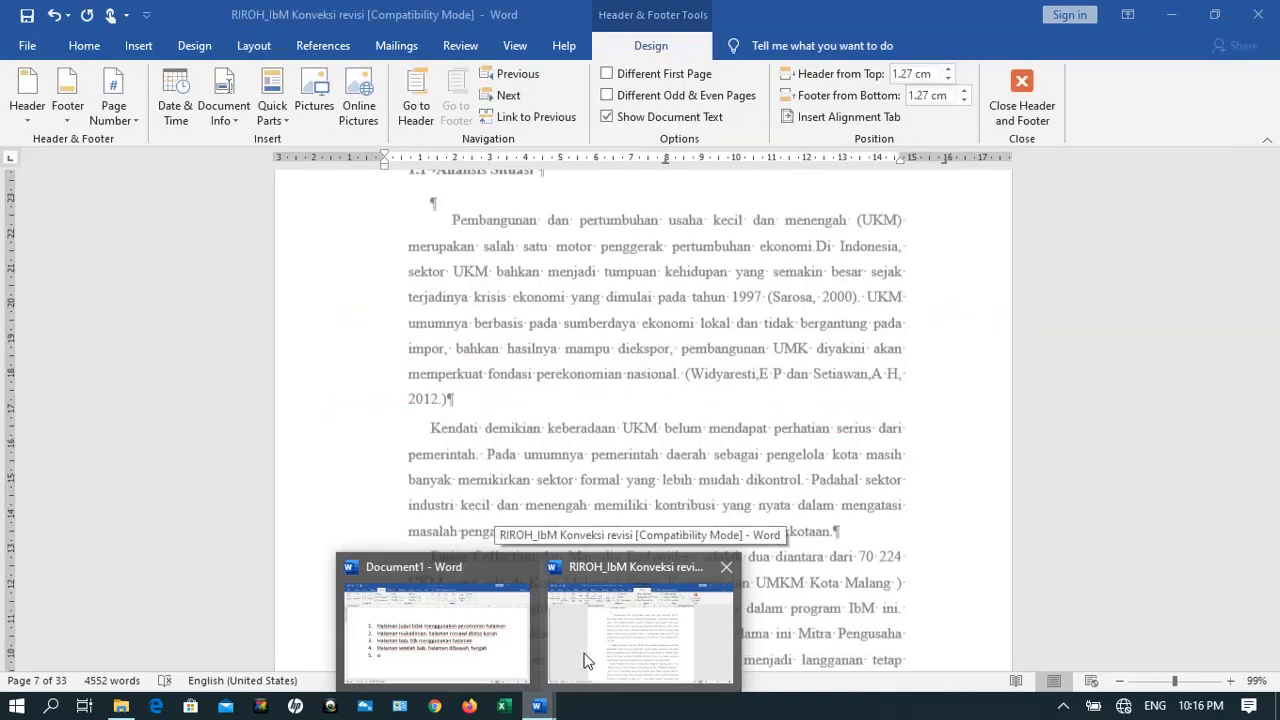
{"action": "left_click", "coordinate": [591, 650]}
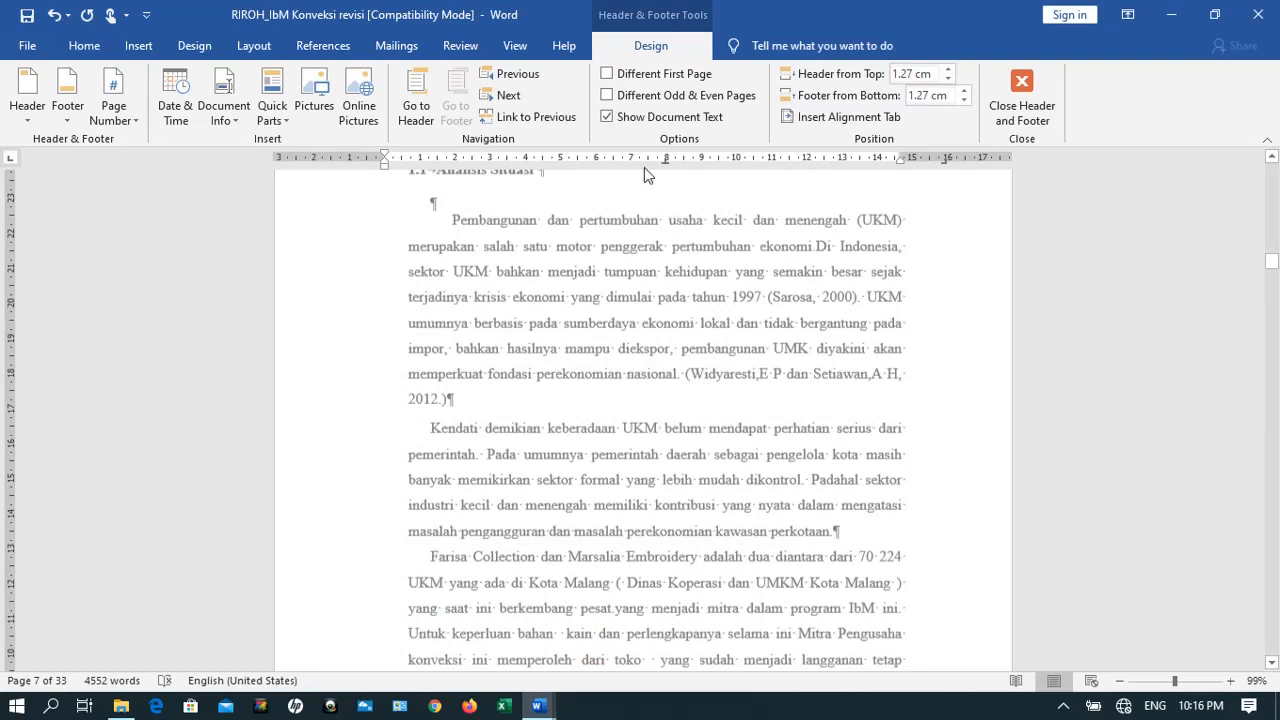
Give Section 3 a different first page so the BAB 1 opening page has its own header and footer
{"action": "left_click", "coordinate": [610, 76]}
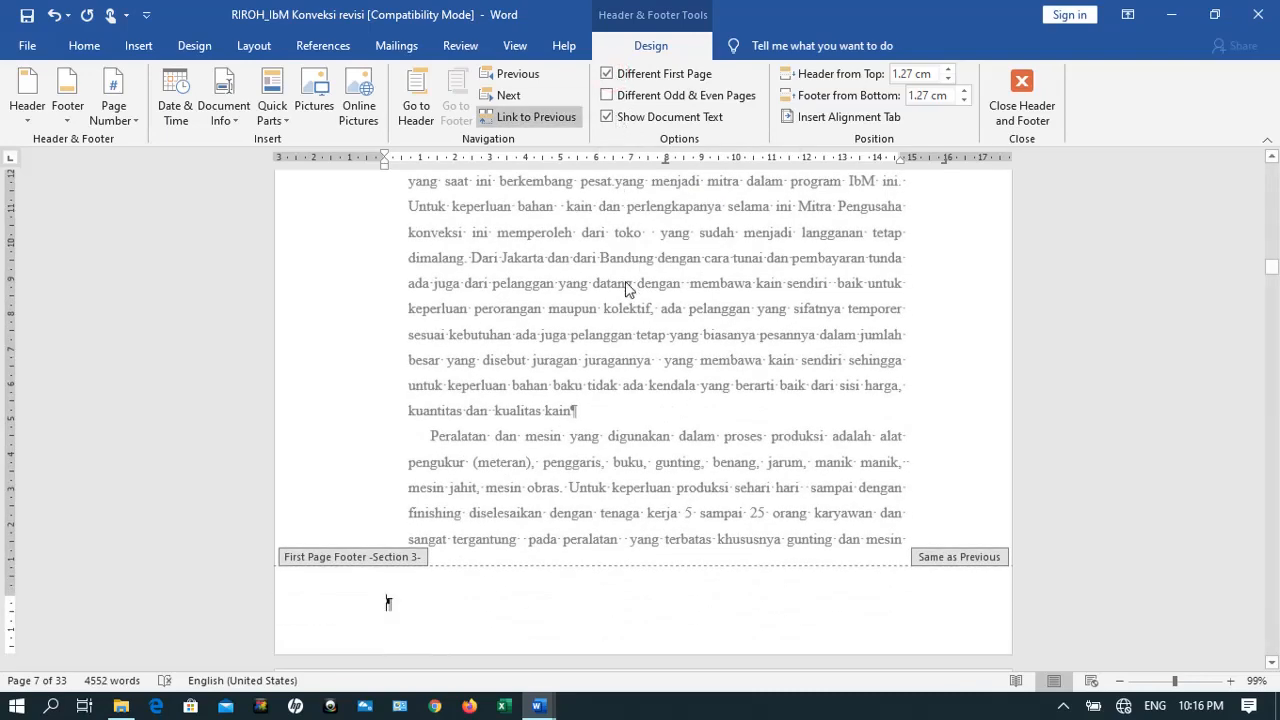
{"action": "scroll", "coordinate": [628, 289], "scroll_direction": "up", "scroll_amount": 15}
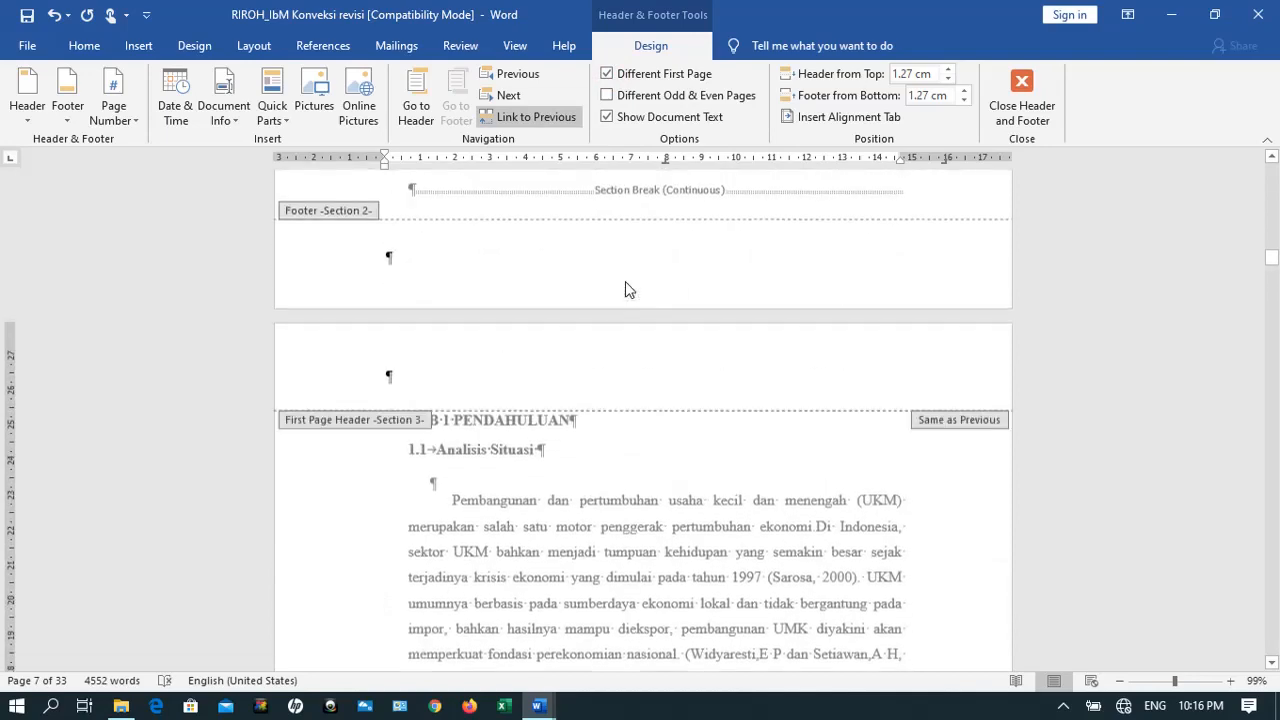
{"action": "scroll", "coordinate": [625, 283], "scroll_direction": "down", "scroll_amount": 15}
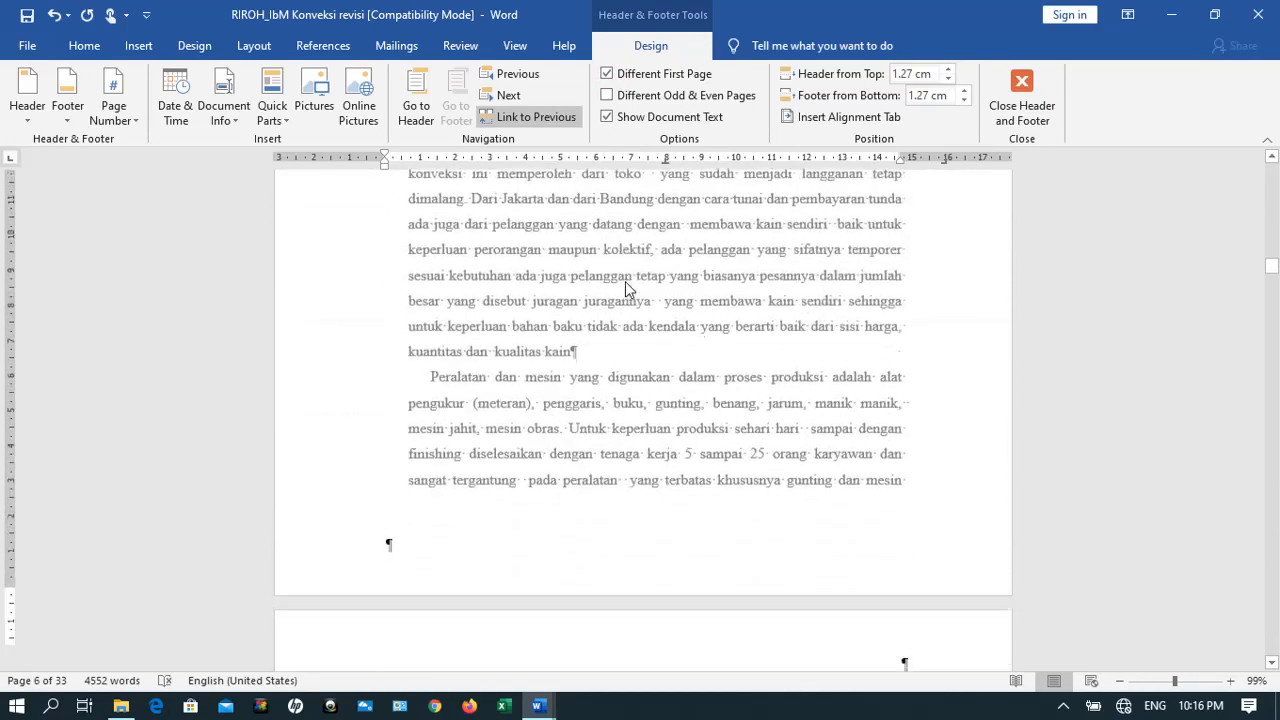
{"action": "scroll", "coordinate": [625, 282], "scroll_direction": "down", "scroll_amount": 1}
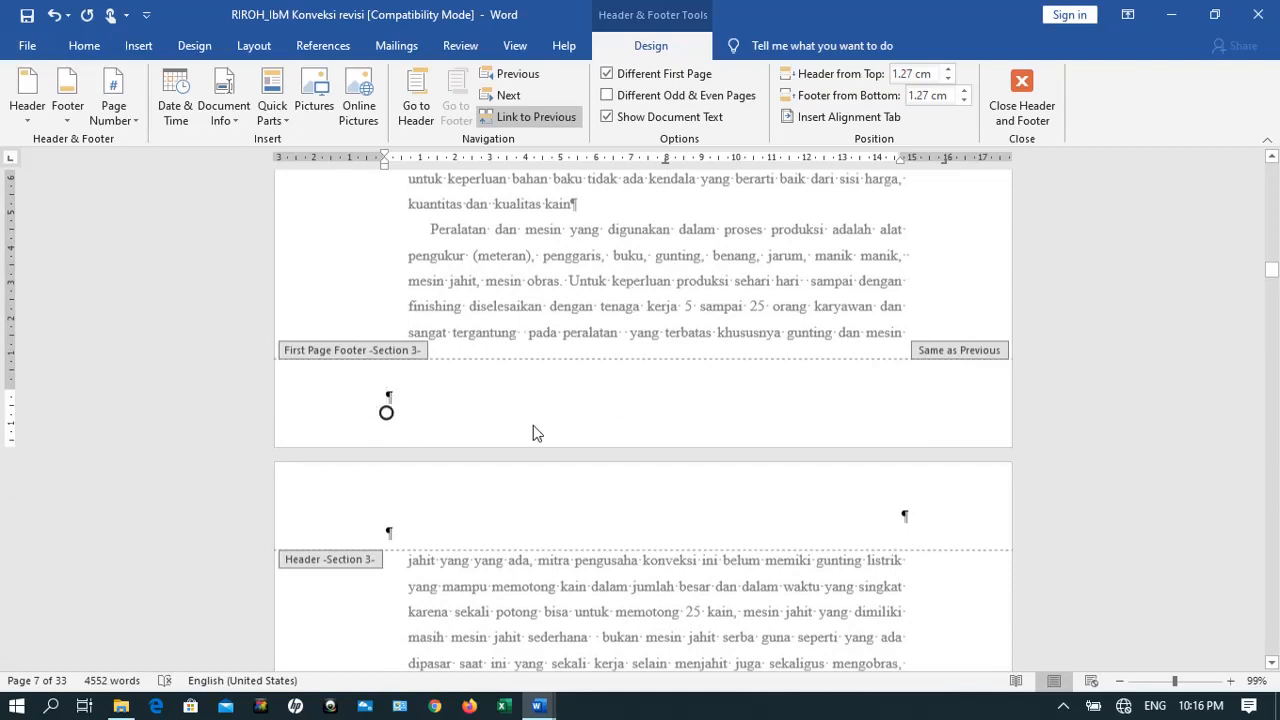
{"action": "scroll", "coordinate": [533, 425], "scroll_direction": "up", "scroll_amount": 10}
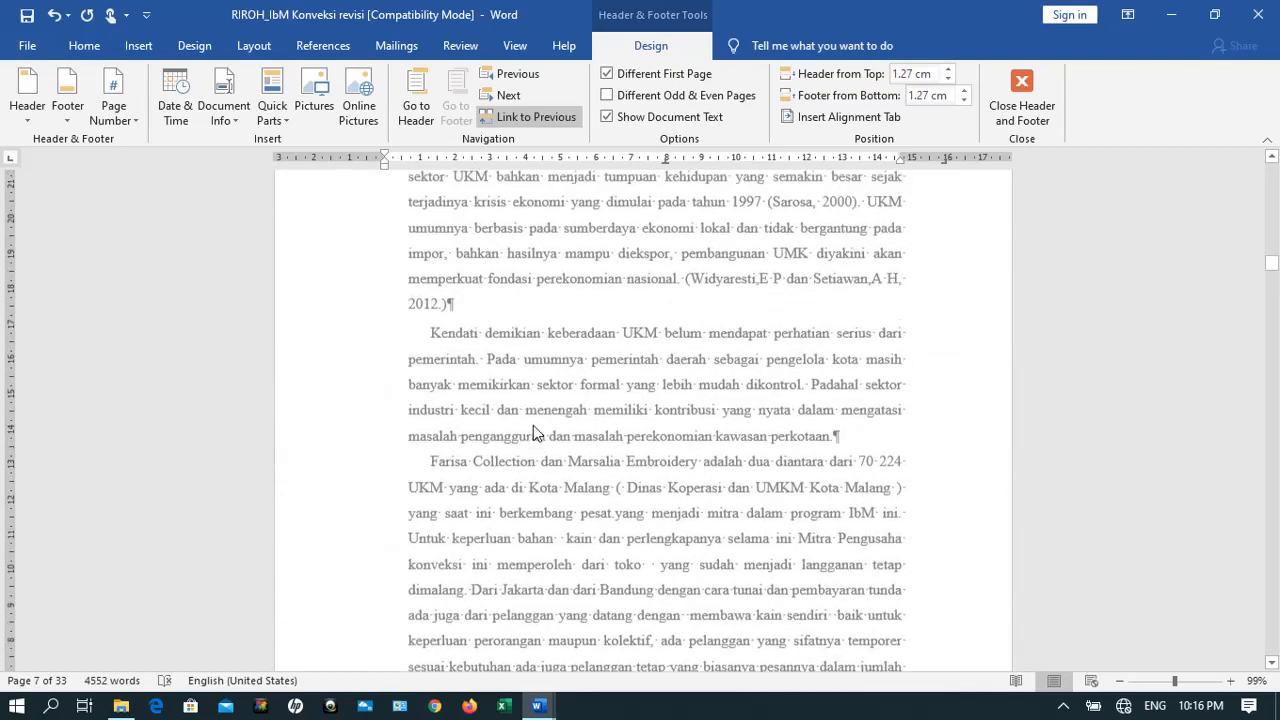
{"action": "scroll", "coordinate": [533, 425], "scroll_direction": "up", "scroll_amount": 4}
{"action": "scroll", "coordinate": [533, 425], "scroll_direction": "down", "scroll_amount": 8}
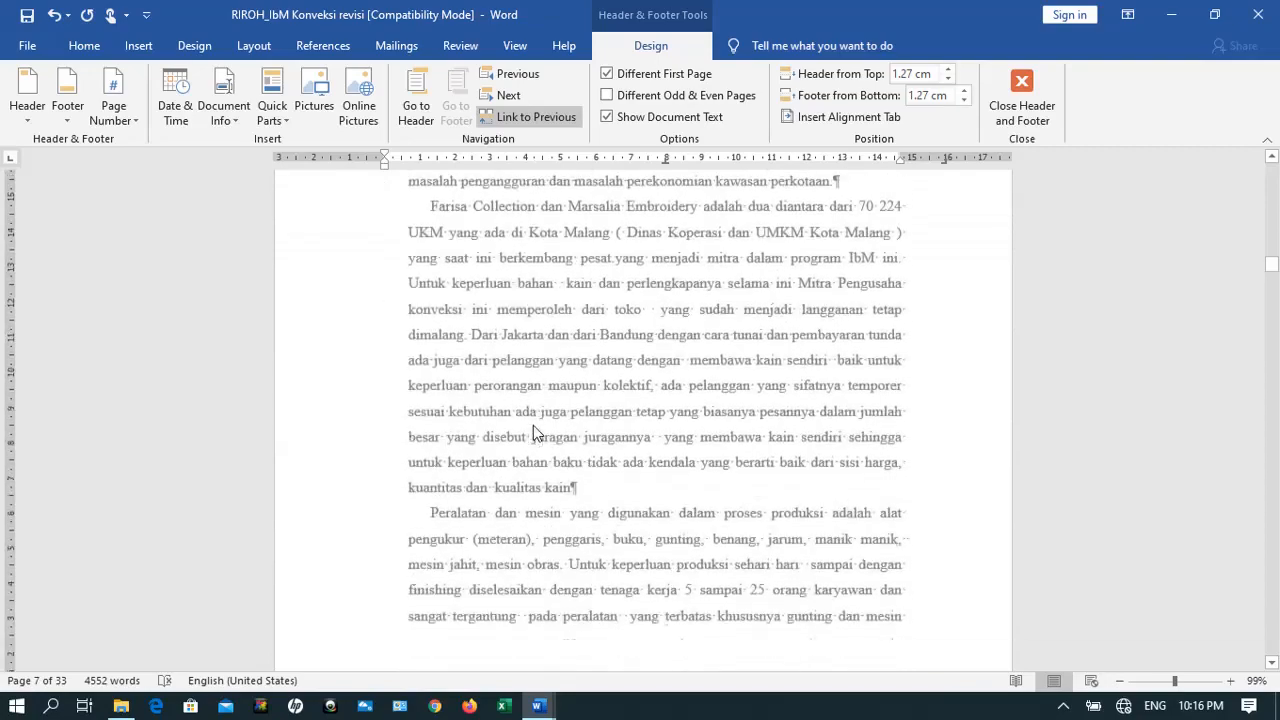
{"action": "scroll", "coordinate": [533, 425], "scroll_direction": "down", "scroll_amount": 15}
{"action": "scroll", "coordinate": [533, 425], "scroll_direction": "up", "scroll_amount": 6}
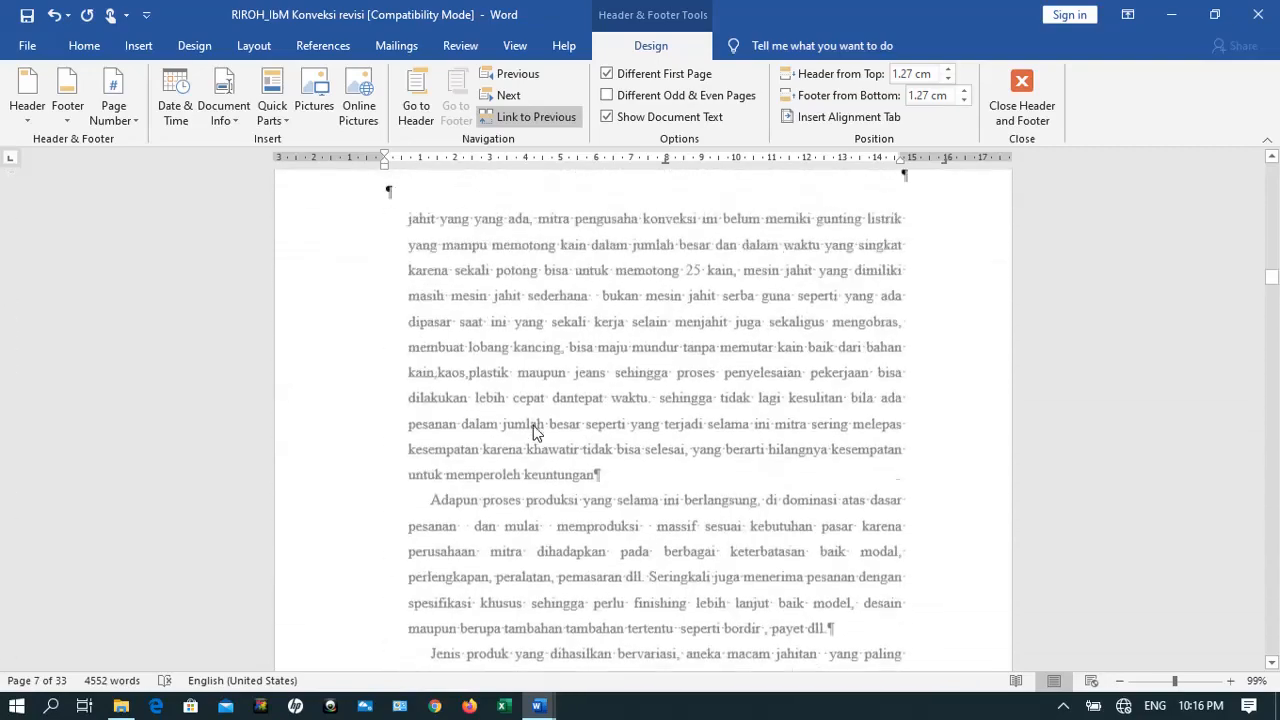
{"action": "scroll", "coordinate": [533, 430], "scroll_direction": "up", "scroll_amount": 3}
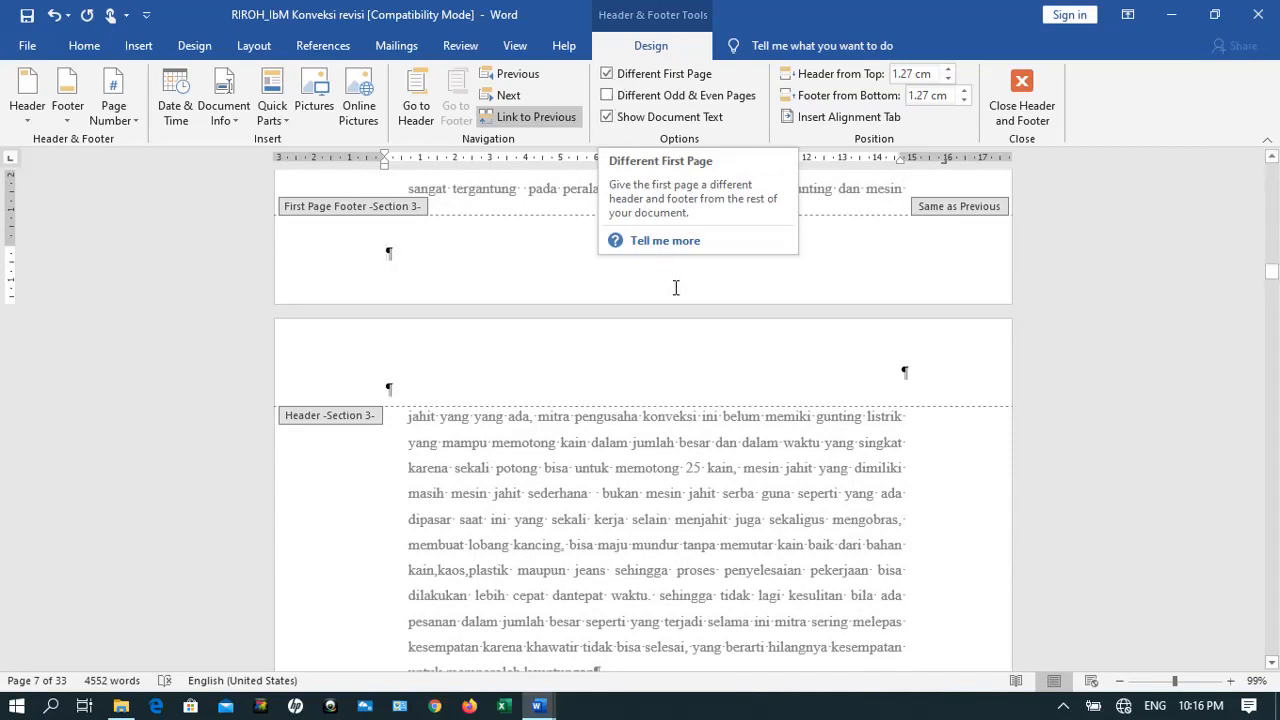
Unlink the first-page footer and first-page header of Section 3 from the previous section
{"action": "left_click", "coordinate": [645, 393]}
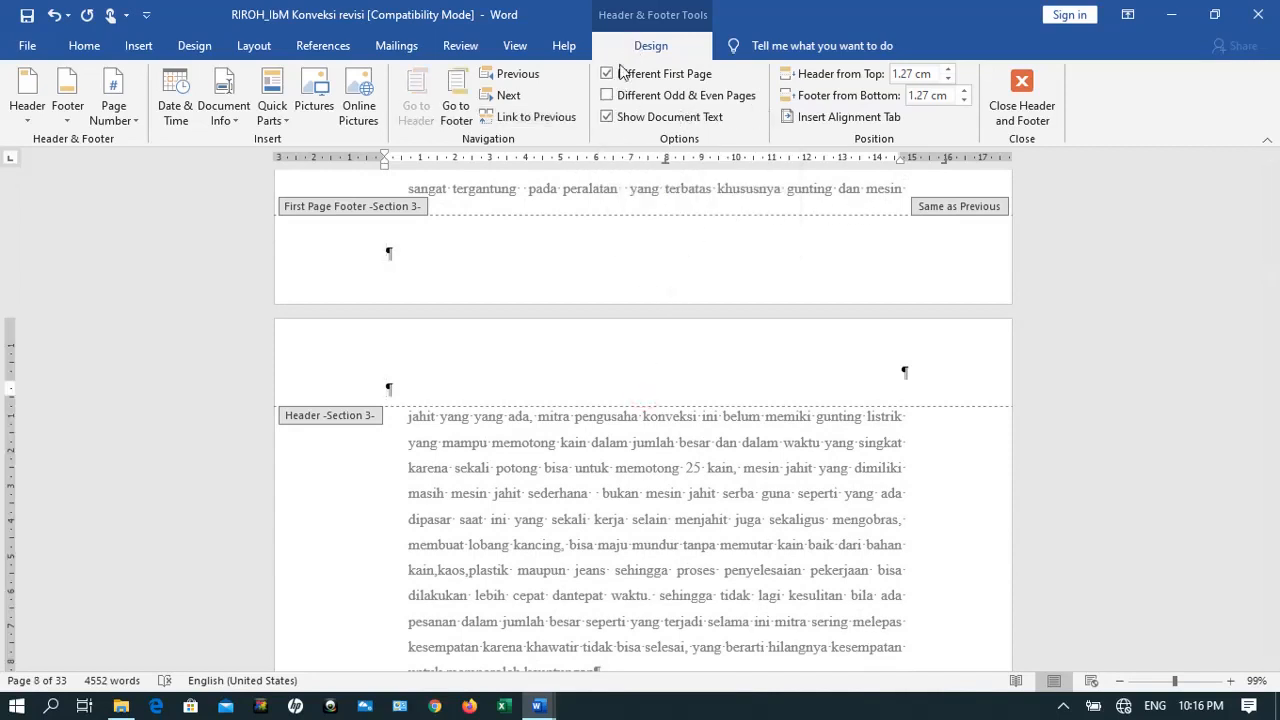
{"action": "left_click", "coordinate": [669, 255]}
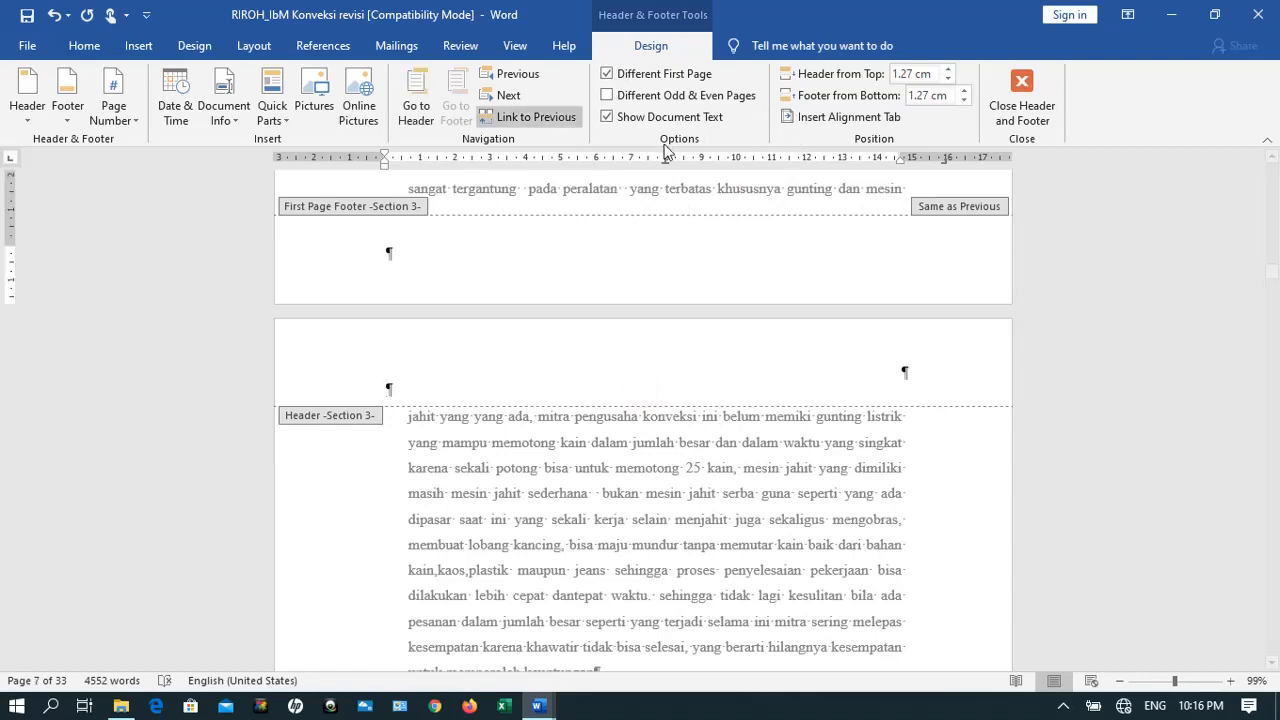
{"action": "left_click", "coordinate": [540, 118]}
{"action": "scroll", "coordinate": [518, 396], "scroll_direction": "up", "scroll_amount": 10}
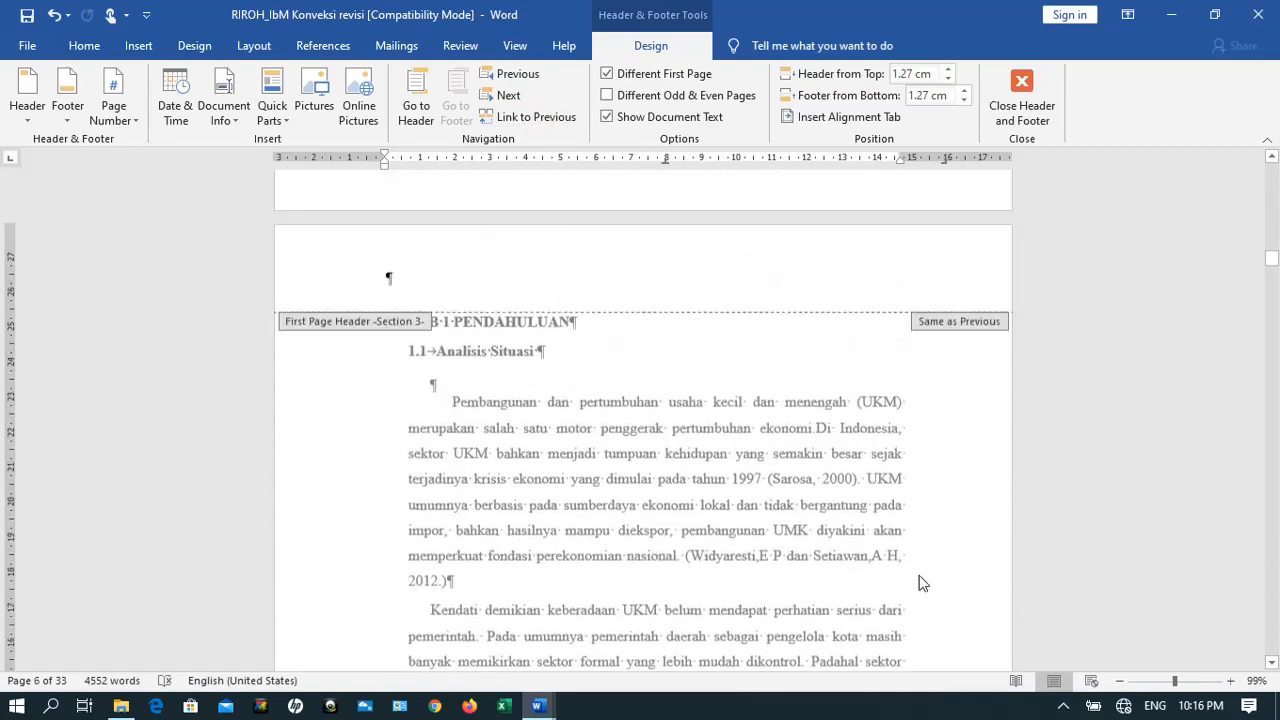
{"action": "left_click", "coordinate": [972, 308]}
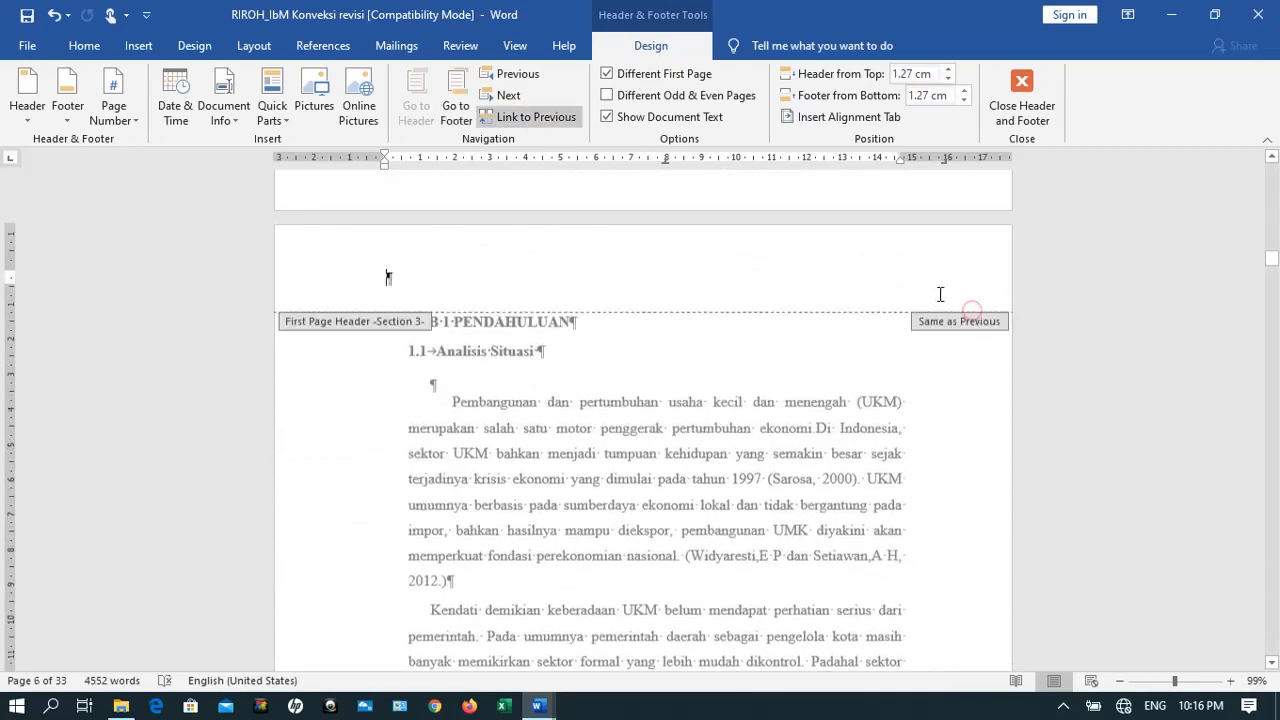
{"action": "left_click", "coordinate": [555, 117]}
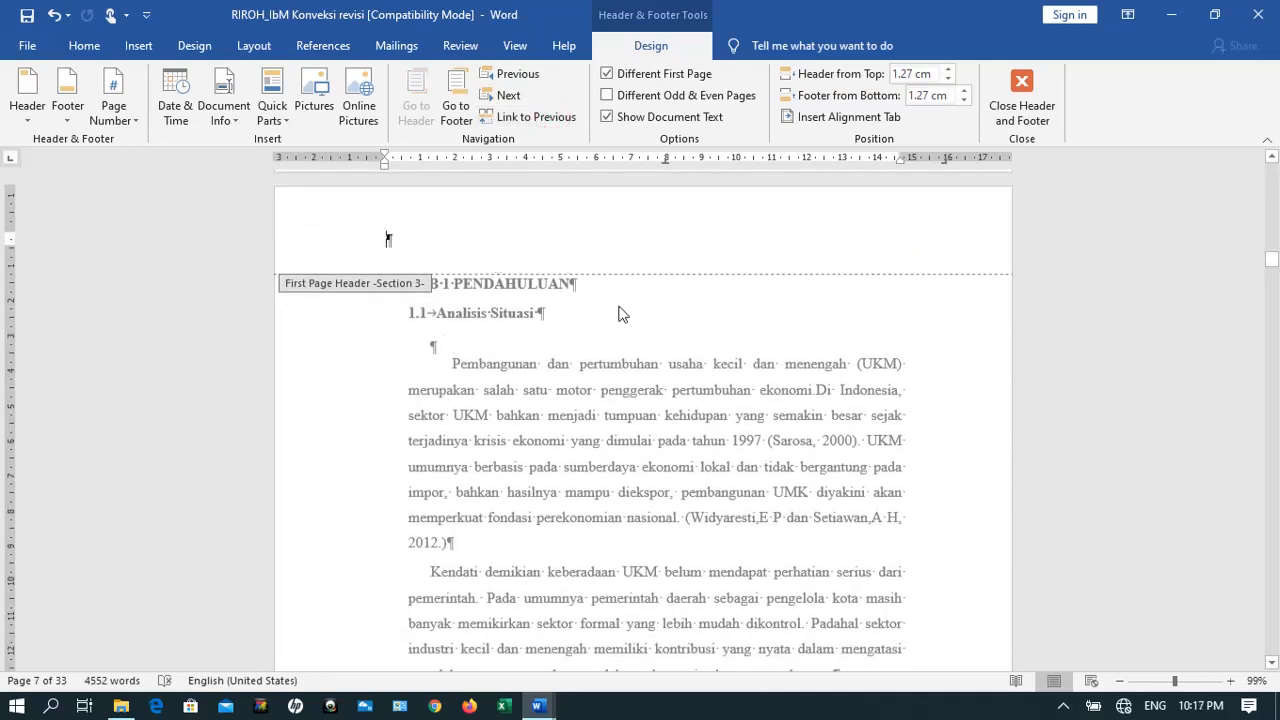
Insert a centred Plain Number 2 page number at the bottom of the Section 3 pages following the BAB 1 opening
{"action": "scroll", "coordinate": [556, 483], "scroll_direction": "down", "scroll_amount": 1}
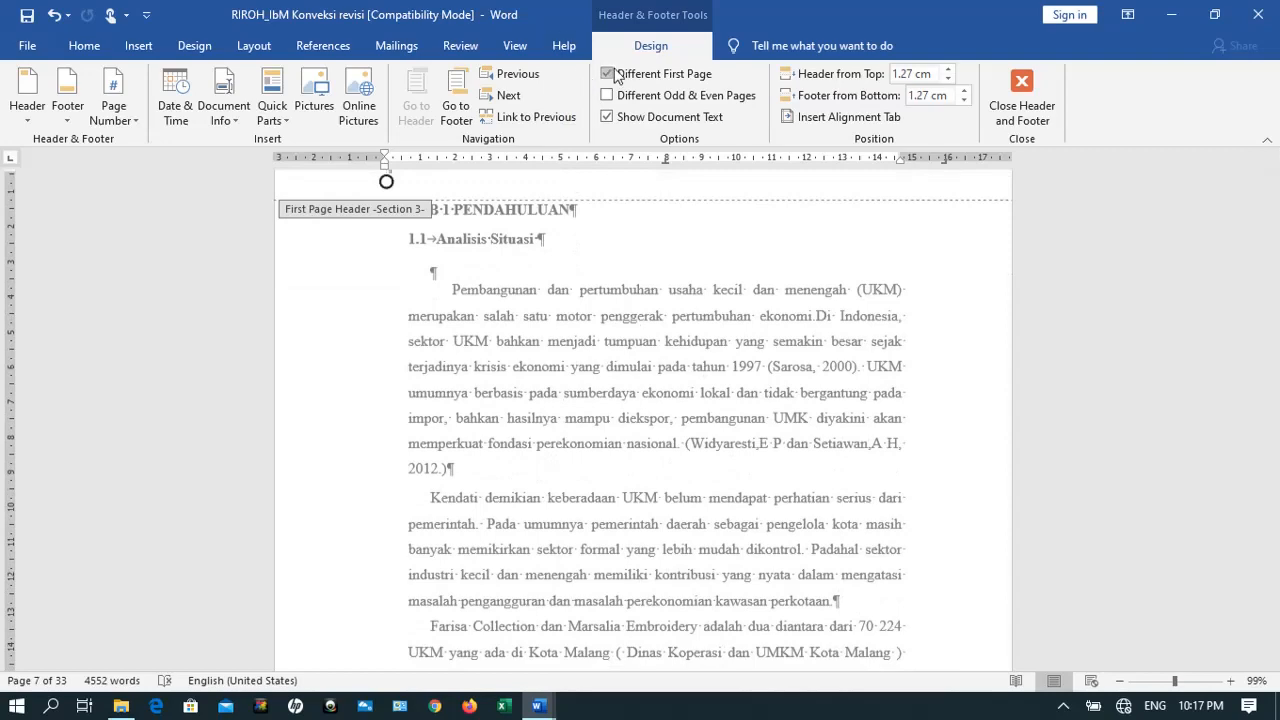
{"action": "scroll", "coordinate": [566, 335], "scroll_direction": "down", "scroll_amount": 9}
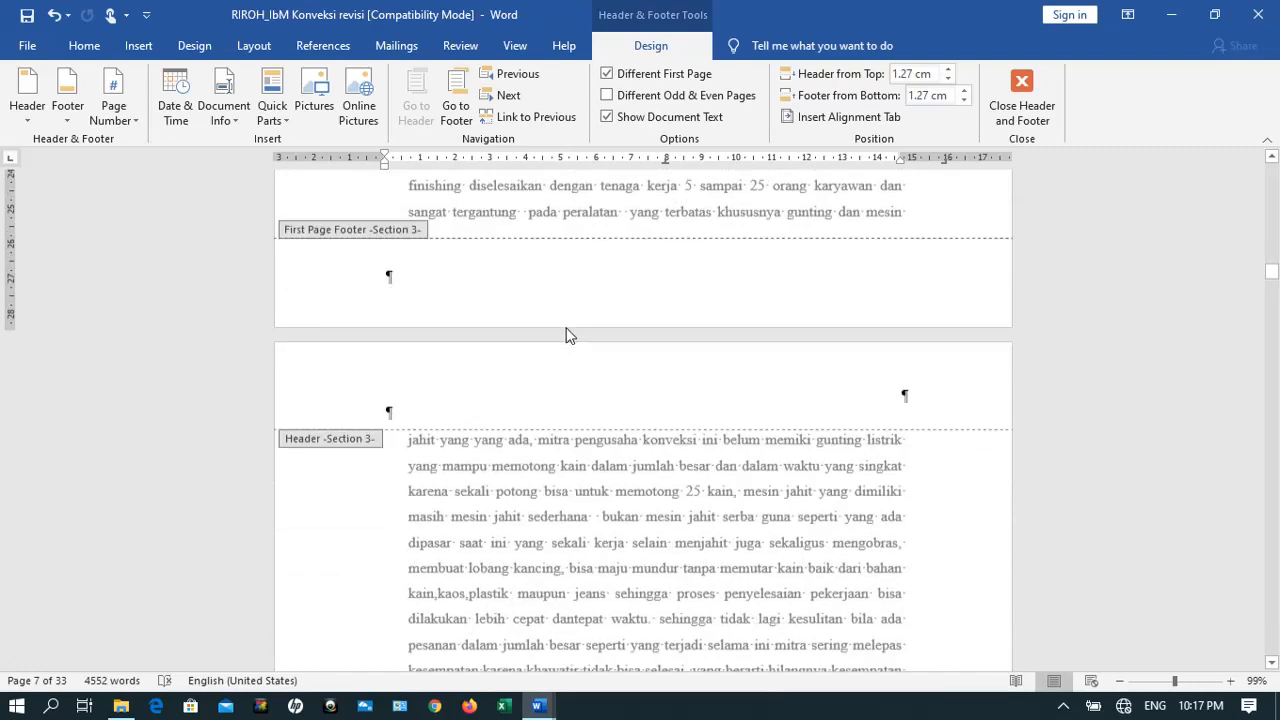
{"action": "scroll", "coordinate": [828, 382], "scroll_direction": "down", "scroll_amount": 5}
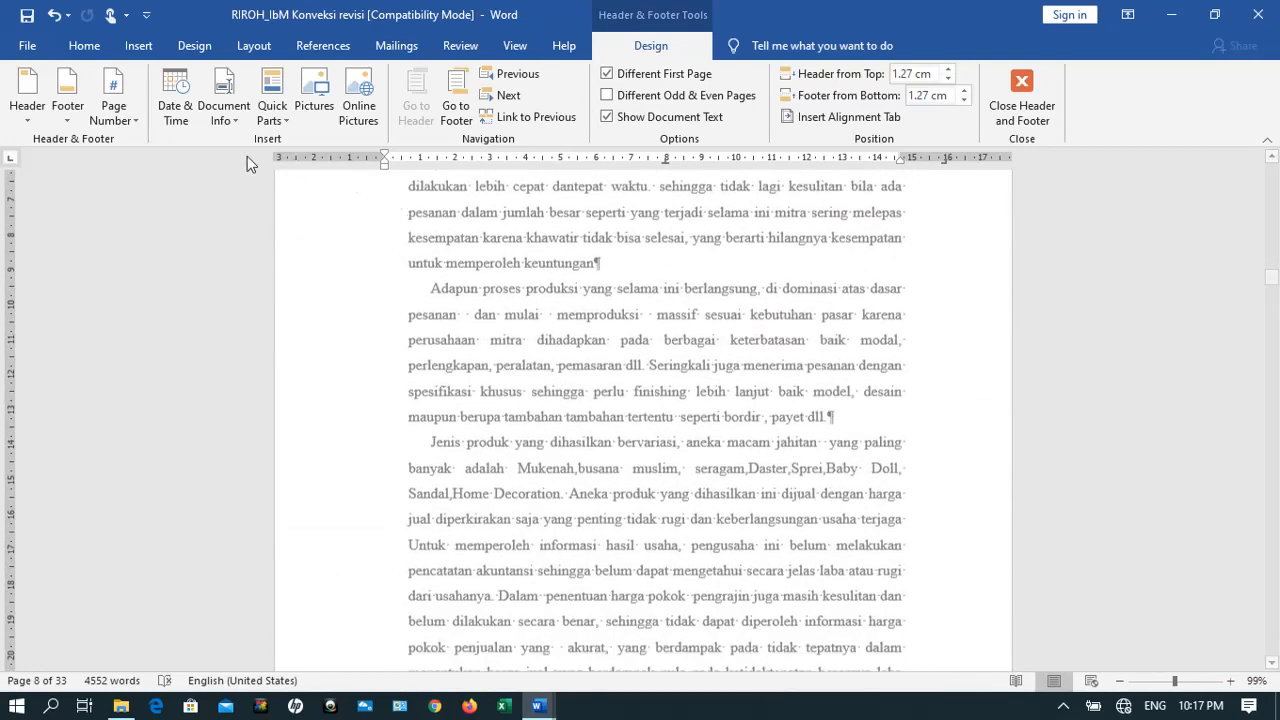
{"action": "left_click", "coordinate": [136, 121]}
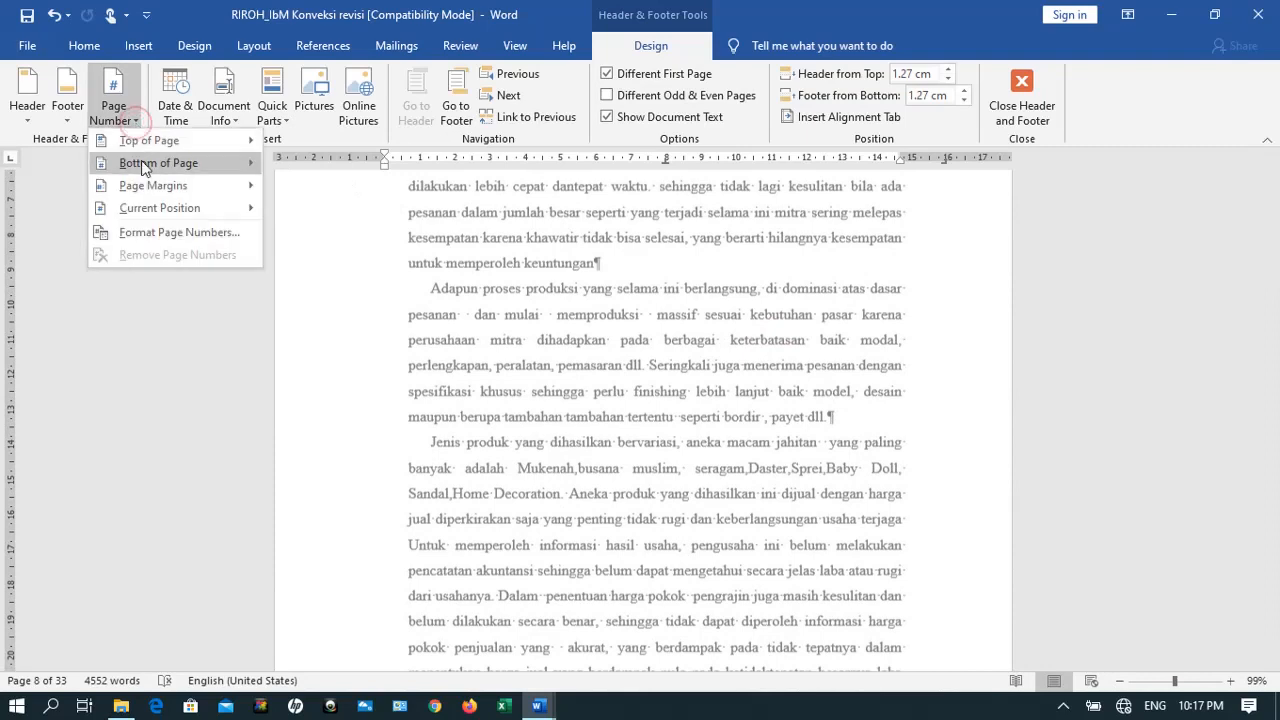
{"action": "mouse_move", "coordinate": [145, 168]}
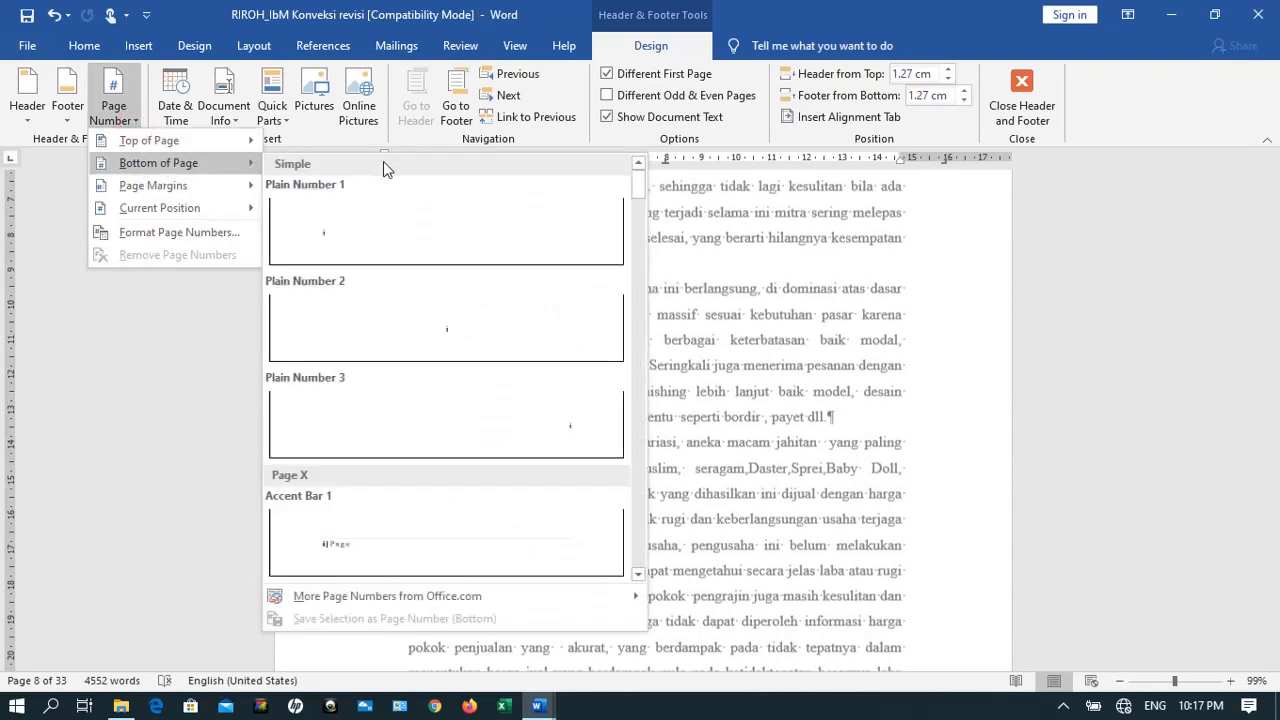
{"action": "left_click", "coordinate": [421, 331]}
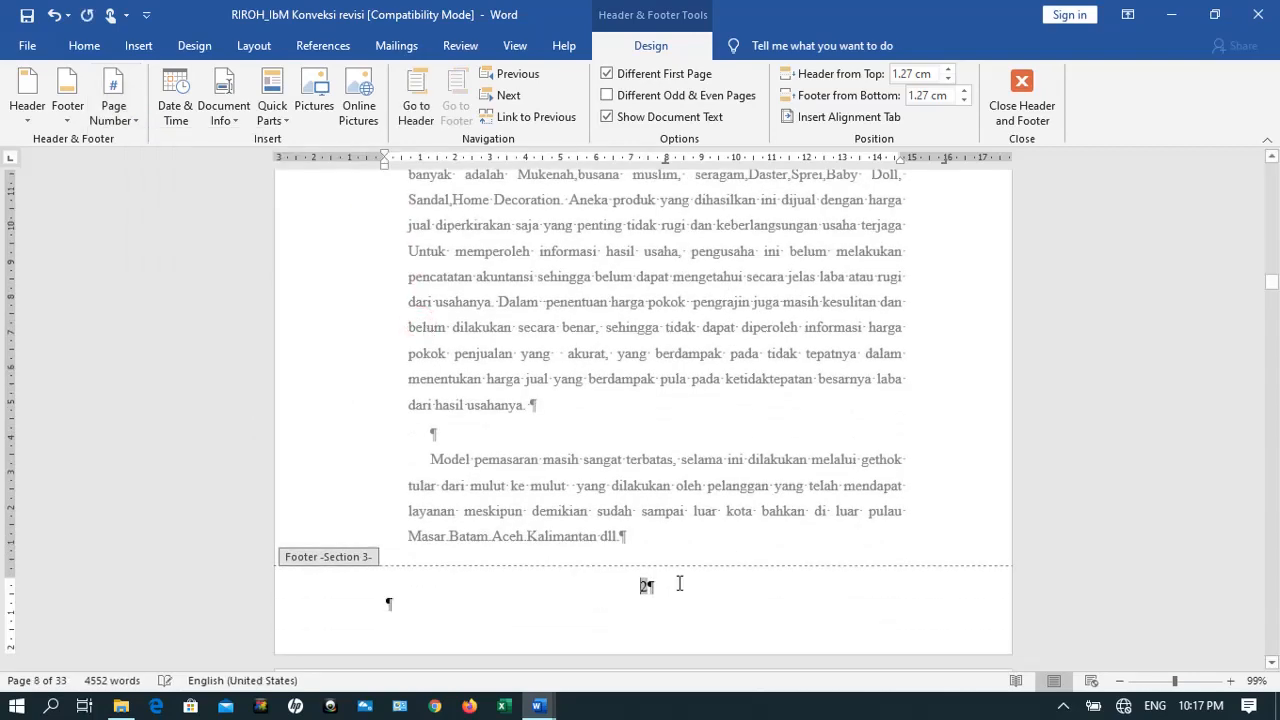
Examine the footer numbering from the BAB 1 opening page through the following Section 3 pages, including a multi-page view at 50% zoom
{"action": "scroll", "coordinate": [674, 567], "scroll_direction": "up", "scroll_amount": 10}
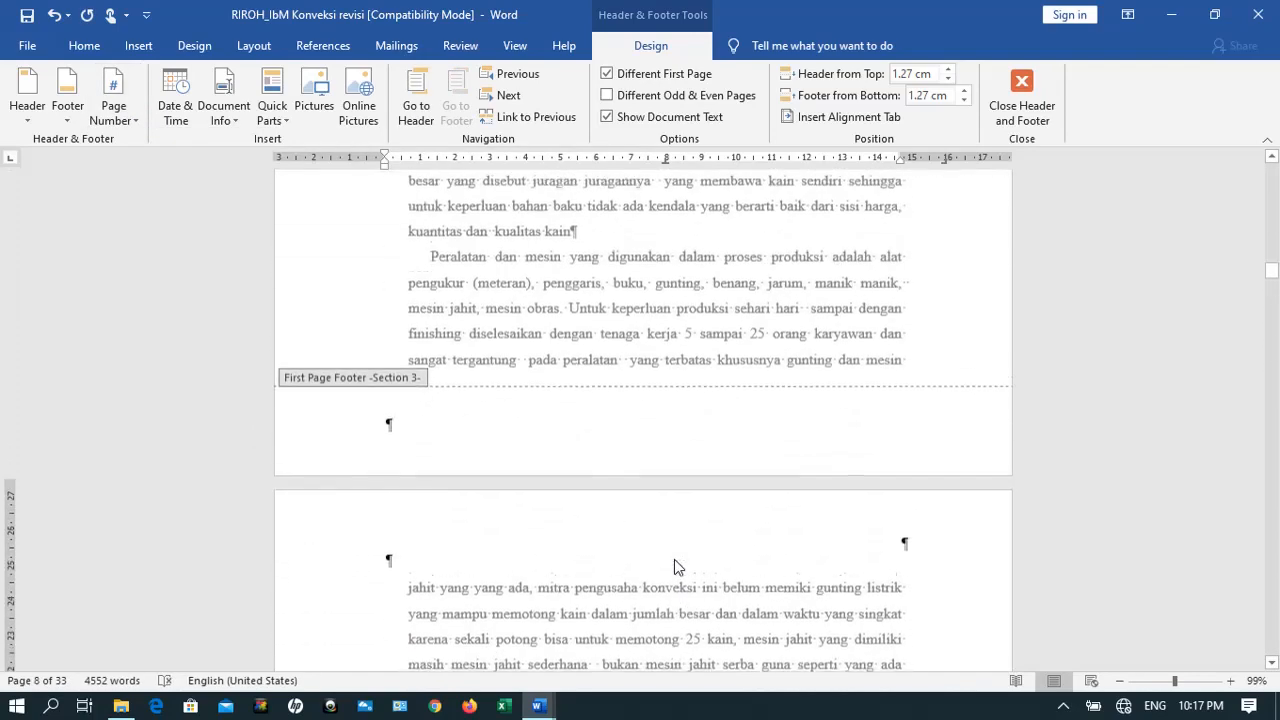
{"action": "scroll", "coordinate": [674, 567], "scroll_direction": "up", "scroll_amount": 10}
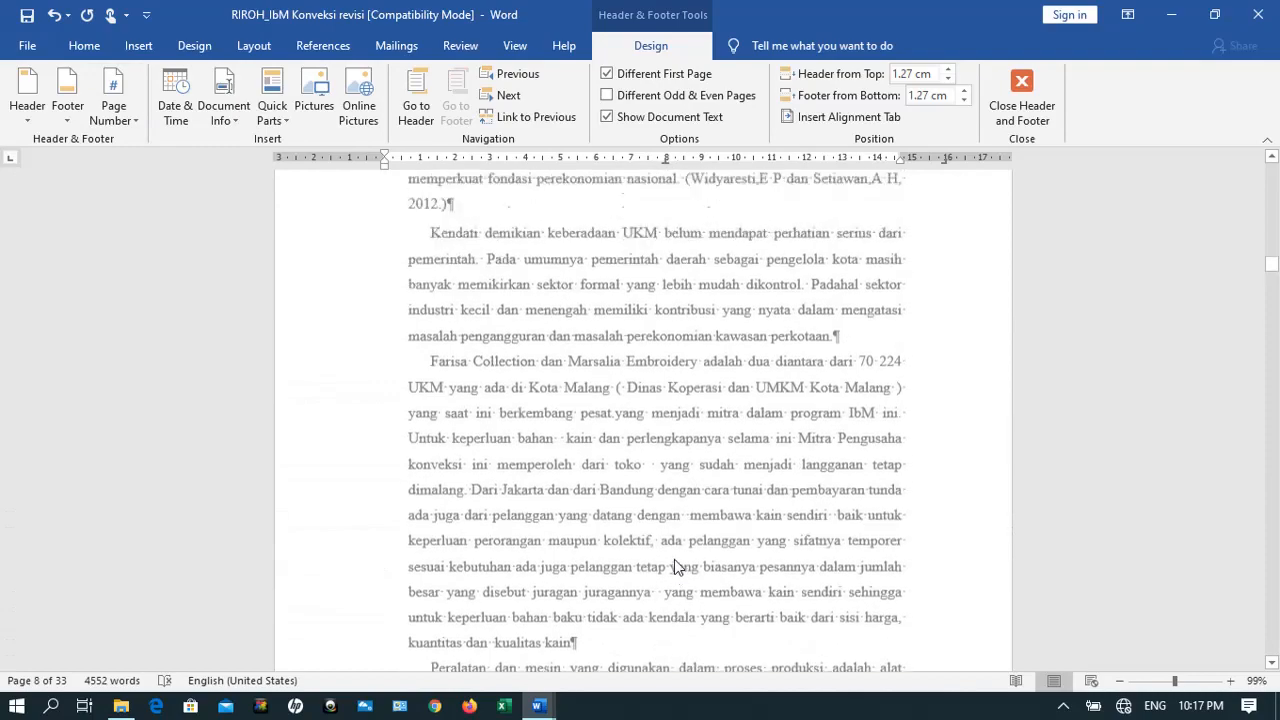
{"action": "scroll", "coordinate": [674, 567], "scroll_direction": "down", "scroll_amount": 15}
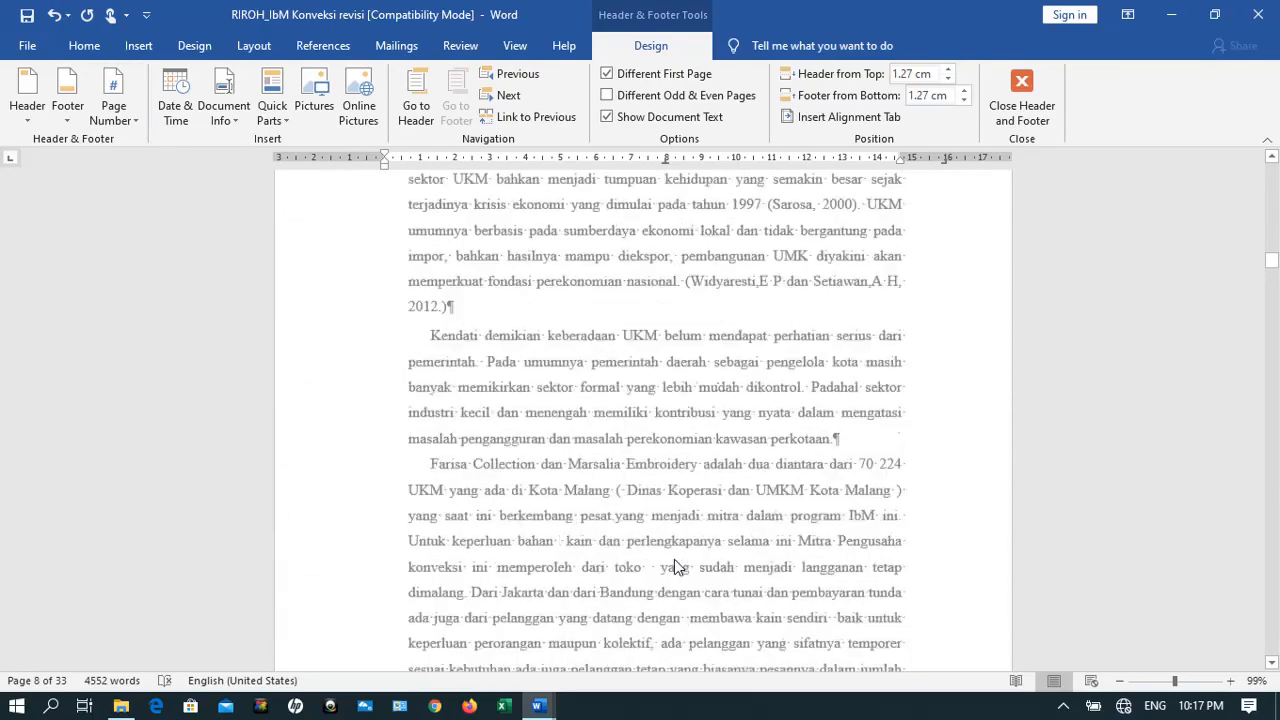
{"action": "scroll", "coordinate": [674, 567], "scroll_direction": "down", "scroll_amount": 15}
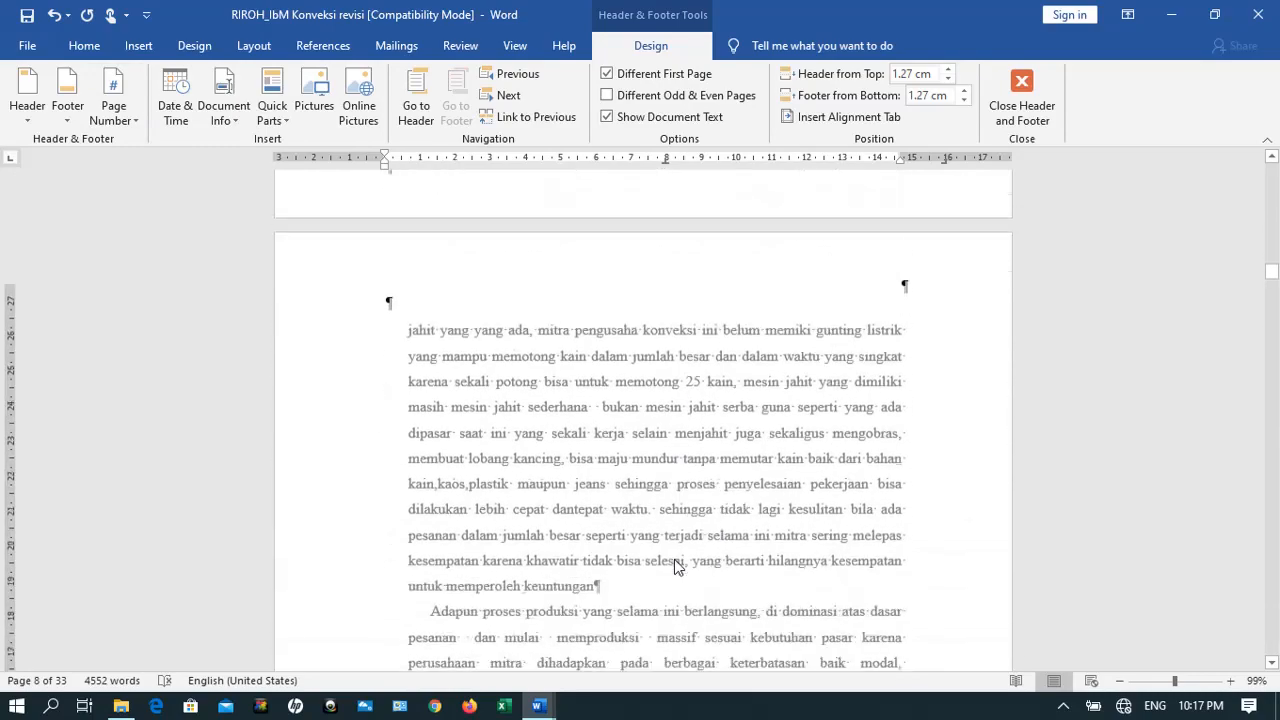
{"action": "scroll", "coordinate": [674, 567], "scroll_direction": "down", "scroll_amount": 15}
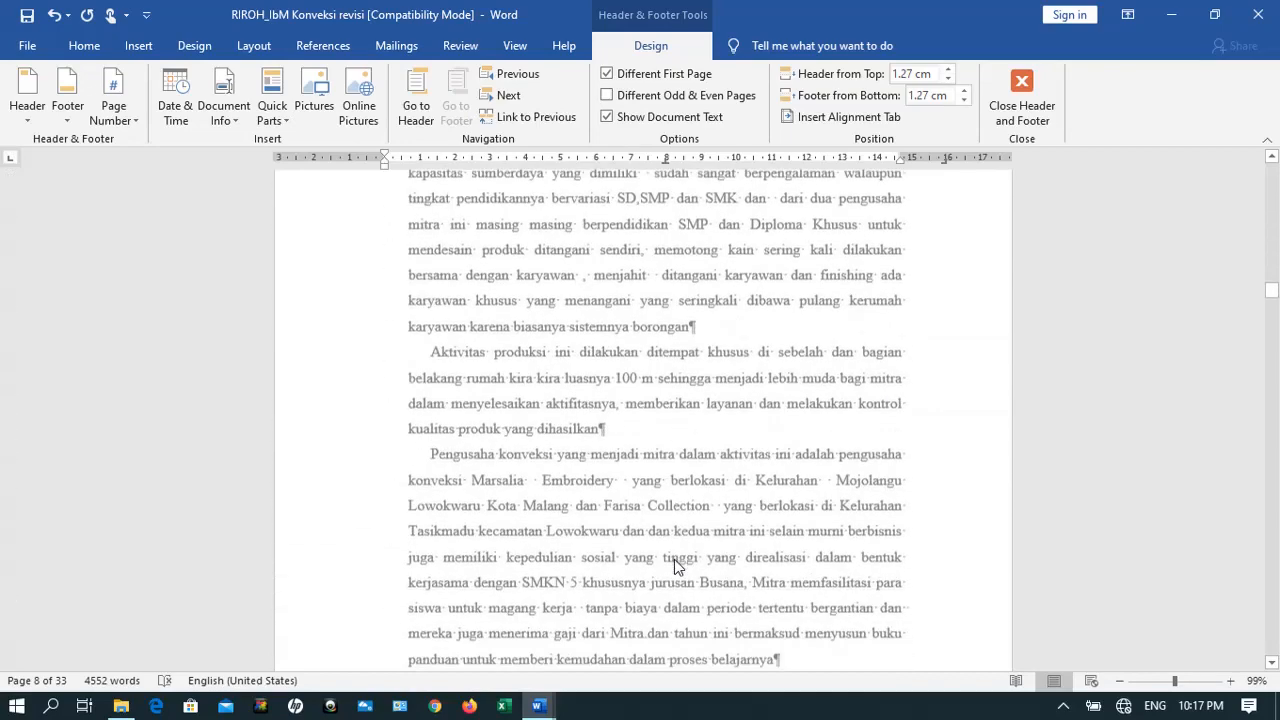
{"action": "scroll", "coordinate": [674, 567], "scroll_direction": "down", "scroll_amount": 2}
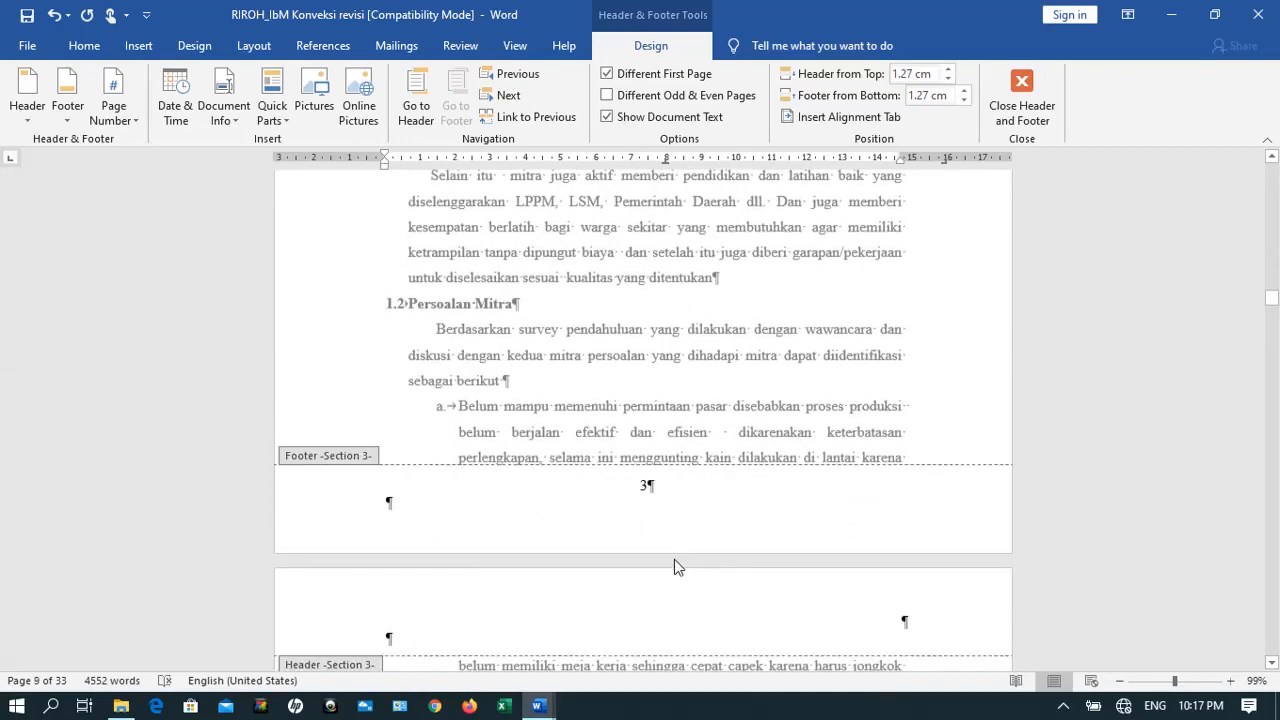
{"action": "scroll", "coordinate": [674, 567], "scroll_direction": "down", "scroll_amount": 3}
{"action": "scroll", "coordinate": [674, 560], "scroll_direction": "down", "scroll_amount": 3}
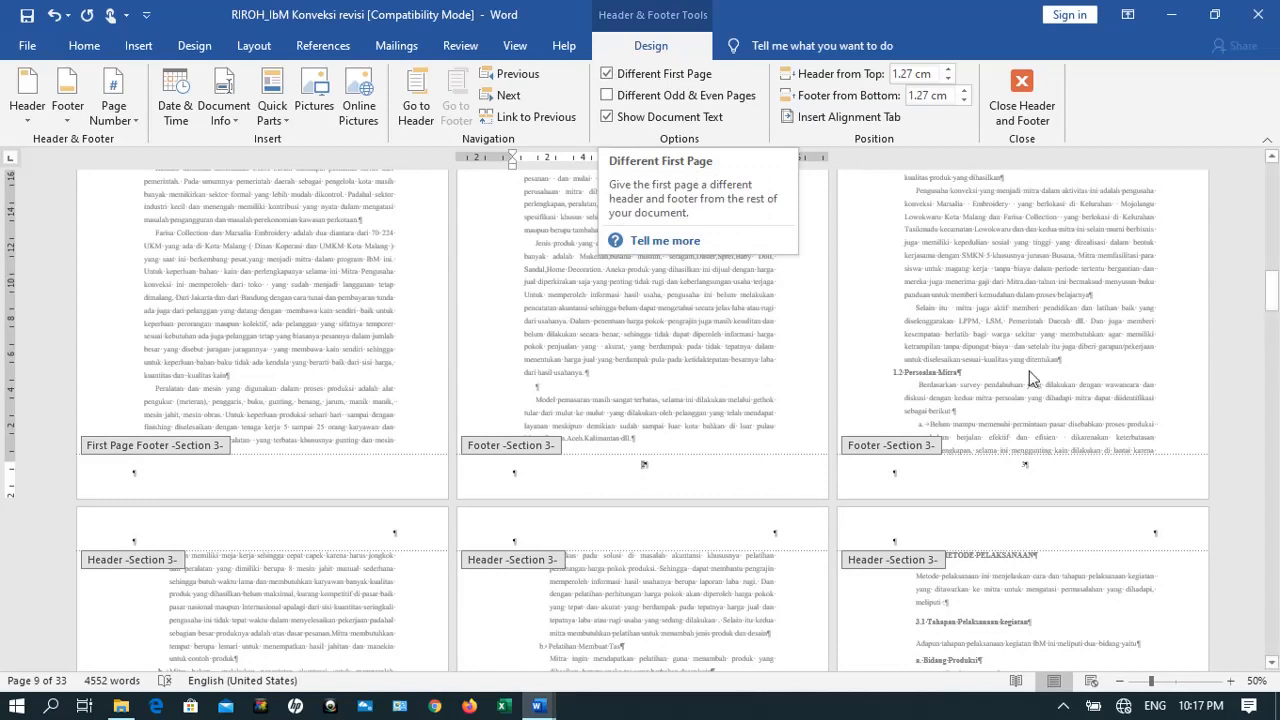
Hide the paragraph formatting marks and check the footer numbers on the following Section 3 pages
{"action": "left_click", "coordinate": [63, 55]}
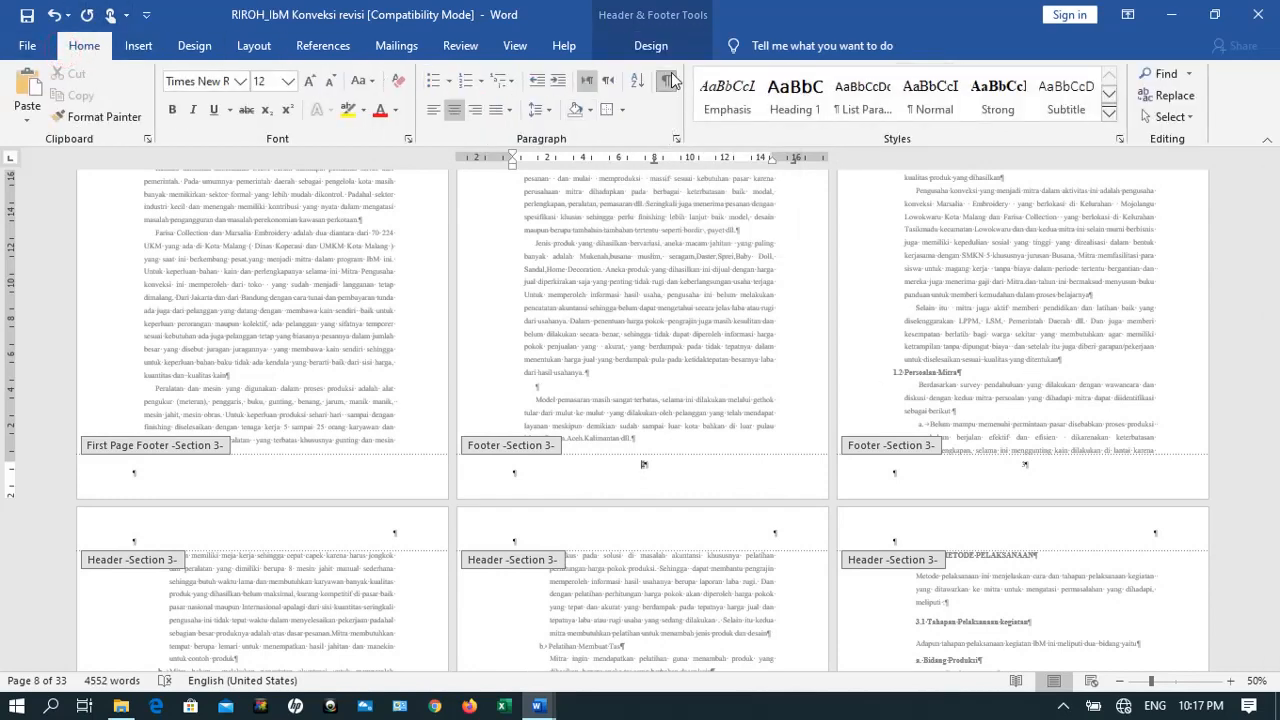
{"action": "left_click", "coordinate": [668, 80]}
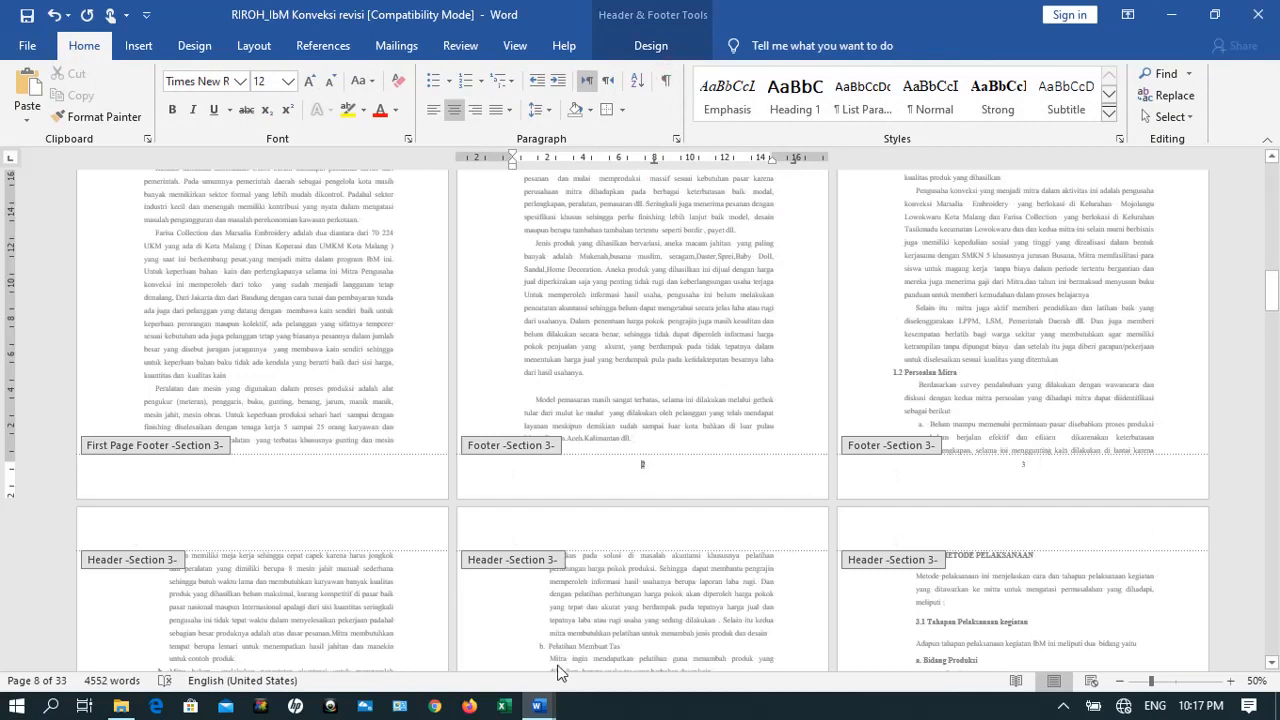
{"action": "scroll", "coordinate": [558, 668], "scroll_direction": "down", "scroll_amount": 5}
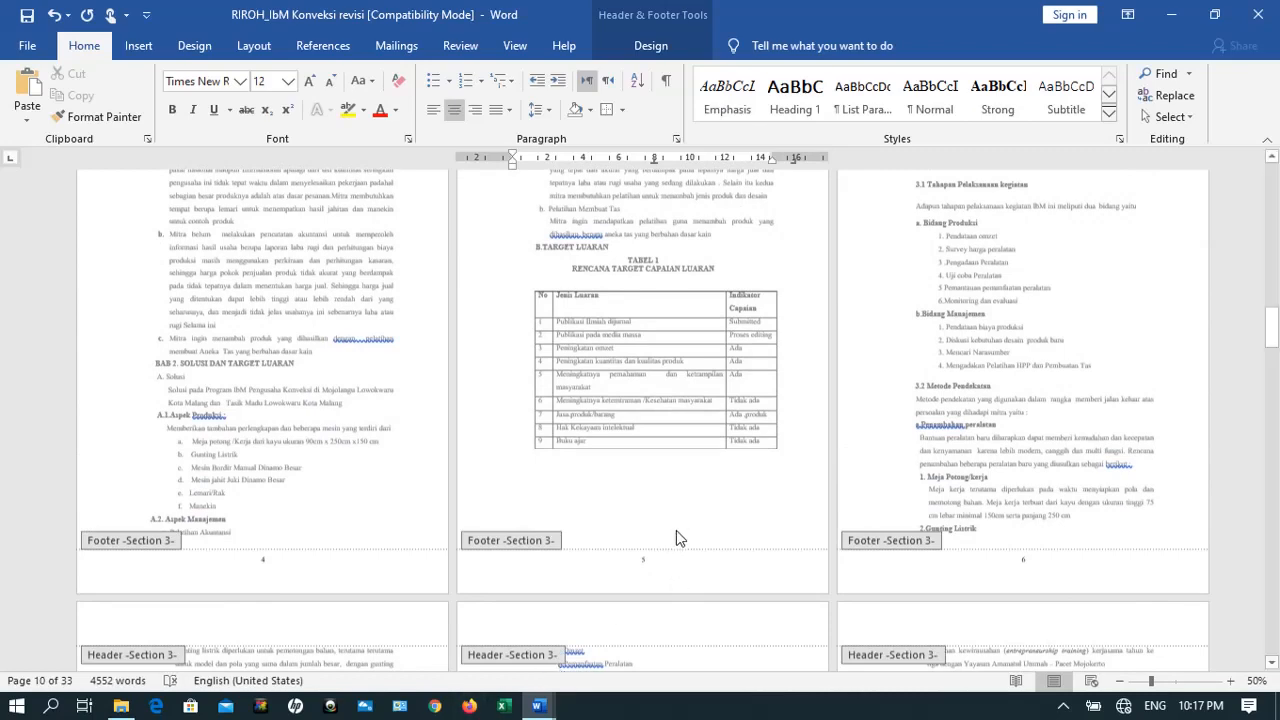
Search the document for "bab" and go to the BAB 2. SOLUSI DAN TARGET LUARAN heading in the body text
{"action": "left_click", "coordinate": [1274, 220]}
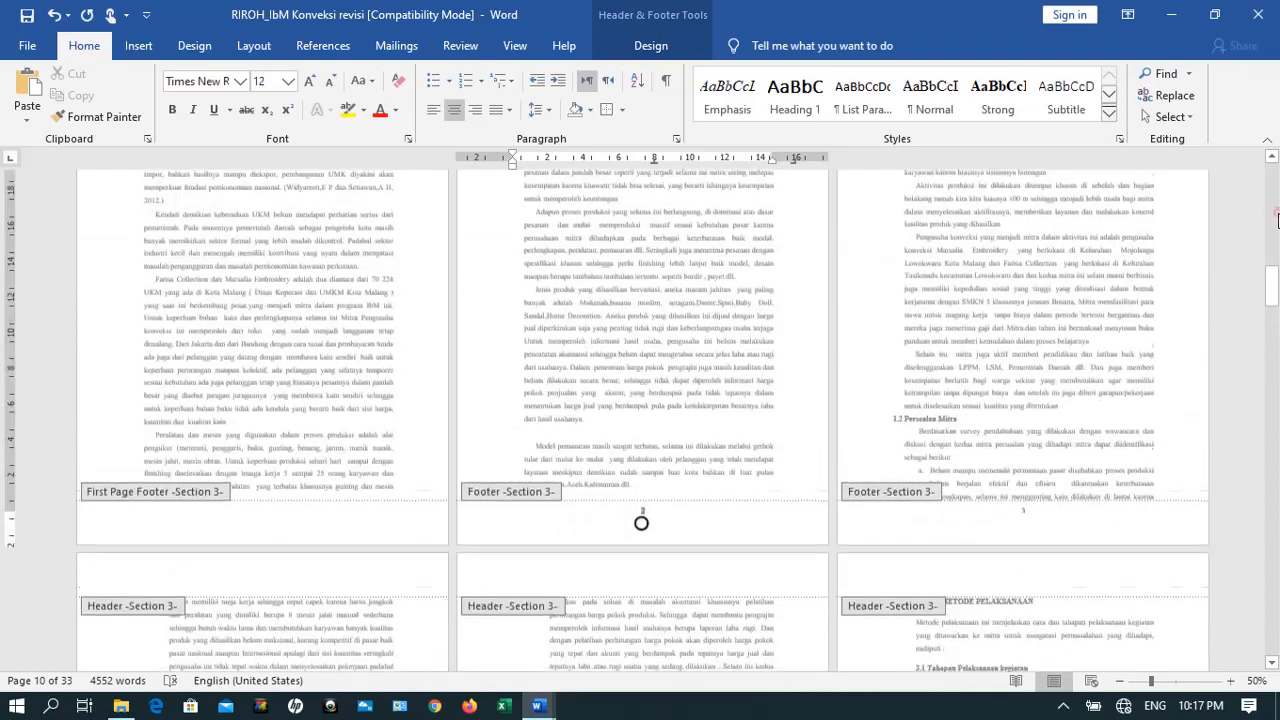
{"action": "scroll", "coordinate": [1022, 249], "scroll_direction": "up", "scroll_amount": 6}
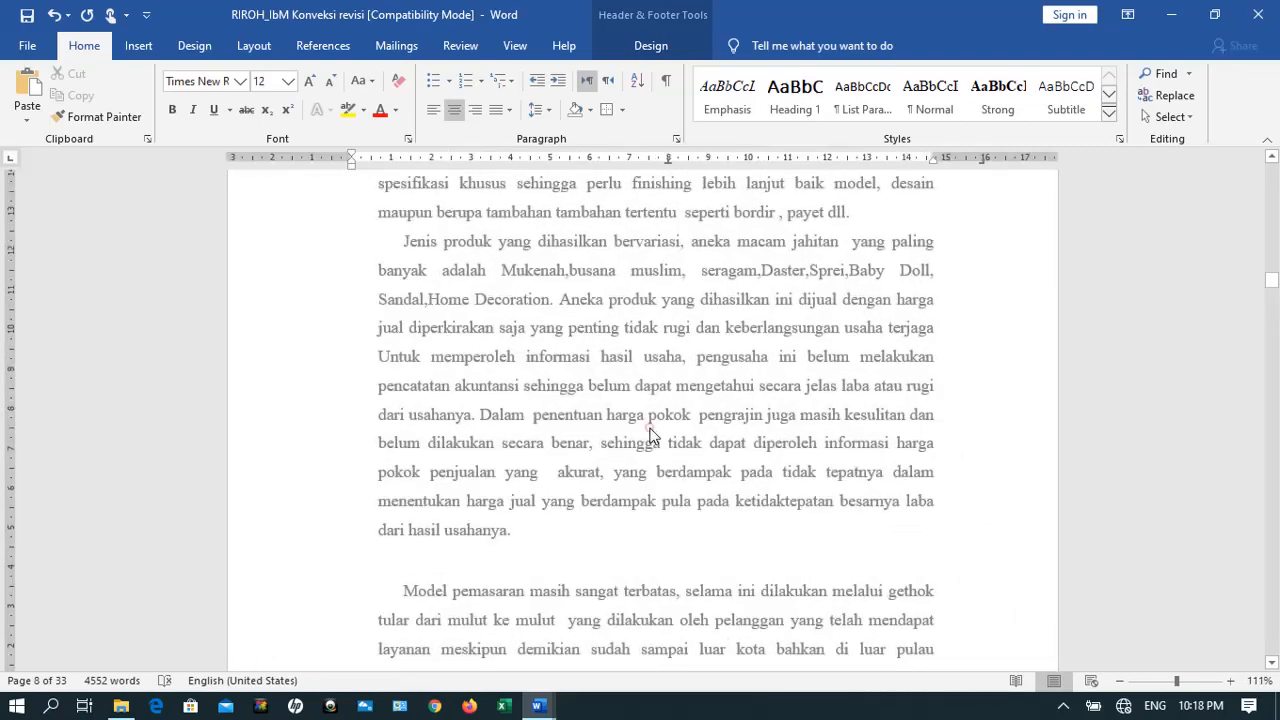
{"action": "key", "text": "ctrl+f"}
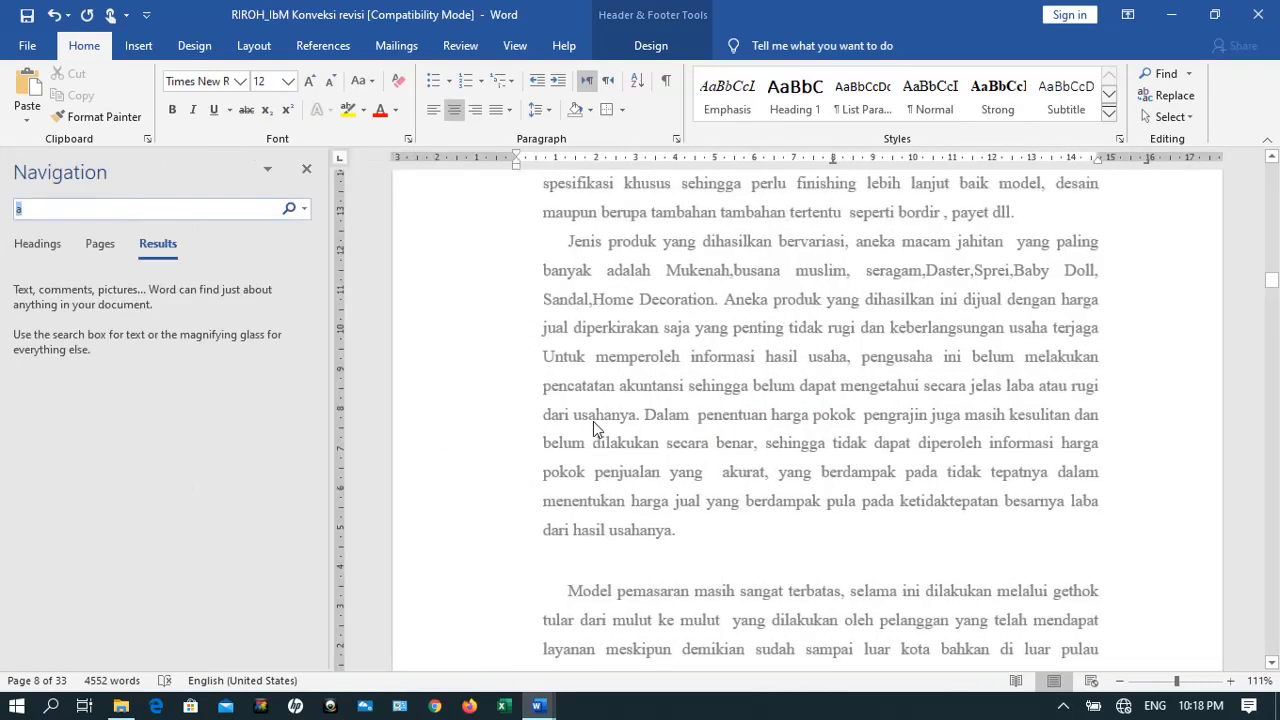
{"action": "type", "text": "bab"}
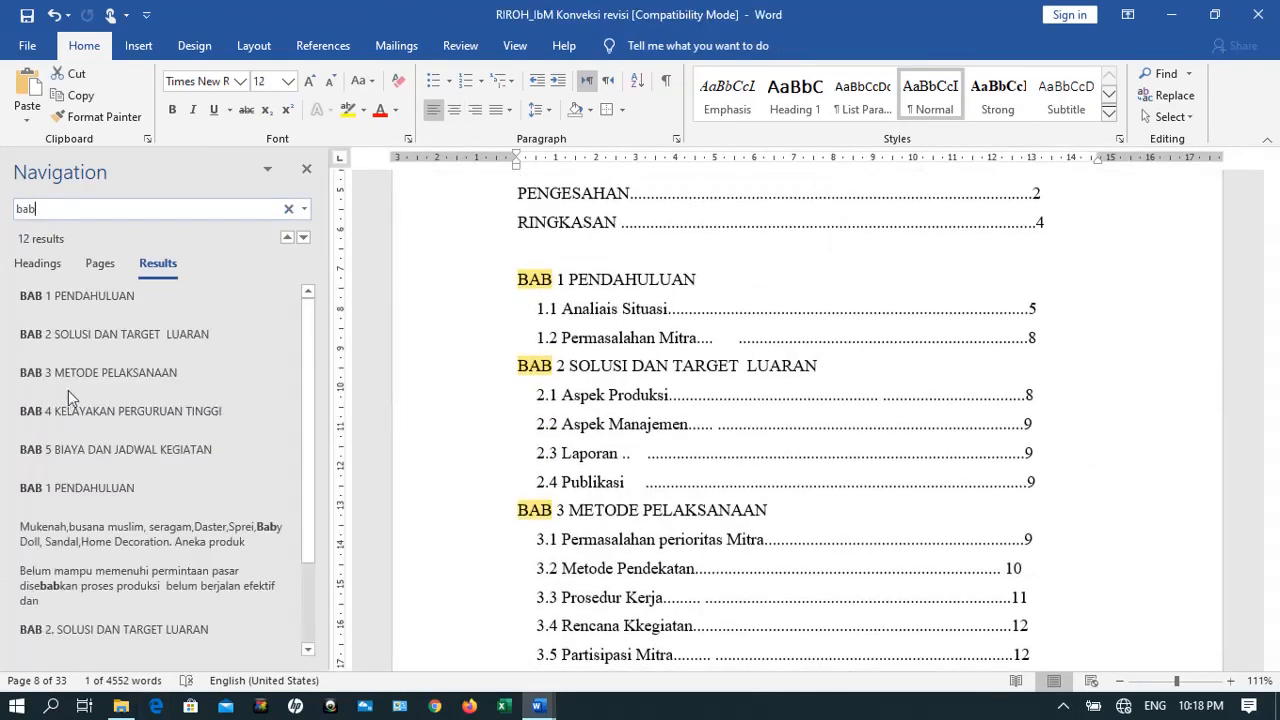
{"action": "left_click", "coordinate": [107, 342]}
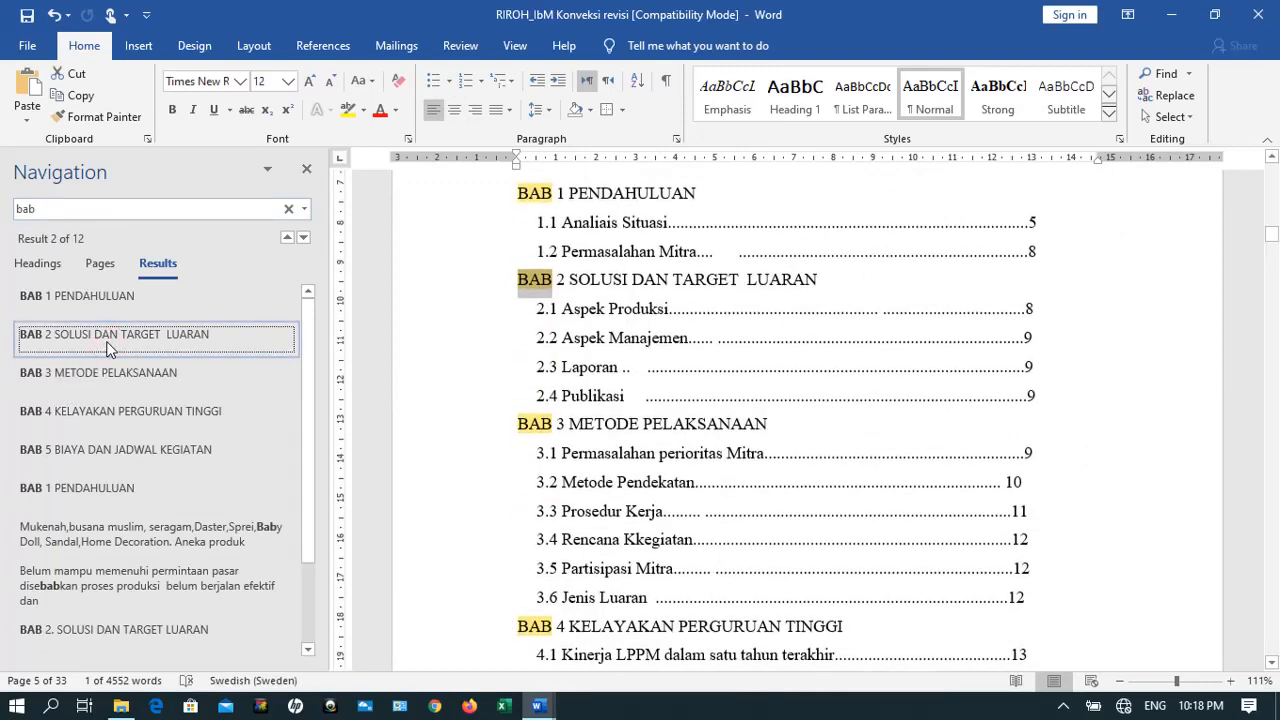
{"action": "left_click", "coordinate": [107, 632]}
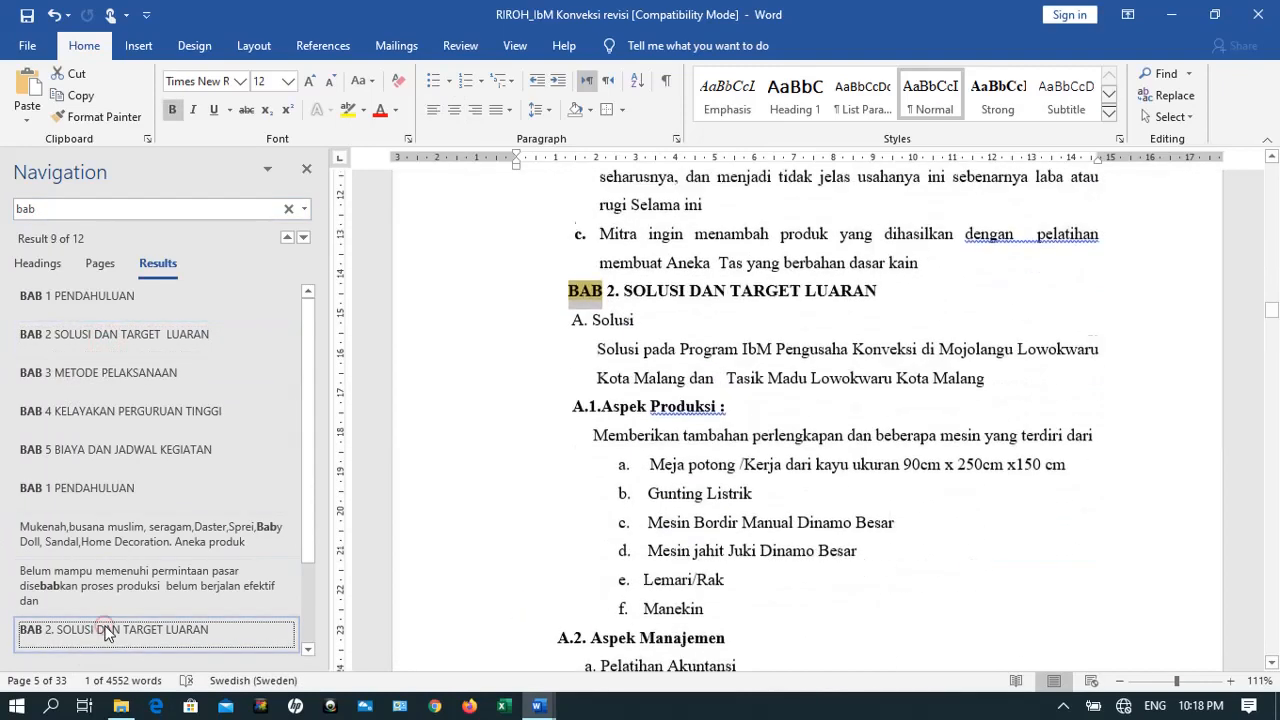
Insert a Next Page section break directly before the BAB 2. SOLUSI DAN TARGET LUARAN heading
{"action": "left_click", "coordinate": [565, 279]}
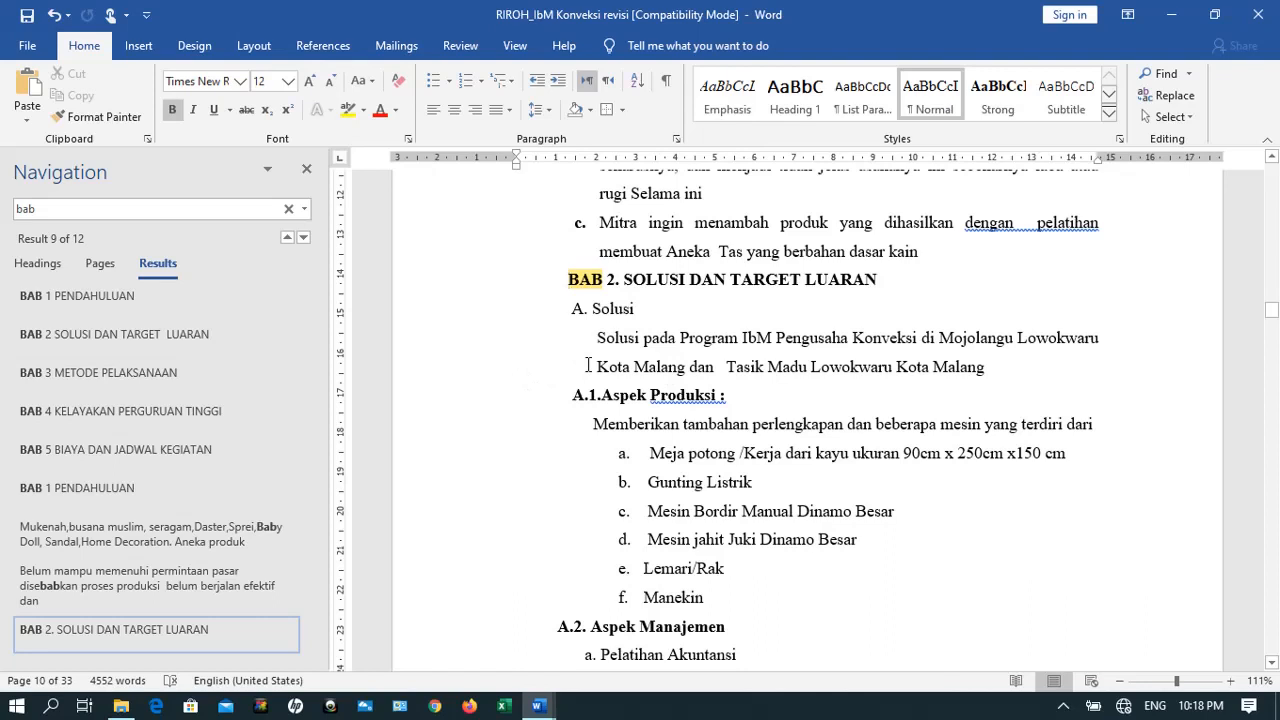
{"action": "scroll", "coordinate": [588, 364], "scroll_direction": "down", "scroll_amount": 5}
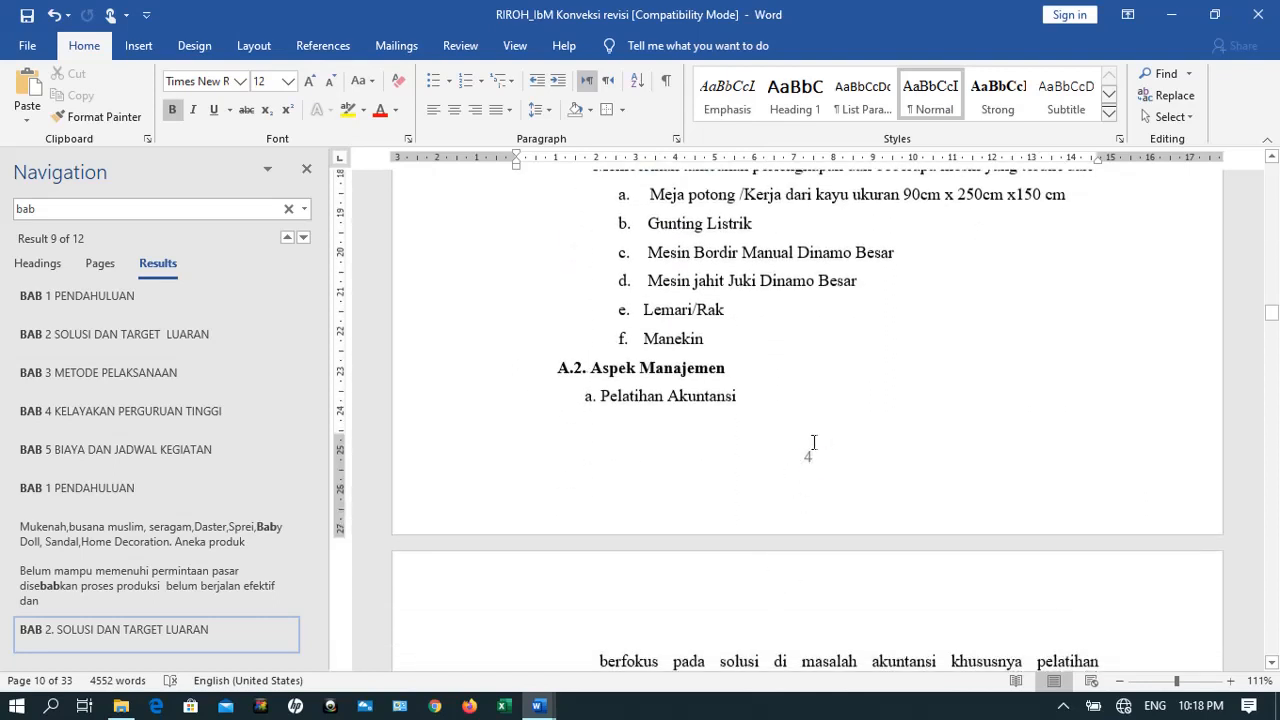
{"action": "scroll", "coordinate": [772, 438], "scroll_direction": "up", "scroll_amount": 5}
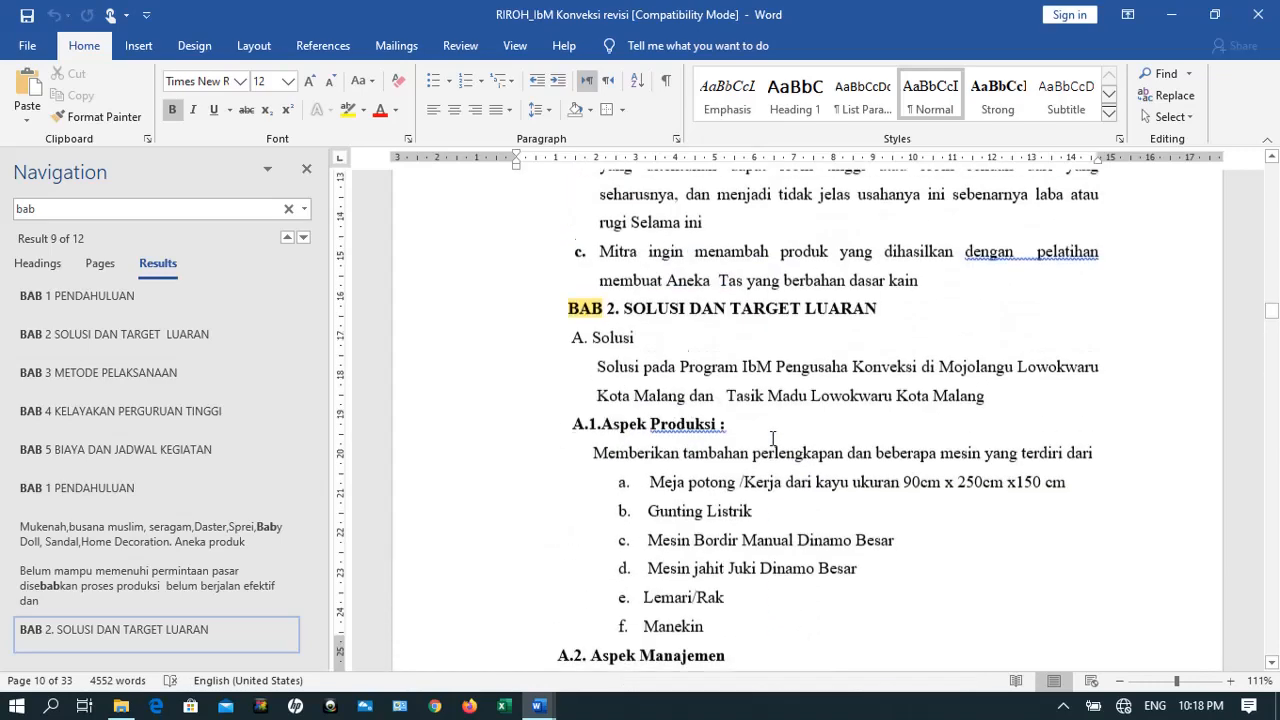
{"action": "scroll", "coordinate": [772, 438], "scroll_direction": "up", "scroll_amount": 1}
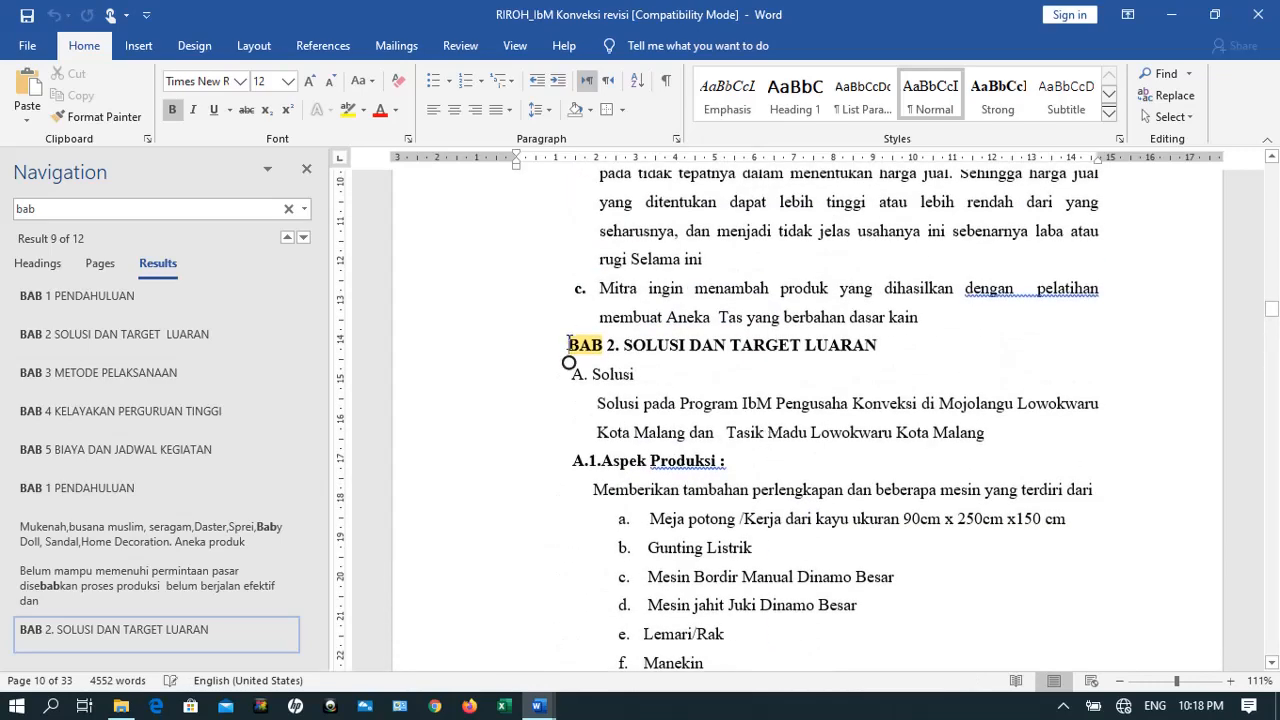
{"action": "left_click", "coordinate": [253, 47]}
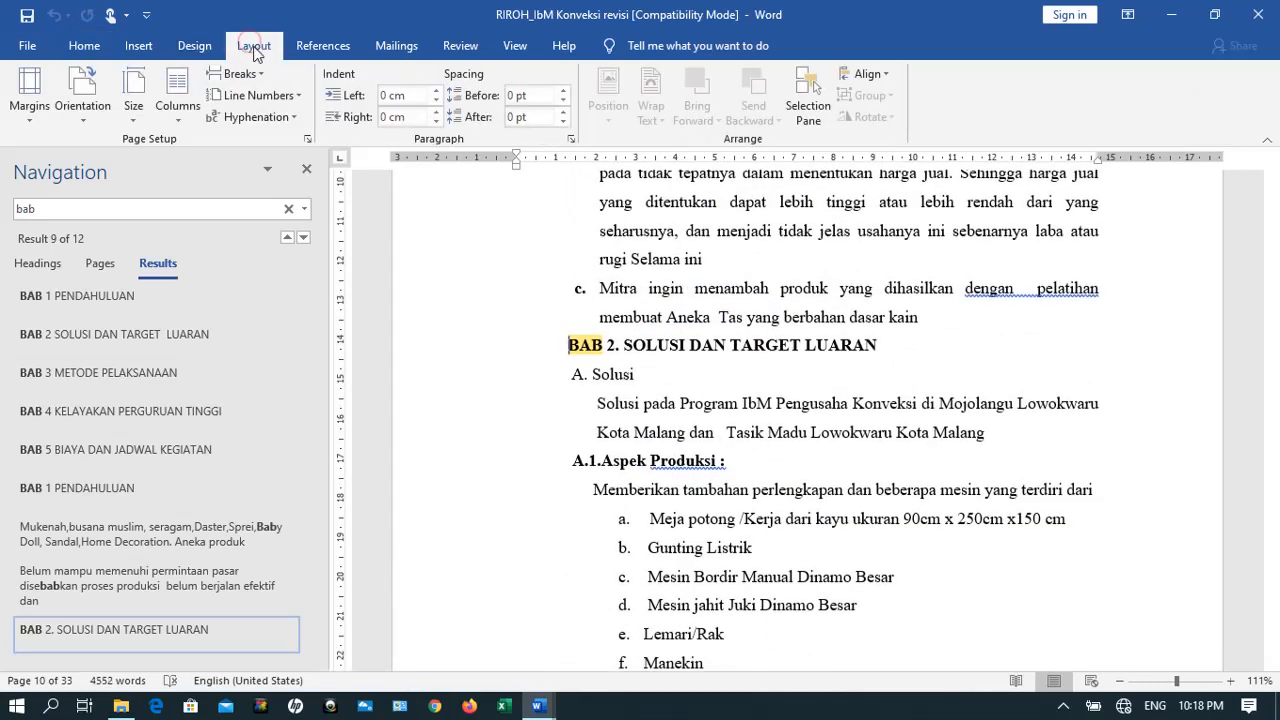
{"action": "left_click", "coordinate": [254, 70]}
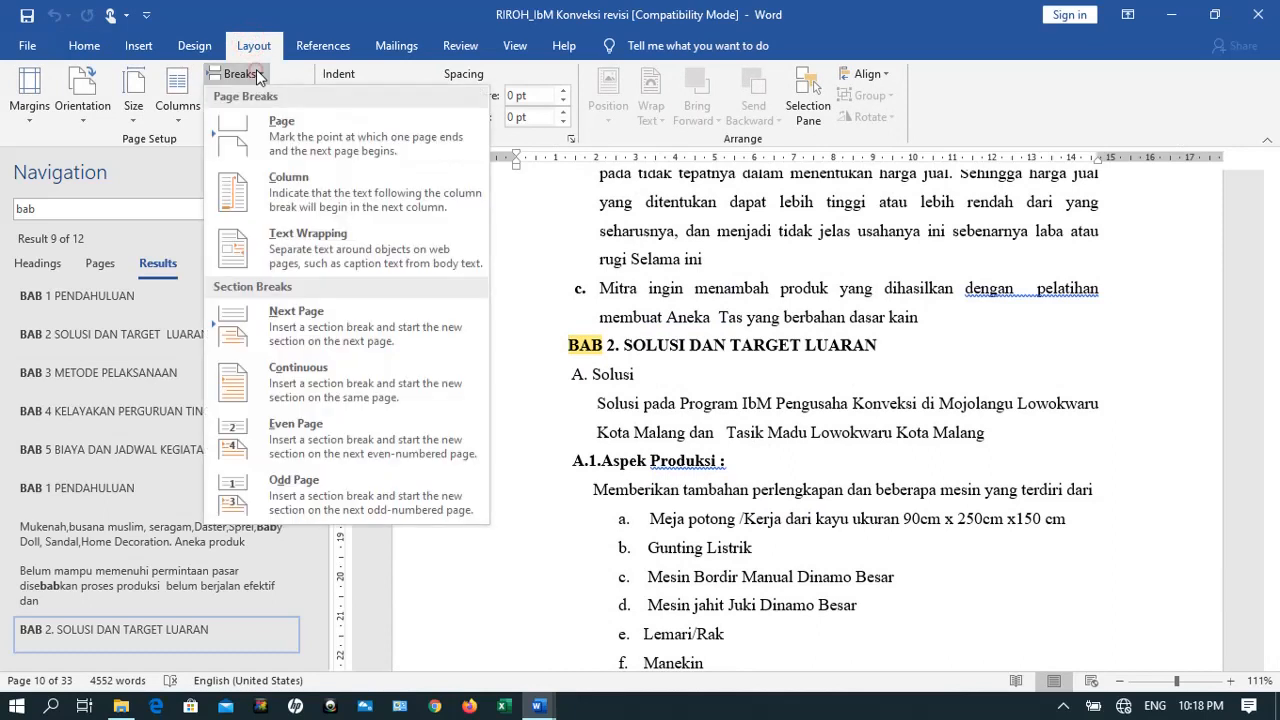
{"action": "left_click", "coordinate": [293, 320]}
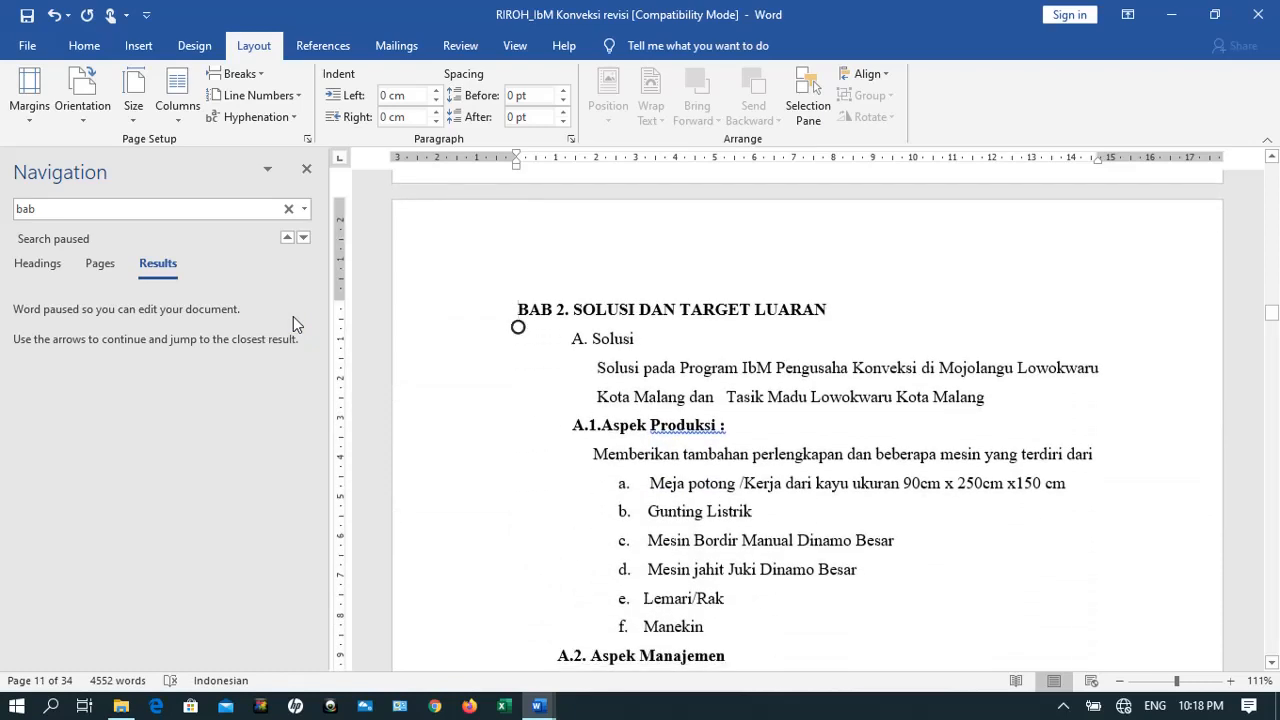
Open the first-page header of the BAB 2 section, check the footer numbers on its following pages, and return to the body text
{"action": "double_click", "coordinate": [500, 242]}
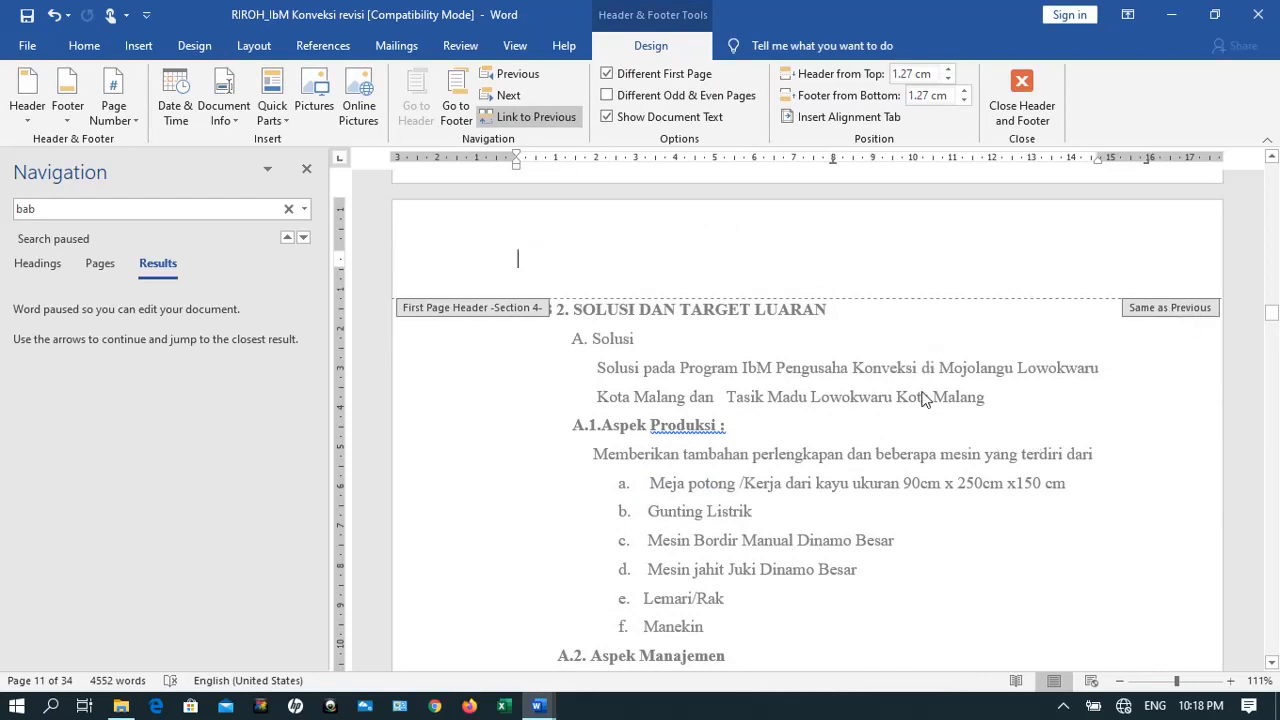
{"action": "scroll", "coordinate": [922, 400], "scroll_direction": "down", "scroll_amount": 12}
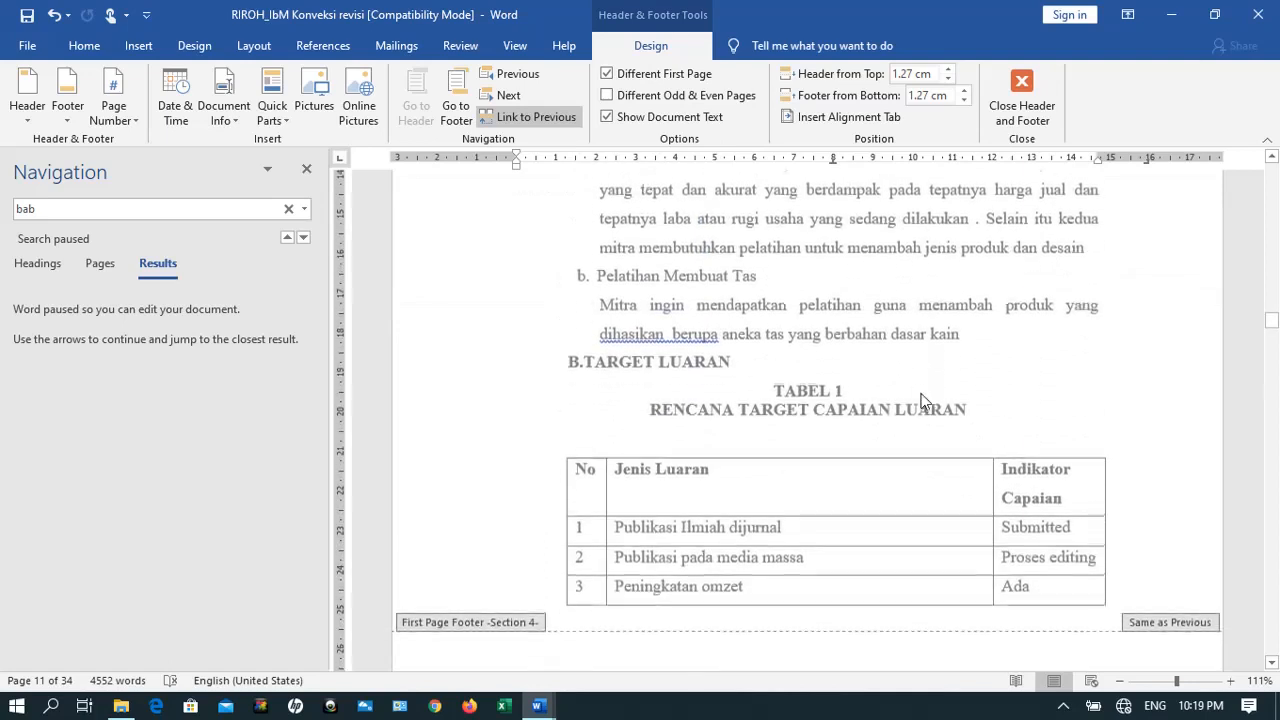
{"action": "scroll", "coordinate": [922, 400], "scroll_direction": "down", "scroll_amount": 10}
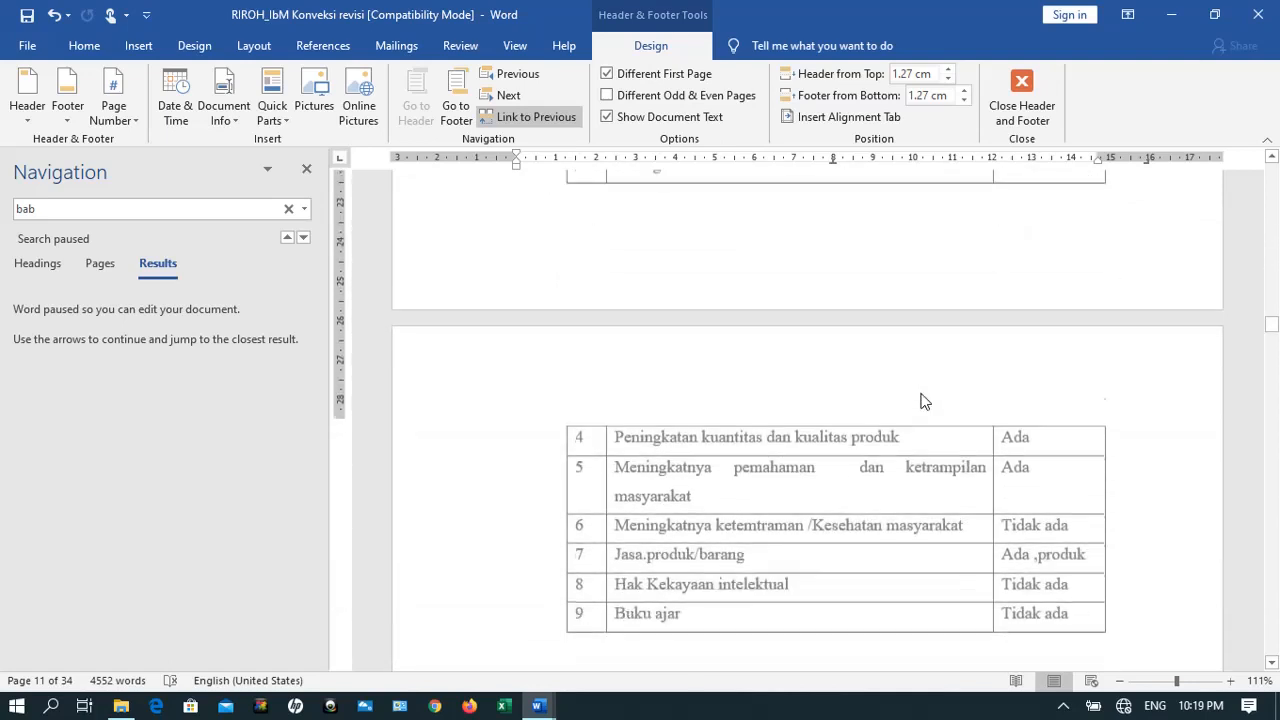
{"action": "scroll", "coordinate": [922, 400], "scroll_direction": "down", "scroll_amount": 10}
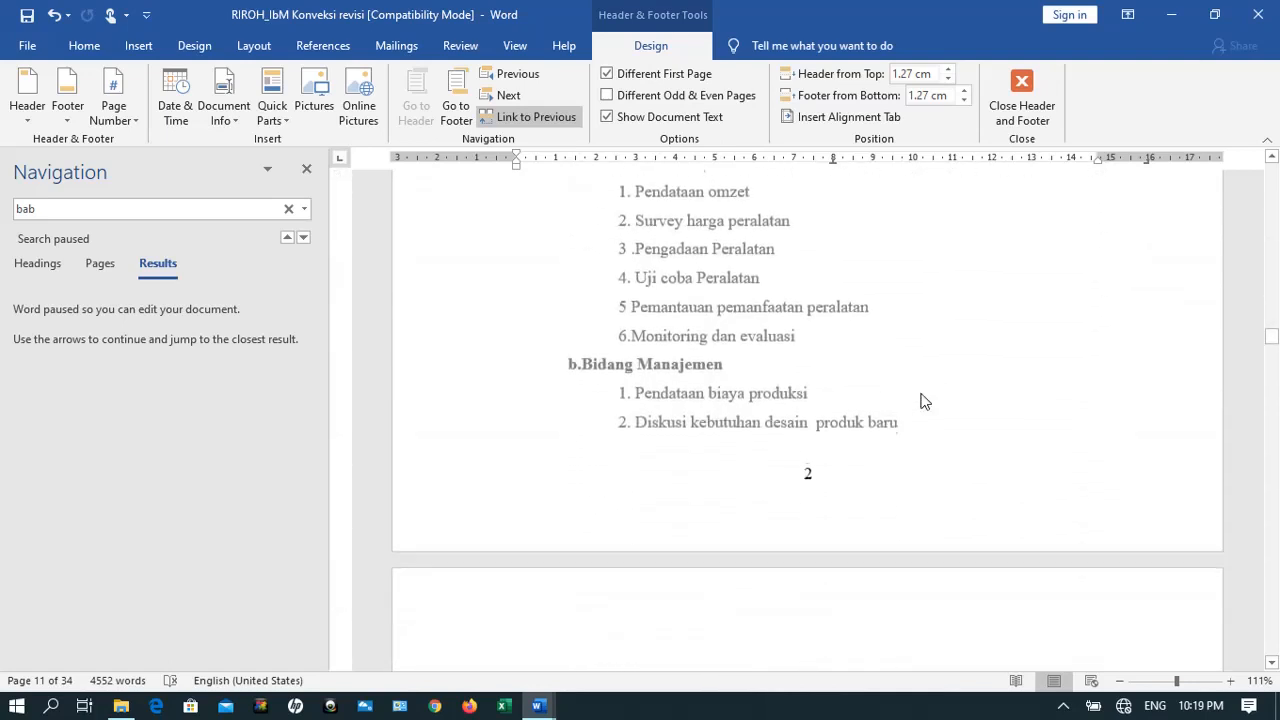
{"action": "scroll", "coordinate": [922, 400], "scroll_direction": "down", "scroll_amount": 7}
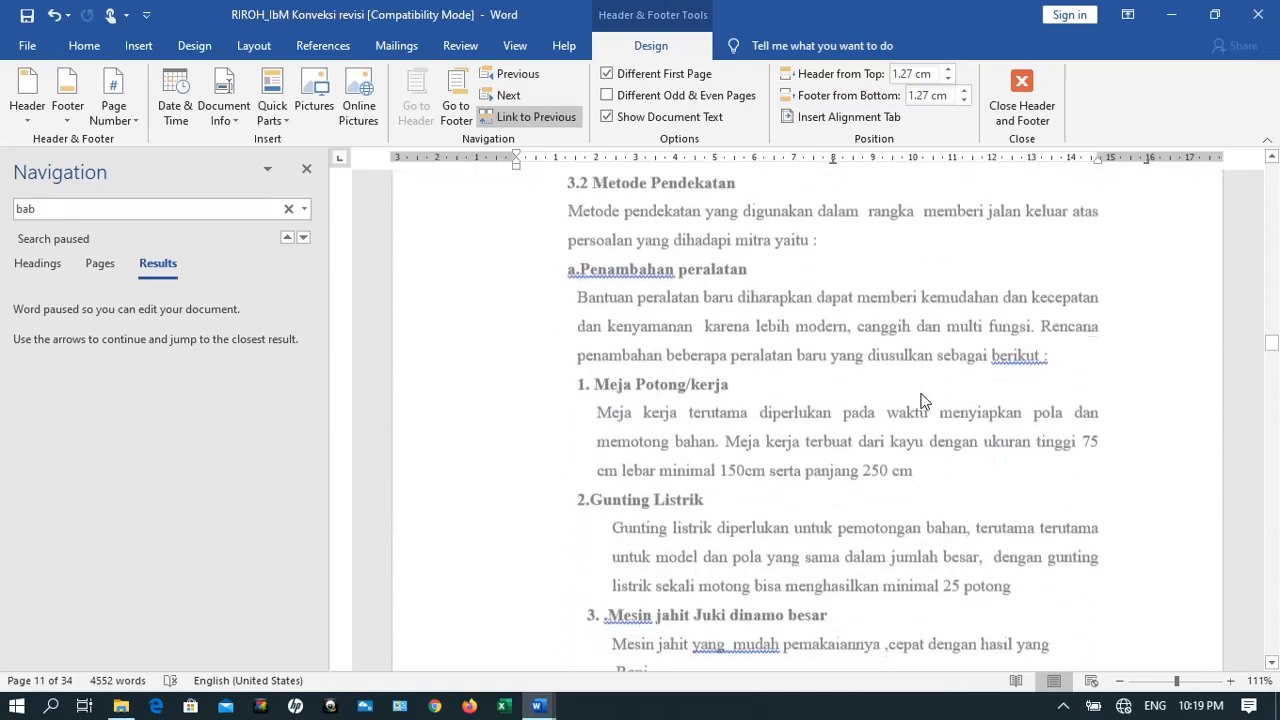
{"action": "double_click", "coordinate": [751, 300]}
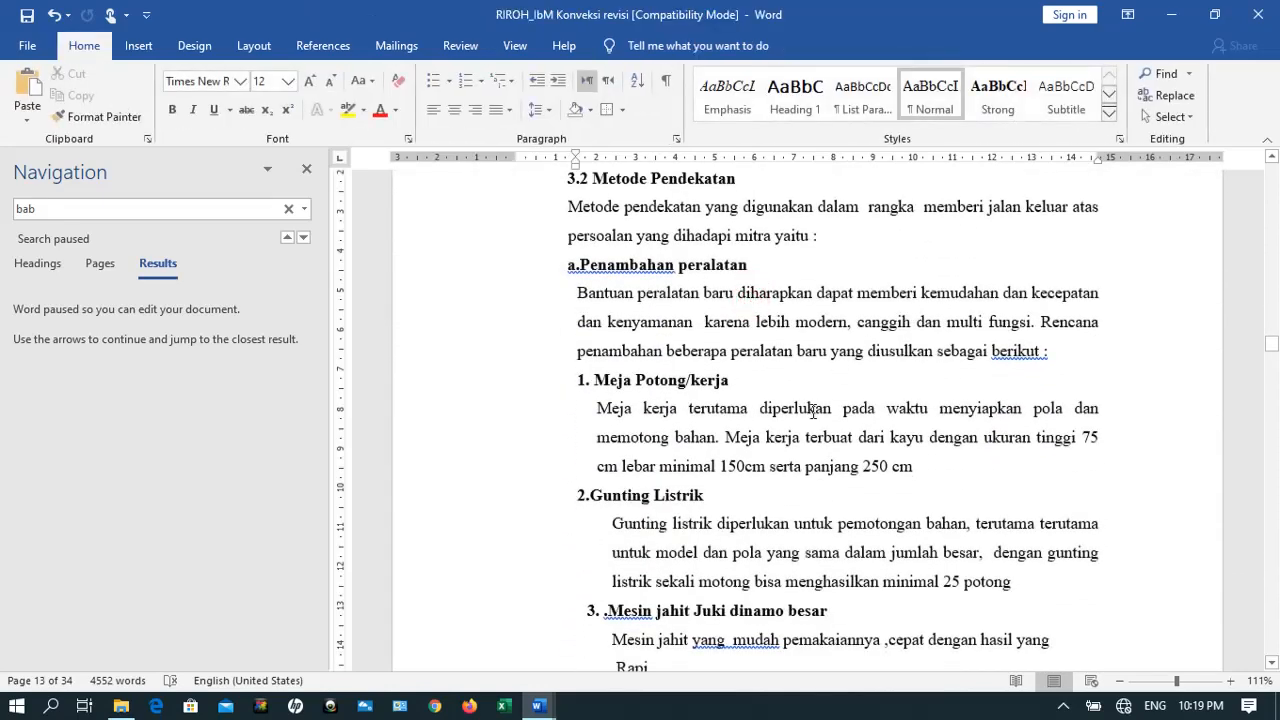
Insert a Next Page section break directly before the BAB 4. KELAYAKAN PERGURUAN TINGGI heading
{"action": "scroll", "coordinate": [812, 410], "scroll_direction": "down", "scroll_amount": 15}
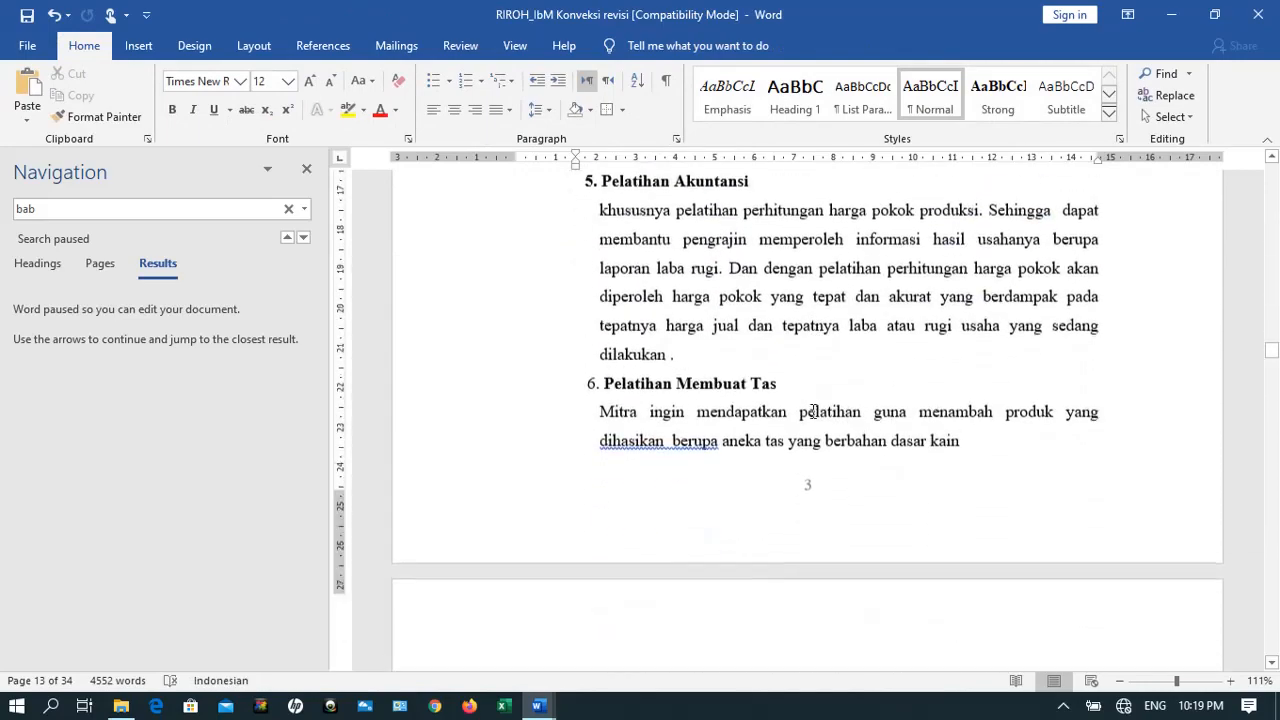
{"action": "scroll", "coordinate": [813, 411], "scroll_direction": "down", "scroll_amount": 10}
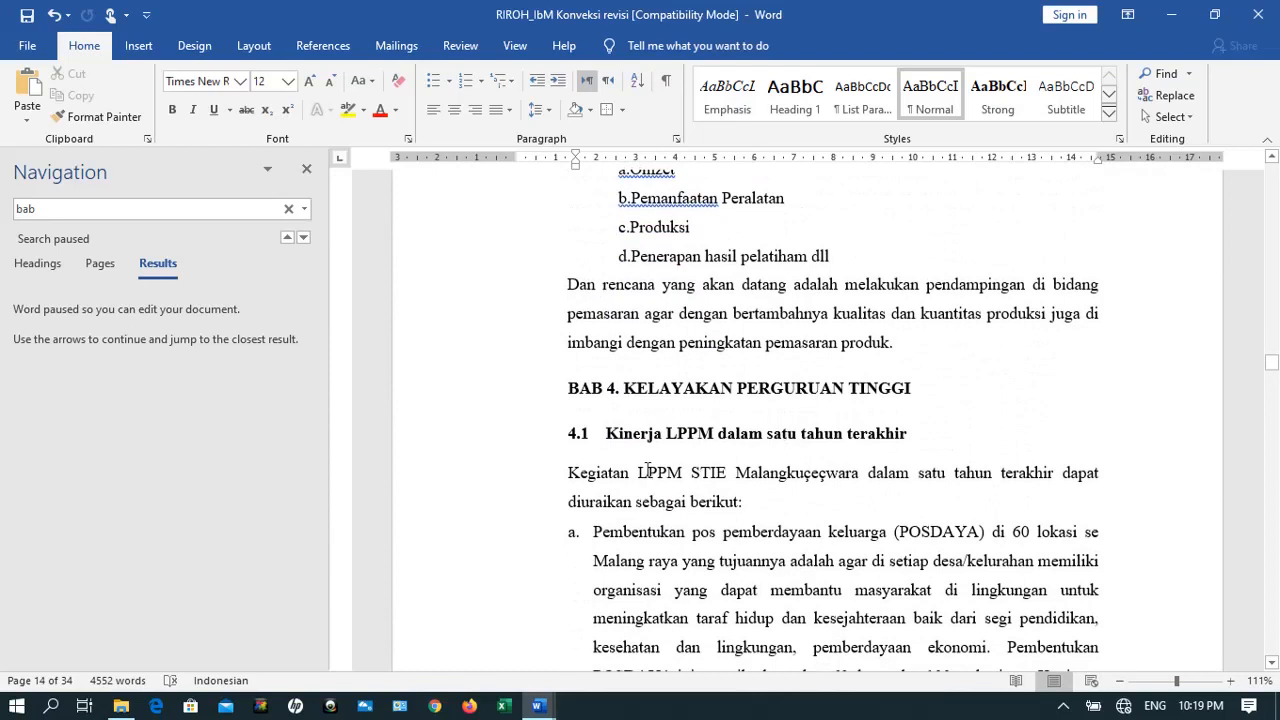
{"action": "left_click", "coordinate": [573, 387]}
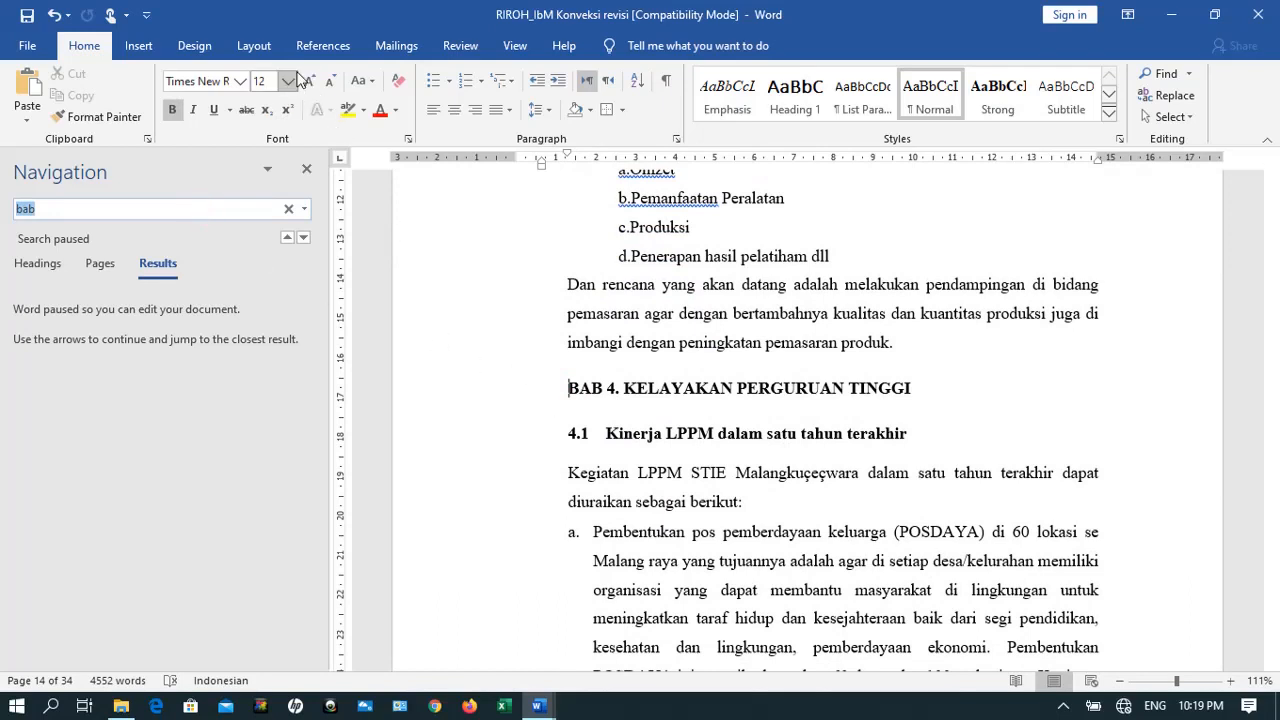
{"action": "left_click", "coordinate": [263, 50]}
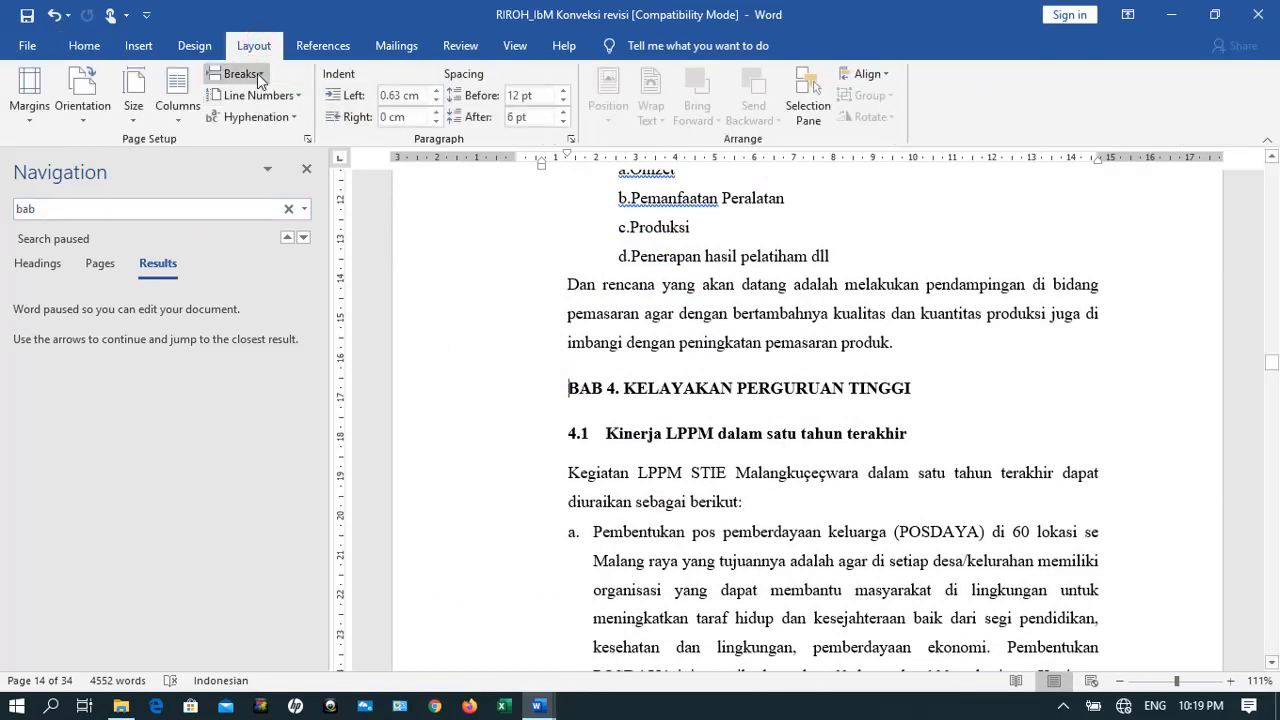
{"action": "left_click", "coordinate": [257, 73]}
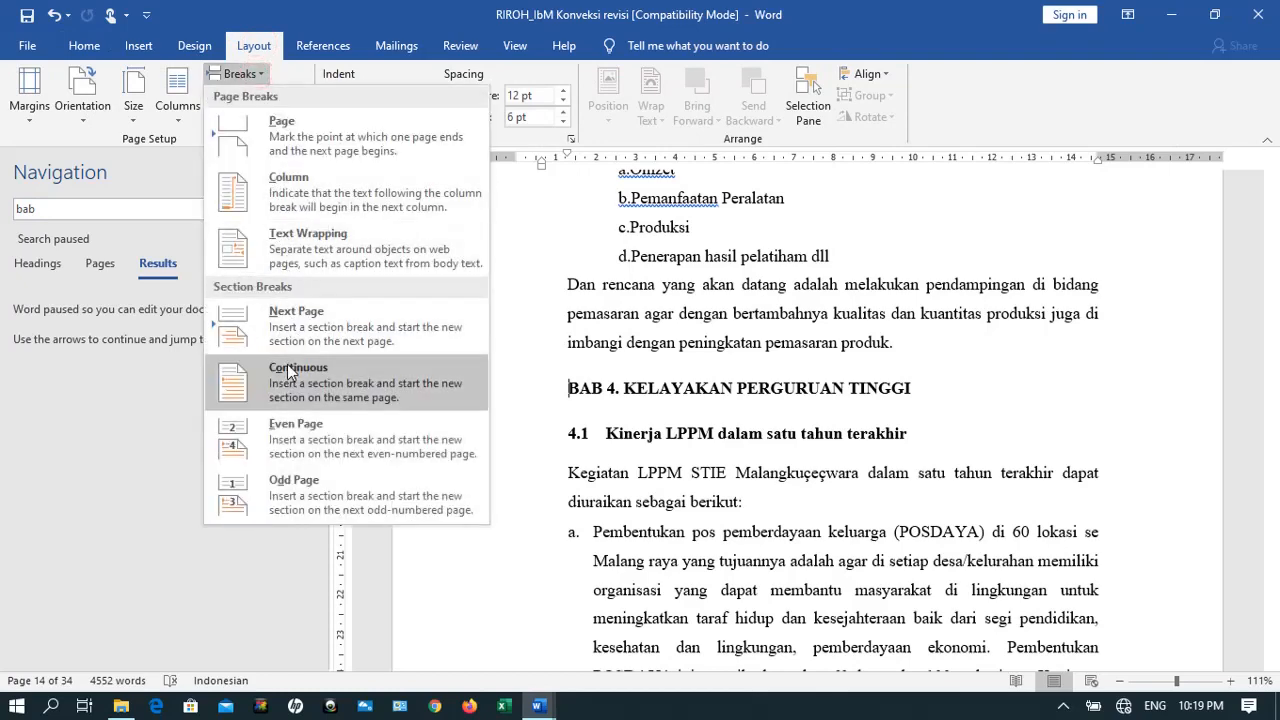
{"action": "left_click", "coordinate": [290, 332]}
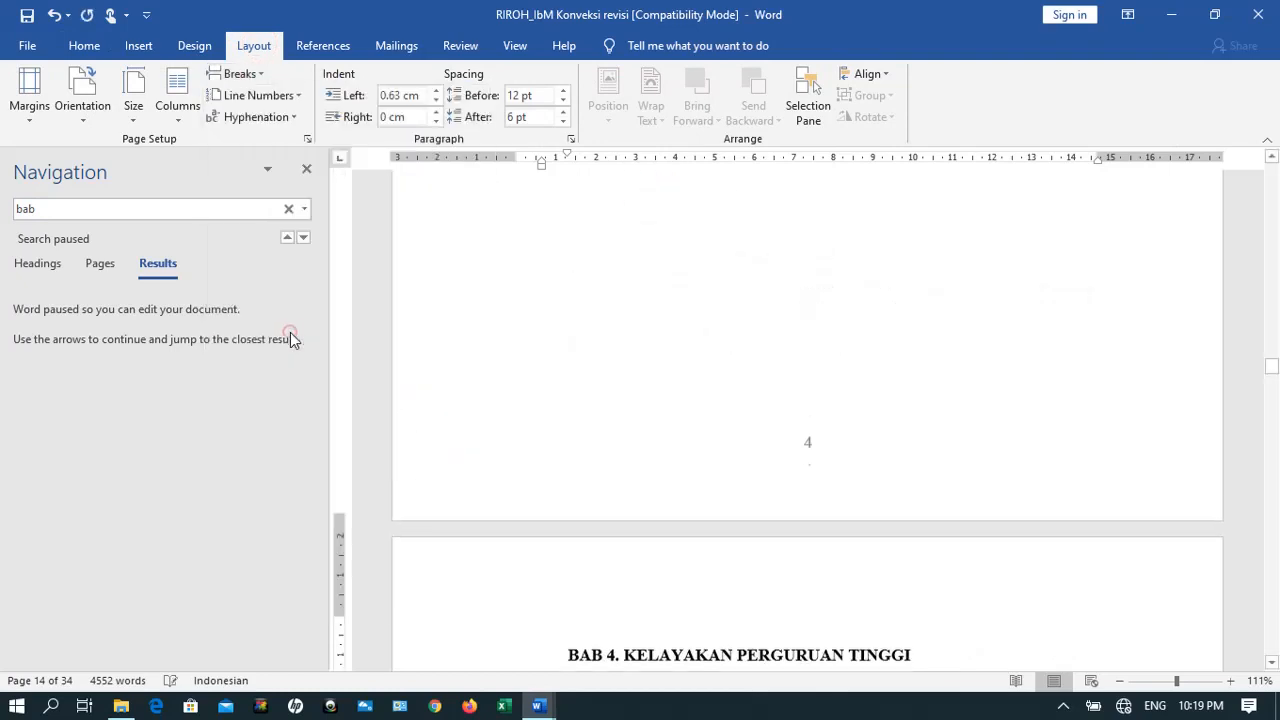
Examine the footer page numbers on the pages before and after the BAB 4 opening
{"action": "scroll", "coordinate": [290, 332], "scroll_direction": "down", "scroll_amount": 15}
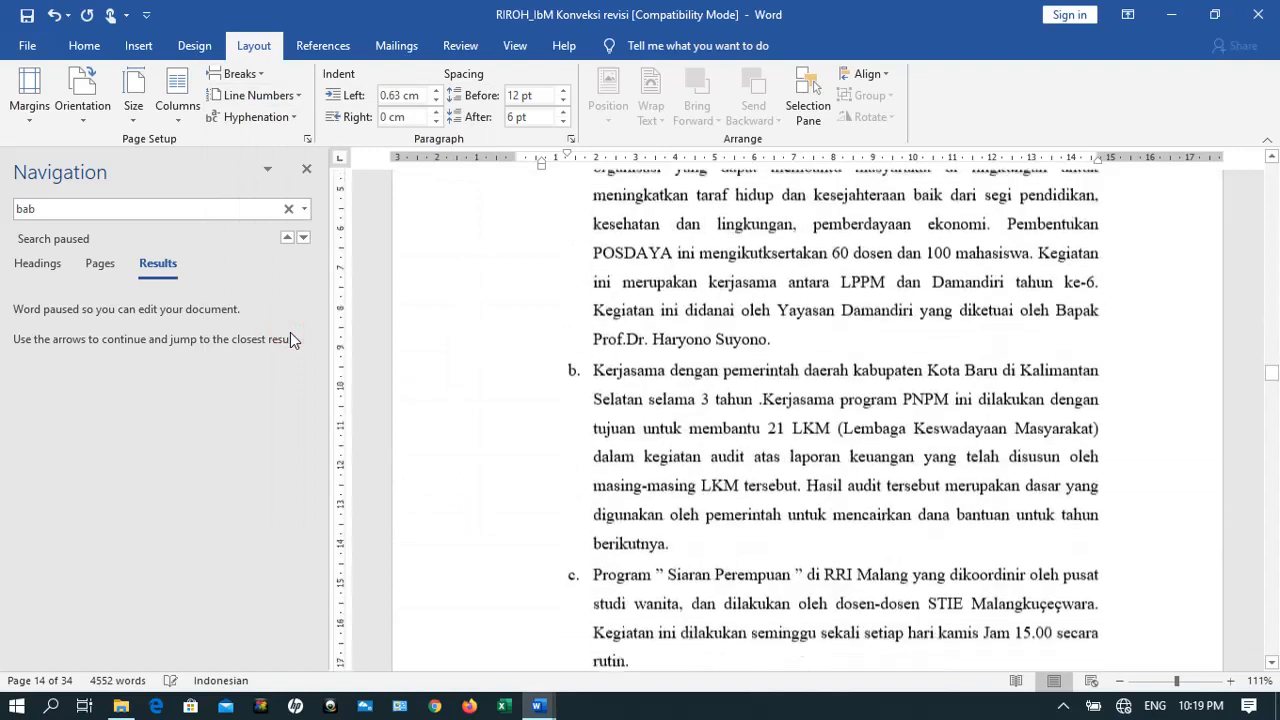
{"action": "scroll", "coordinate": [290, 332], "scroll_direction": "down", "scroll_amount": 15}
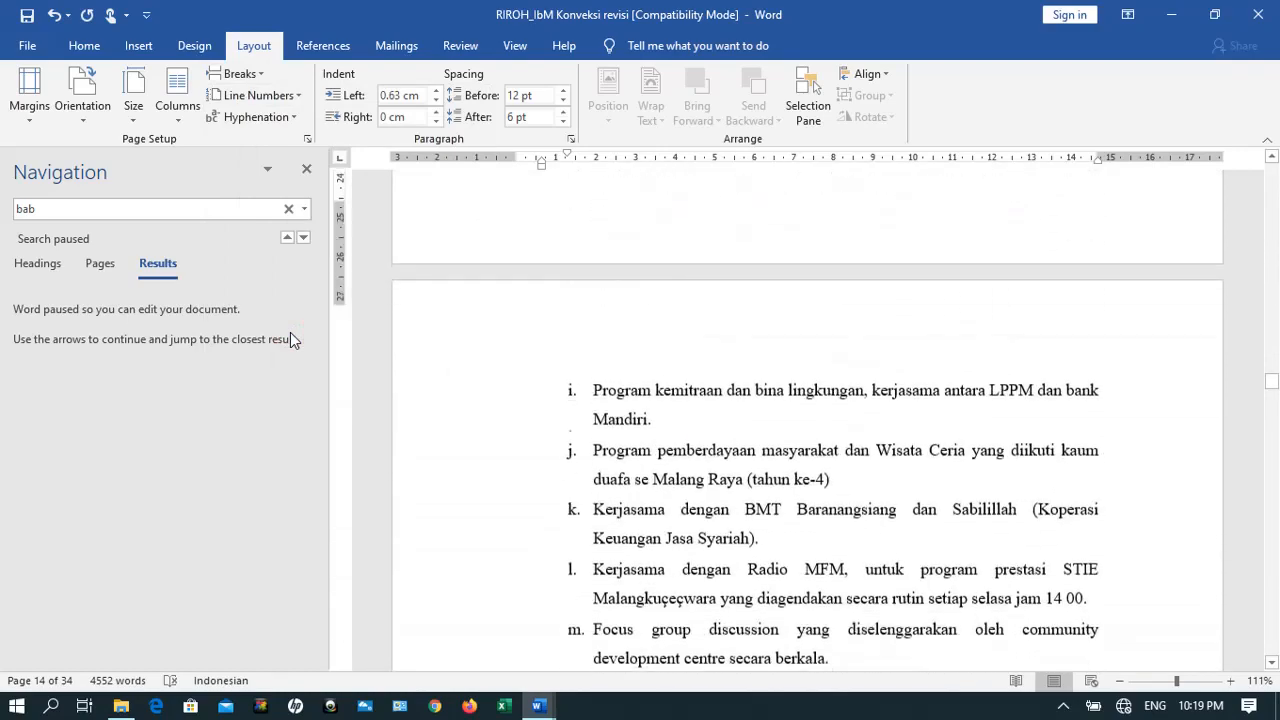
{"action": "scroll", "coordinate": [290, 332], "scroll_direction": "down", "scroll_amount": 5}
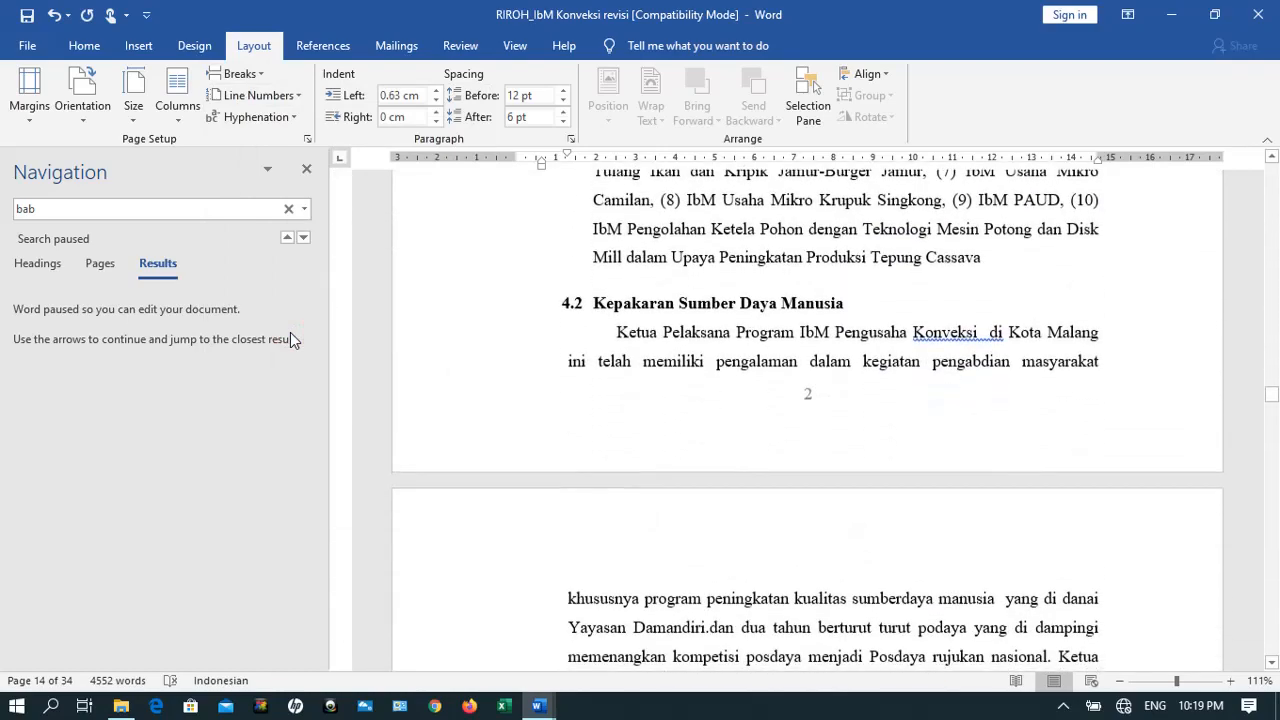
{"action": "scroll", "coordinate": [290, 333], "scroll_direction": "up", "scroll_amount": 15}
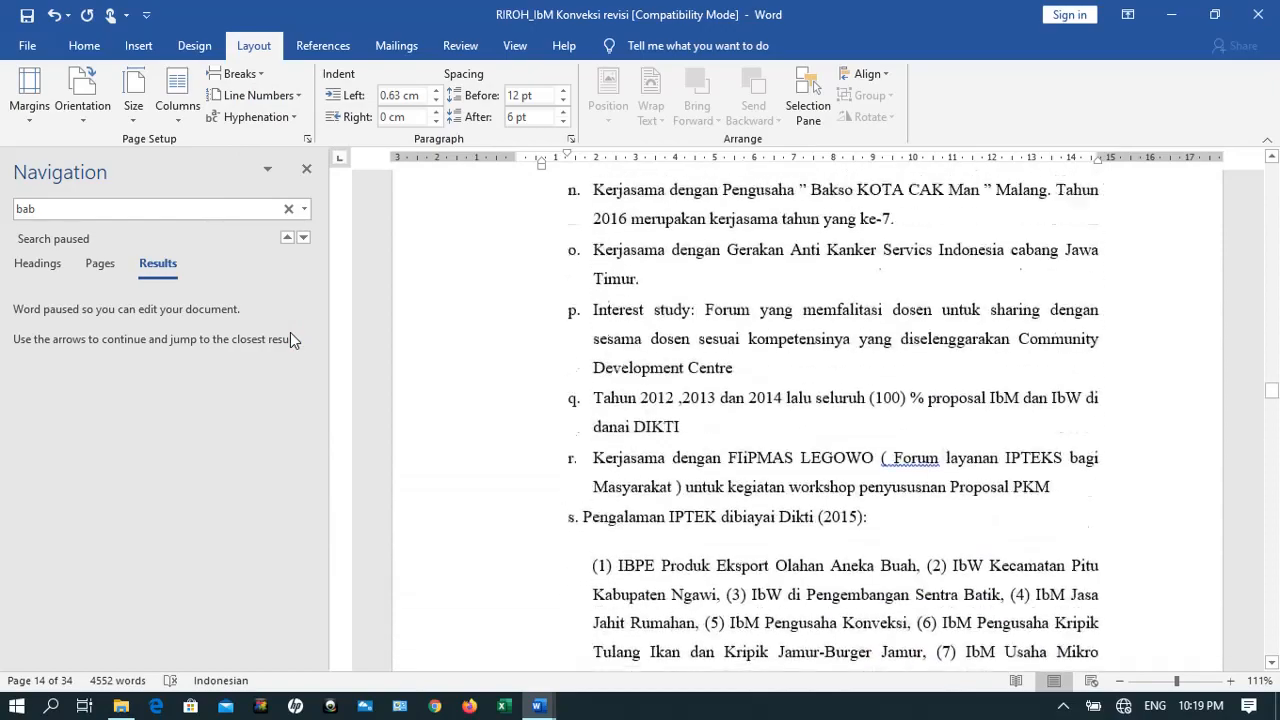
{"action": "scroll", "coordinate": [290, 333], "scroll_direction": "up", "scroll_amount": 10}
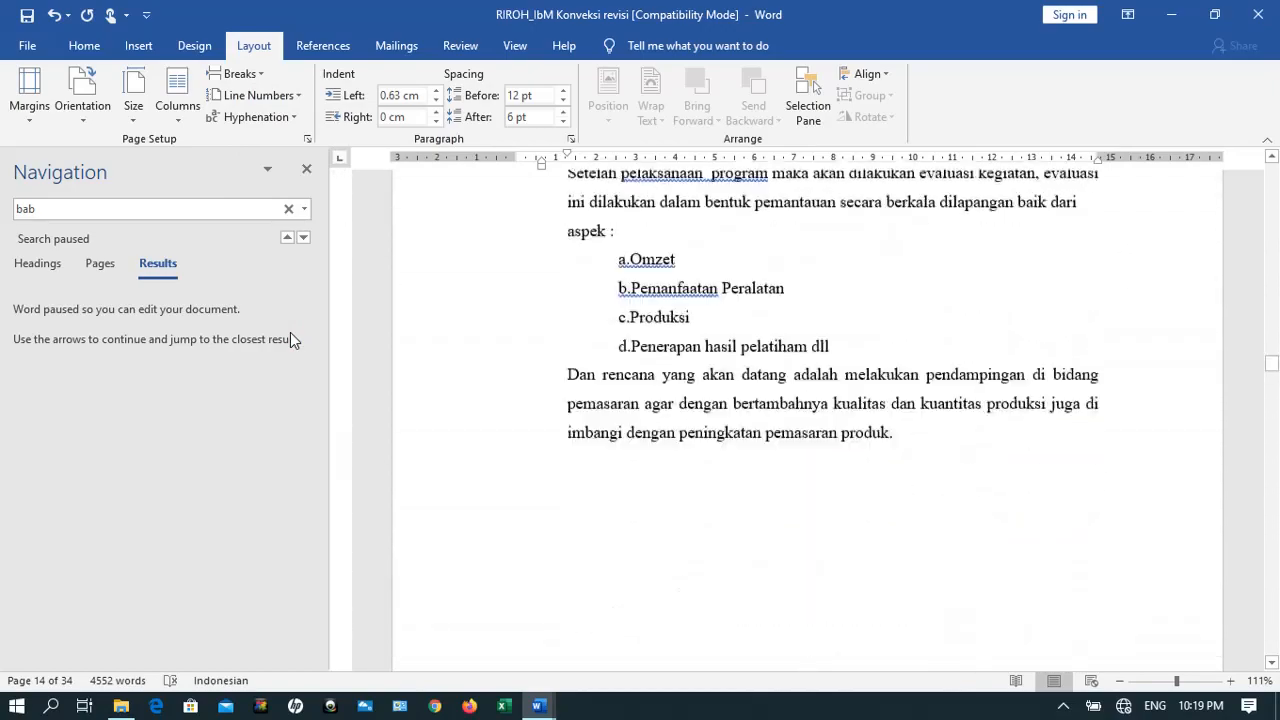
{"action": "scroll", "coordinate": [290, 333], "scroll_direction": "down", "scroll_amount": 5}
{"action": "scroll", "coordinate": [290, 333], "scroll_direction": "down", "scroll_amount": 20}
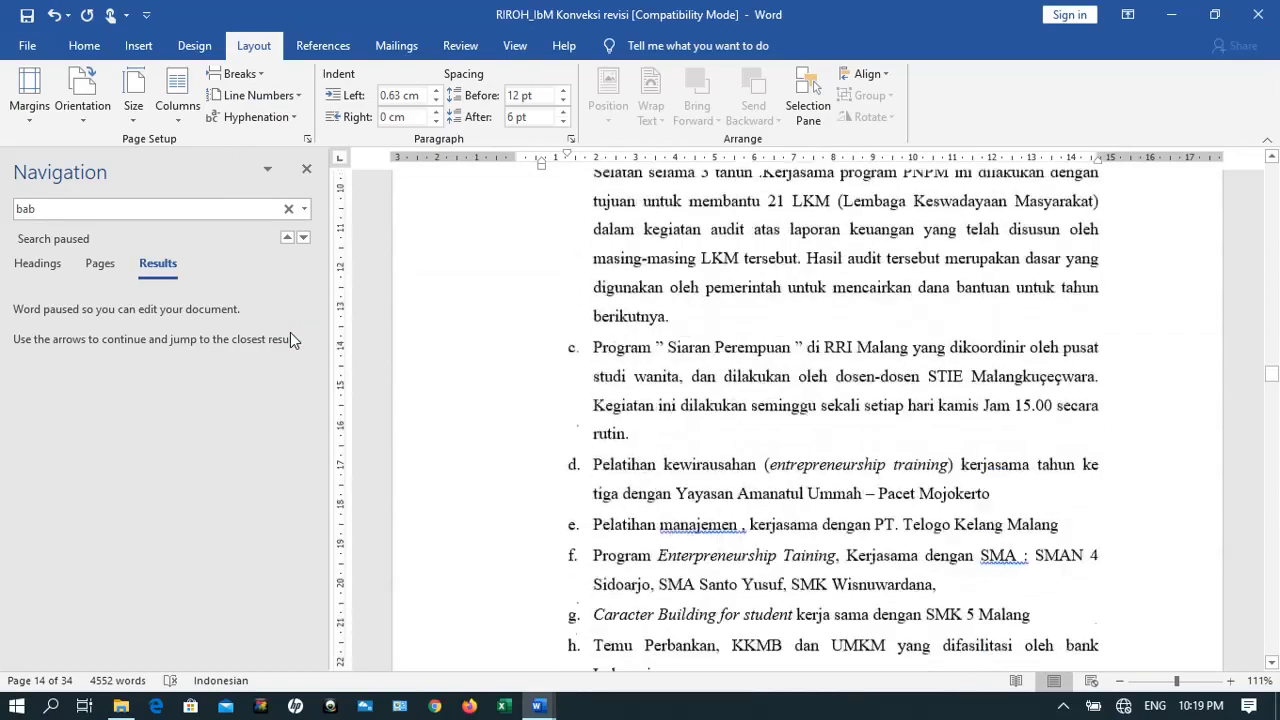
{"action": "scroll", "coordinate": [290, 338], "scroll_direction": "down", "scroll_amount": 13}
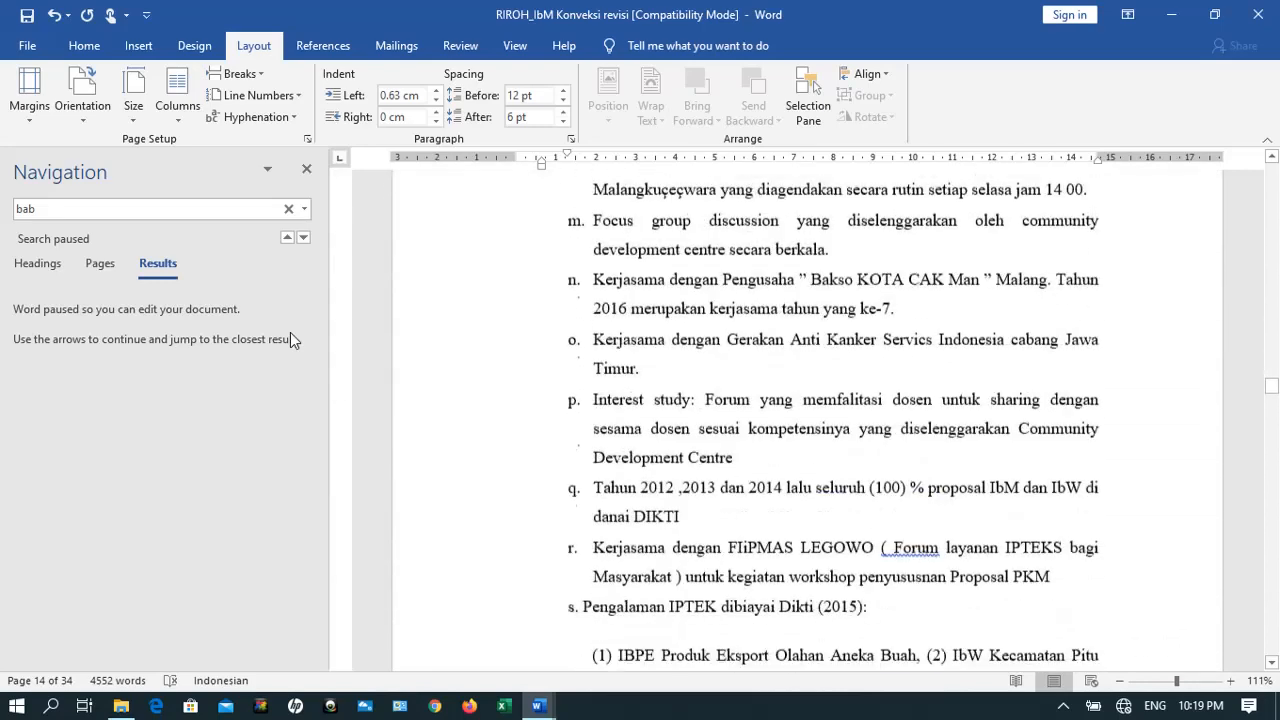
{"action": "scroll", "coordinate": [290, 339], "scroll_direction": "down", "scroll_amount": 1}
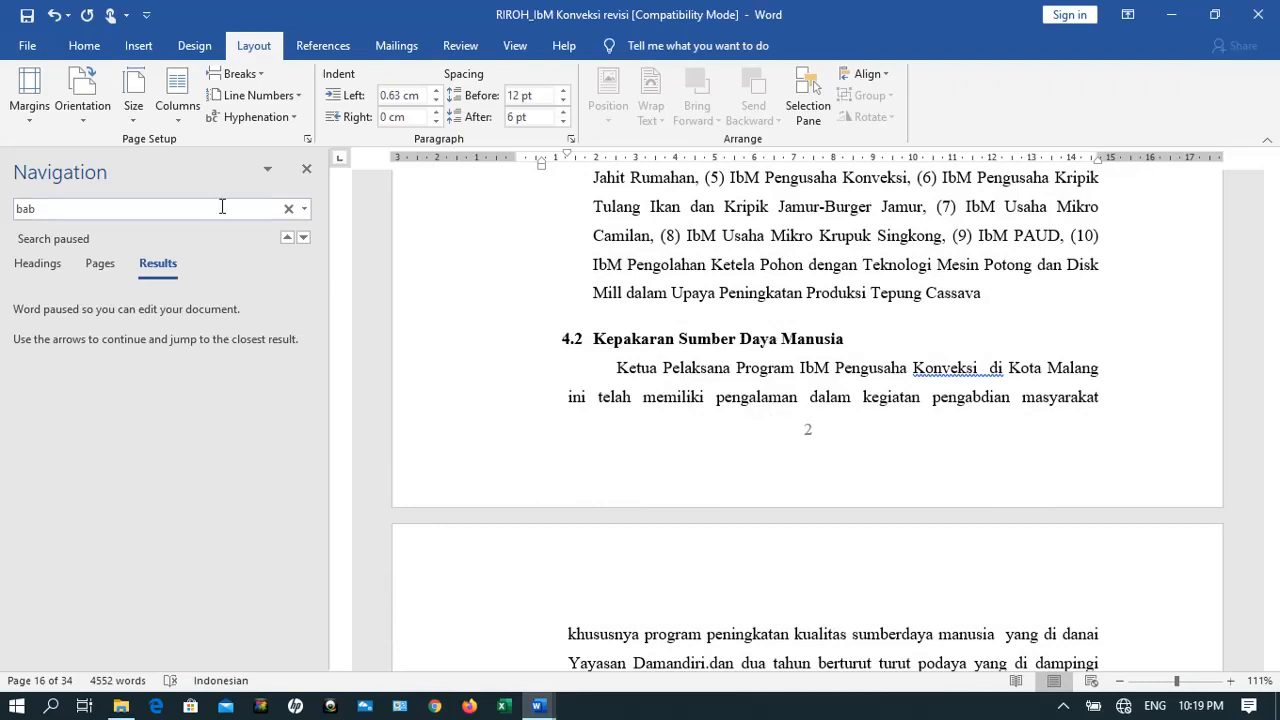
Set the page numbering of the BAB 2. SOLUSI DAN TARGET LUARAN section to continue from the previous section
{"action": "key", "text": "Return"}
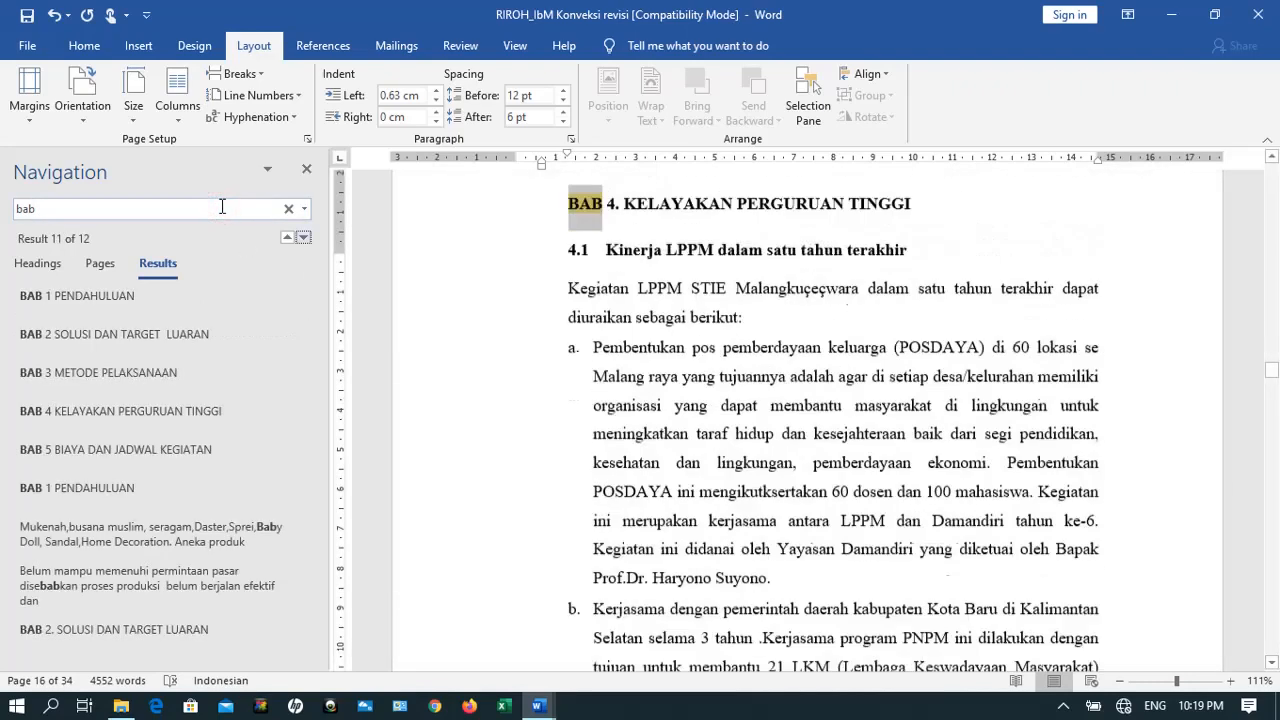
{"action": "left_click", "coordinate": [85, 629]}
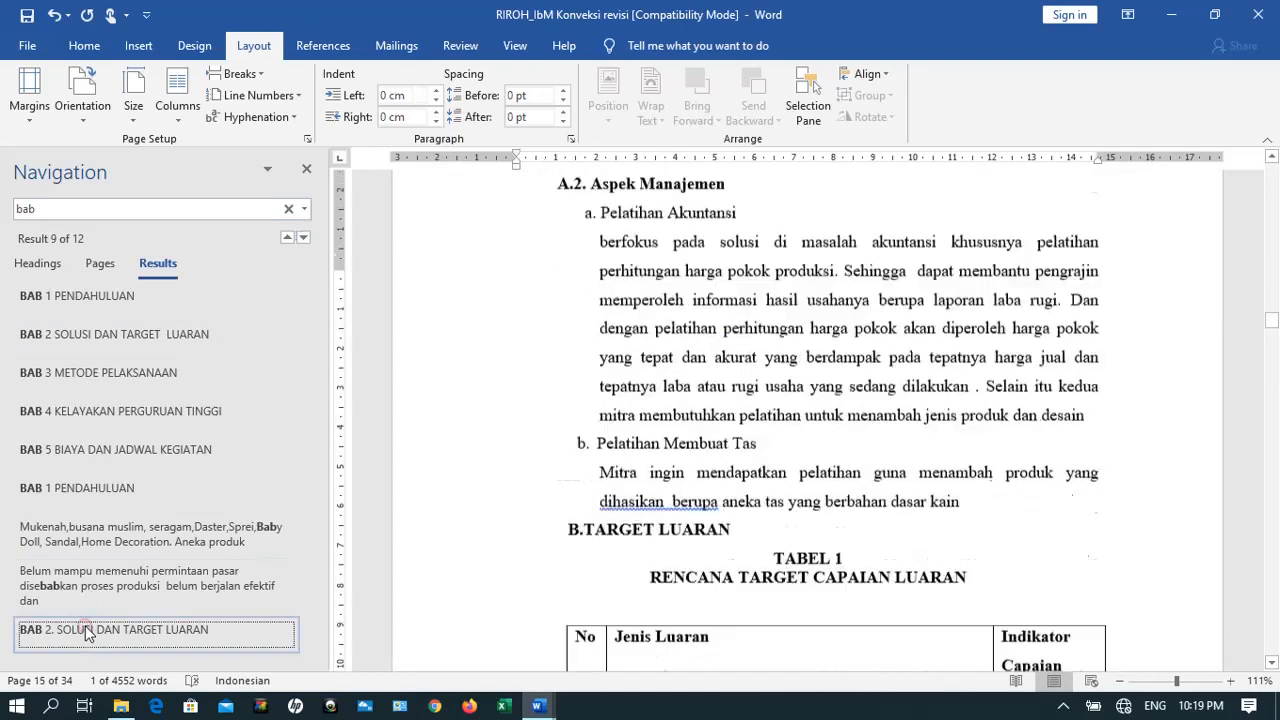
{"action": "left_click", "coordinate": [716, 424]}
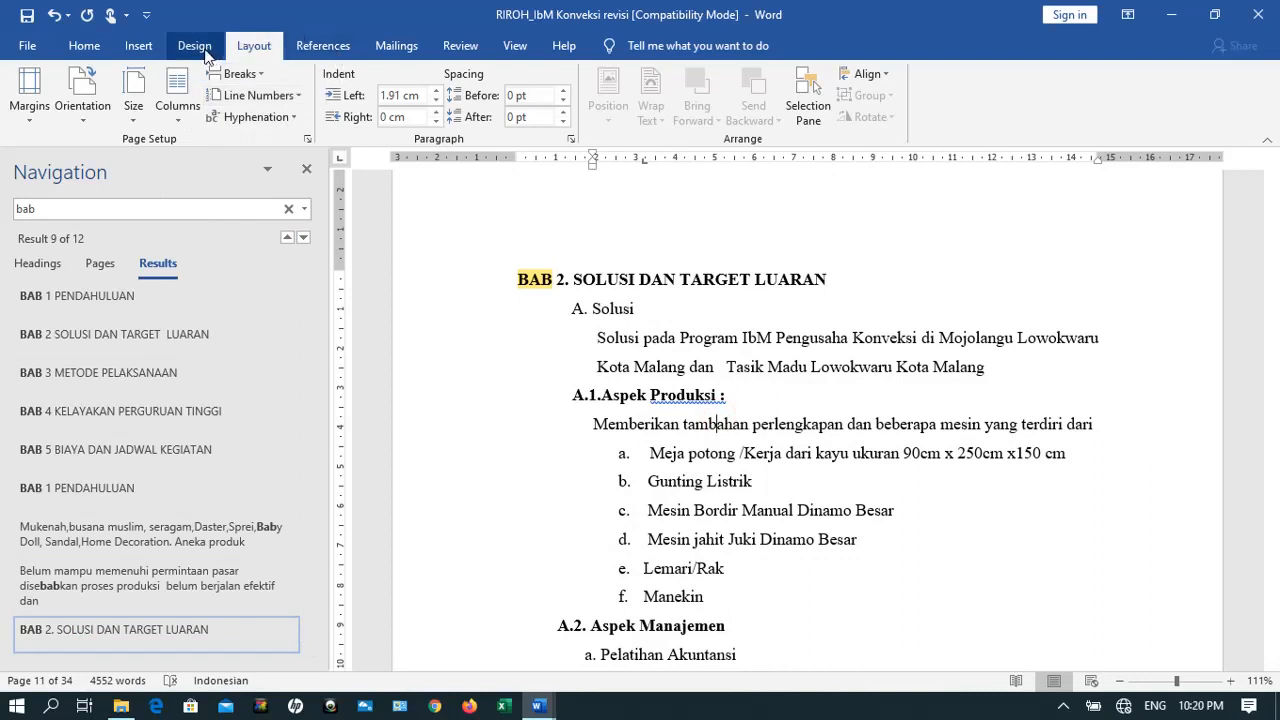
{"action": "left_click", "coordinate": [139, 46]}
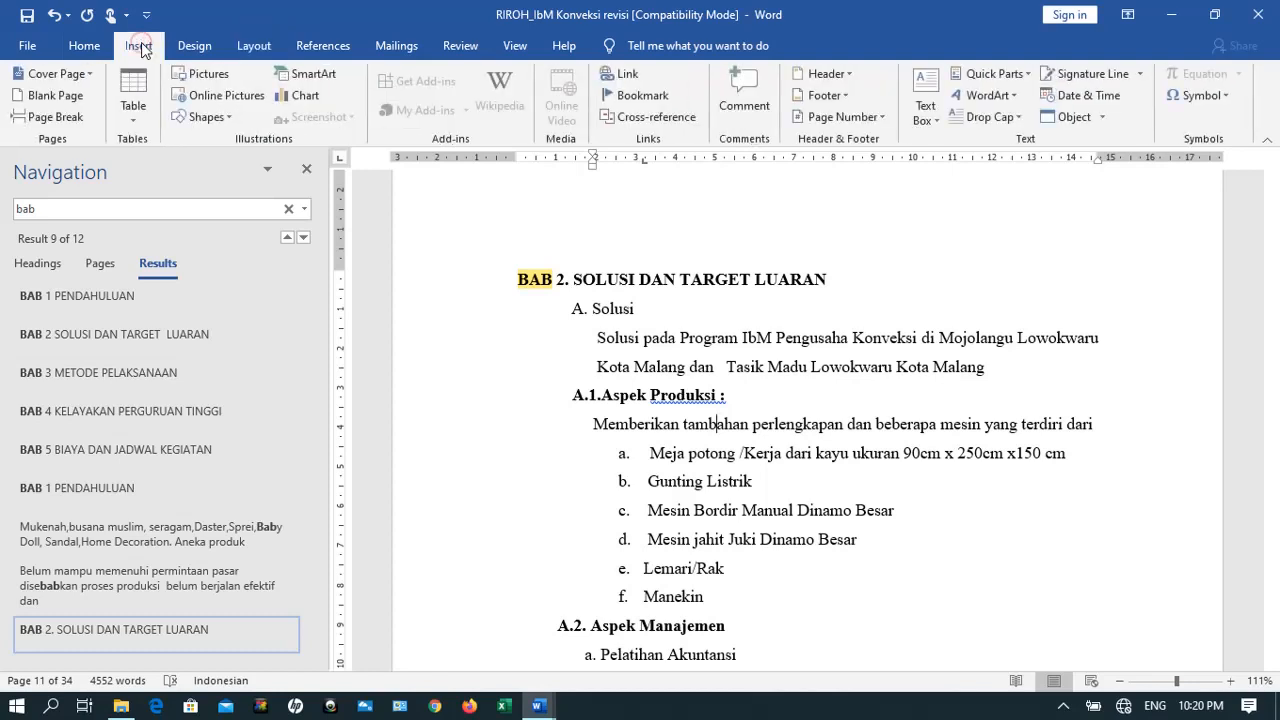
{"action": "left_click", "coordinate": [882, 116]}
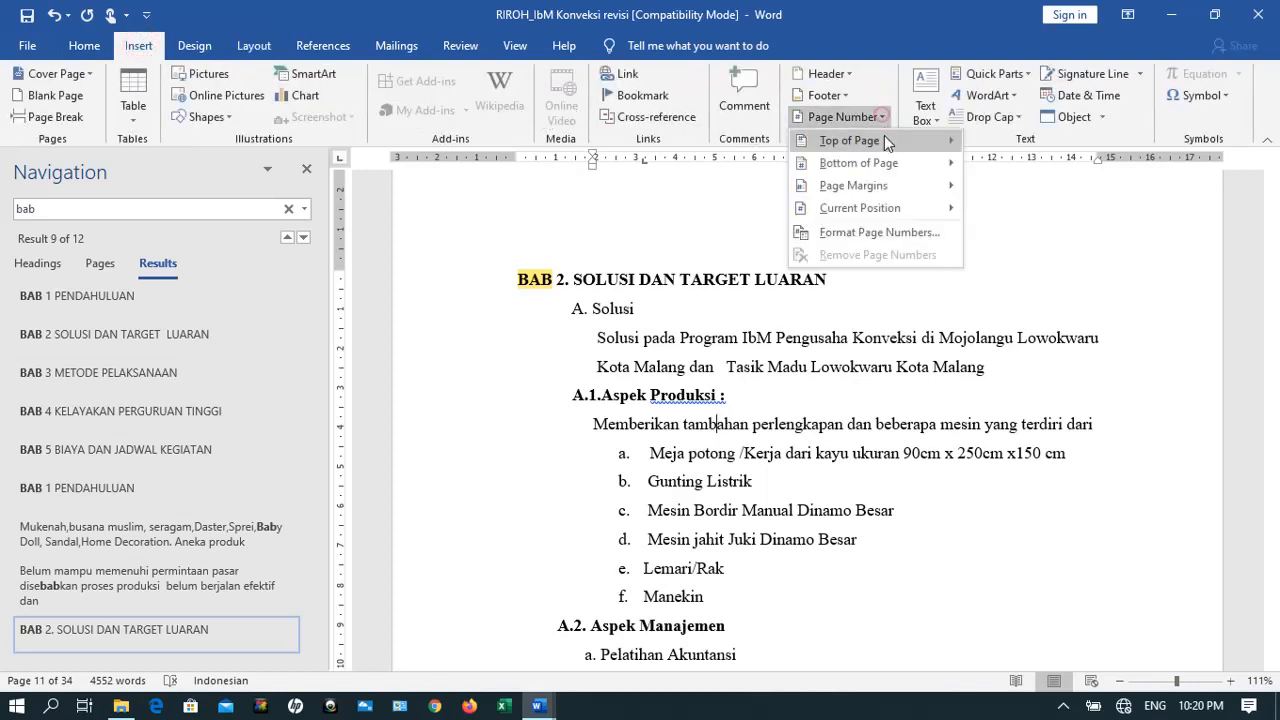
{"action": "left_click", "coordinate": [878, 232]}
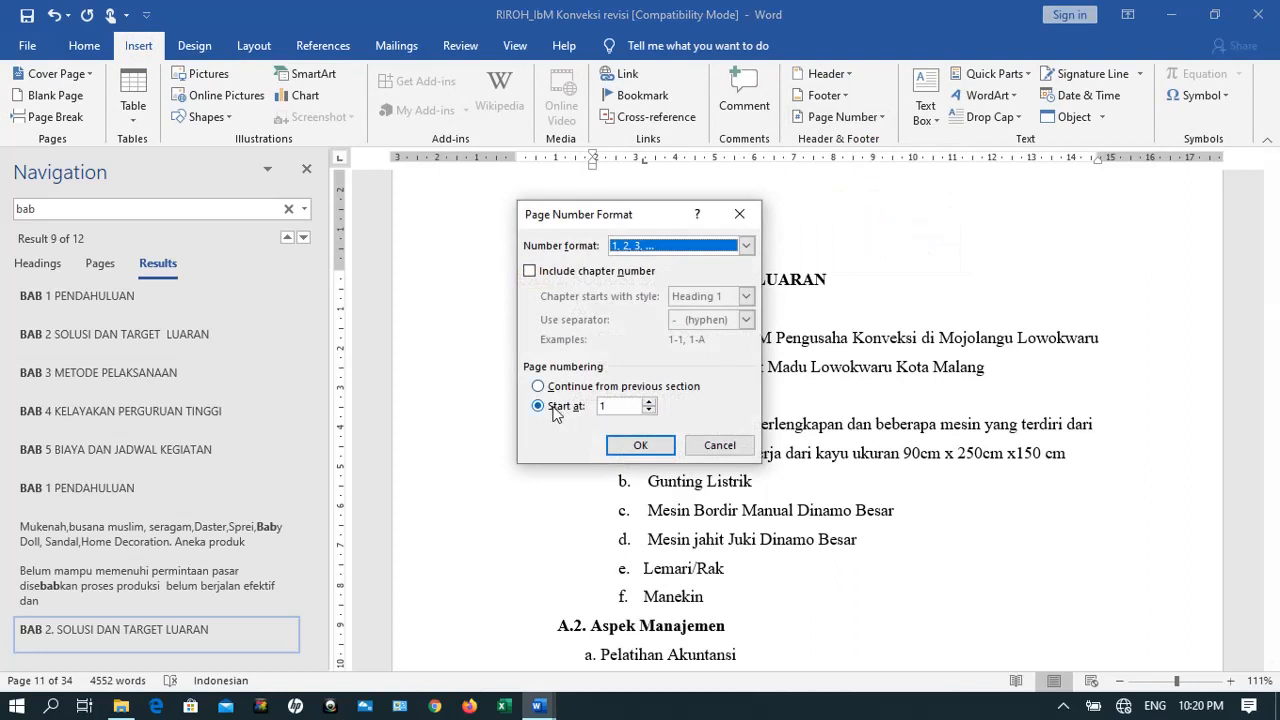
{"action": "left_click", "coordinate": [539, 388]}
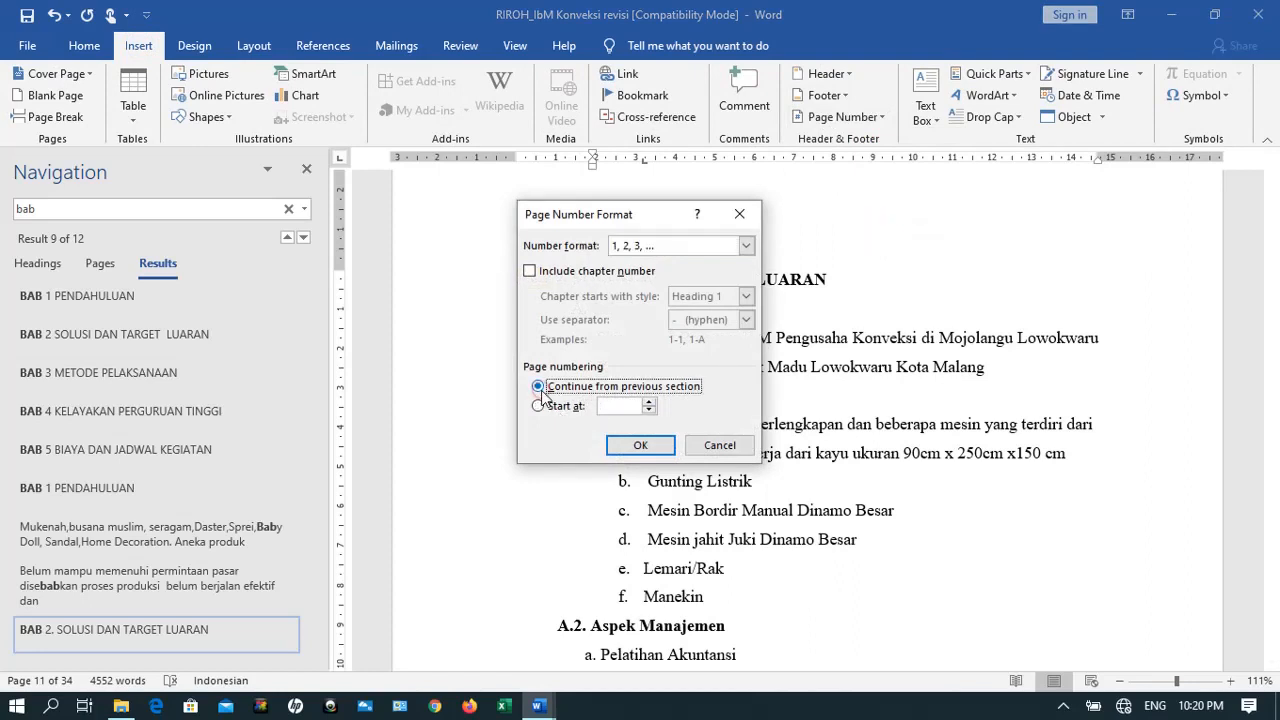
{"action": "left_click", "coordinate": [641, 446]}
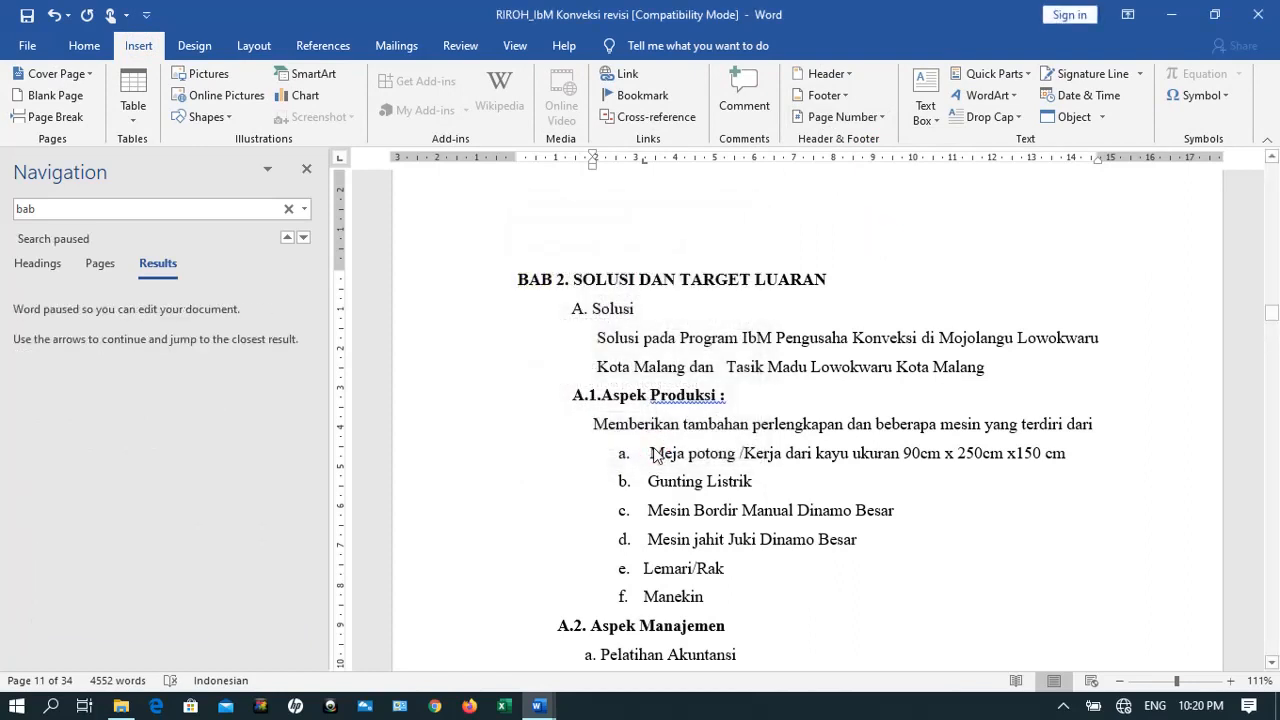
Insert a Next Page section break directly before the BAB 3. METODE PELAKSANAAN heading
{"action": "scroll", "coordinate": [656, 454], "scroll_direction": "down", "scroll_amount": 4}
{"action": "scroll", "coordinate": [656, 454], "scroll_direction": "down", "scroll_amount": 6}
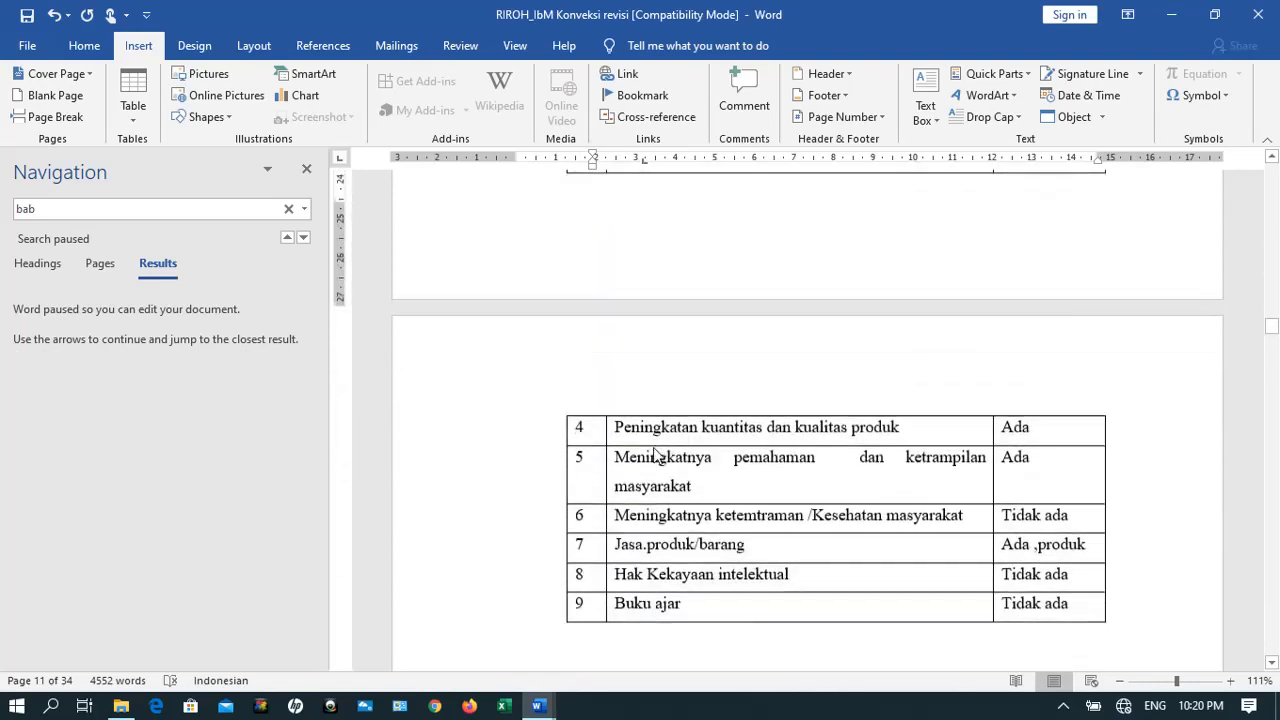
{"action": "scroll", "coordinate": [656, 454], "scroll_direction": "down", "scroll_amount": 9}
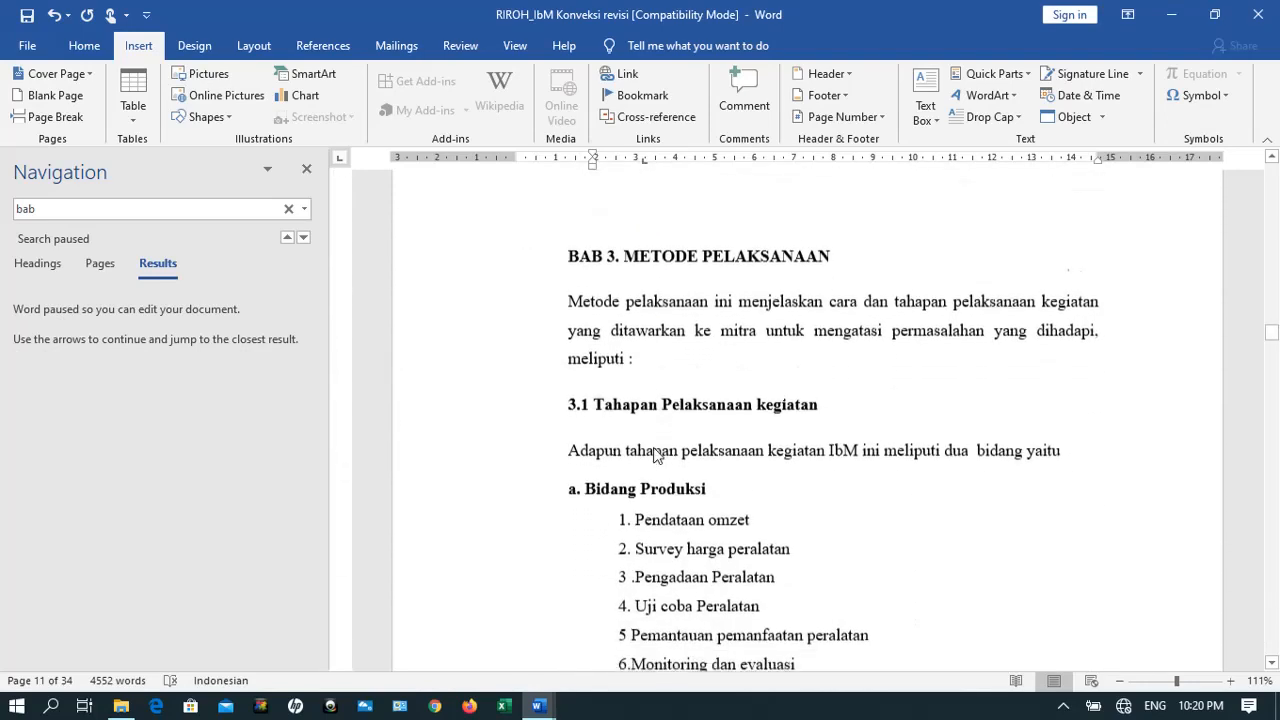
{"action": "scroll", "coordinate": [655, 454], "scroll_direction": "down", "scroll_amount": 1}
{"action": "scroll", "coordinate": [655, 454], "scroll_direction": "up", "scroll_amount": 1}
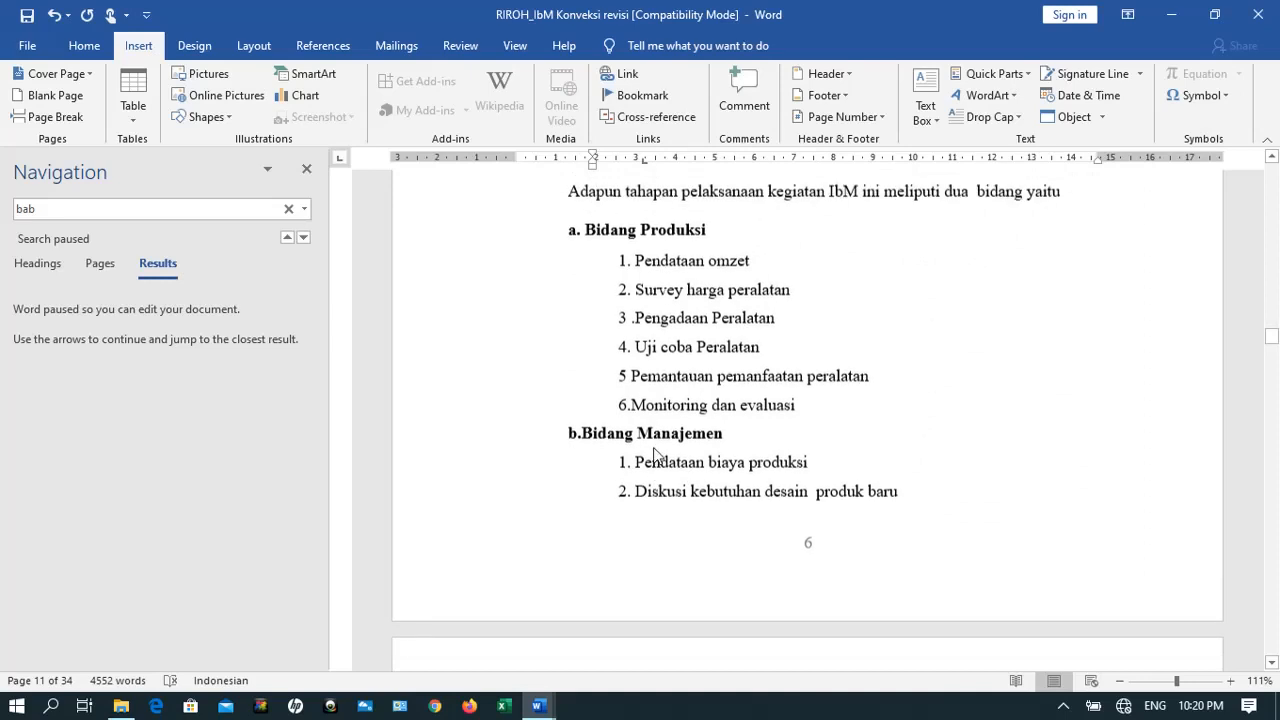
{"action": "scroll", "coordinate": [655, 454], "scroll_direction": "up", "scroll_amount": 4}
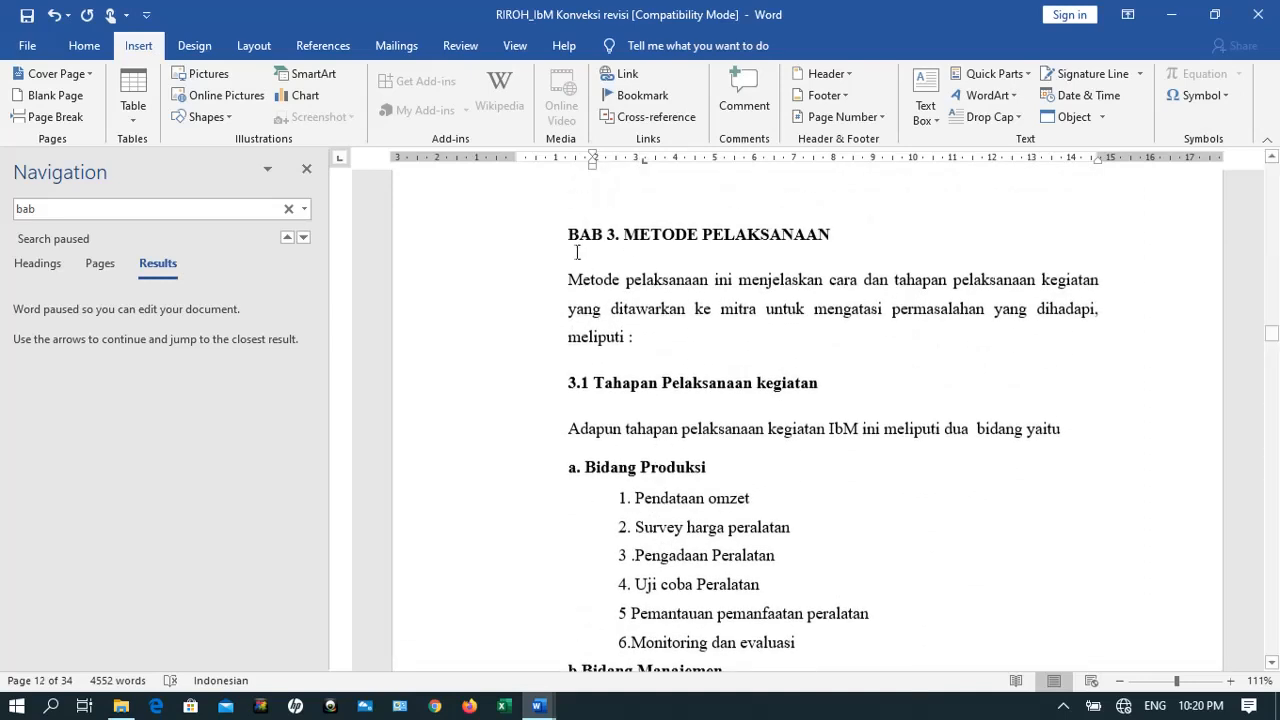
{"action": "left_click", "coordinate": [571, 238]}
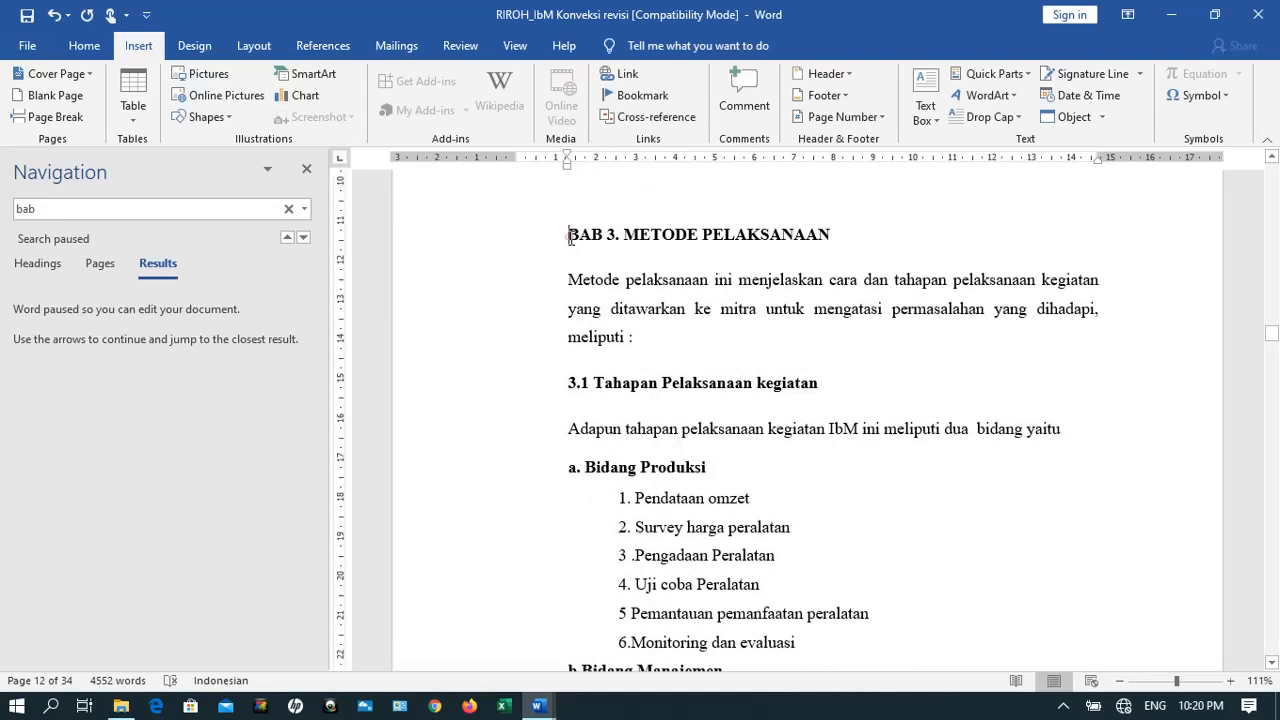
{"action": "left_click", "coordinate": [242, 48]}
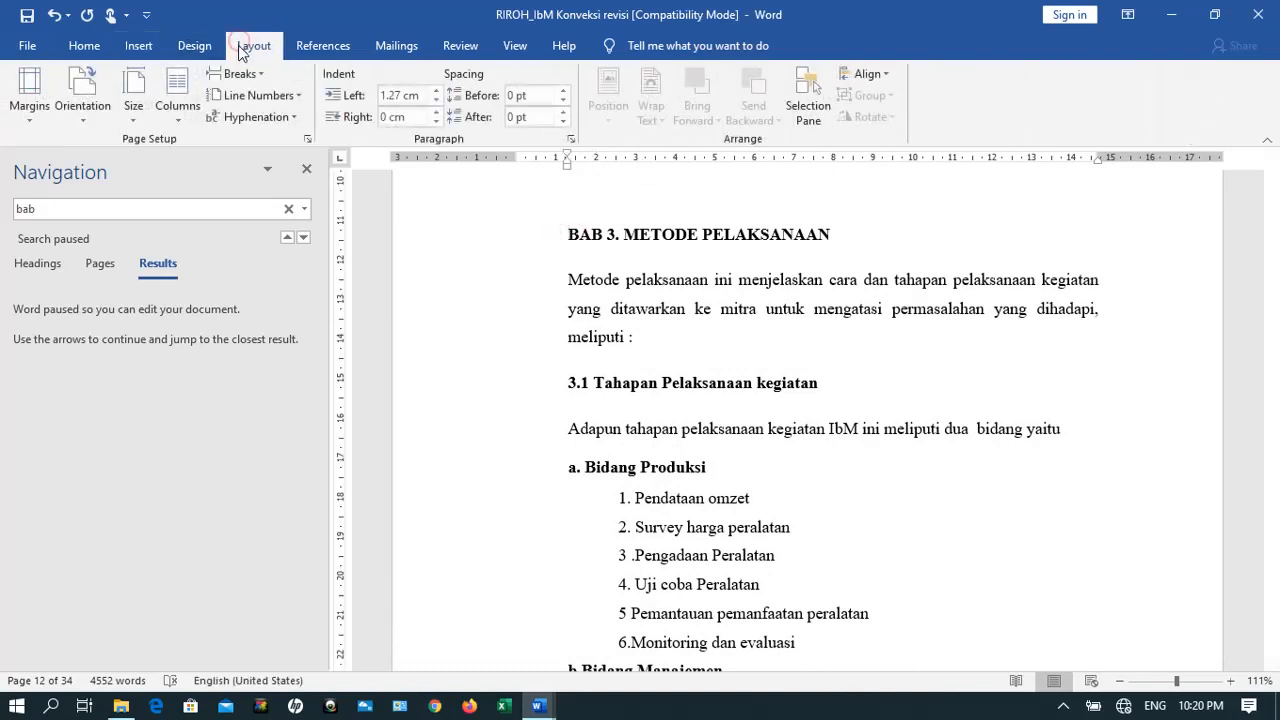
{"action": "left_click", "coordinate": [240, 75]}
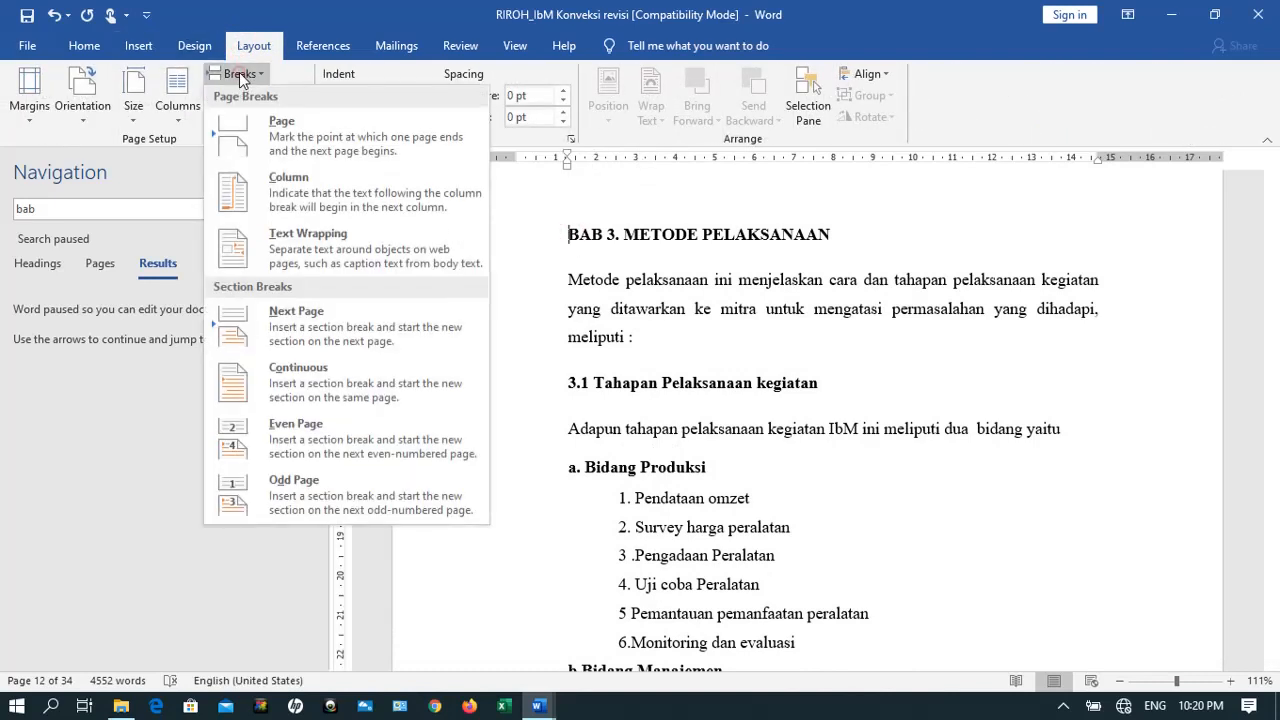
{"action": "left_click", "coordinate": [294, 322]}
Examine the footer page numbers from the BAB 3 opening through to the pages of the BAB 4 section
{"action": "scroll", "coordinate": [294, 322], "scroll_direction": "down", "scroll_amount": 8}
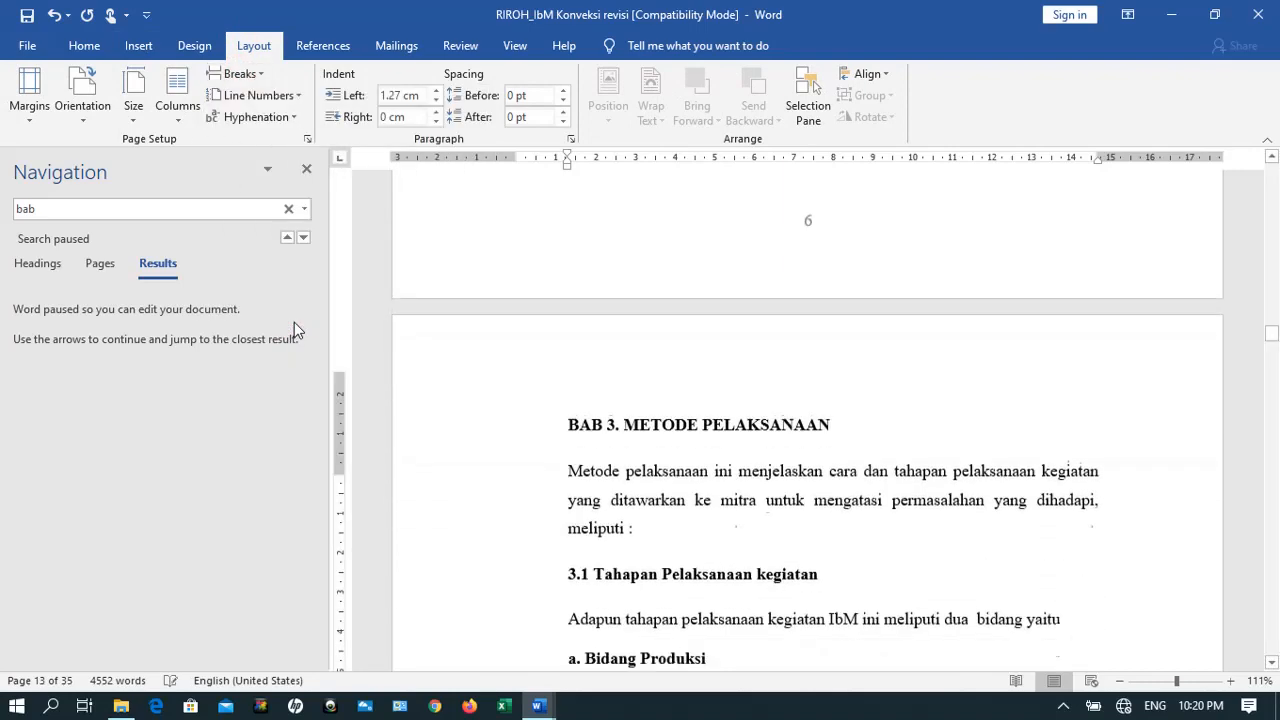
{"action": "scroll", "coordinate": [294, 322], "scroll_direction": "down", "scroll_amount": 10}
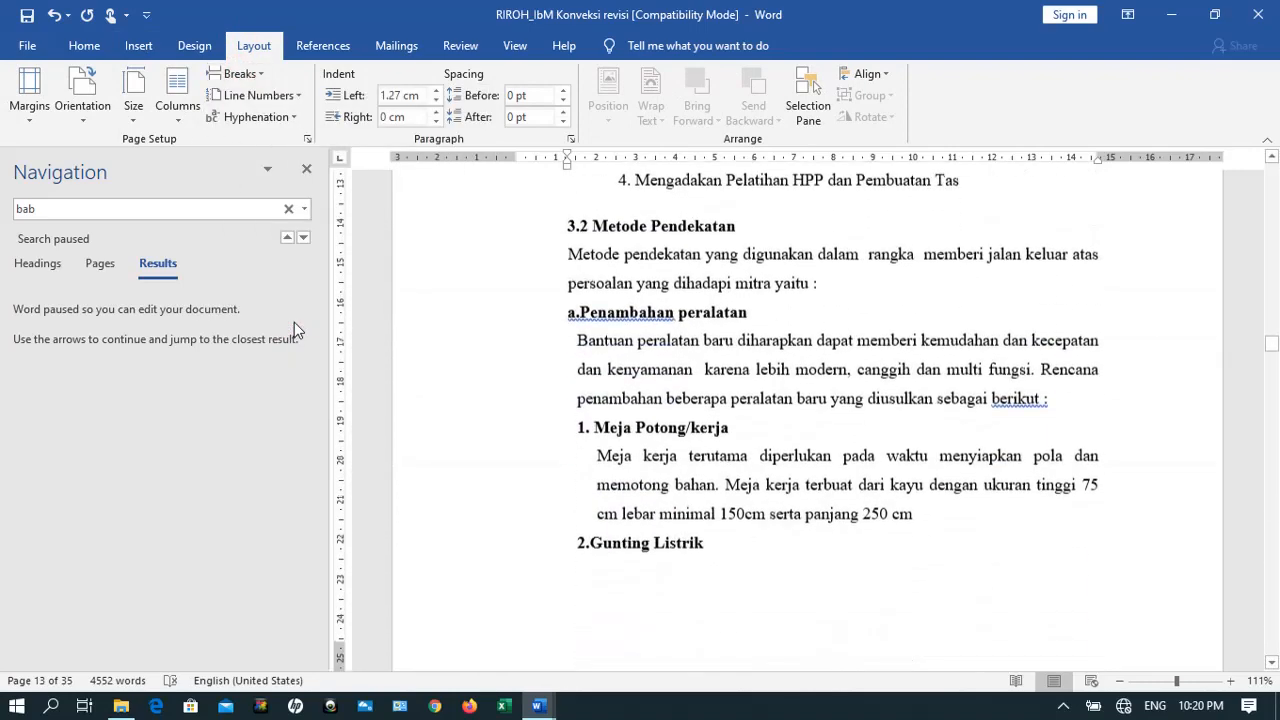
{"action": "scroll", "coordinate": [294, 322], "scroll_direction": "down", "scroll_amount": 10}
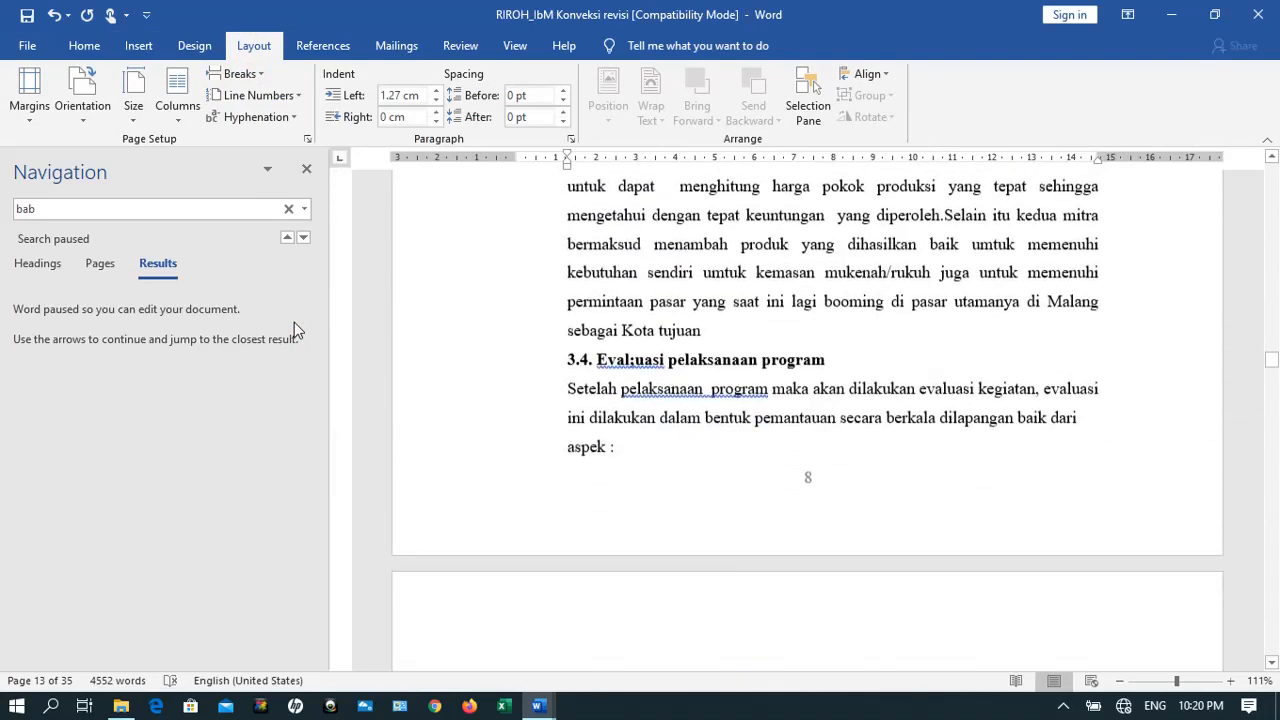
{"action": "scroll", "coordinate": [294, 322], "scroll_direction": "down", "scroll_amount": 8}
{"action": "scroll", "coordinate": [294, 322], "scroll_direction": "down", "scroll_amount": 8}
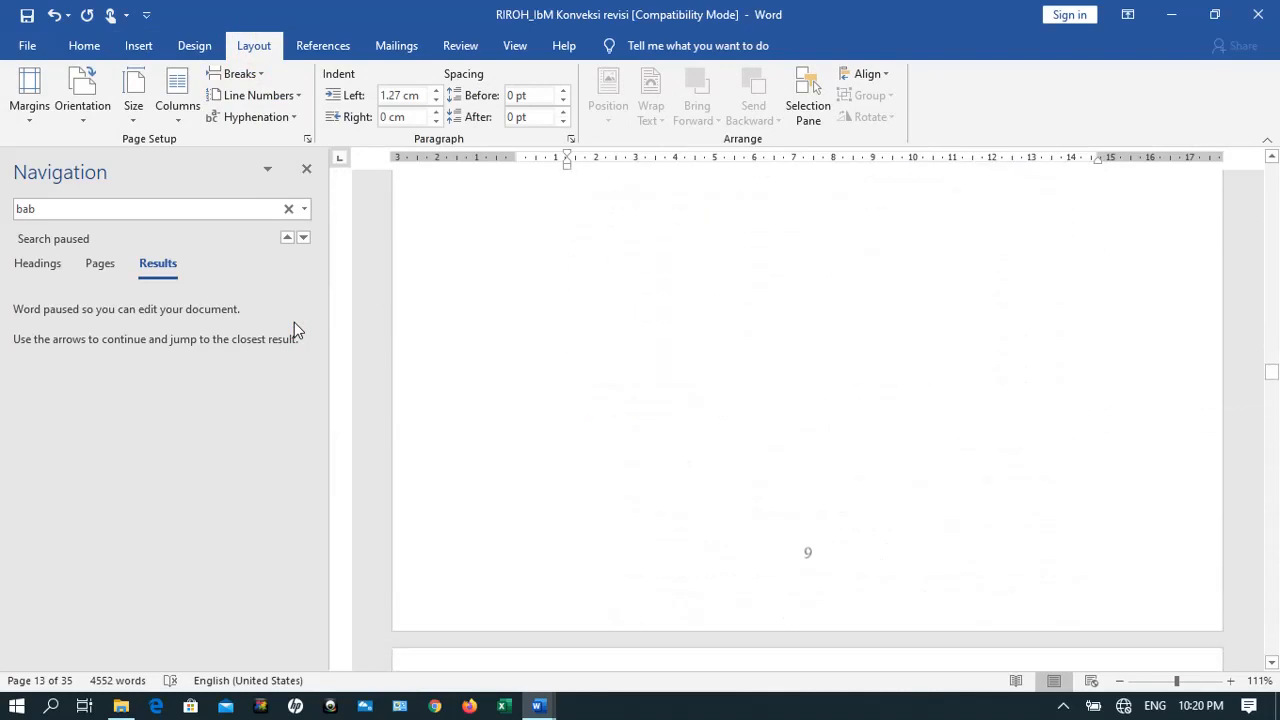
{"action": "scroll", "coordinate": [294, 322], "scroll_direction": "down", "scroll_amount": 8}
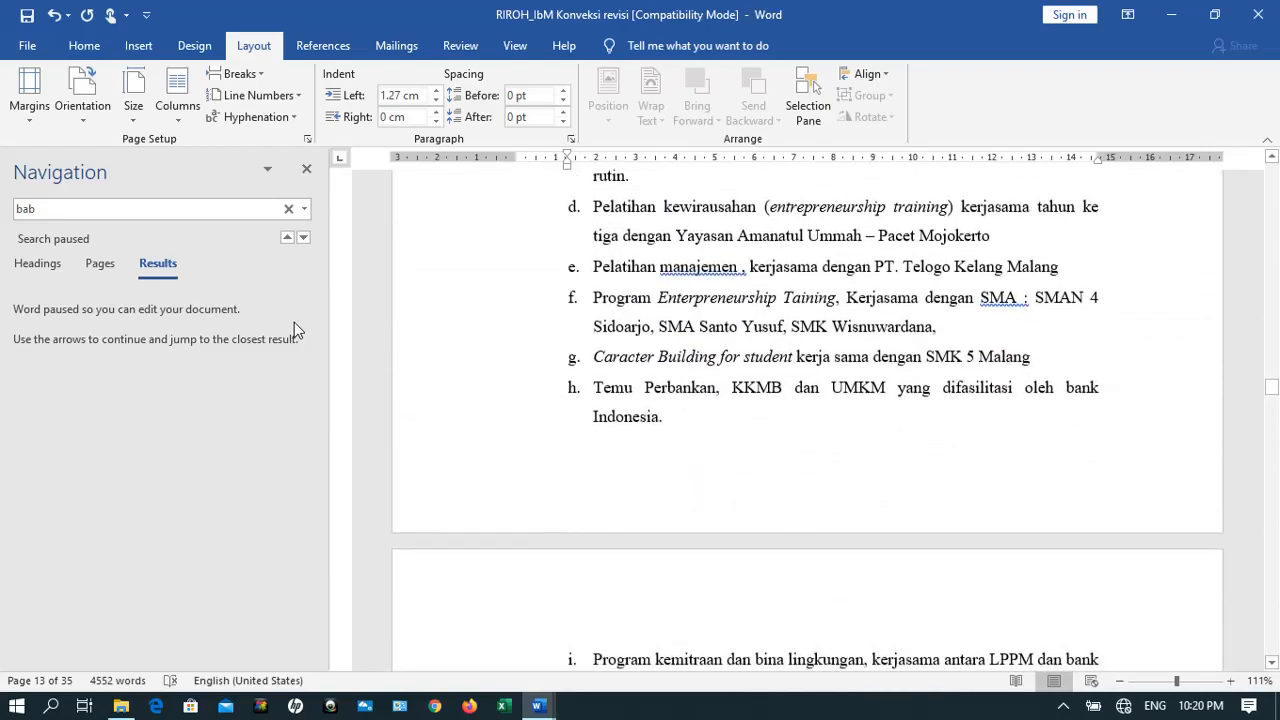
{"action": "scroll", "coordinate": [294, 322], "scroll_direction": "down", "scroll_amount": 8}
{"action": "scroll", "coordinate": [294, 322], "scroll_direction": "down", "scroll_amount": 5}
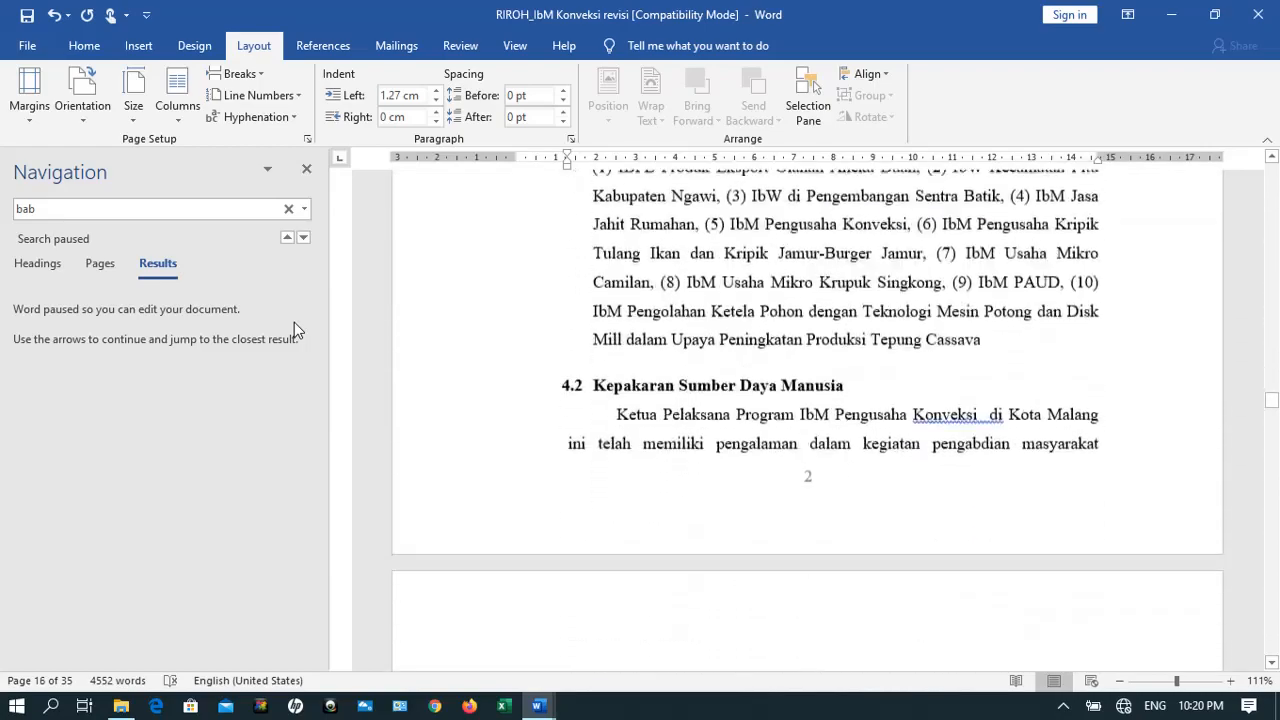
{"action": "scroll", "coordinate": [294, 322], "scroll_direction": "up", "scroll_amount": 1}
{"action": "scroll", "coordinate": [294, 322], "scroll_direction": "up", "scroll_amount": 1}
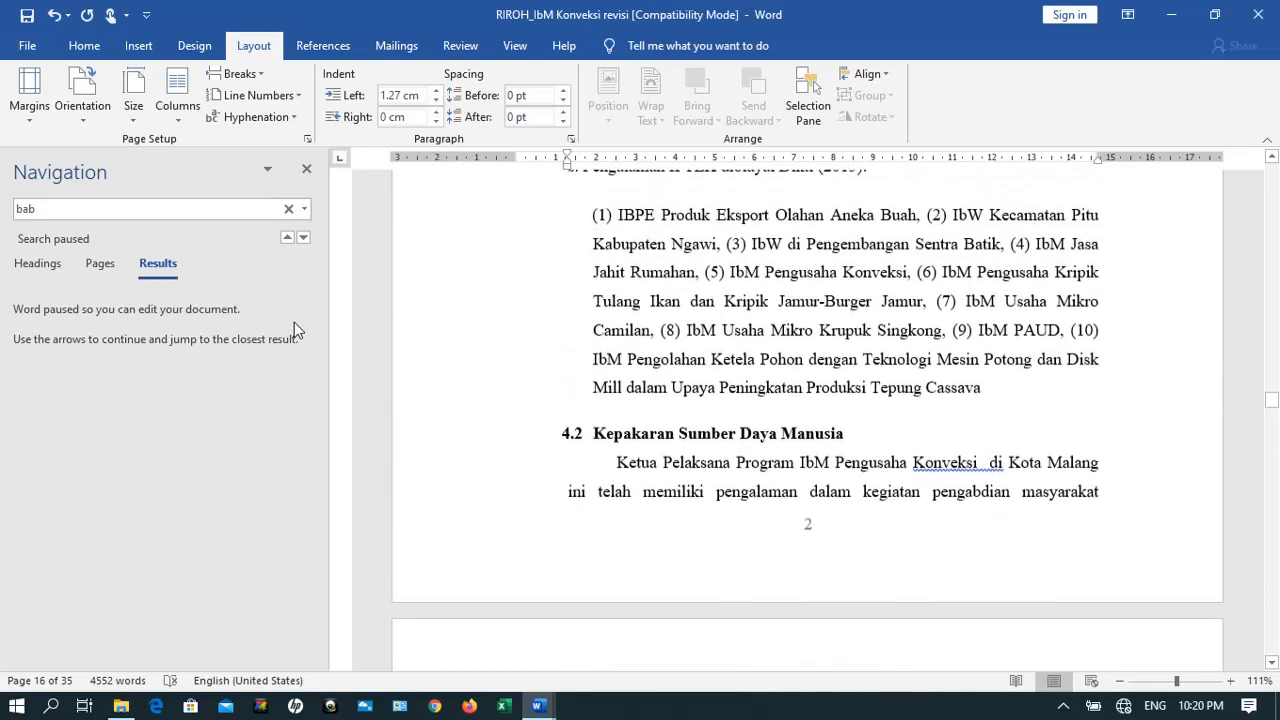
Set the page numbering of the BAB 4. KELAYAKAN PERGURUAN TINGGI section to continue from the previous section
{"action": "left_click", "coordinate": [649, 243]}
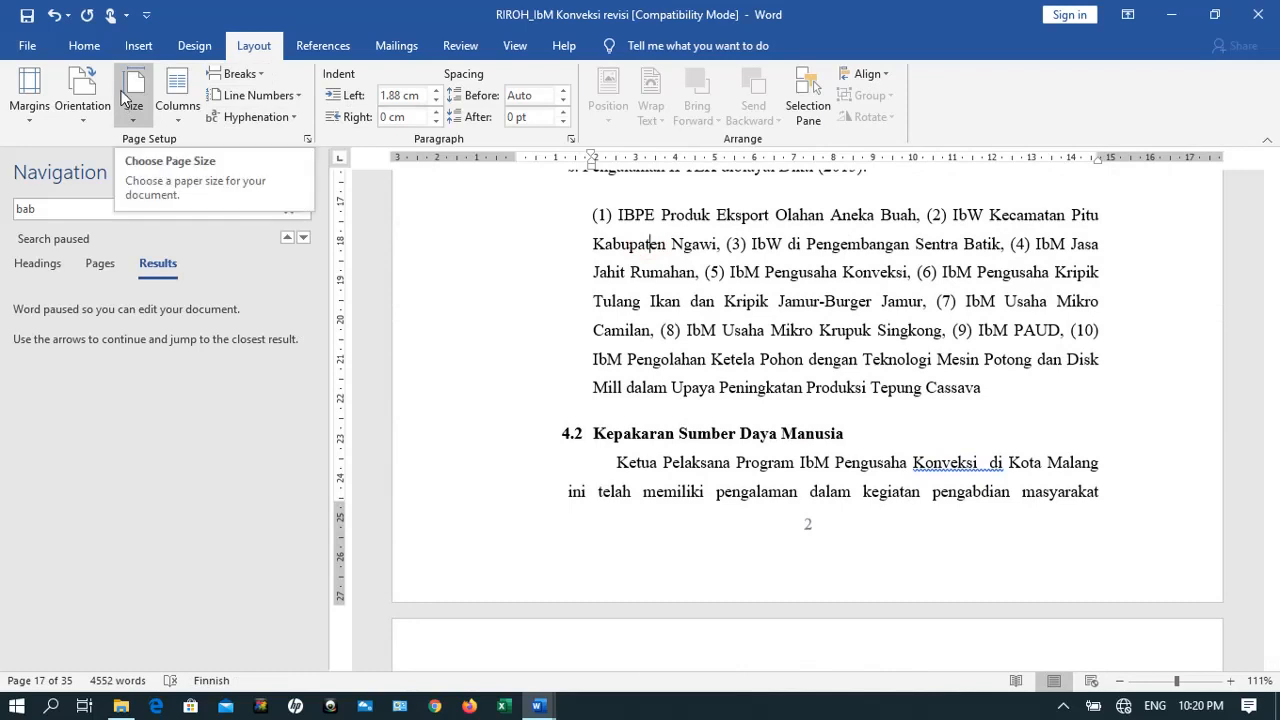
{"action": "left_click", "coordinate": [194, 46]}
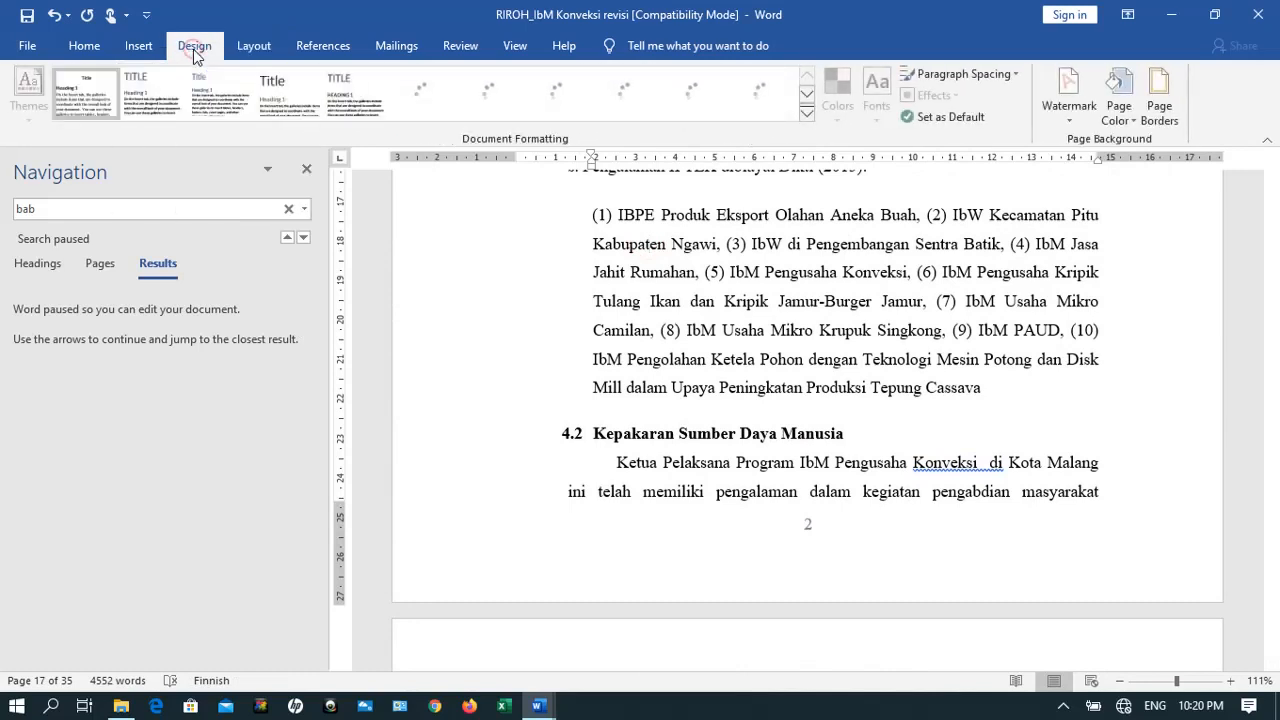
{"action": "left_click", "coordinate": [136, 50]}
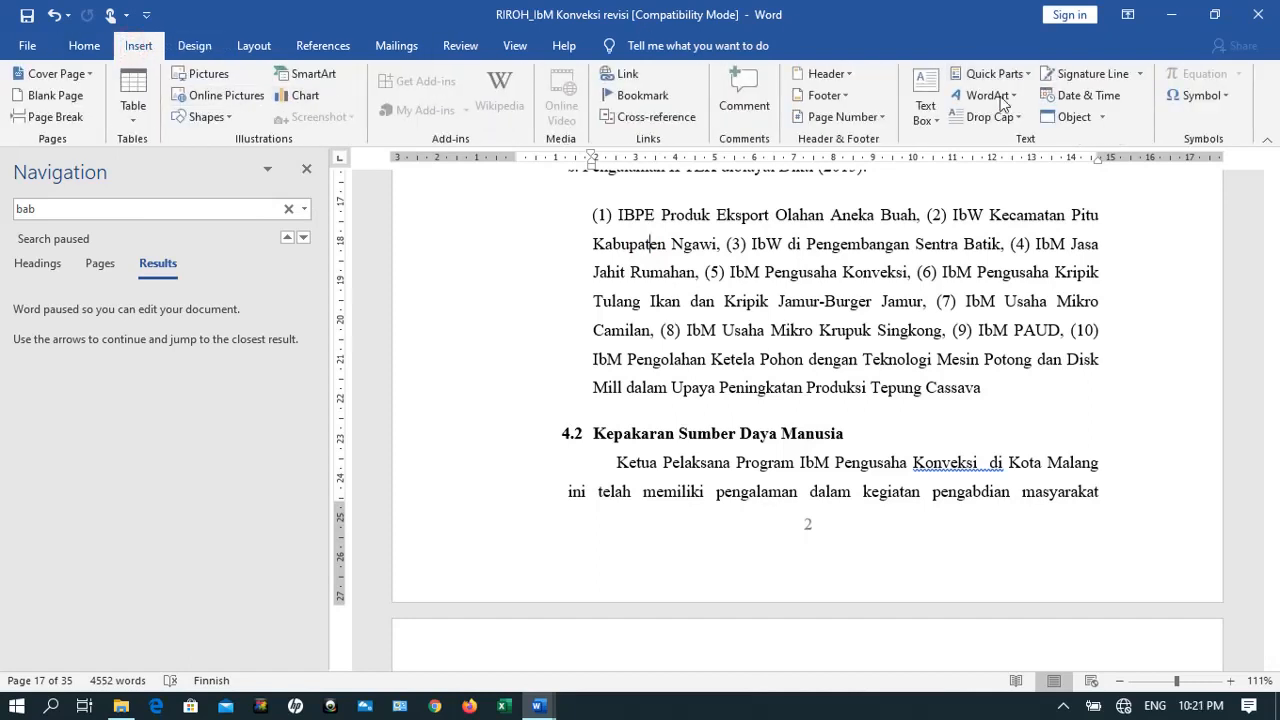
{"action": "left_click", "coordinate": [884, 118]}
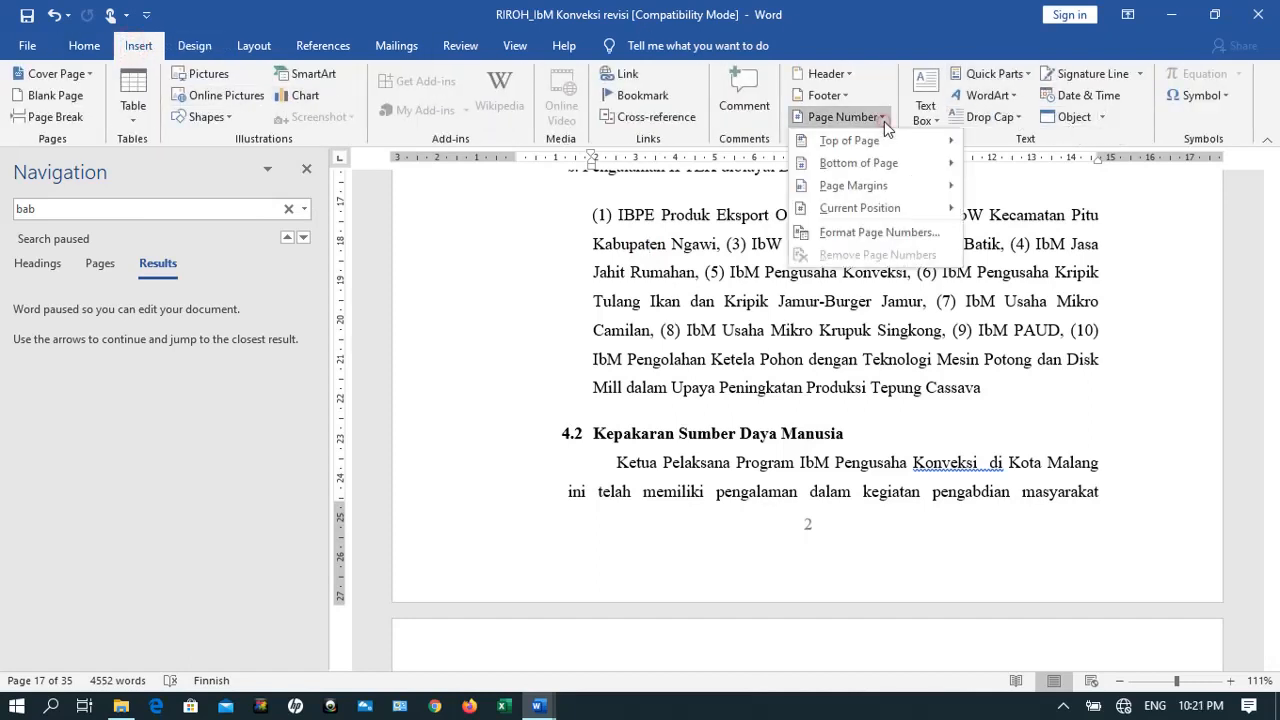
{"action": "left_click", "coordinate": [866, 234]}
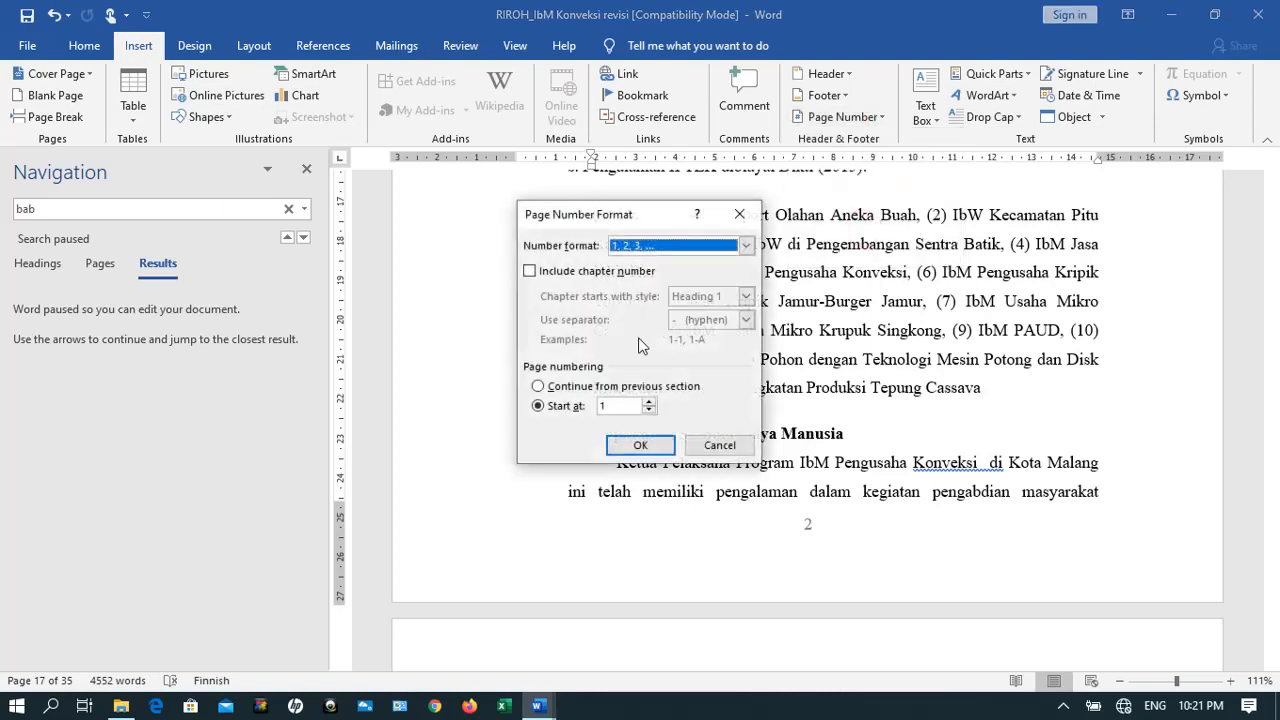
{"action": "left_click", "coordinate": [602, 390]}
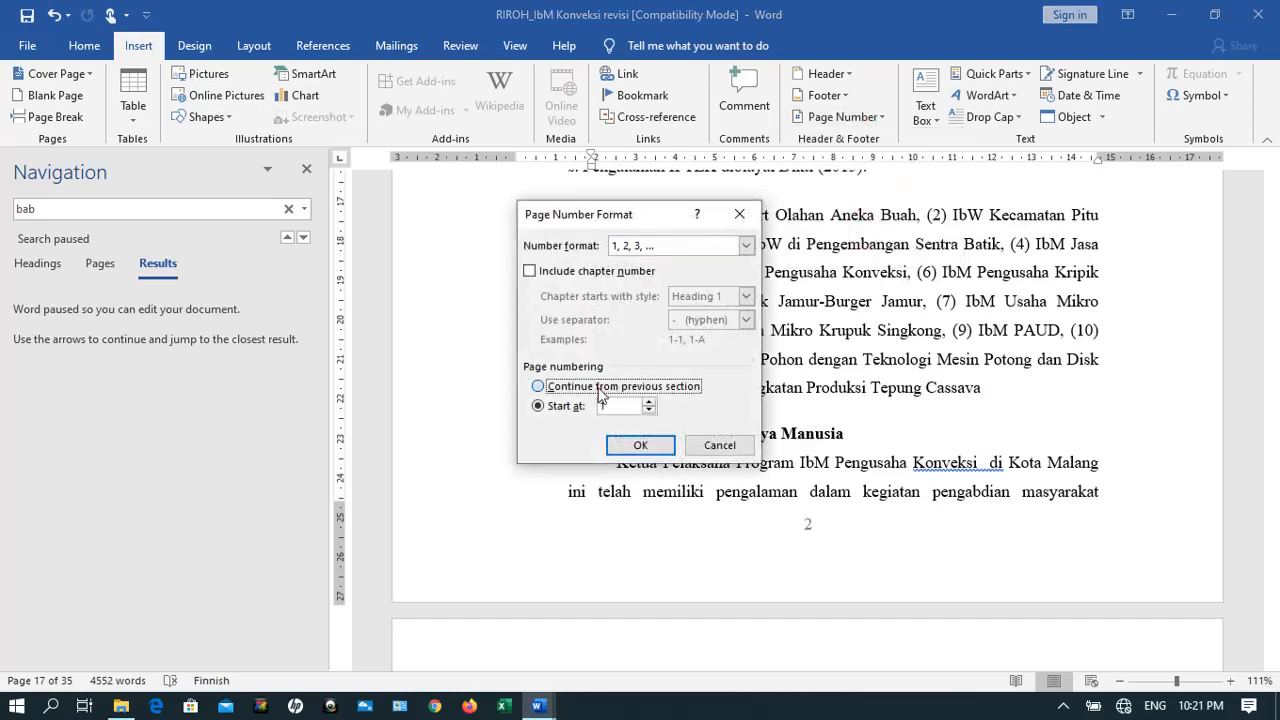
{"action": "left_click", "coordinate": [624, 445]}
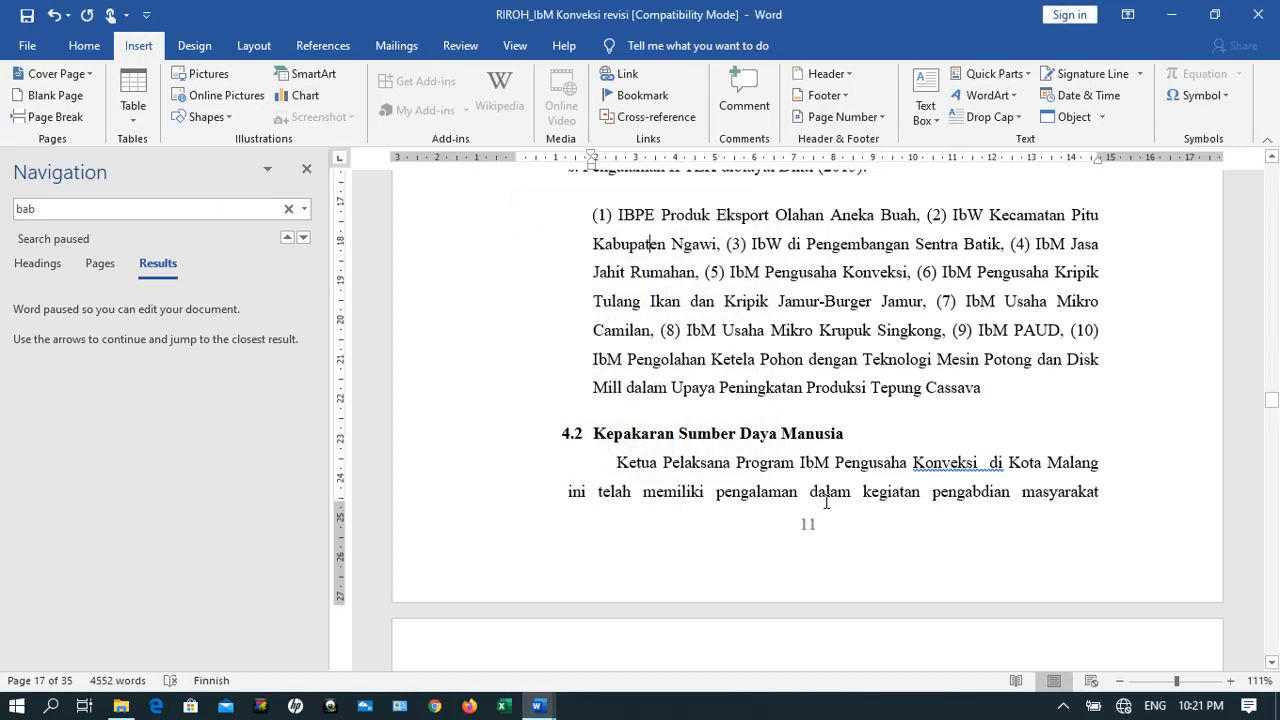